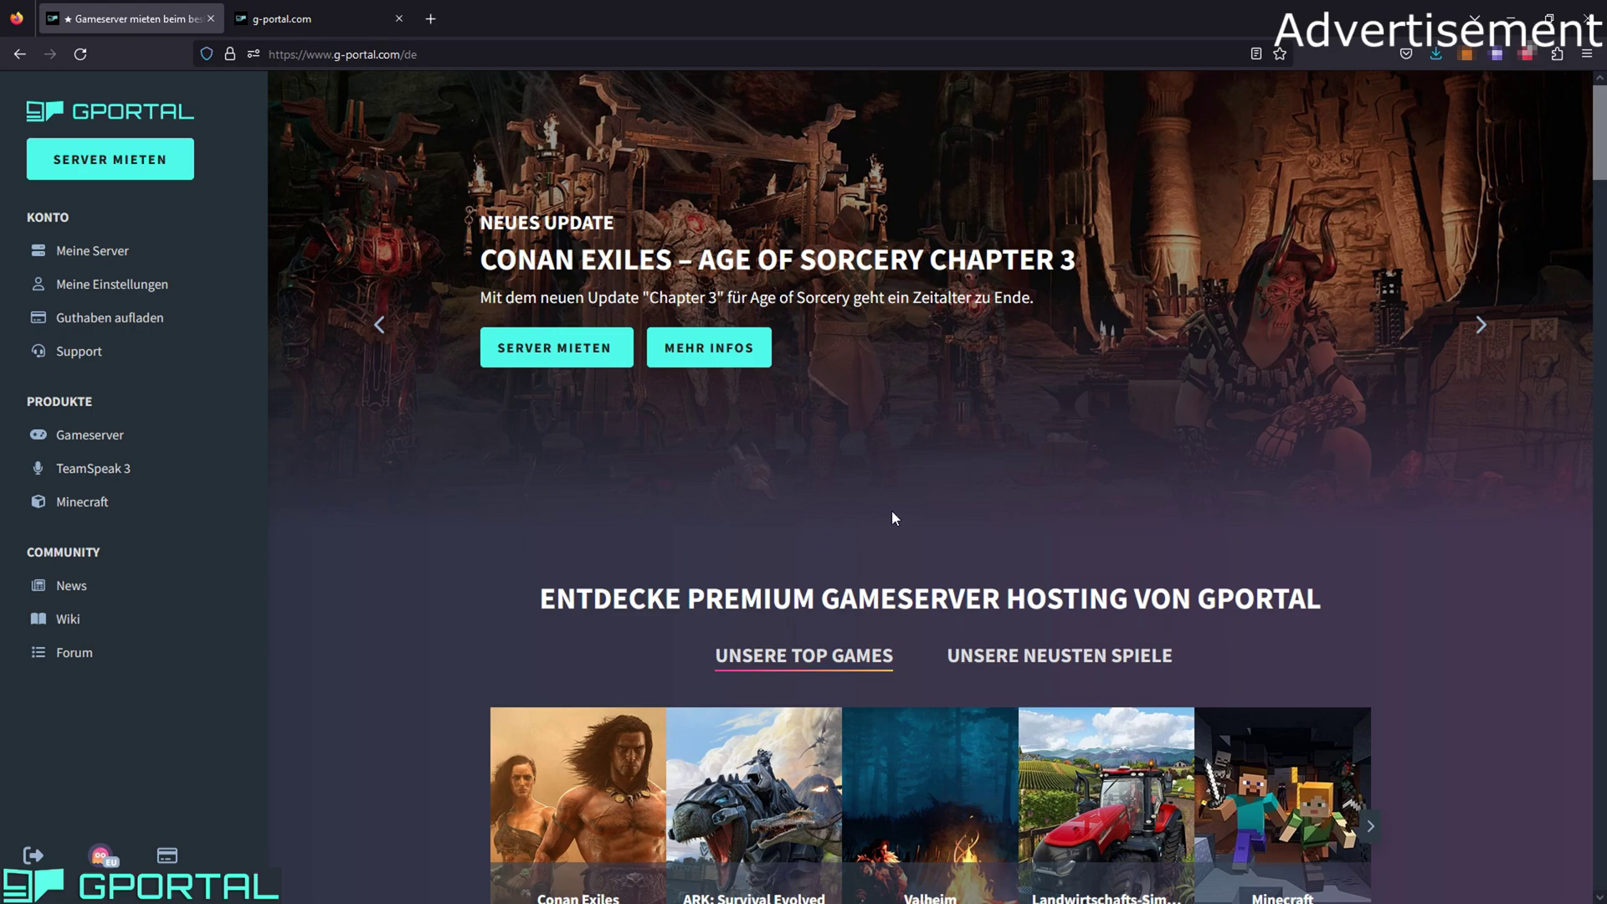
Change the G-Portal address from 'de' to 'en' and scroll the English homepage's game server list.
{"action": "scroll", "coordinate": [891, 502], "scroll_direction": "down", "scroll_amount": 1}
{"action": "left_click", "coordinate": [493, 55]}
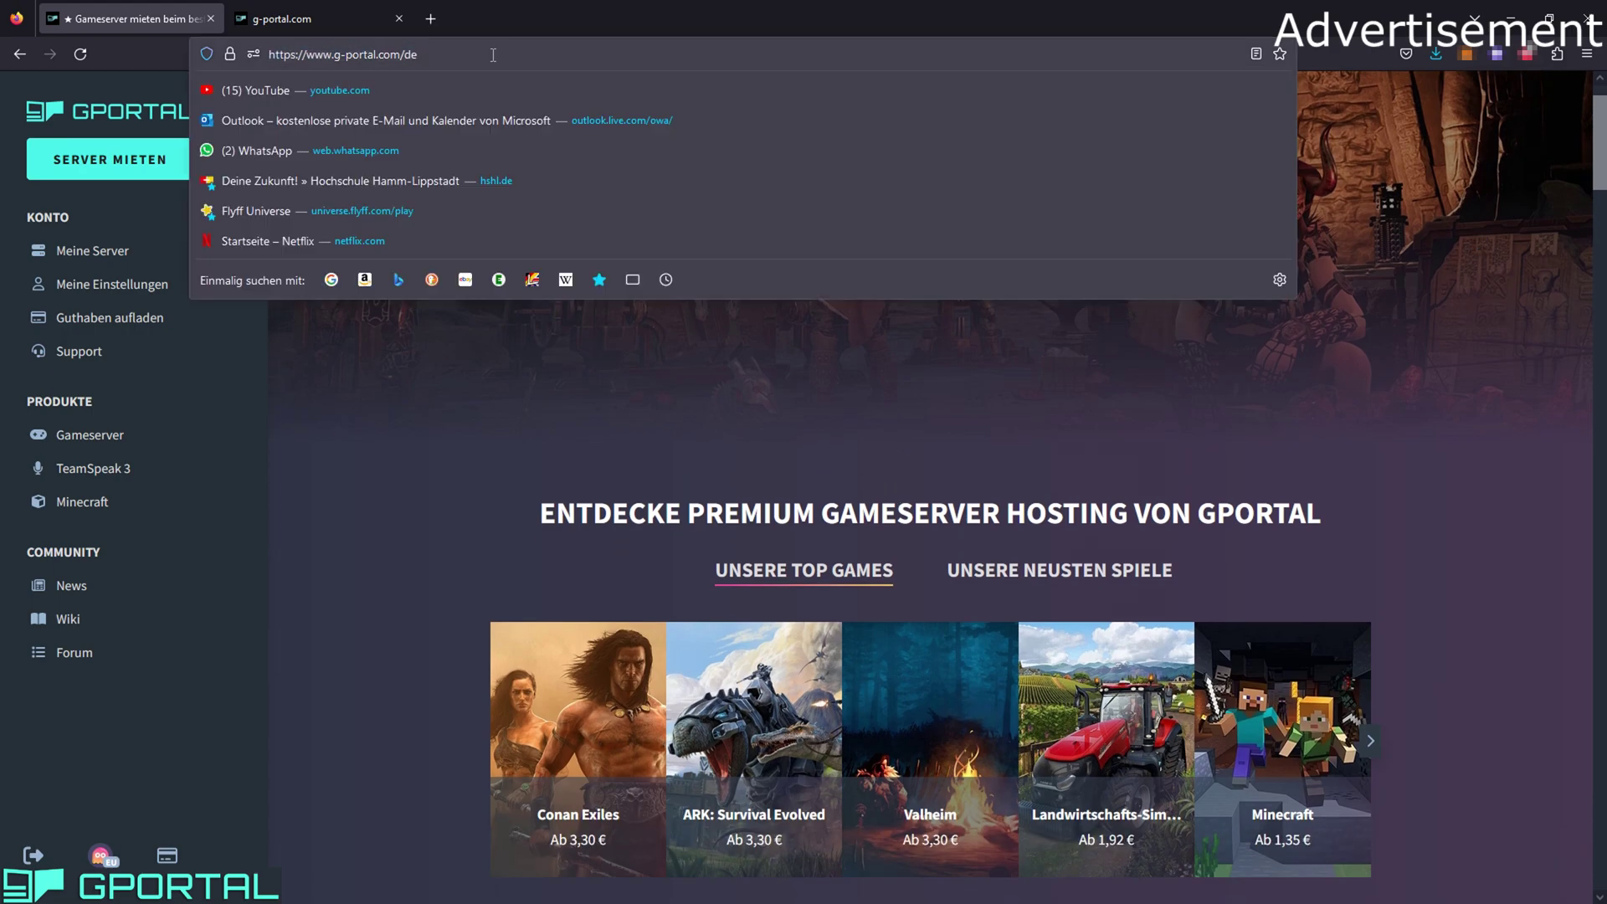
{"action": "key", "text": "BackSpace"}
{"action": "key", "text": "BackSpace"}
{"action": "type", "text": "en"}
{"action": "key", "text": "Return"}
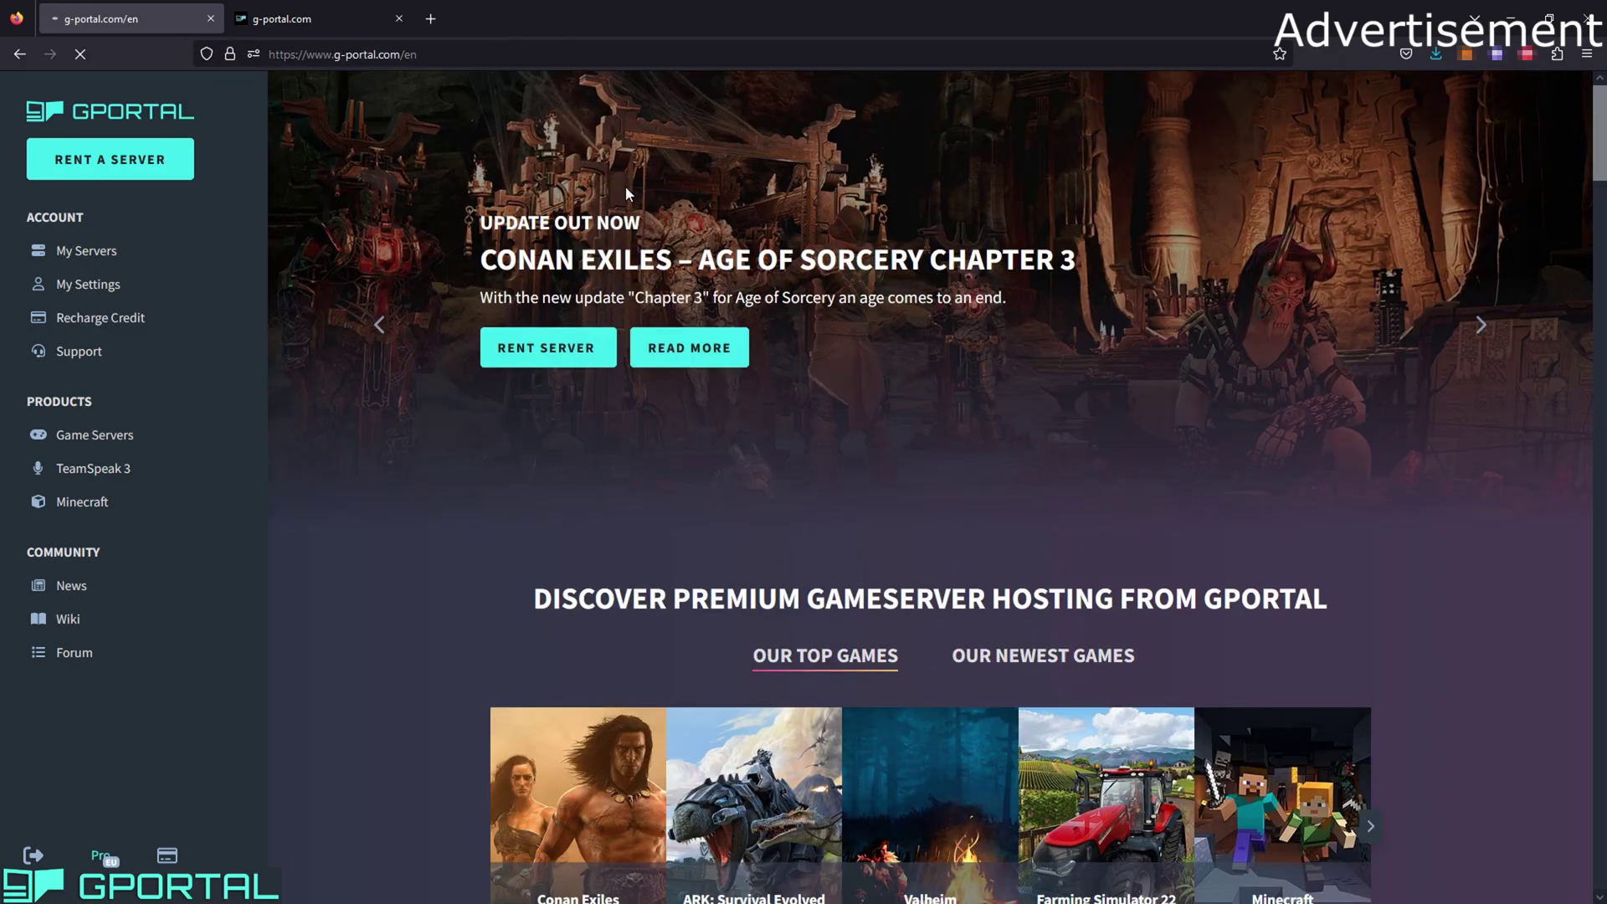
{"action": "scroll", "coordinate": [571, 397], "scroll_direction": "down", "scroll_amount": 1}
{"action": "scroll", "coordinate": [443, 394], "scroll_direction": "down", "scroll_amount": 5}
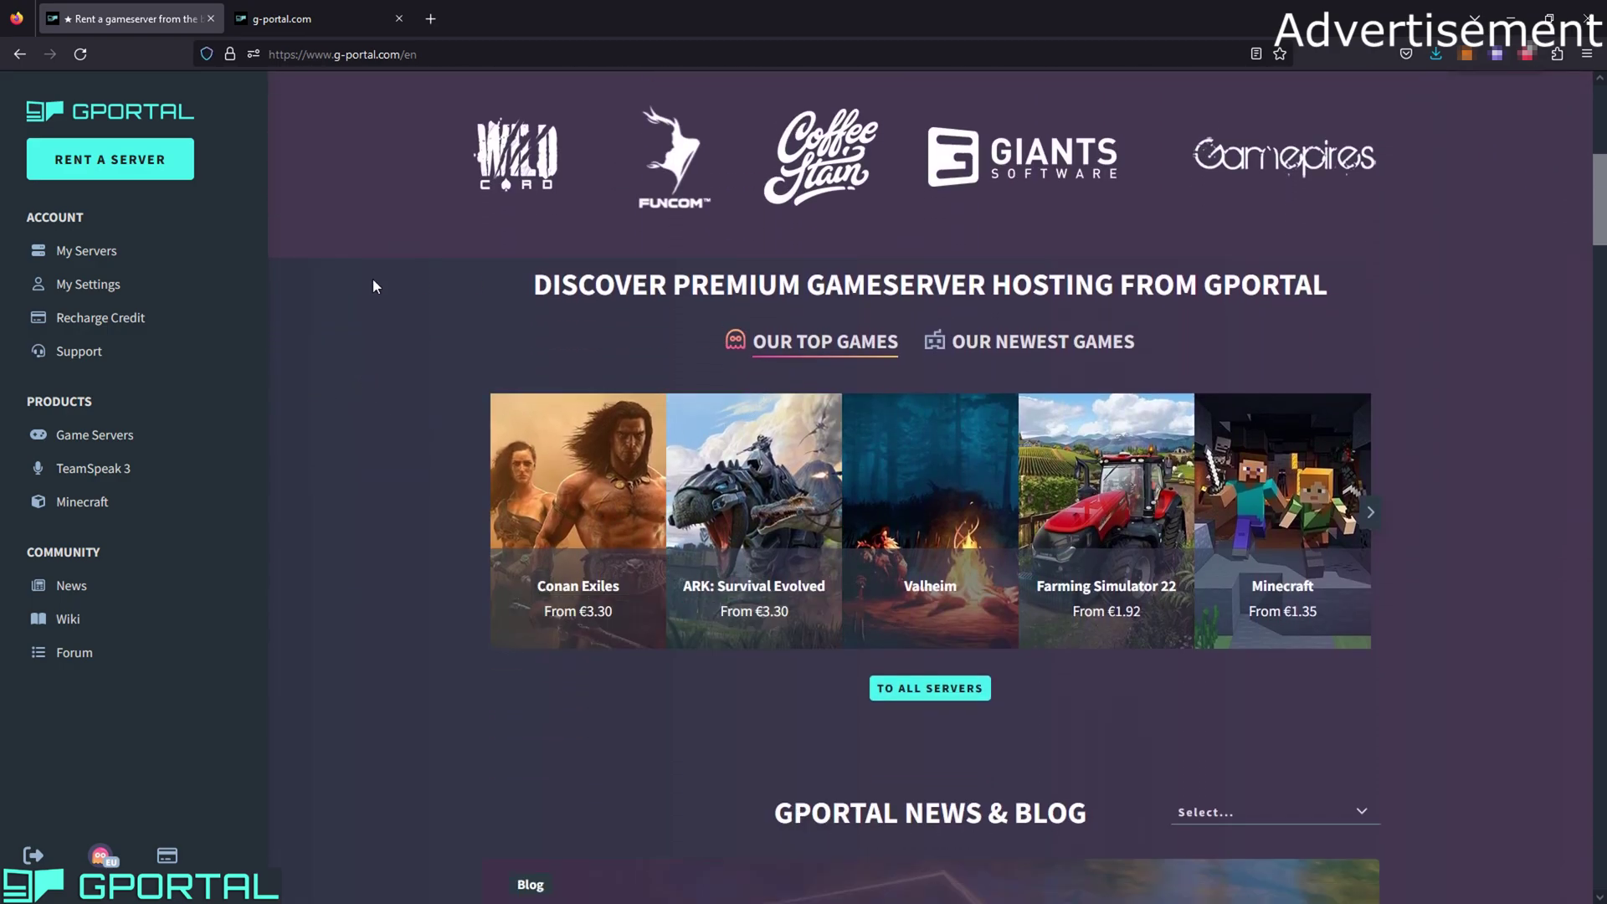
{"action": "scroll", "coordinate": [410, 336], "scroll_direction": "down", "scroll_amount": 1}
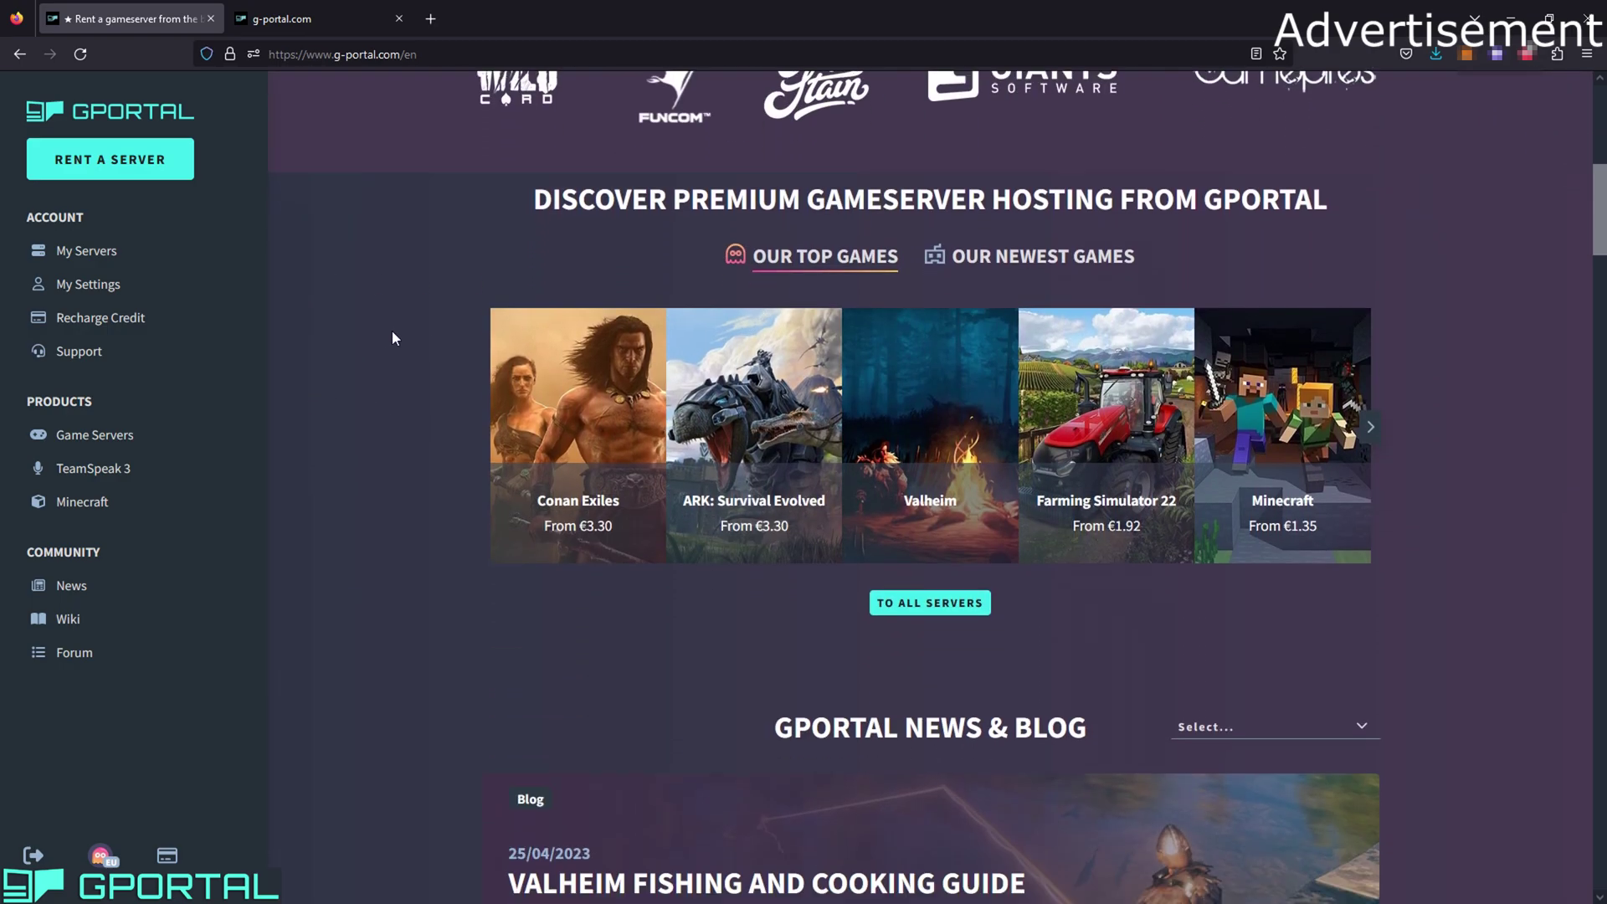
Open the ARK: Survival Evolved hosting page and look at its server plans.
{"action": "left_click", "coordinate": [748, 443]}
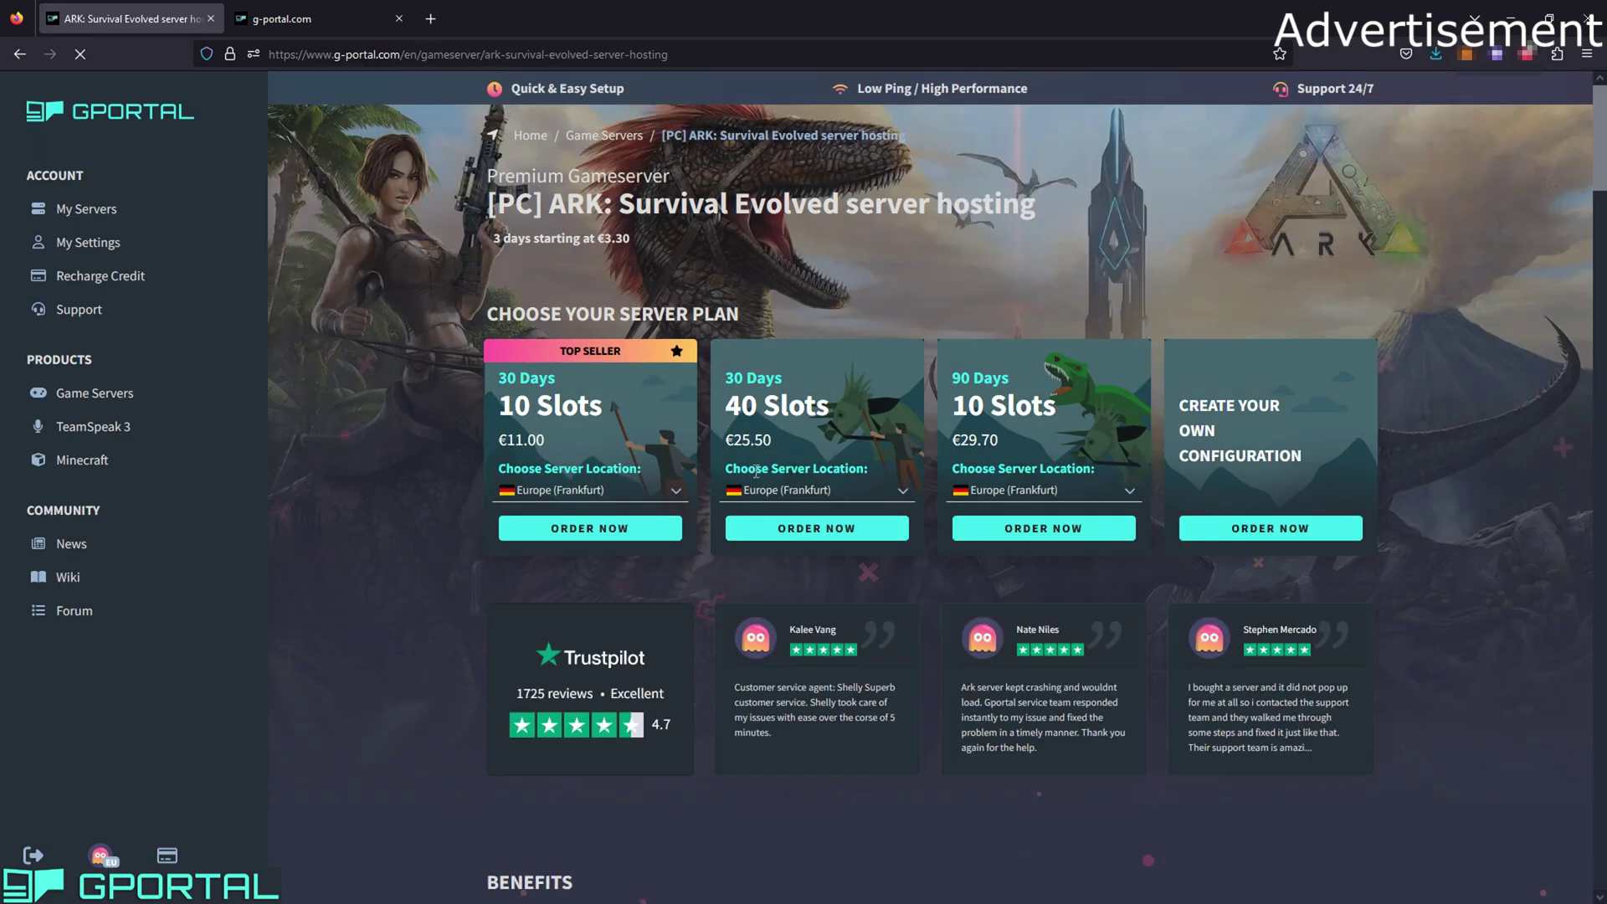
{"action": "left_click_drag", "start_coordinate": [477, 315], "coordinate": [845, 303]}
{"action": "left_click", "coordinate": [893, 385]}
Choose the 90 Days, 10 Slots plan instead of 30 days, priced €29.70.
{"action": "left_click_drag", "start_coordinate": [596, 408], "coordinate": [499, 406]}
{"action": "left_click", "coordinate": [982, 428]}
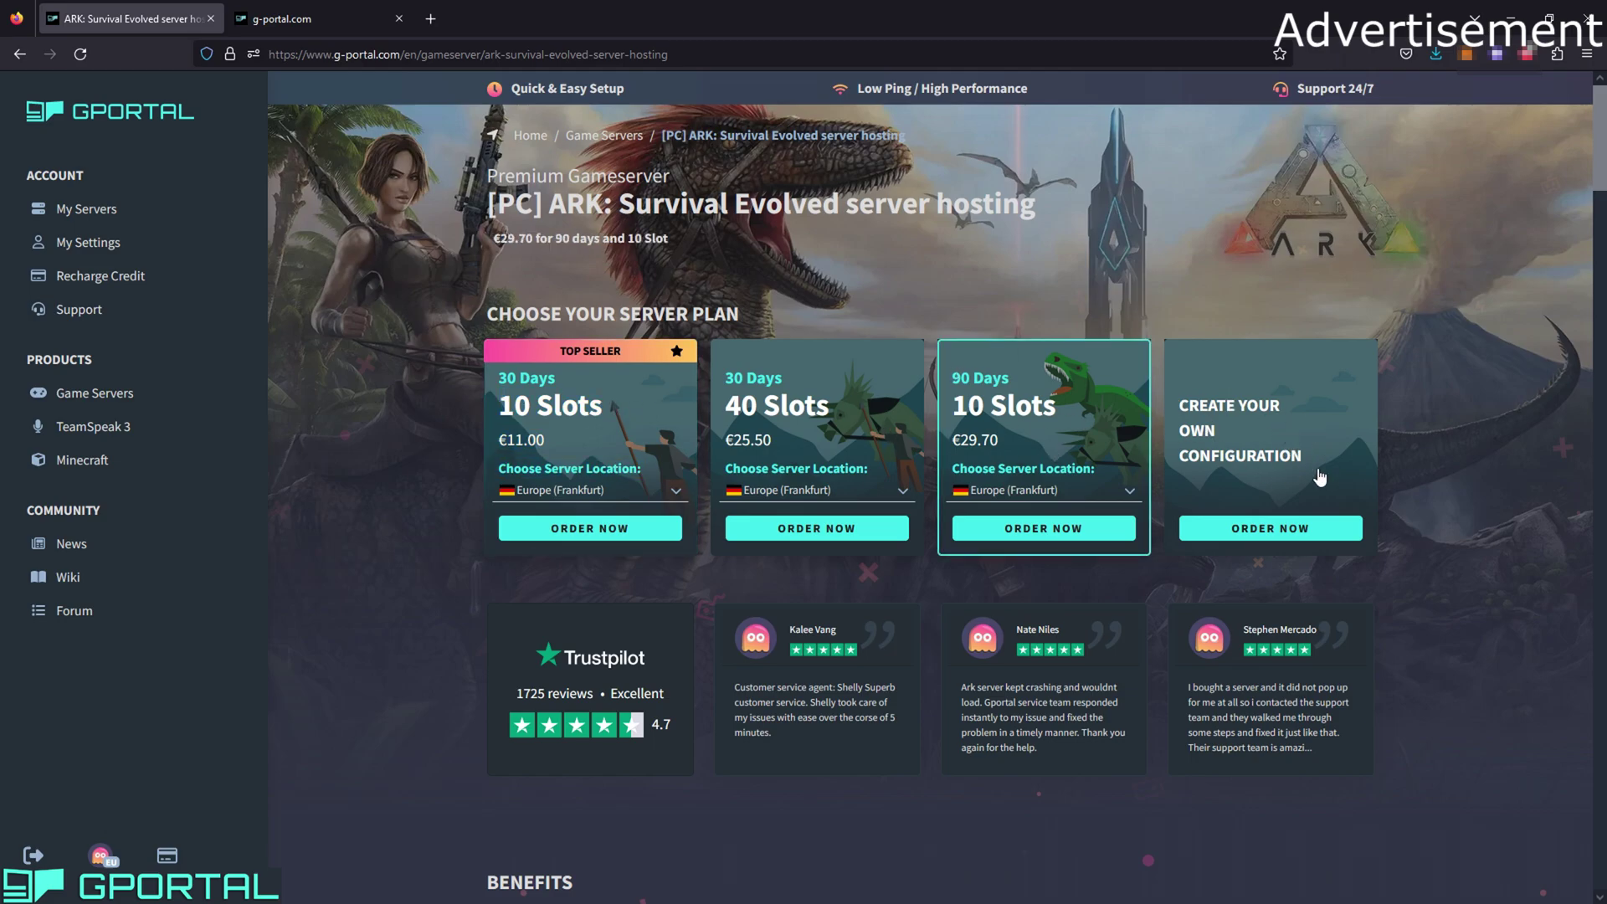
{"action": "scroll", "coordinate": [1162, 345], "scroll_direction": "down", "scroll_amount": 1}
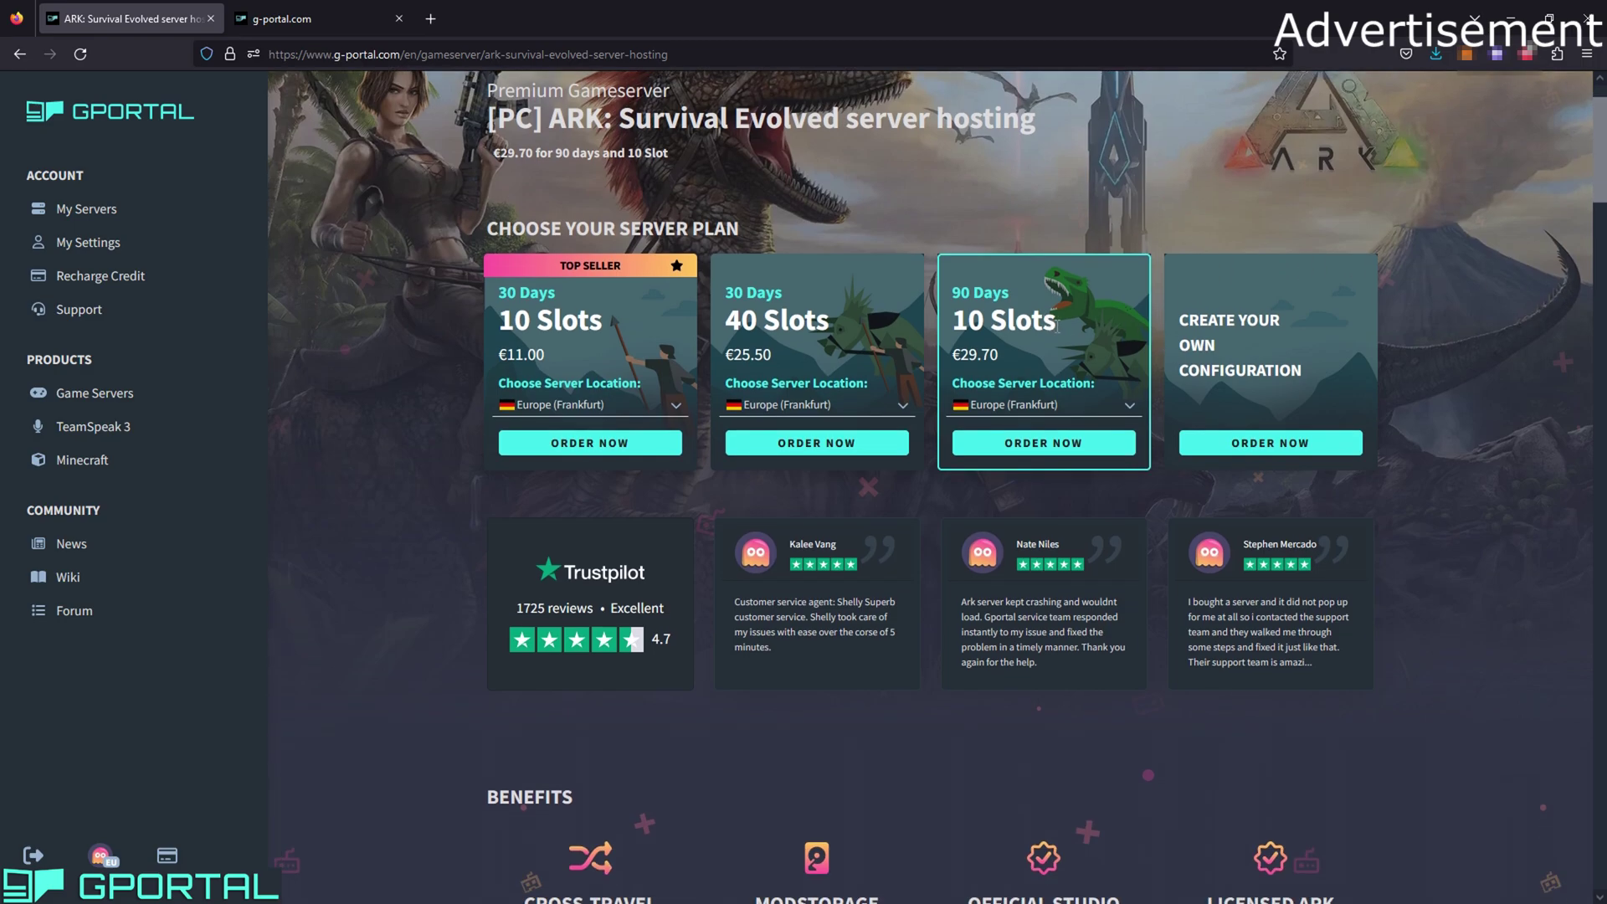
{"action": "left_click_drag", "start_coordinate": [1057, 327], "coordinate": [954, 356]}
{"action": "left_click", "coordinate": [1136, 227]}
Start a custom configuration order set to 3 Days, with the slot slider back at 10.
{"action": "left_click", "coordinate": [1265, 451]}
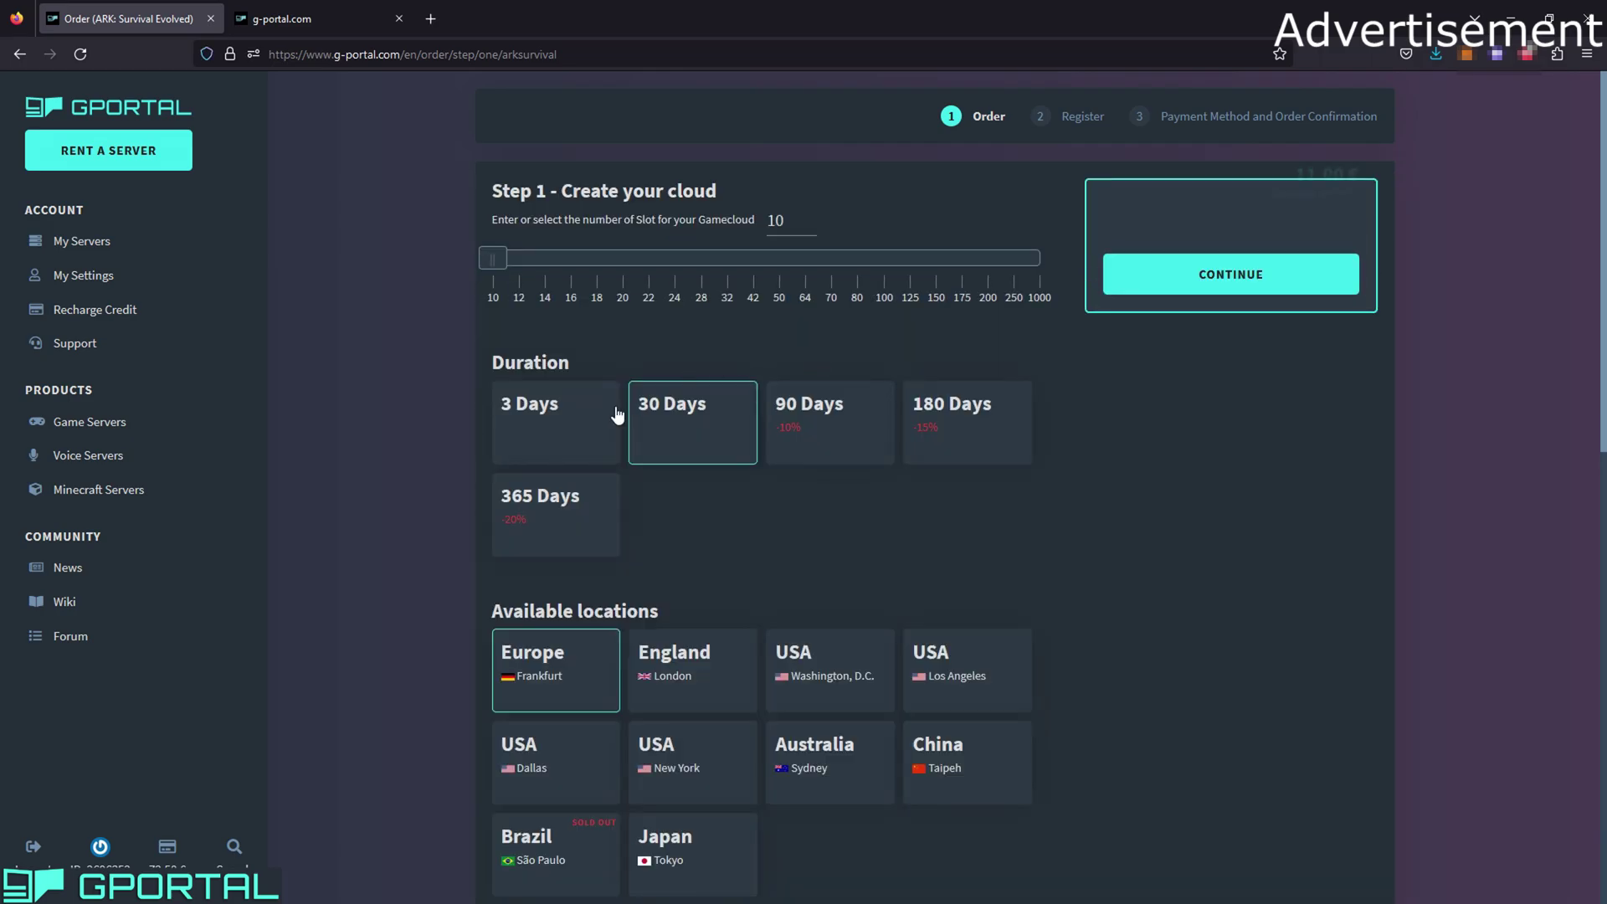
{"action": "left_click", "coordinate": [551, 425]}
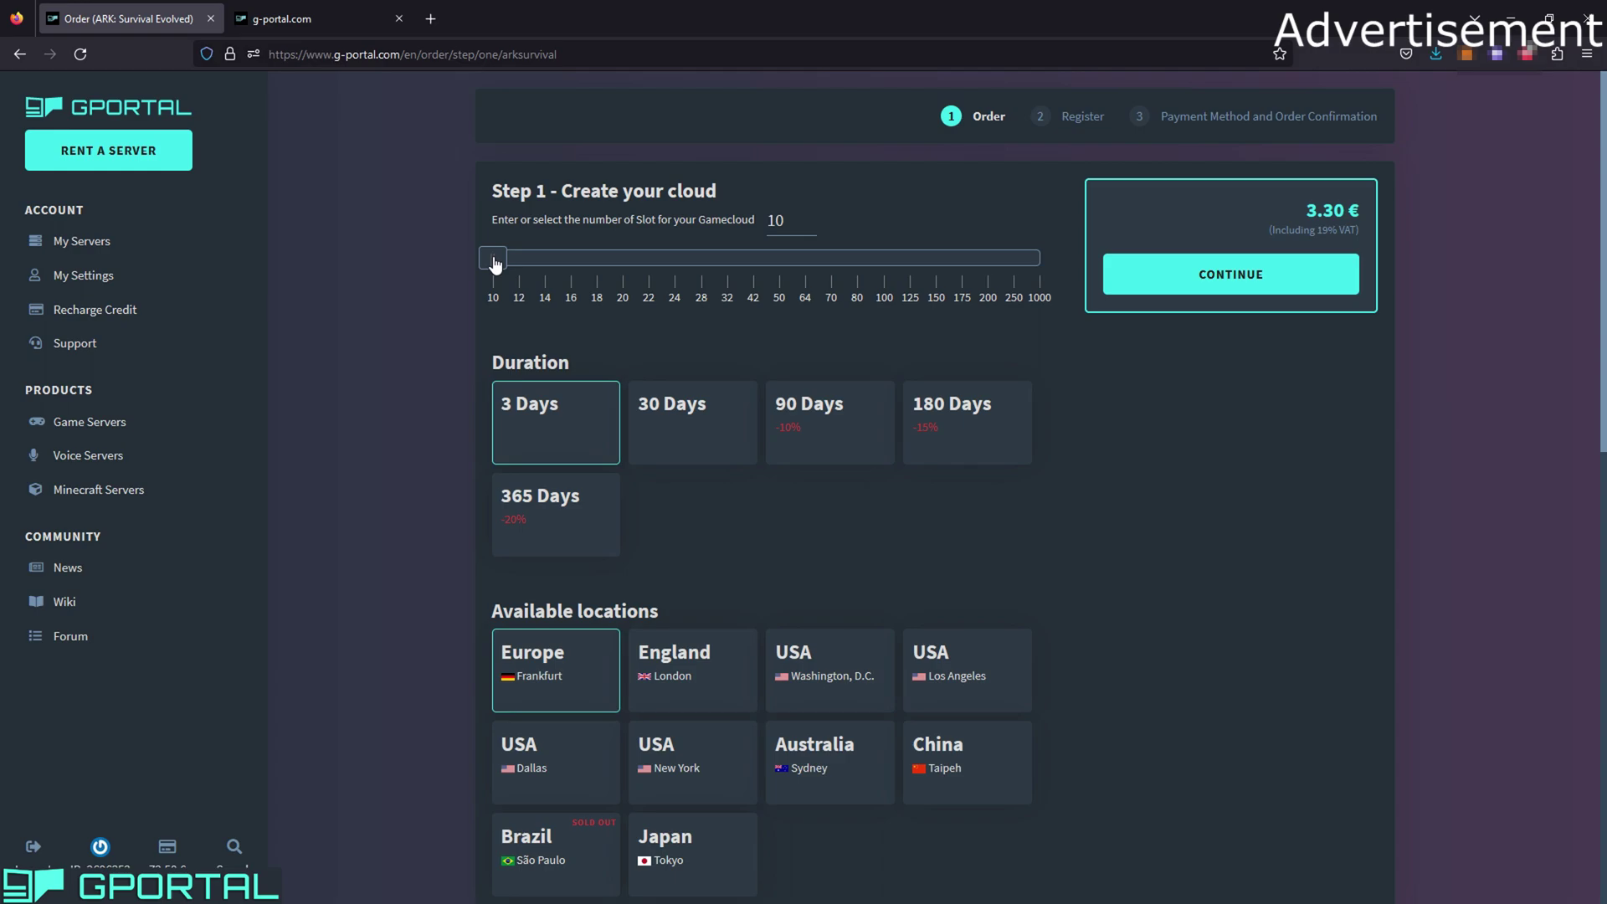
{"action": "mouse_move", "coordinate": [496, 269]}
{"action": "left_mouse_down"}
{"action": "mouse_move", "coordinate": [900, 266]}
{"action": "mouse_move", "coordinate": [493, 264]}
{"action": "left_mouse_up"}
{"action": "left_click_drag", "start_coordinate": [501, 261], "coordinate": [1122, 262]}
{"action": "left_click", "coordinate": [624, 264]}
{"action": "left_click_drag", "start_coordinate": [624, 265], "coordinate": [402, 269]}
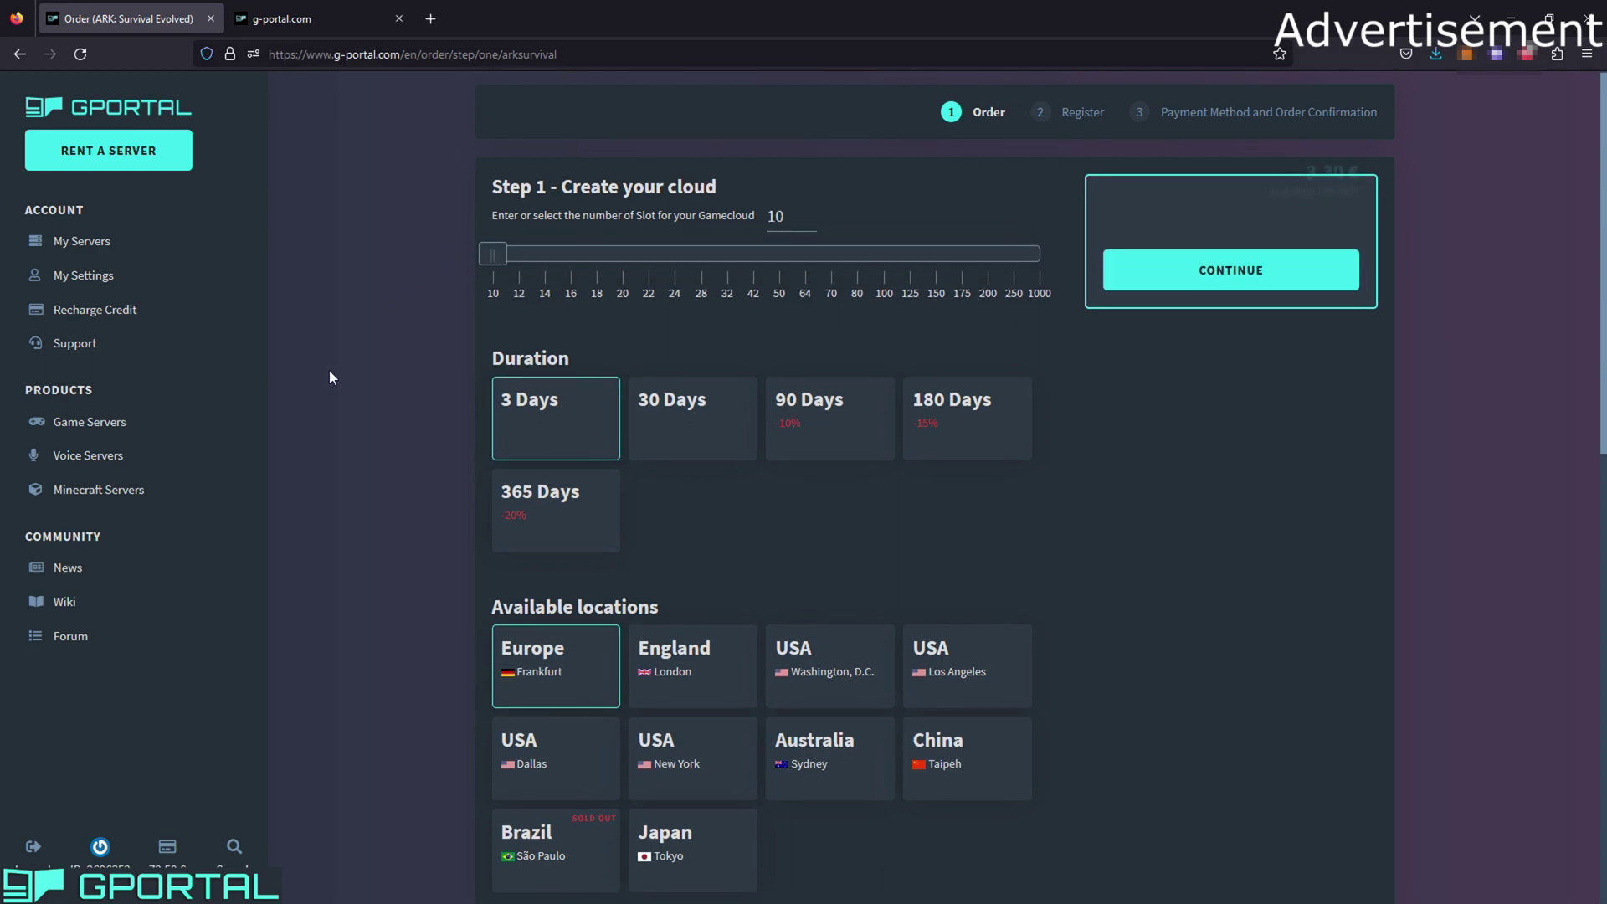
Scroll down to the Available locations, where Europe – Frankfurt is selected.
{"action": "scroll", "coordinate": [328, 370], "scroll_direction": "down", "scroll_amount": 4}
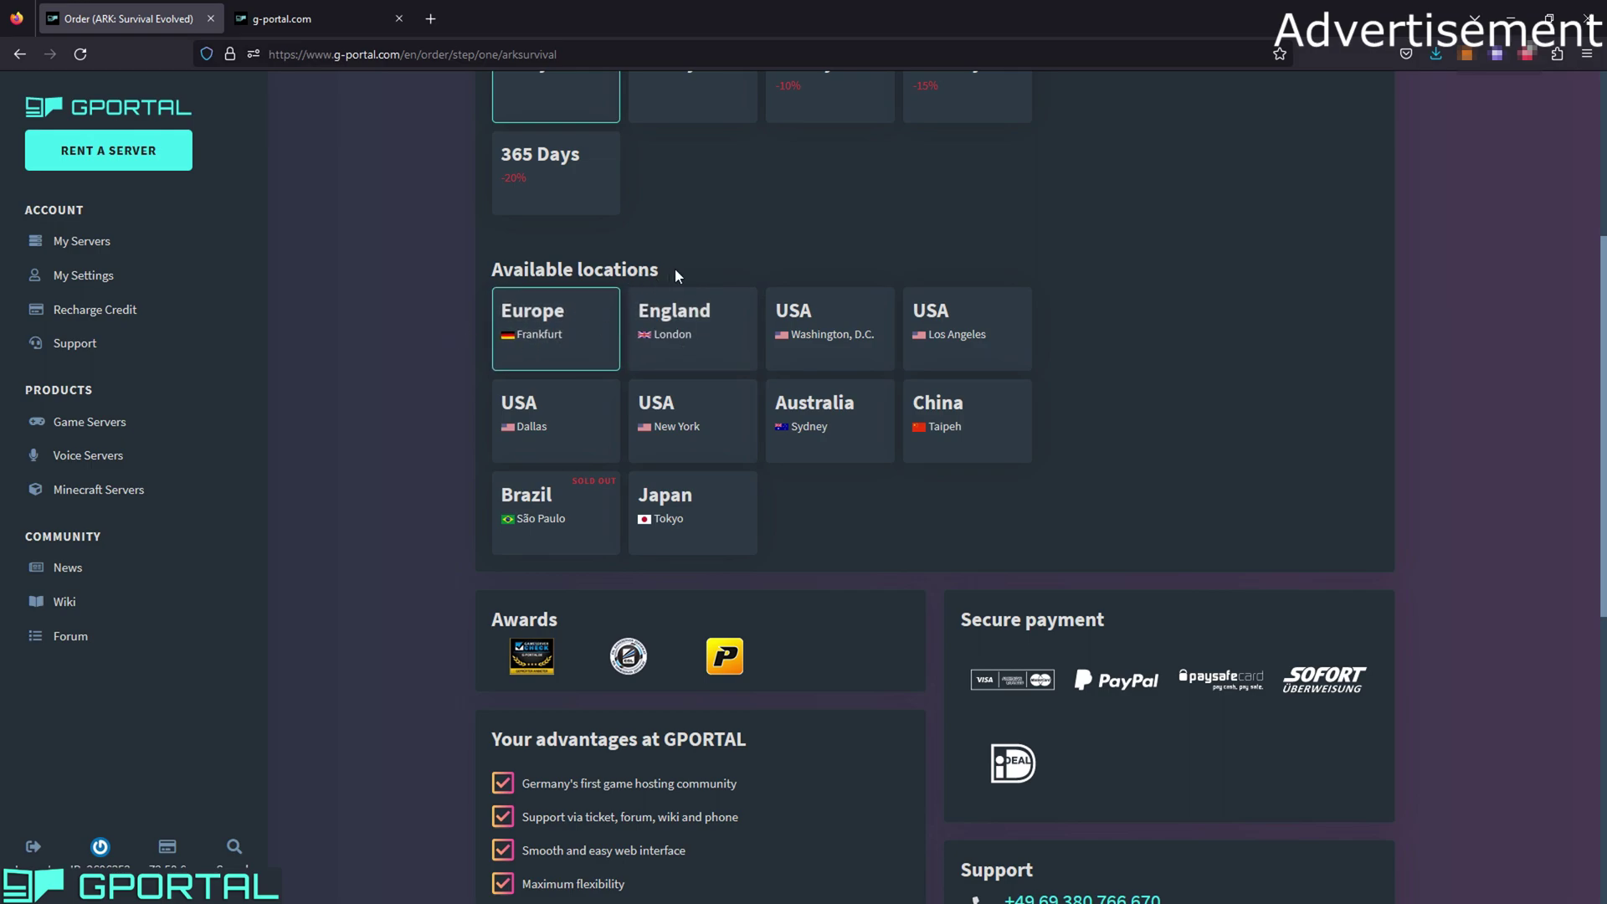
{"action": "left_click_drag", "start_coordinate": [675, 269], "coordinate": [542, 269]}
{"action": "left_click", "coordinate": [487, 269]}
{"action": "scroll", "coordinate": [884, 501], "scroll_direction": "down", "scroll_amount": 3}
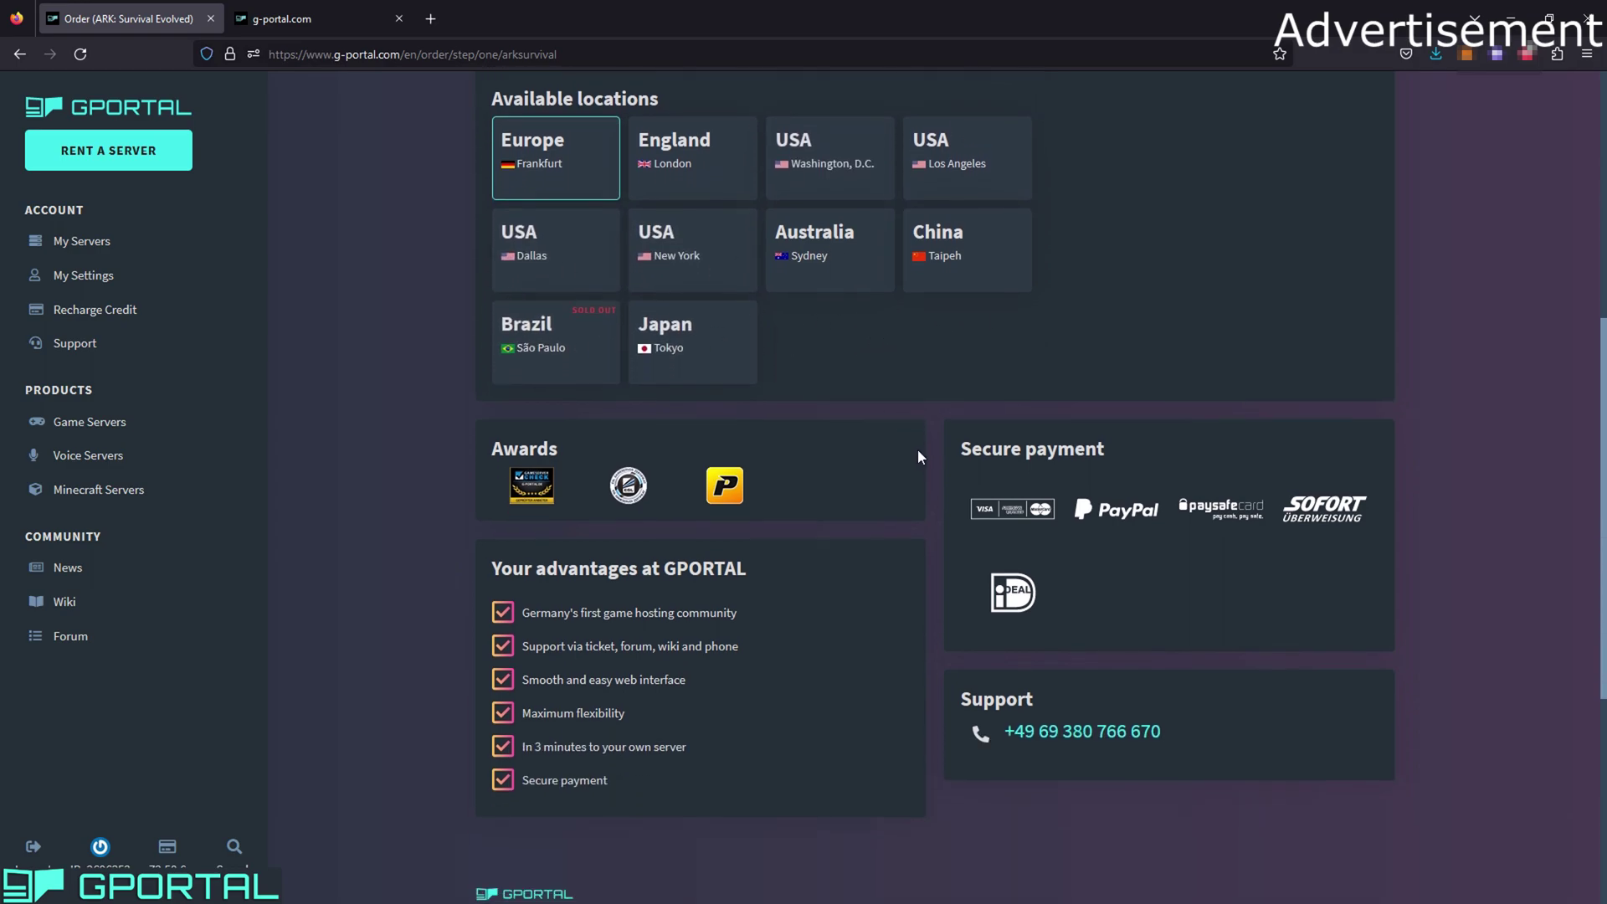
{"action": "left_click", "coordinate": [856, 447]}
{"action": "scroll", "coordinate": [837, 469], "scroll_direction": "down", "scroll_amount": 2}
{"action": "left_click_drag", "start_coordinate": [808, 495], "coordinate": [502, 485]}
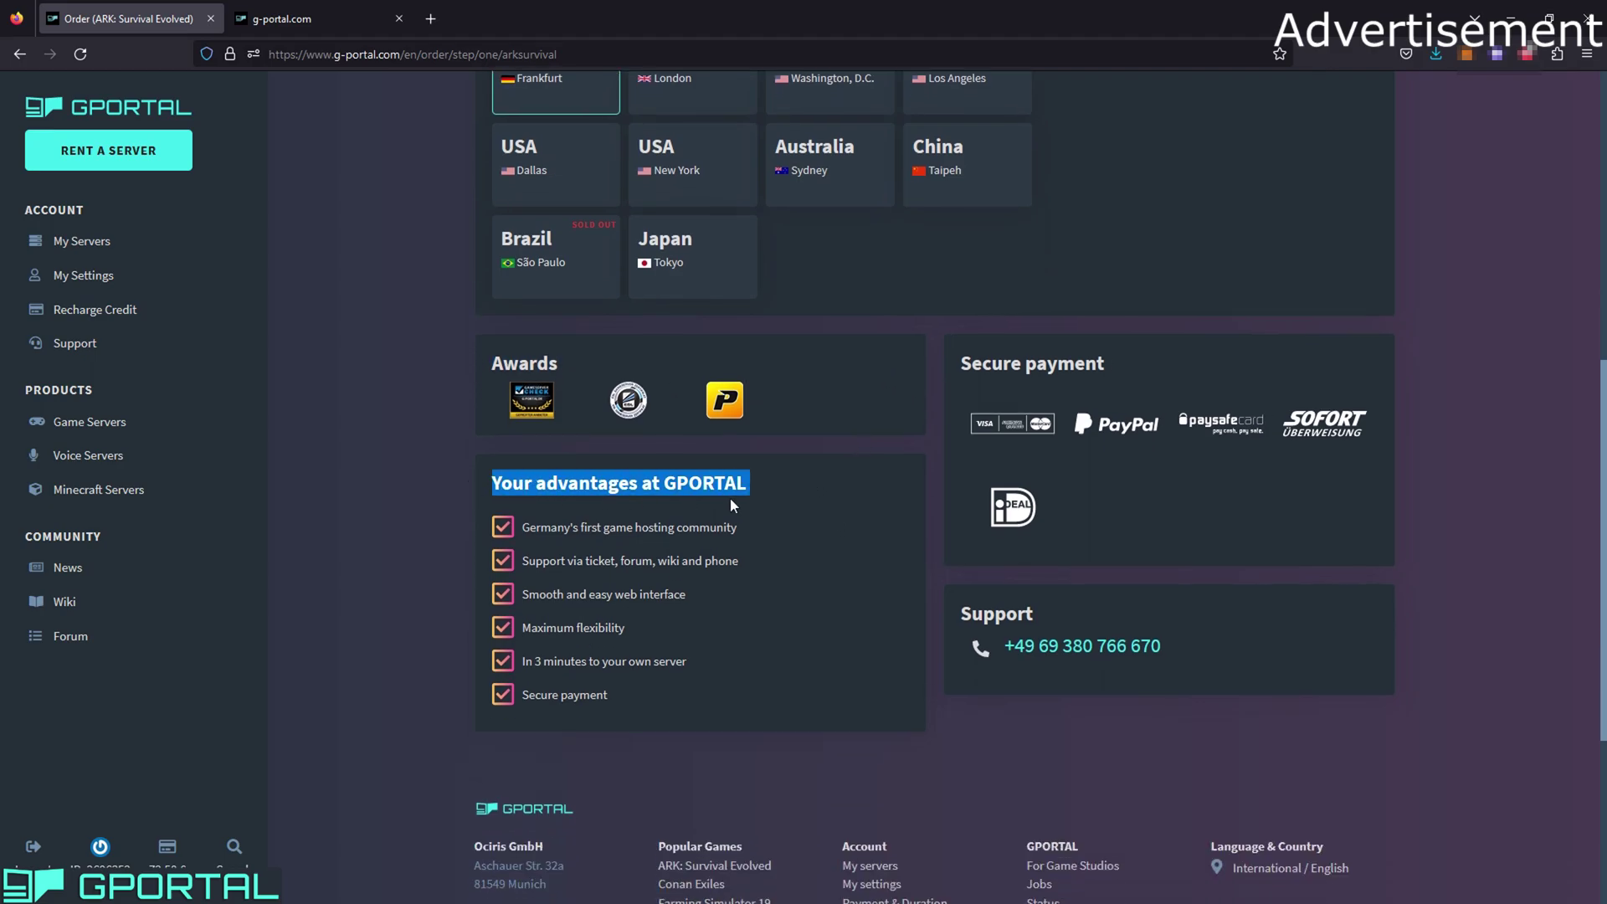
{"action": "left_click", "coordinate": [735, 499]}
{"action": "left_click_drag", "start_coordinate": [778, 528], "coordinate": [653, 523]}
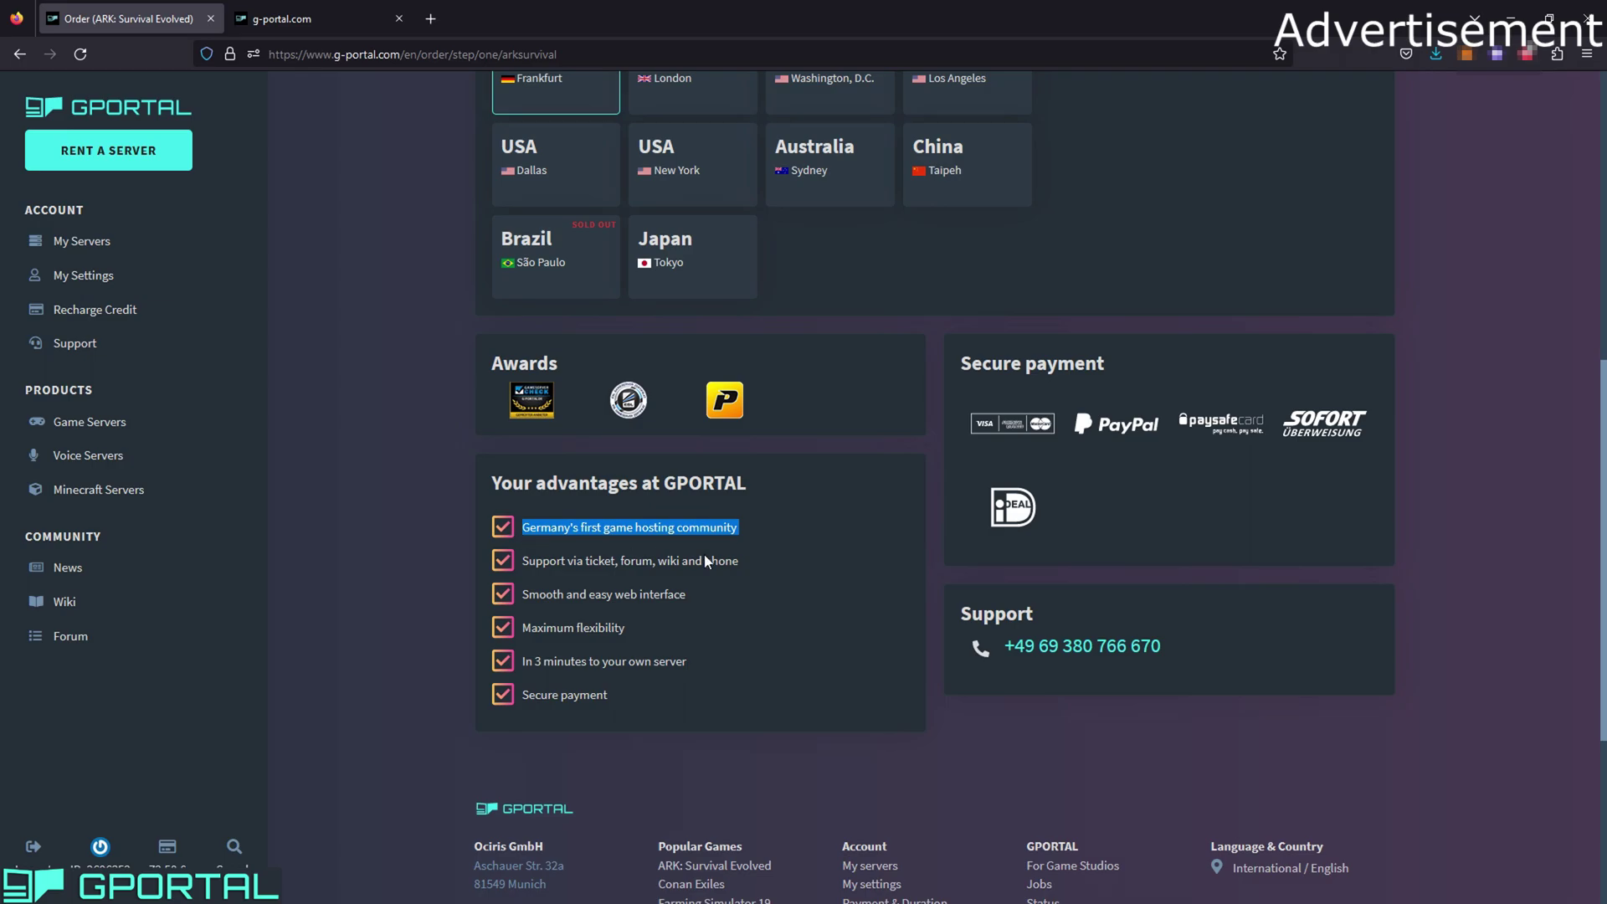
{"action": "left_click_drag", "start_coordinate": [745, 555], "coordinate": [535, 566]}
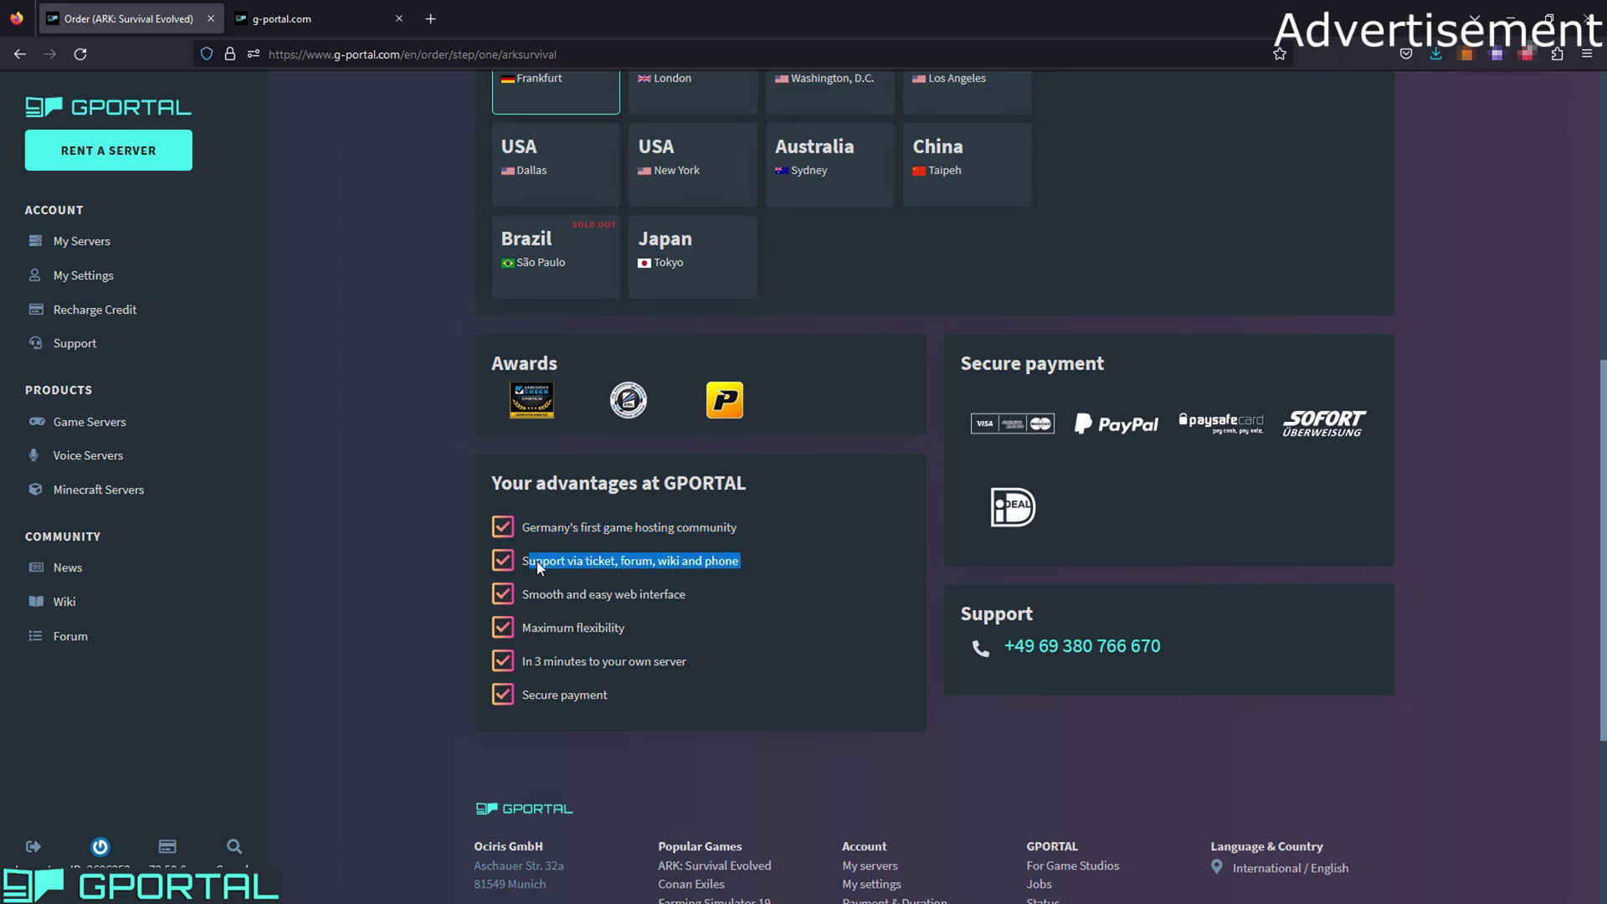
{"action": "mouse_move", "coordinate": [716, 563]}
{"action": "left_mouse_down"}
{"action": "mouse_move", "coordinate": [767, 556]}
{"action": "mouse_move", "coordinate": [516, 559]}
{"action": "mouse_move", "coordinate": [746, 565]}
{"action": "left_mouse_up"}
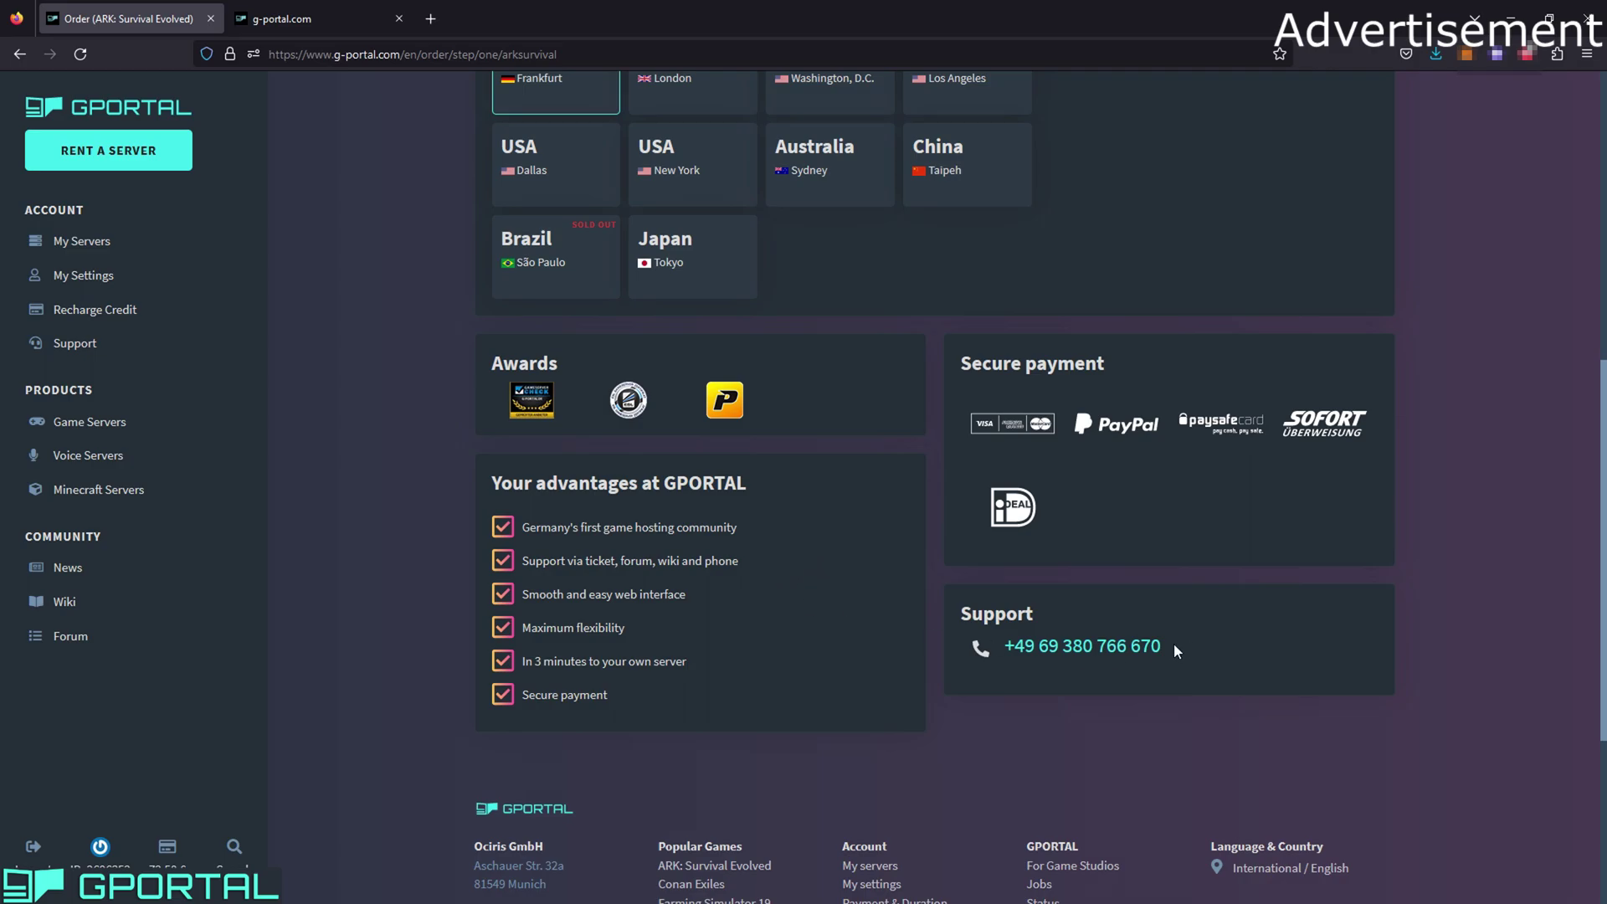
{"action": "left_click_drag", "start_coordinate": [1175, 649], "coordinate": [923, 661]}
{"action": "left_click", "coordinate": [741, 707]}
{"action": "left_click_drag", "start_coordinate": [739, 598], "coordinate": [560, 590]}
{"action": "left_click", "coordinate": [700, 629]}
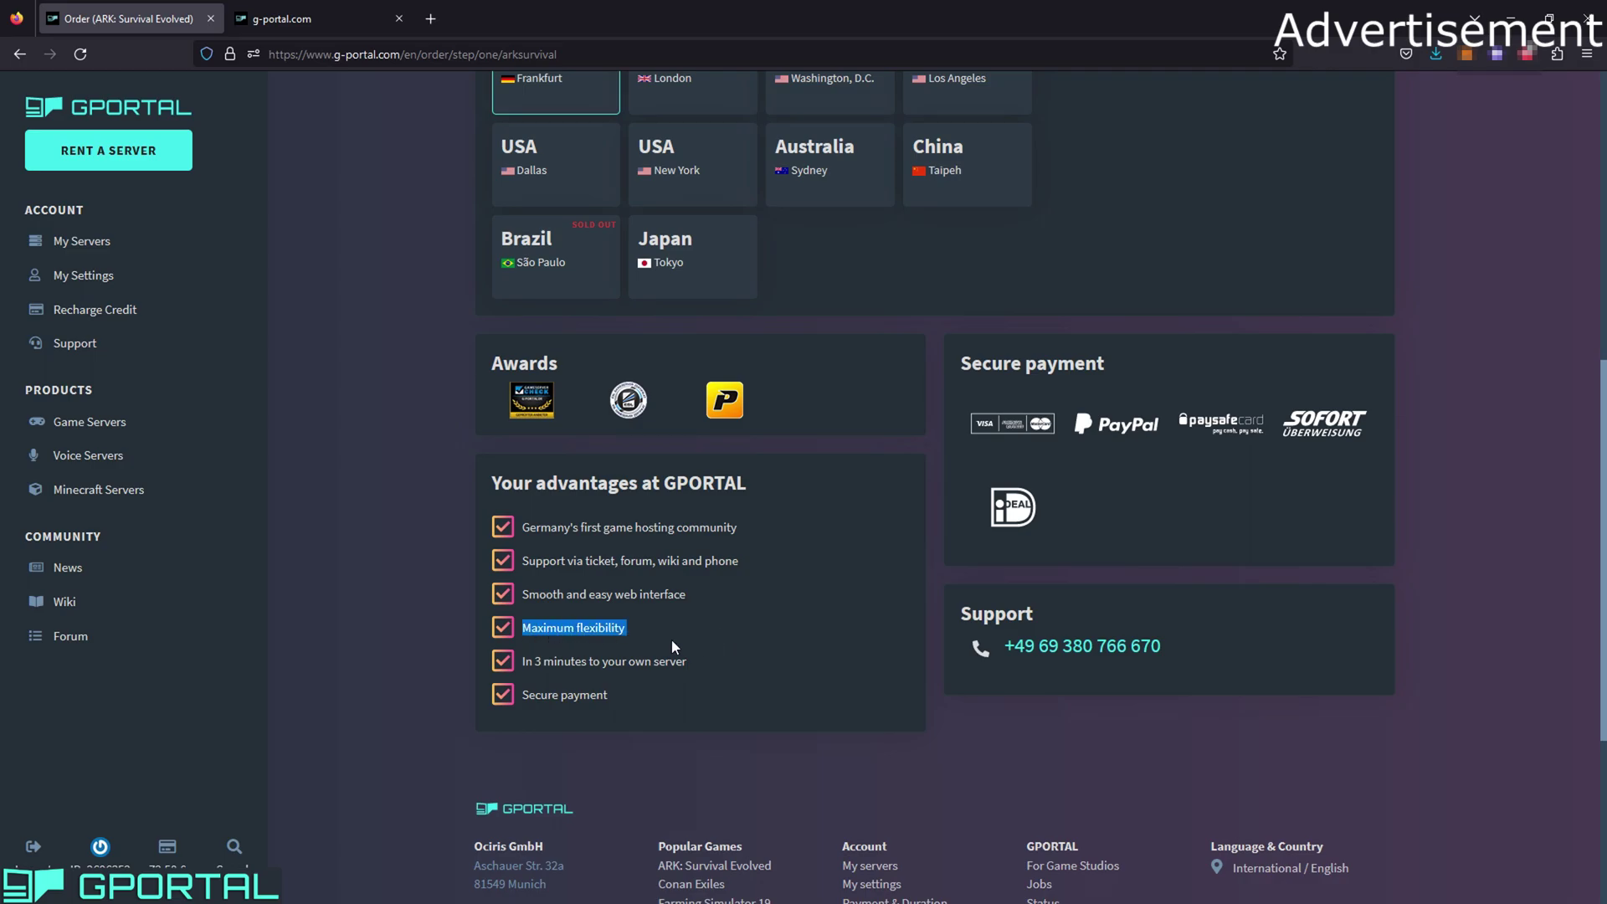
{"action": "left_click", "coordinate": [707, 639]}
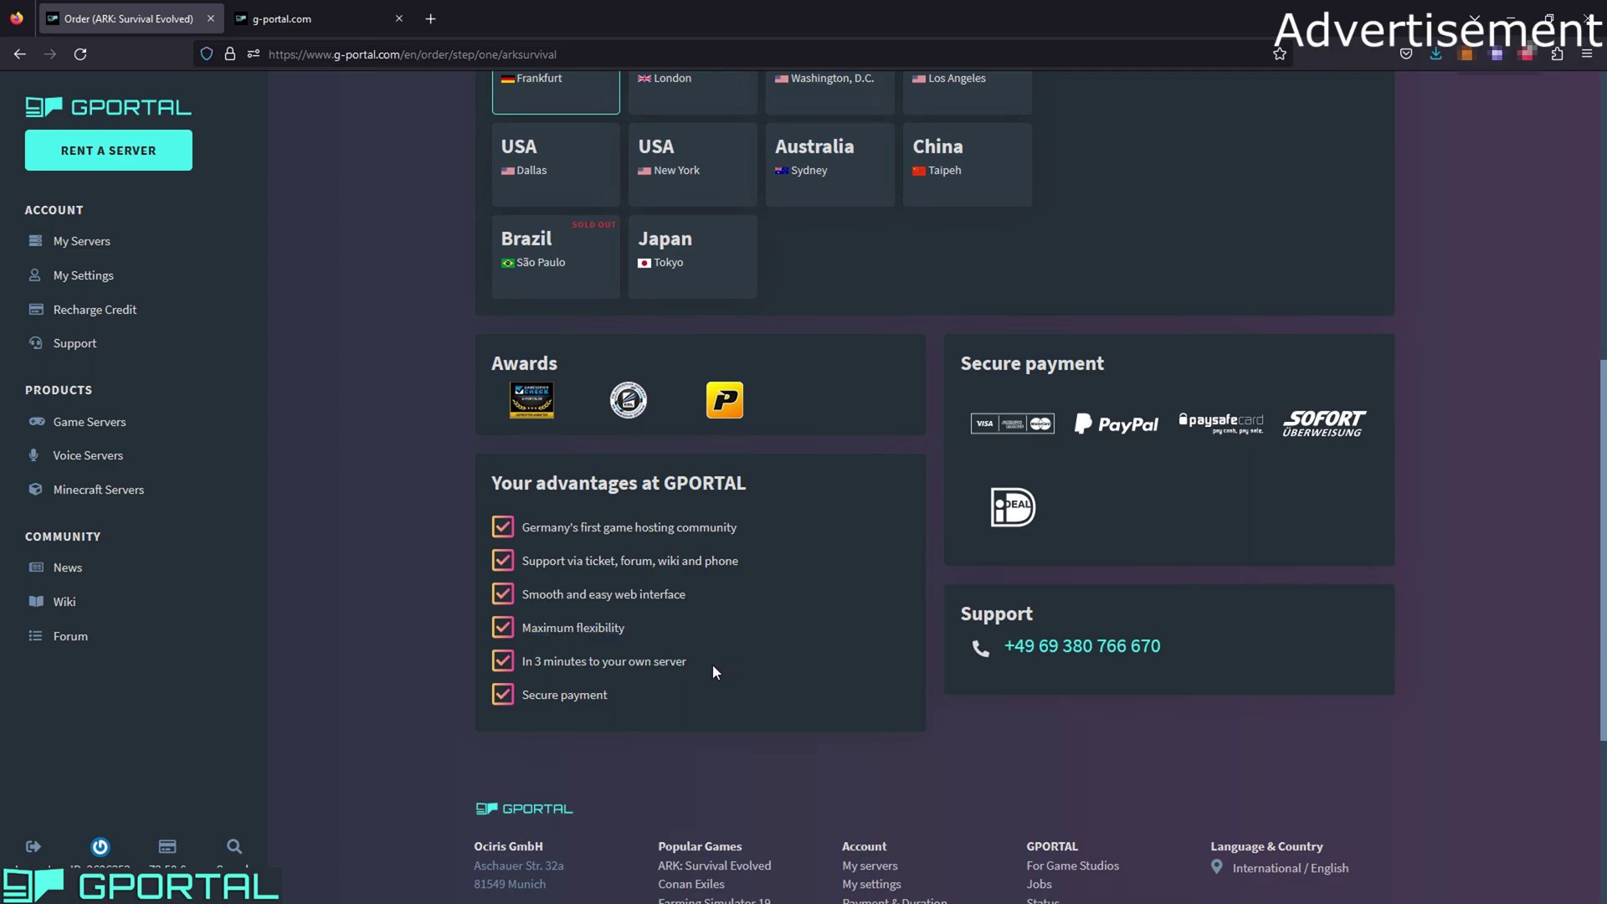
{"action": "left_click_drag", "start_coordinate": [714, 667], "coordinate": [574, 665]}
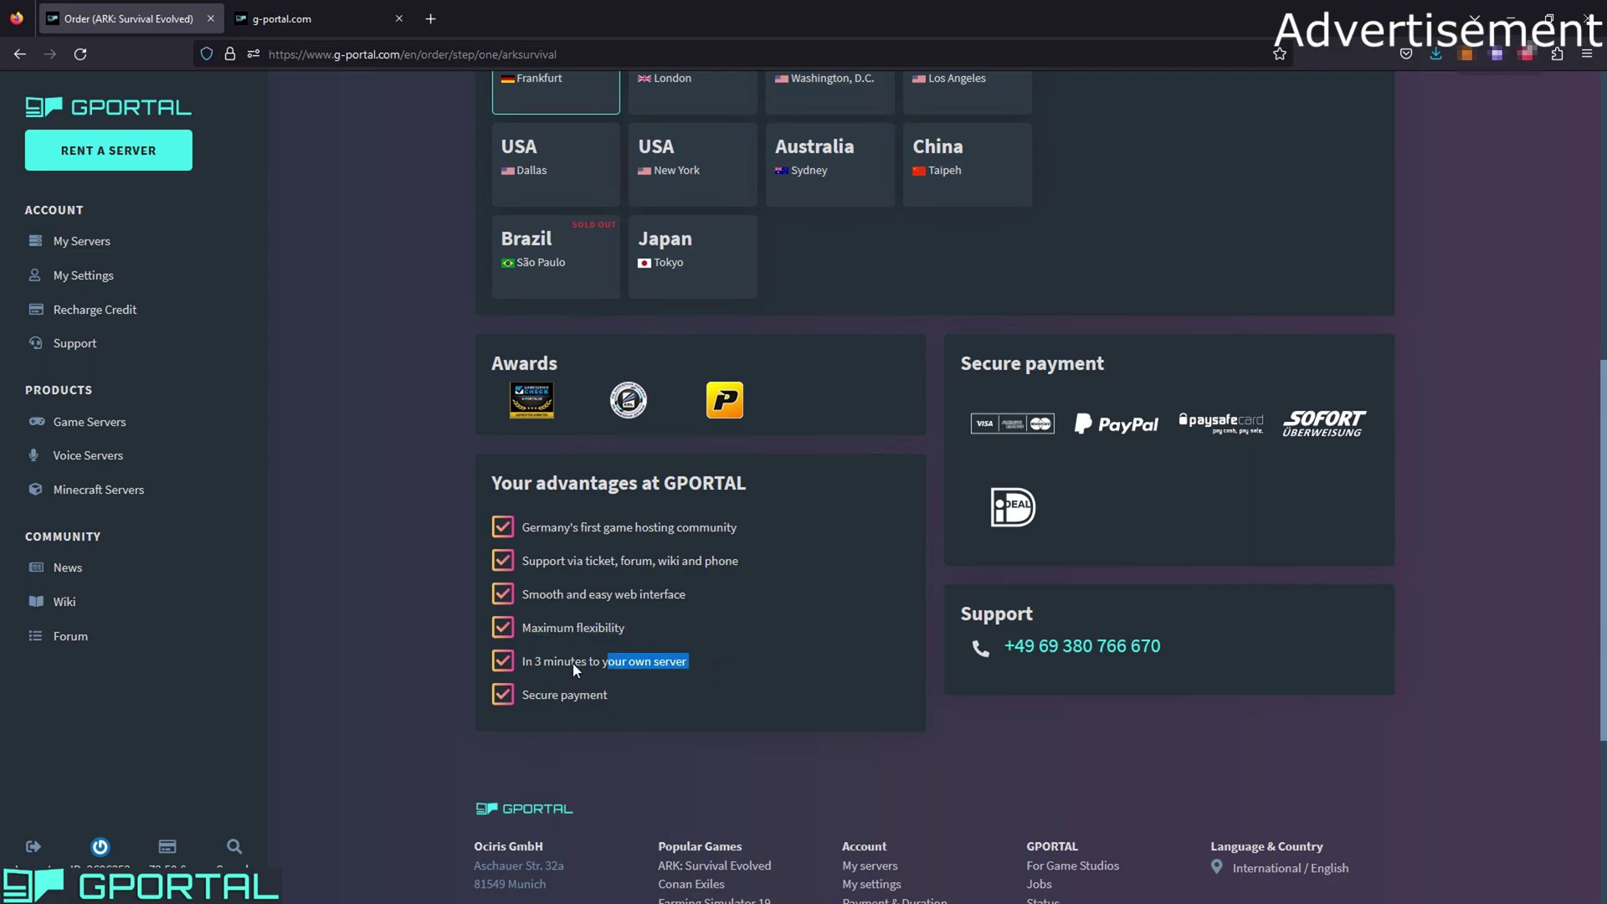
{"action": "left_click", "coordinate": [748, 636]}
{"action": "left_click", "coordinate": [729, 695]}
{"action": "scroll", "coordinate": [1166, 527], "scroll_direction": "up", "scroll_amount": 4}
{"action": "scroll", "coordinate": [1171, 527], "scroll_direction": "up", "scroll_amount": 3}
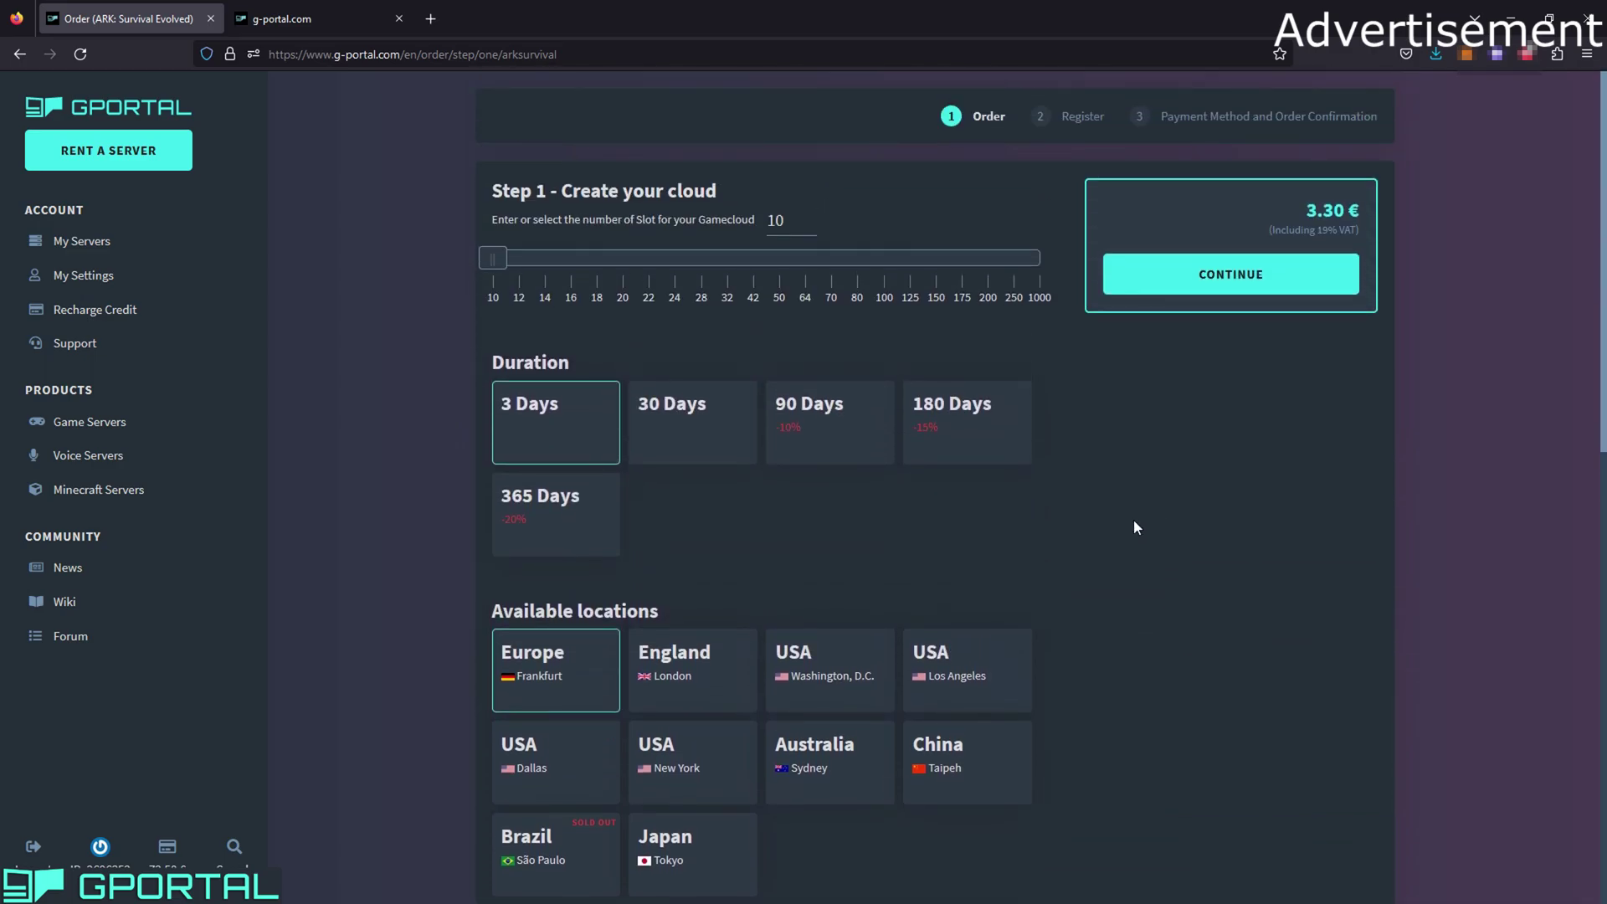
Order the 10-slot, 3-day gamecloud paying with the account balance, then activate it immediately.
{"action": "left_click", "coordinate": [1240, 283]}
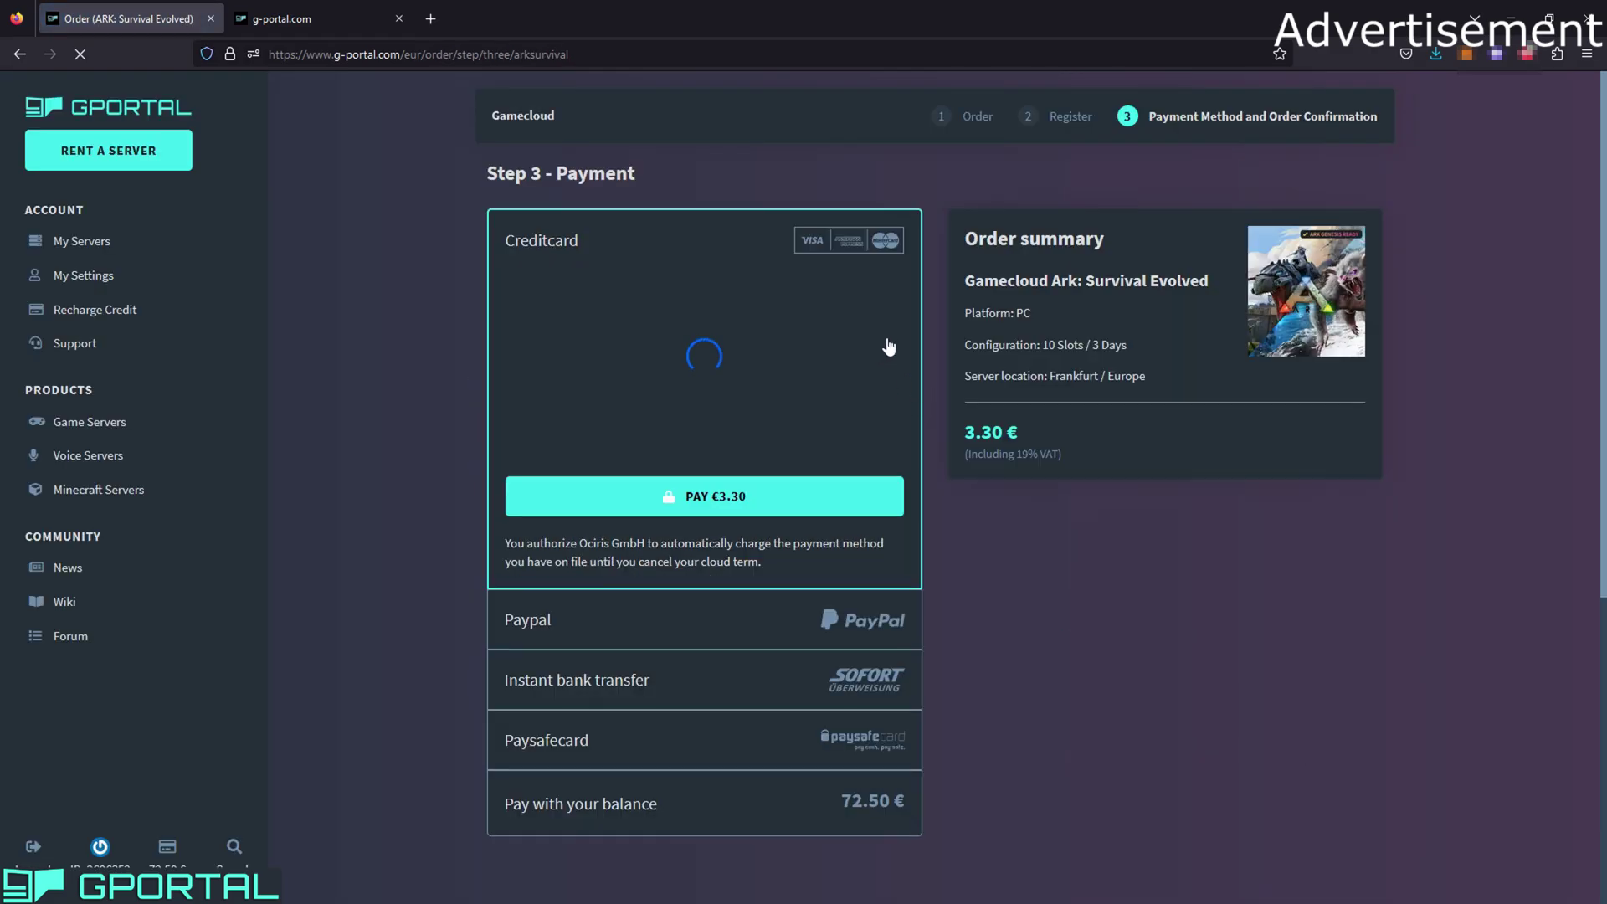
{"action": "scroll", "coordinate": [586, 213], "scroll_direction": "down", "scroll_amount": 1}
{"action": "scroll", "coordinate": [603, 243], "scroll_direction": "up", "scroll_amount": 1}
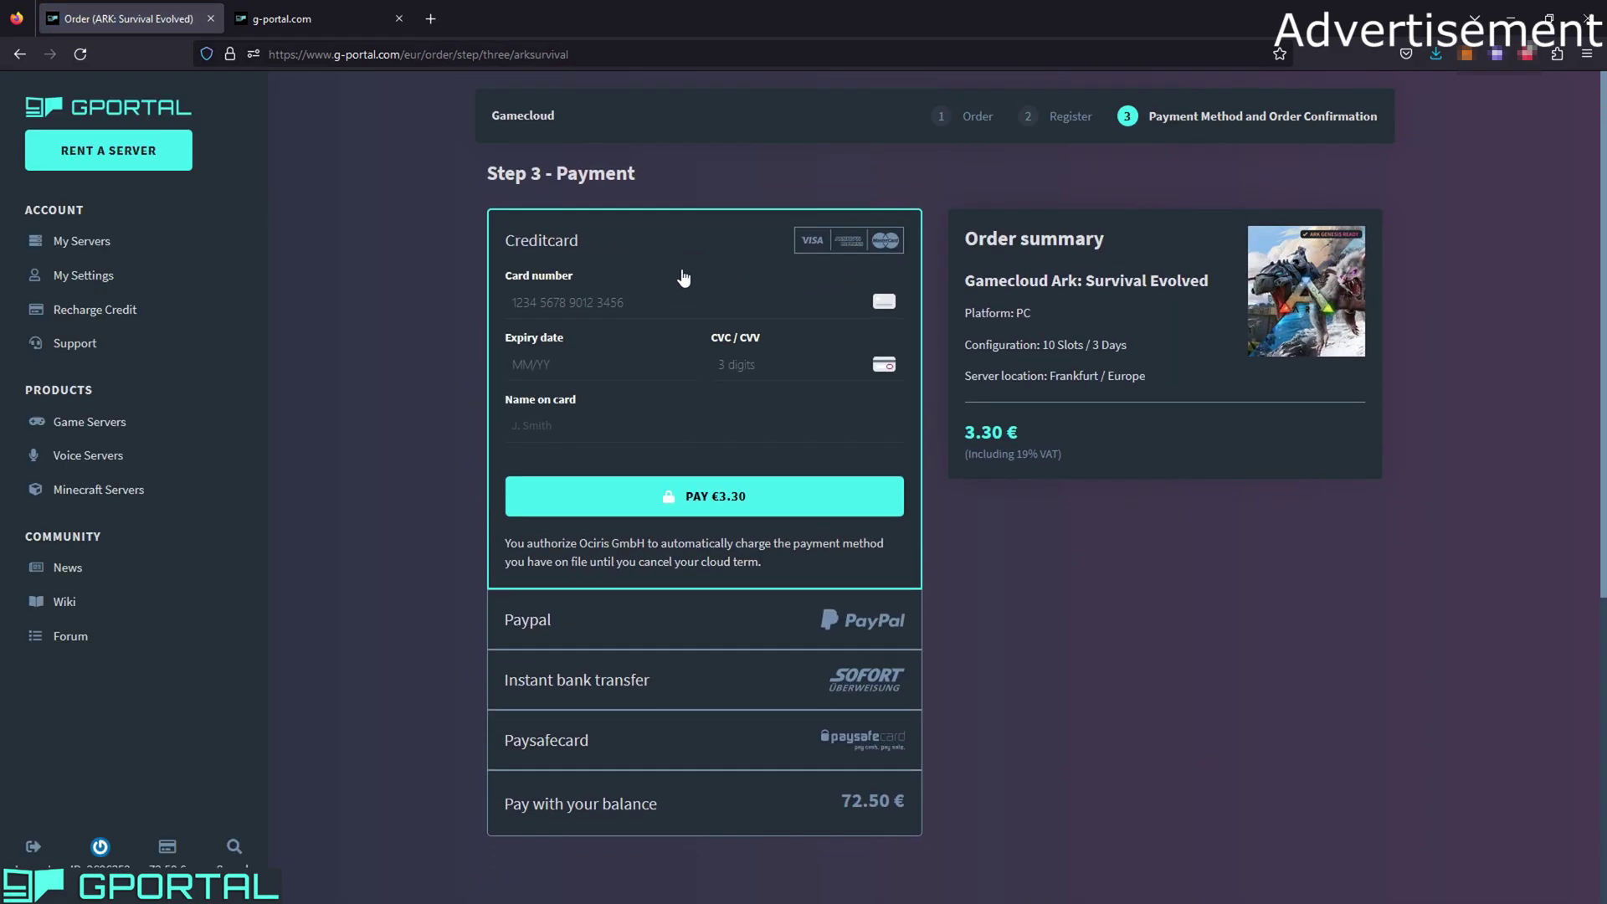
{"action": "left_click", "coordinate": [693, 805]}
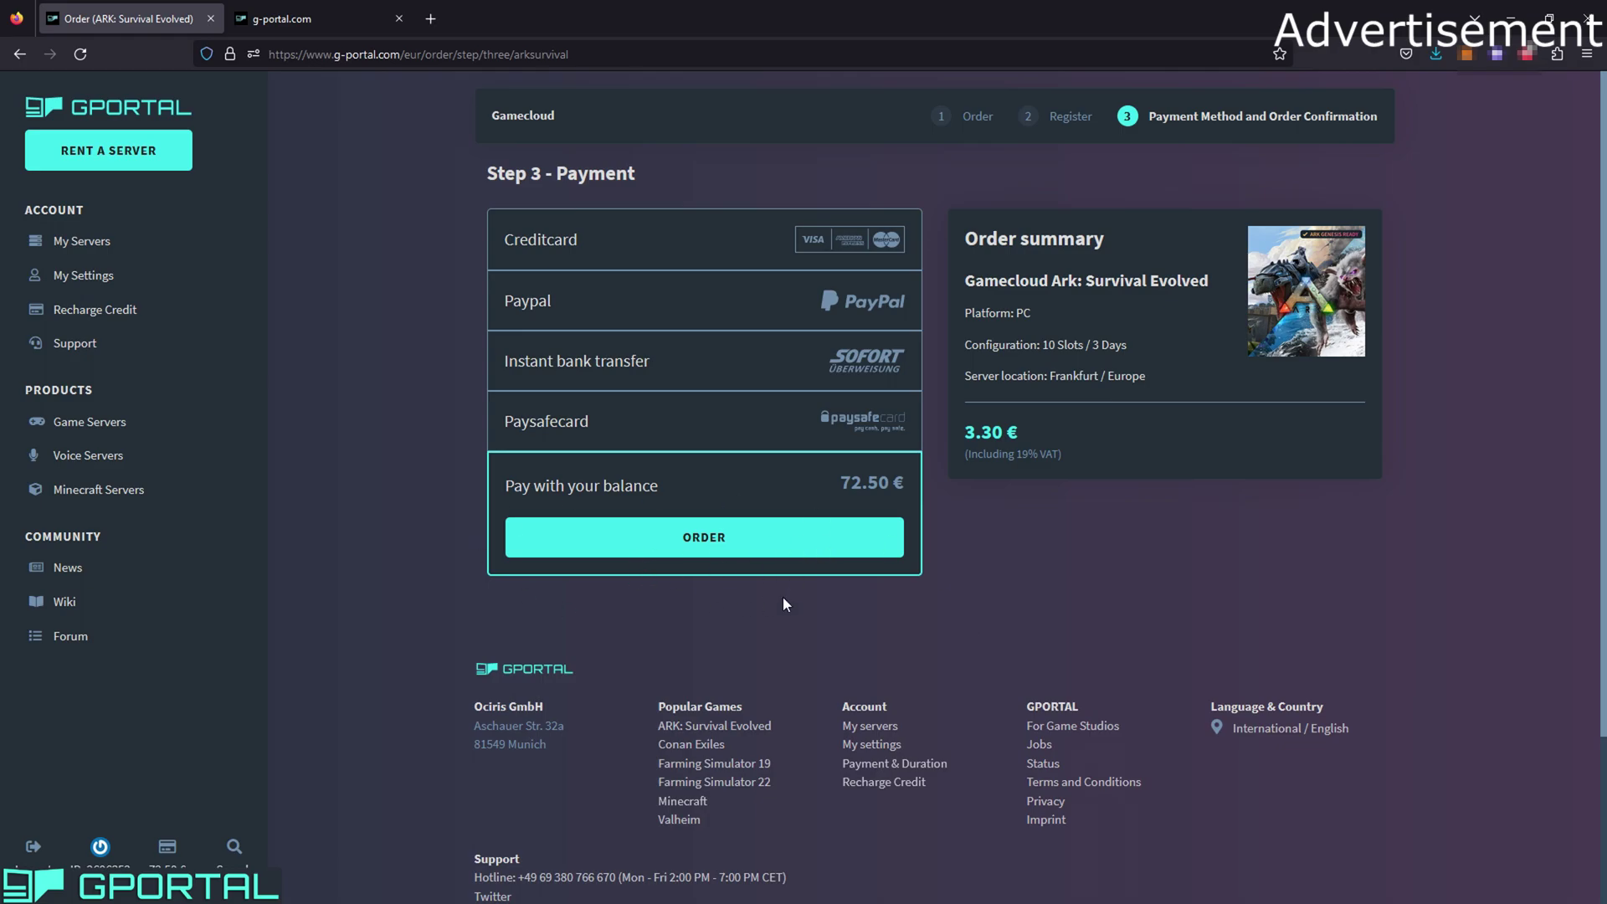
{"action": "left_click", "coordinate": [772, 548]}
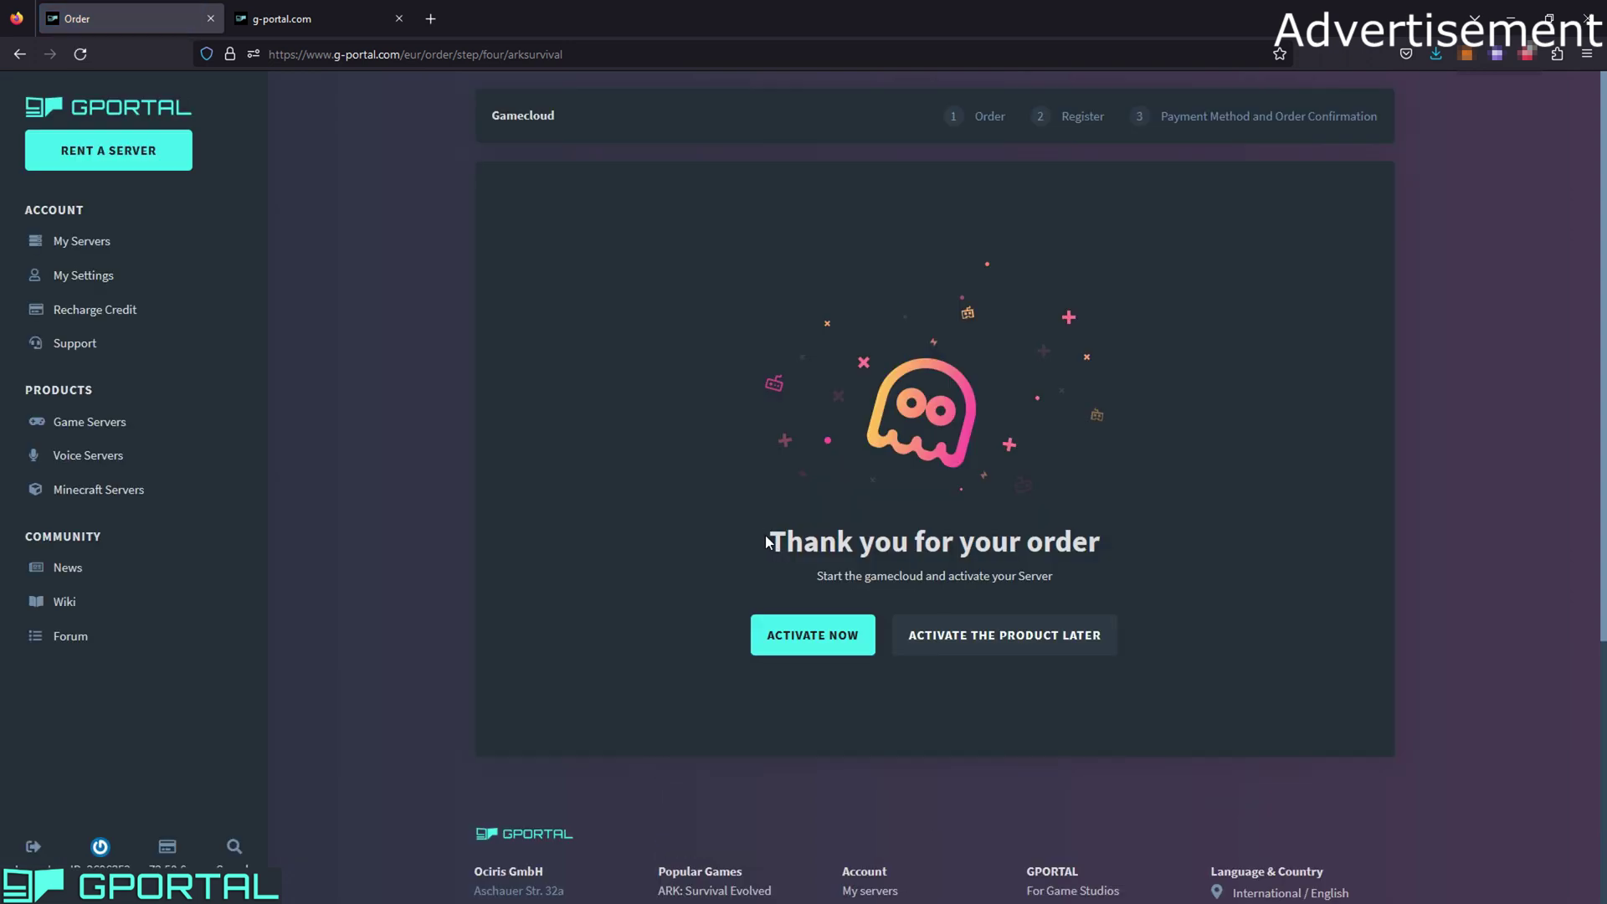
{"action": "left_click", "coordinate": [811, 636]}
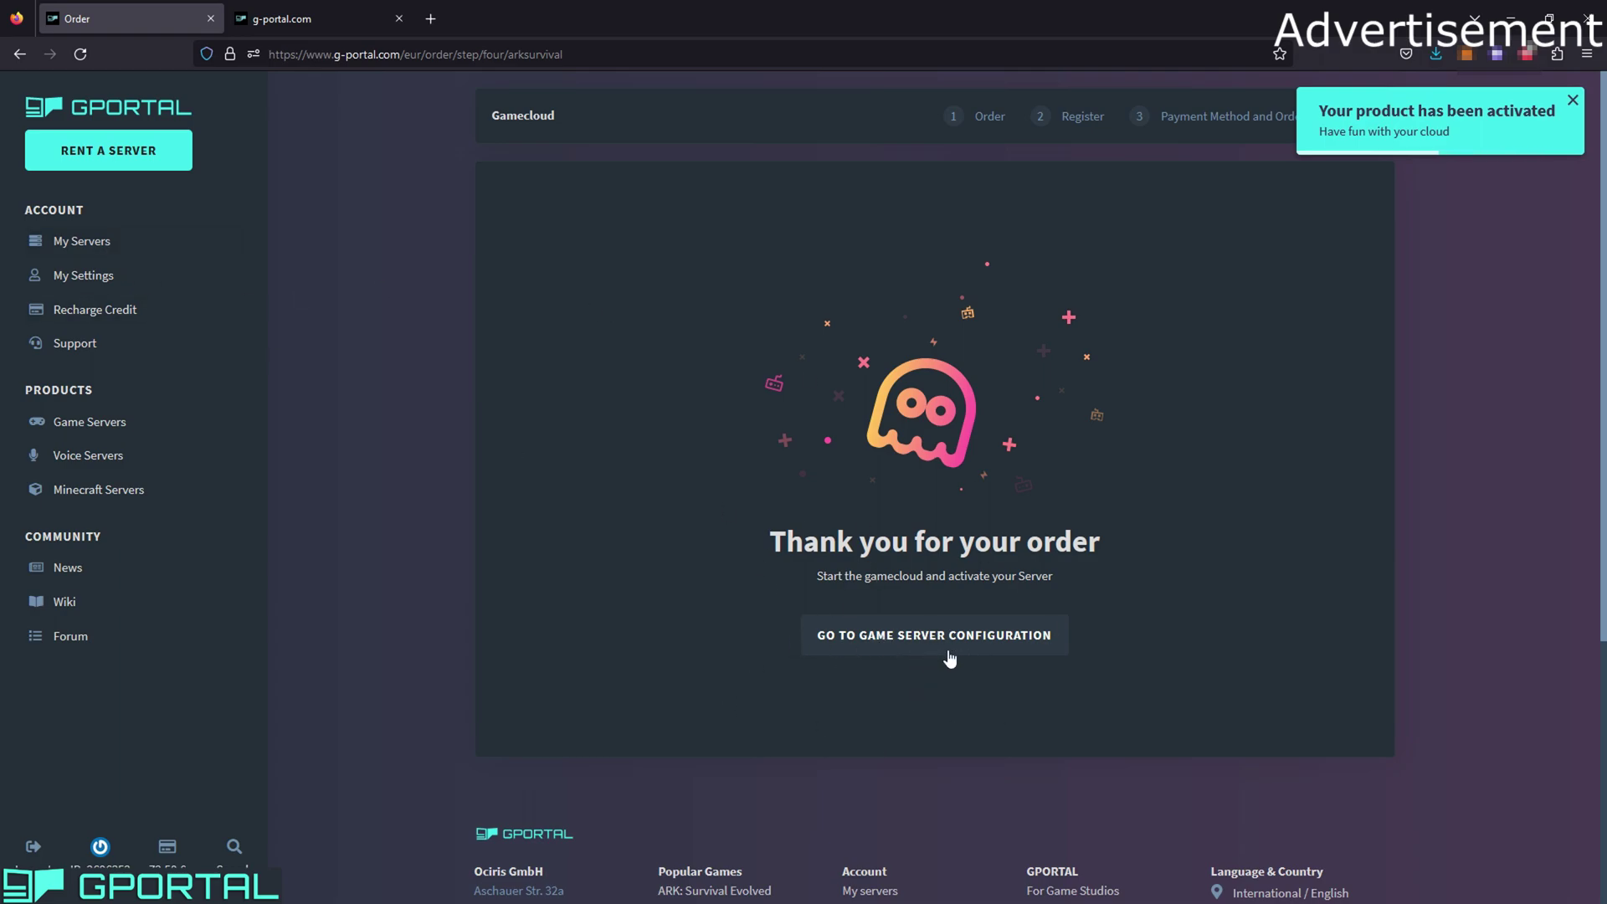
Open the ARK server's management panel from the server list and start the offline server.
{"action": "left_click", "coordinate": [84, 243]}
{"action": "scroll", "coordinate": [486, 452], "scroll_direction": "down", "scroll_amount": 10}
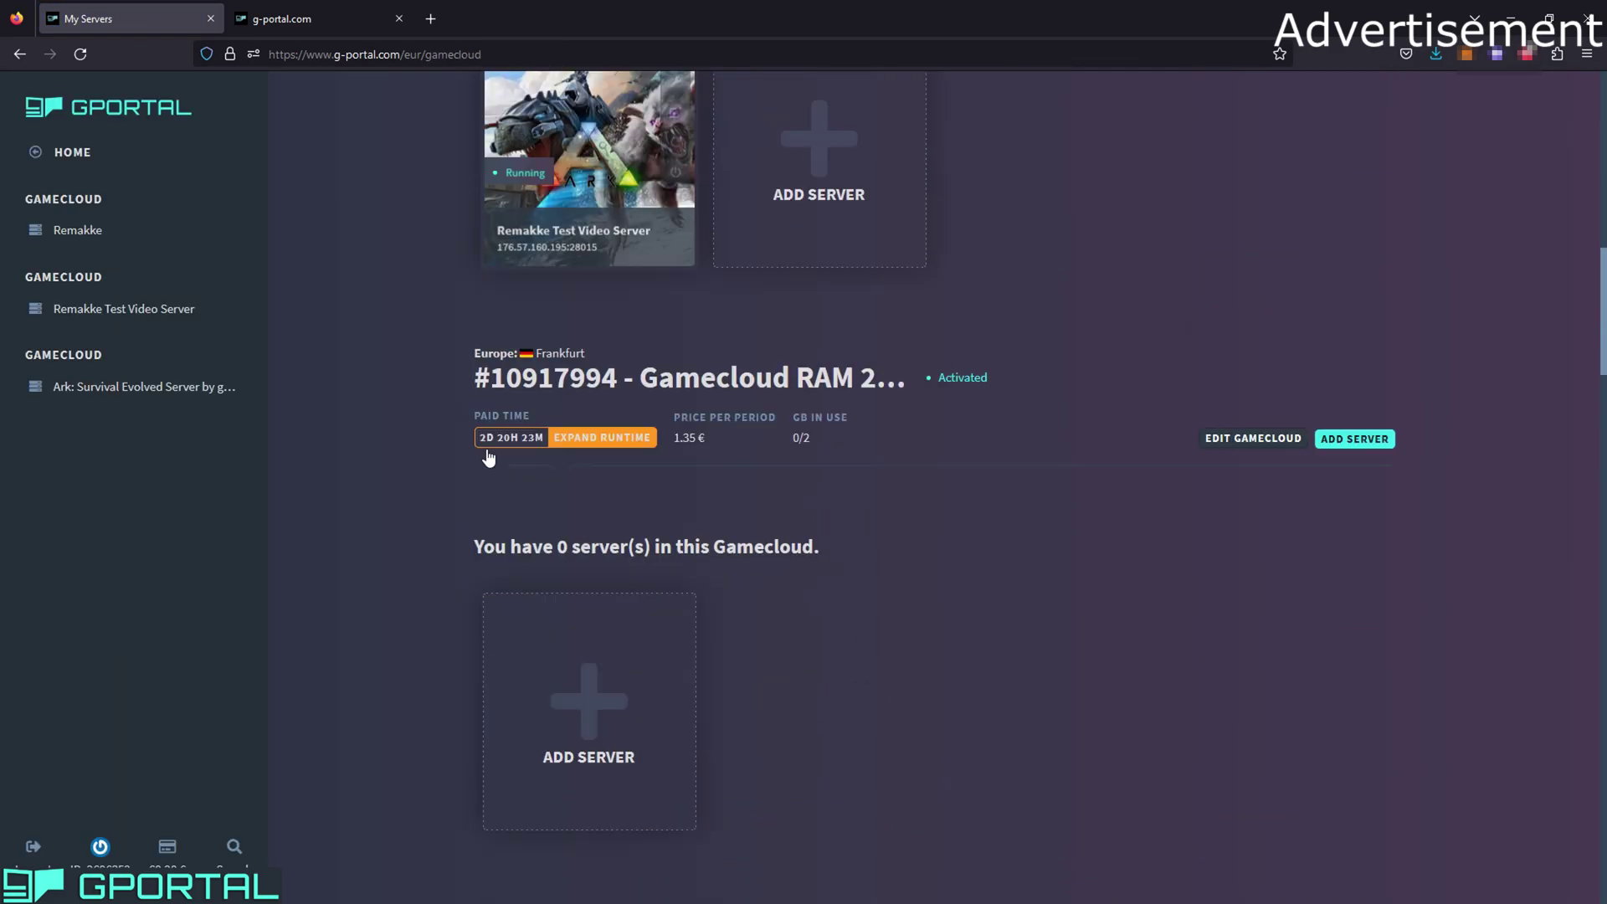
{"action": "scroll", "coordinate": [488, 436], "scroll_direction": "down", "scroll_amount": 15}
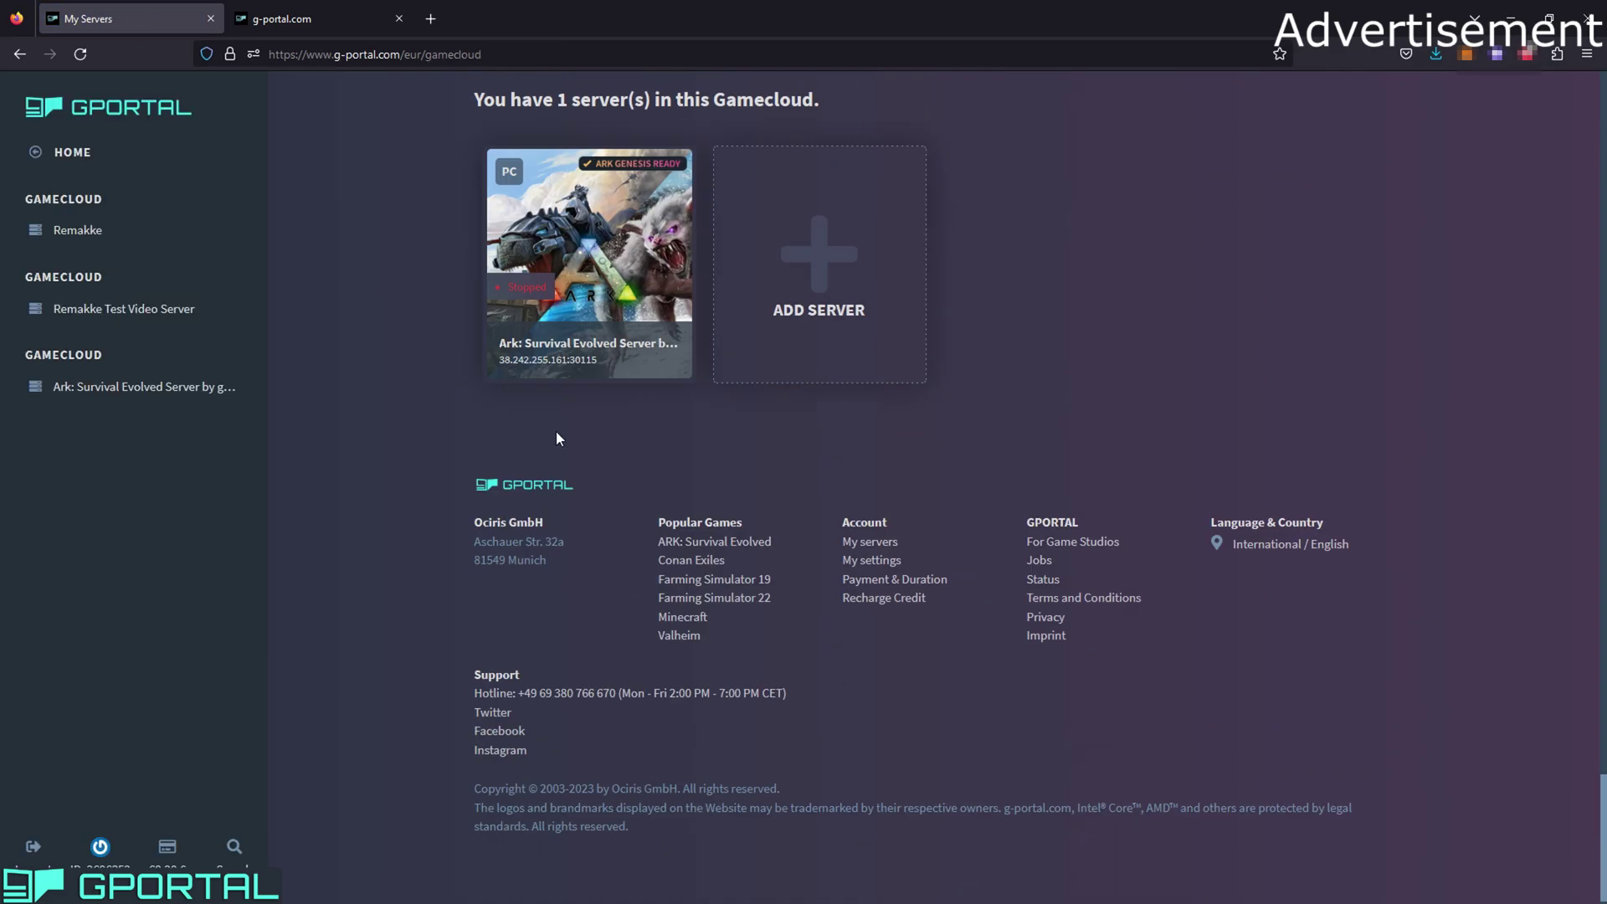
{"action": "scroll", "coordinate": [517, 276], "scroll_direction": "up", "scroll_amount": 2}
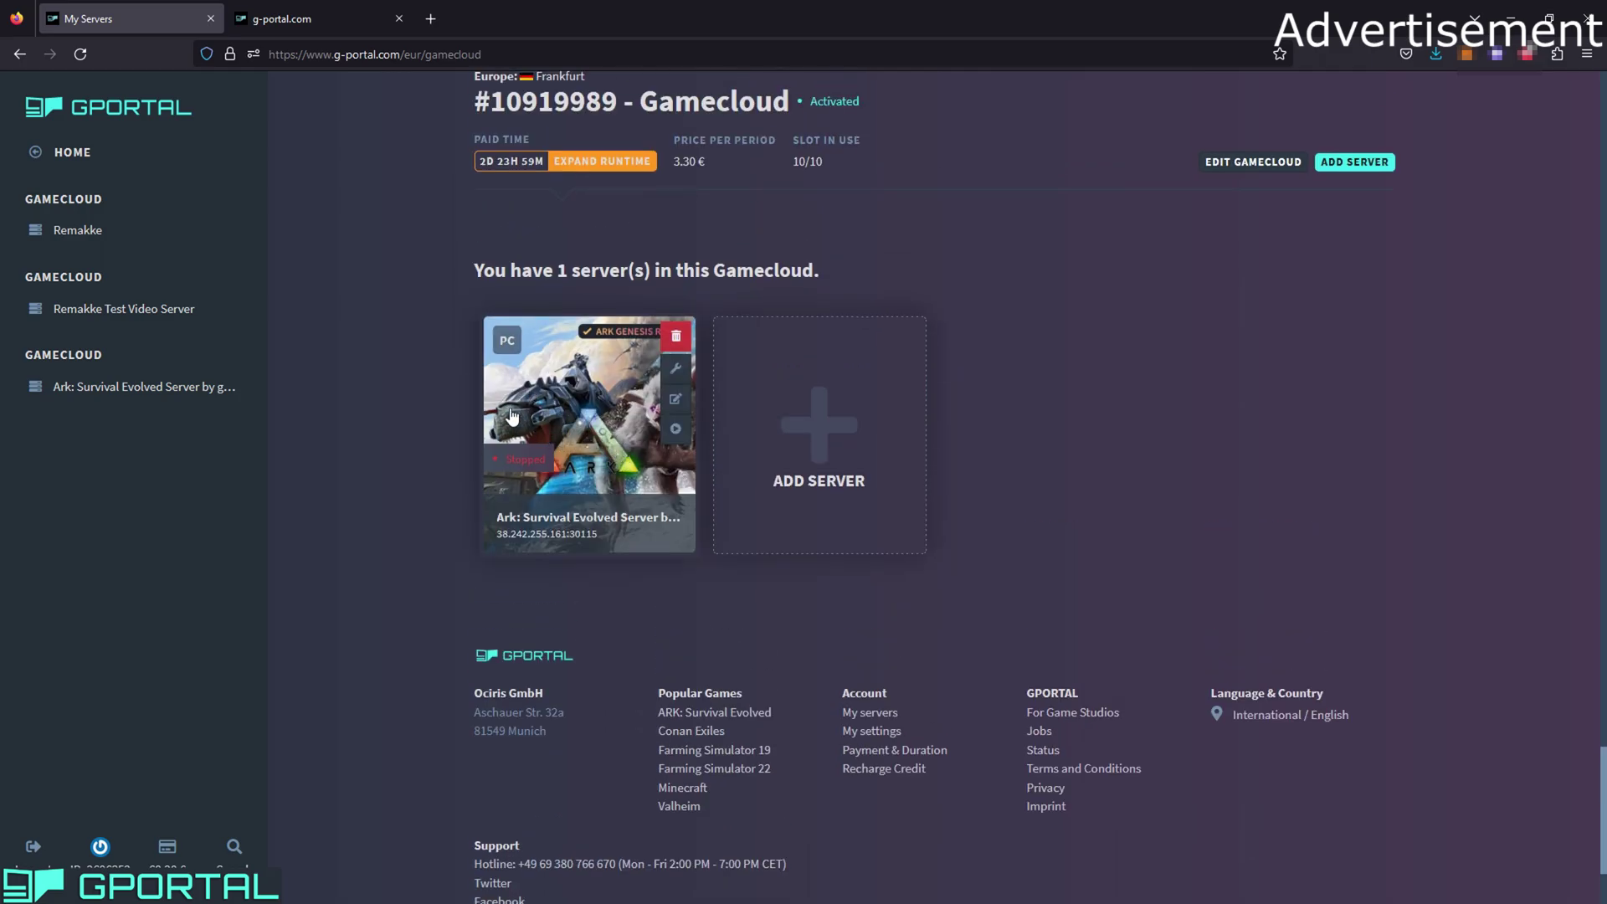
{"action": "scroll", "coordinate": [590, 432], "scroll_direction": "up", "scroll_amount": 3}
{"action": "left_click", "coordinate": [585, 648]}
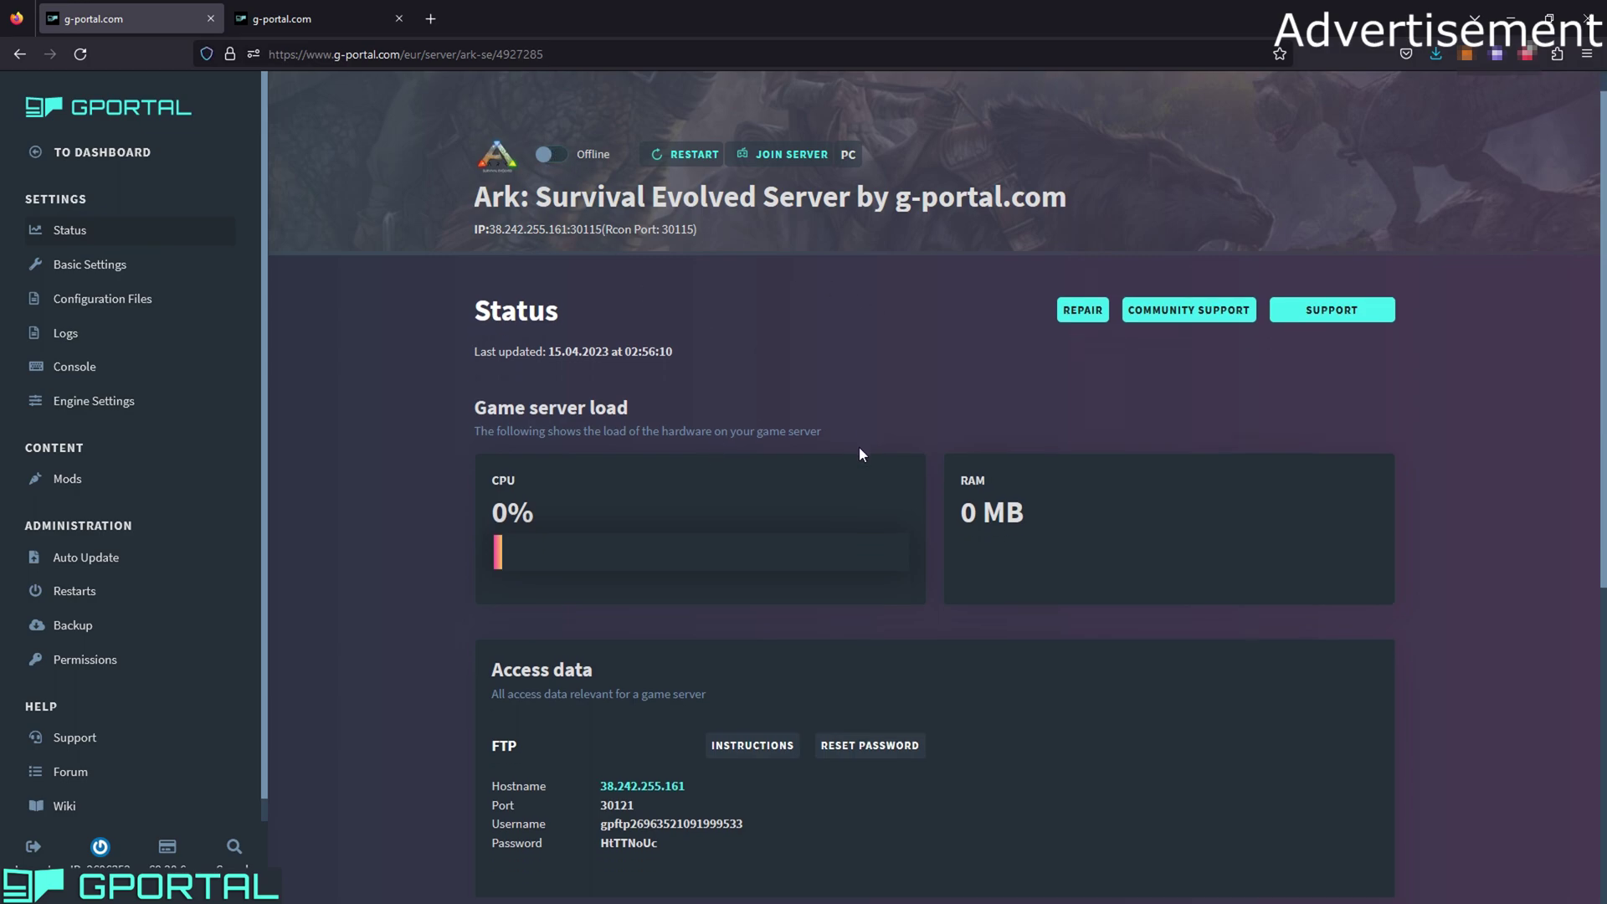
{"action": "left_click", "coordinate": [553, 156]}
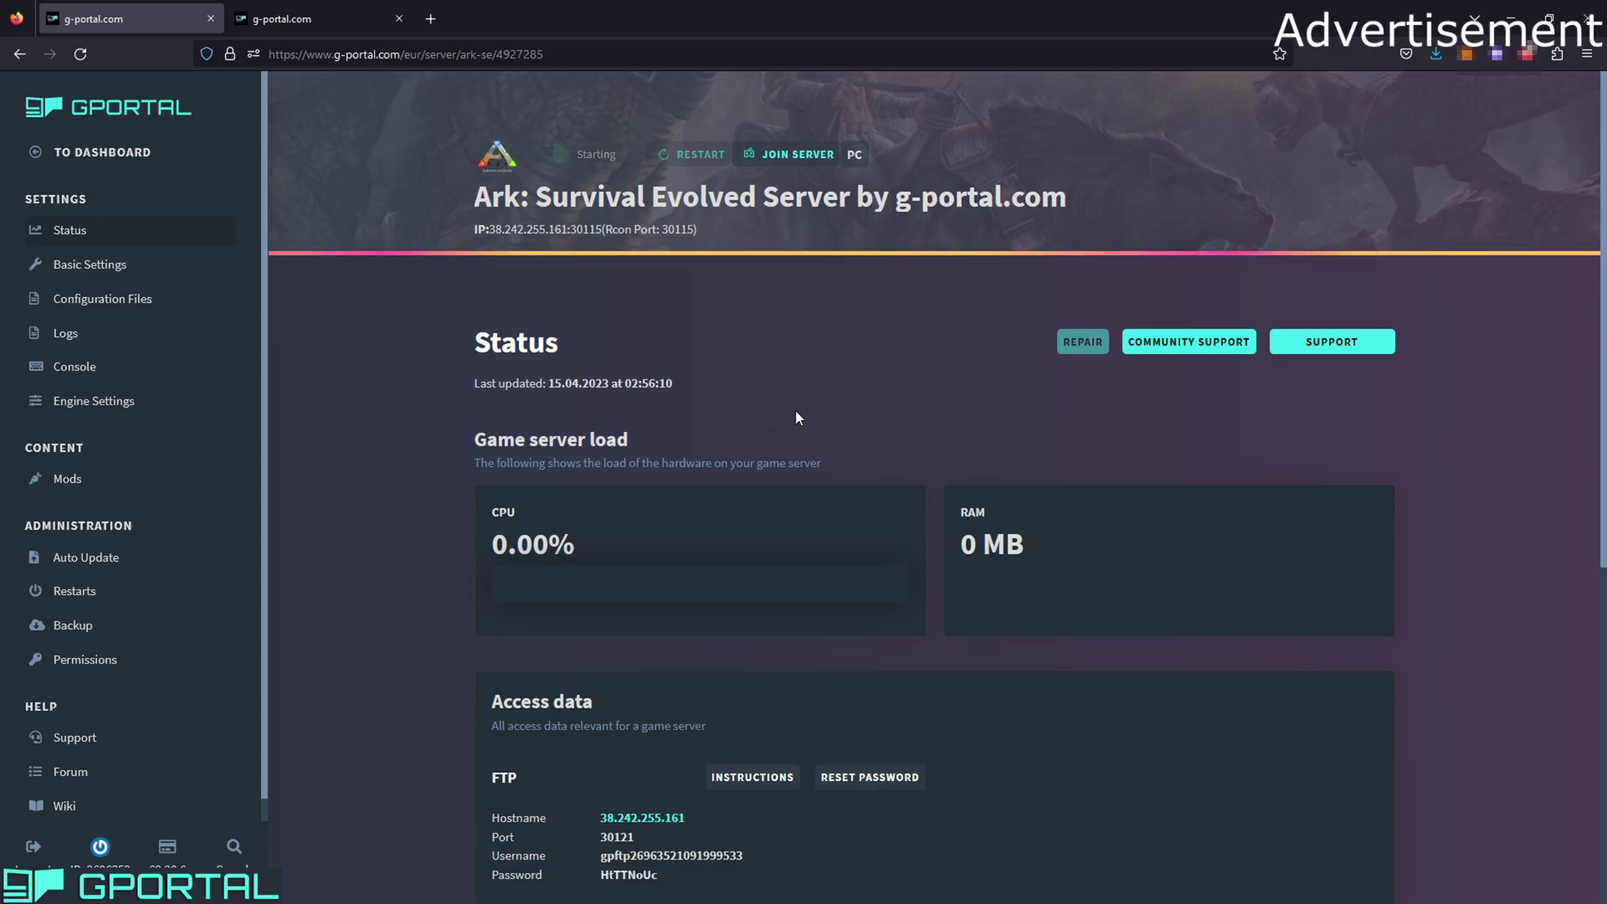
Review the server load and FTP access data, then open Basic Settings and Configuration Files.
{"action": "scroll", "coordinate": [471, 368], "scroll_direction": "down", "scroll_amount": 1}
{"action": "left_click_drag", "start_coordinate": [473, 352], "coordinate": [846, 380]}
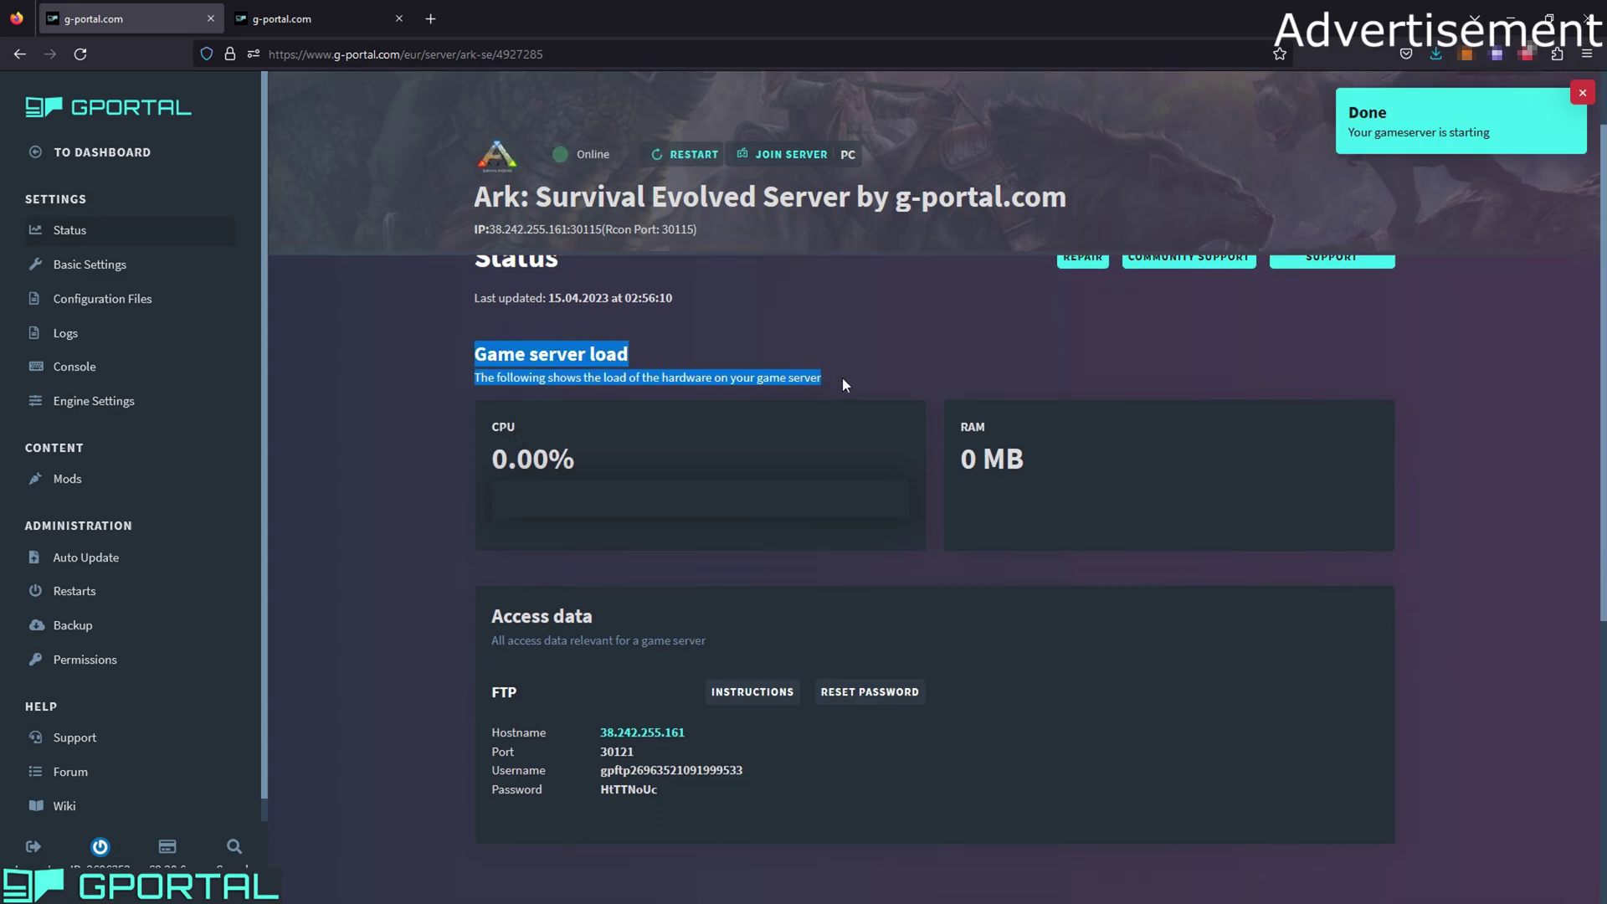
{"action": "left_click", "coordinate": [1067, 416]}
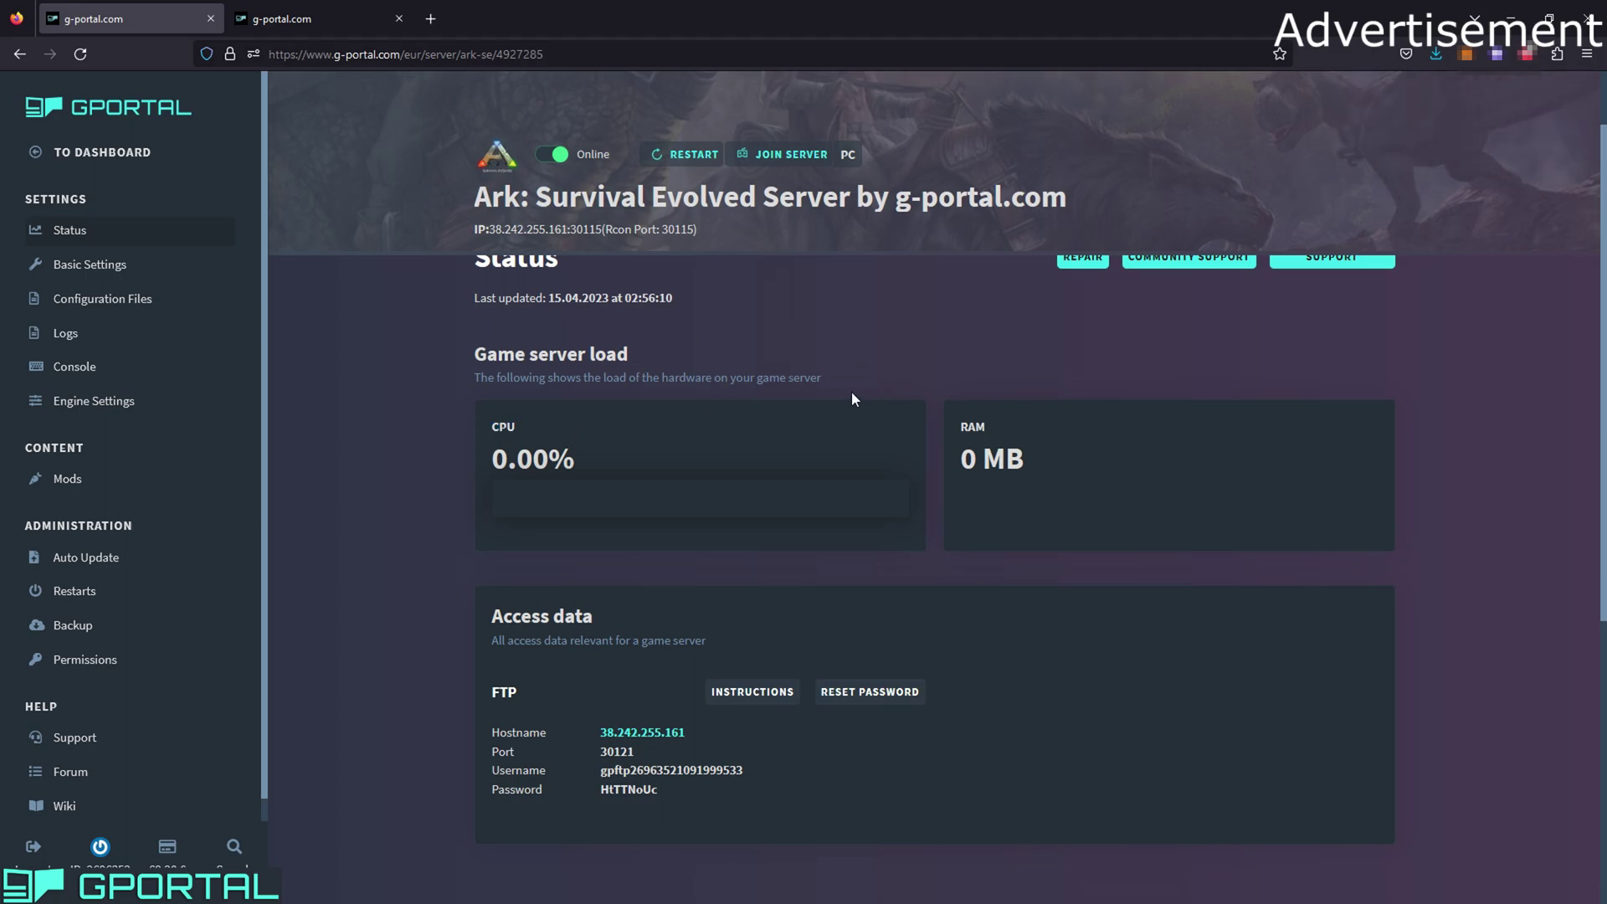
{"action": "scroll", "coordinate": [860, 380], "scroll_direction": "up", "scroll_amount": 1}
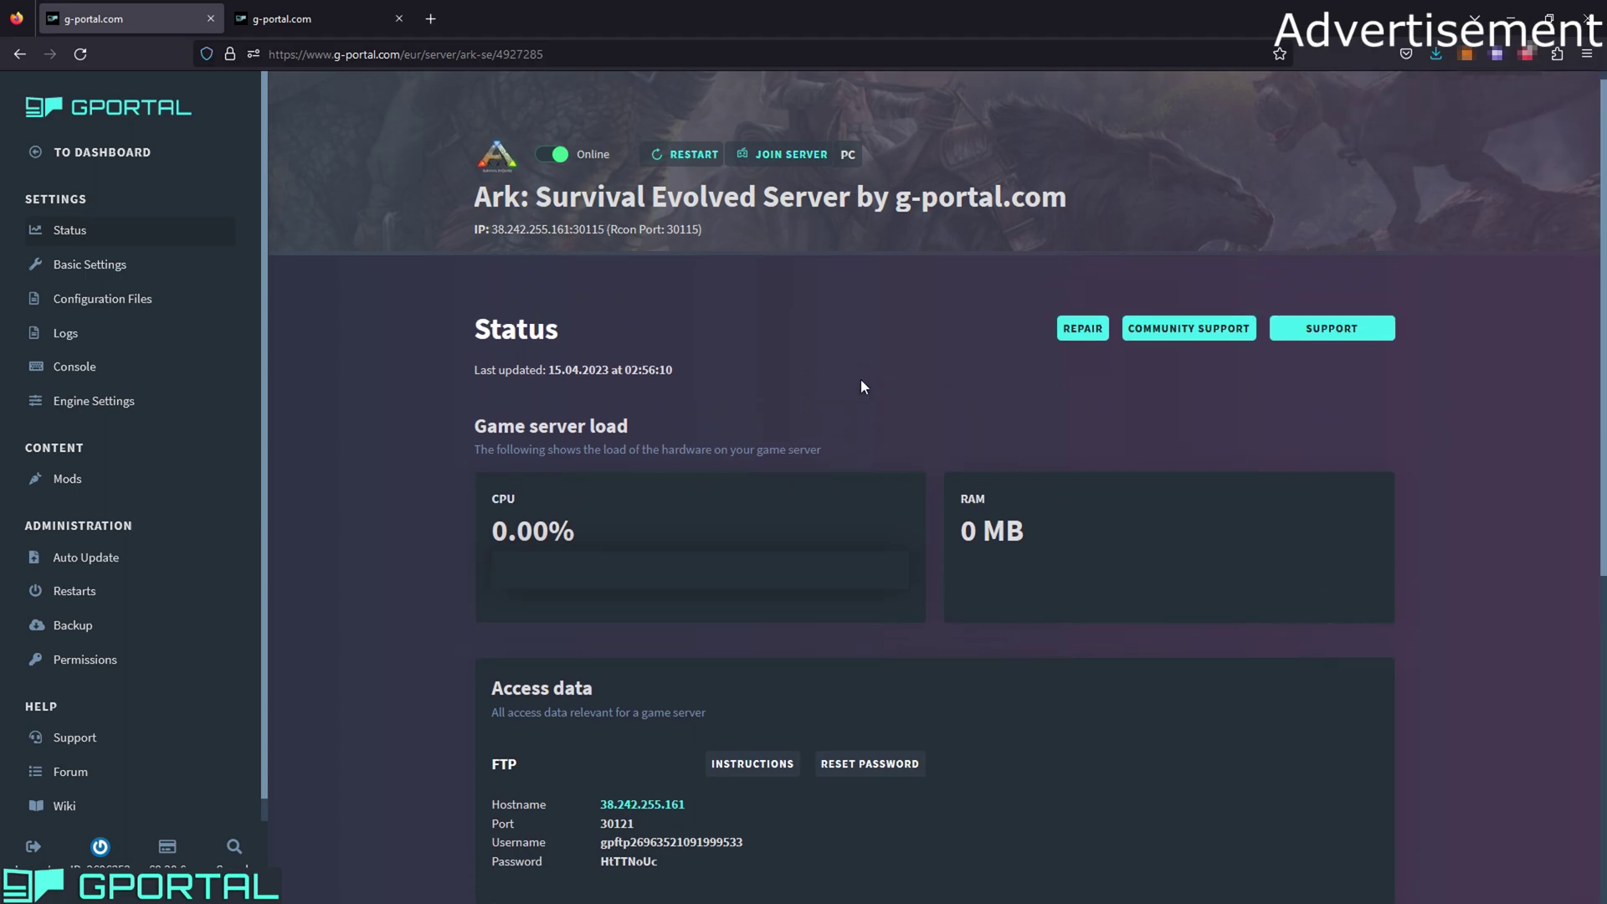
{"action": "scroll", "coordinate": [596, 513], "scroll_direction": "down", "scroll_amount": 2}
{"action": "scroll", "coordinate": [598, 633], "scroll_direction": "down", "scroll_amount": 3}
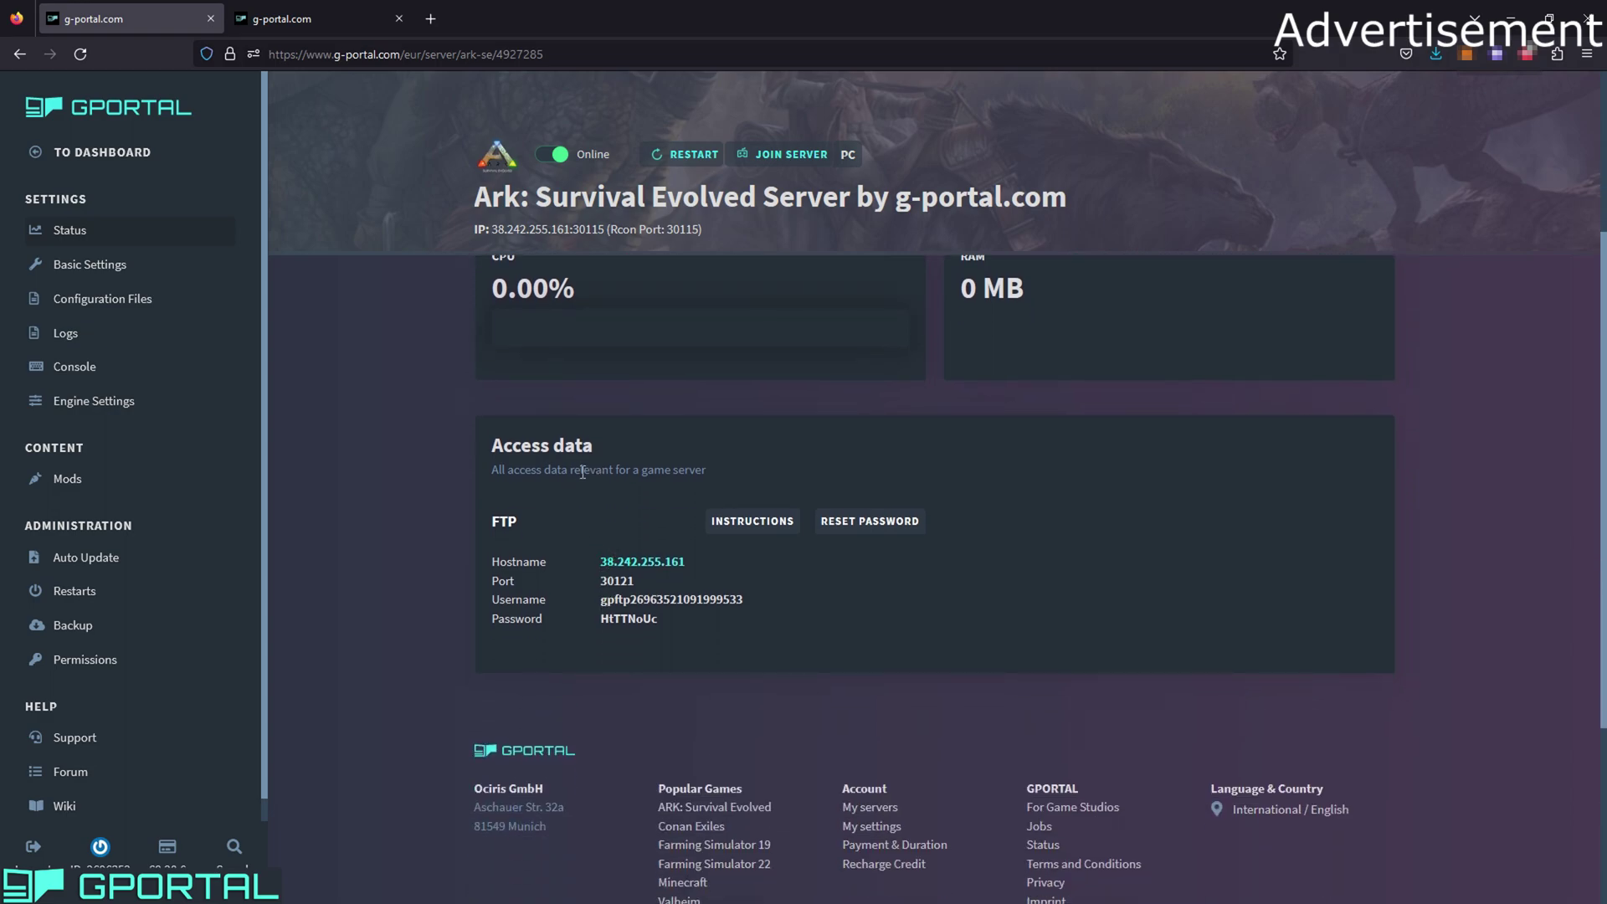
{"action": "left_click", "coordinate": [598, 514]}
{"action": "left_click_drag", "start_coordinate": [564, 532], "coordinate": [469, 437]}
{"action": "left_click", "coordinate": [710, 444]}
{"action": "scroll", "coordinate": [793, 476], "scroll_direction": "up", "scroll_amount": 3}
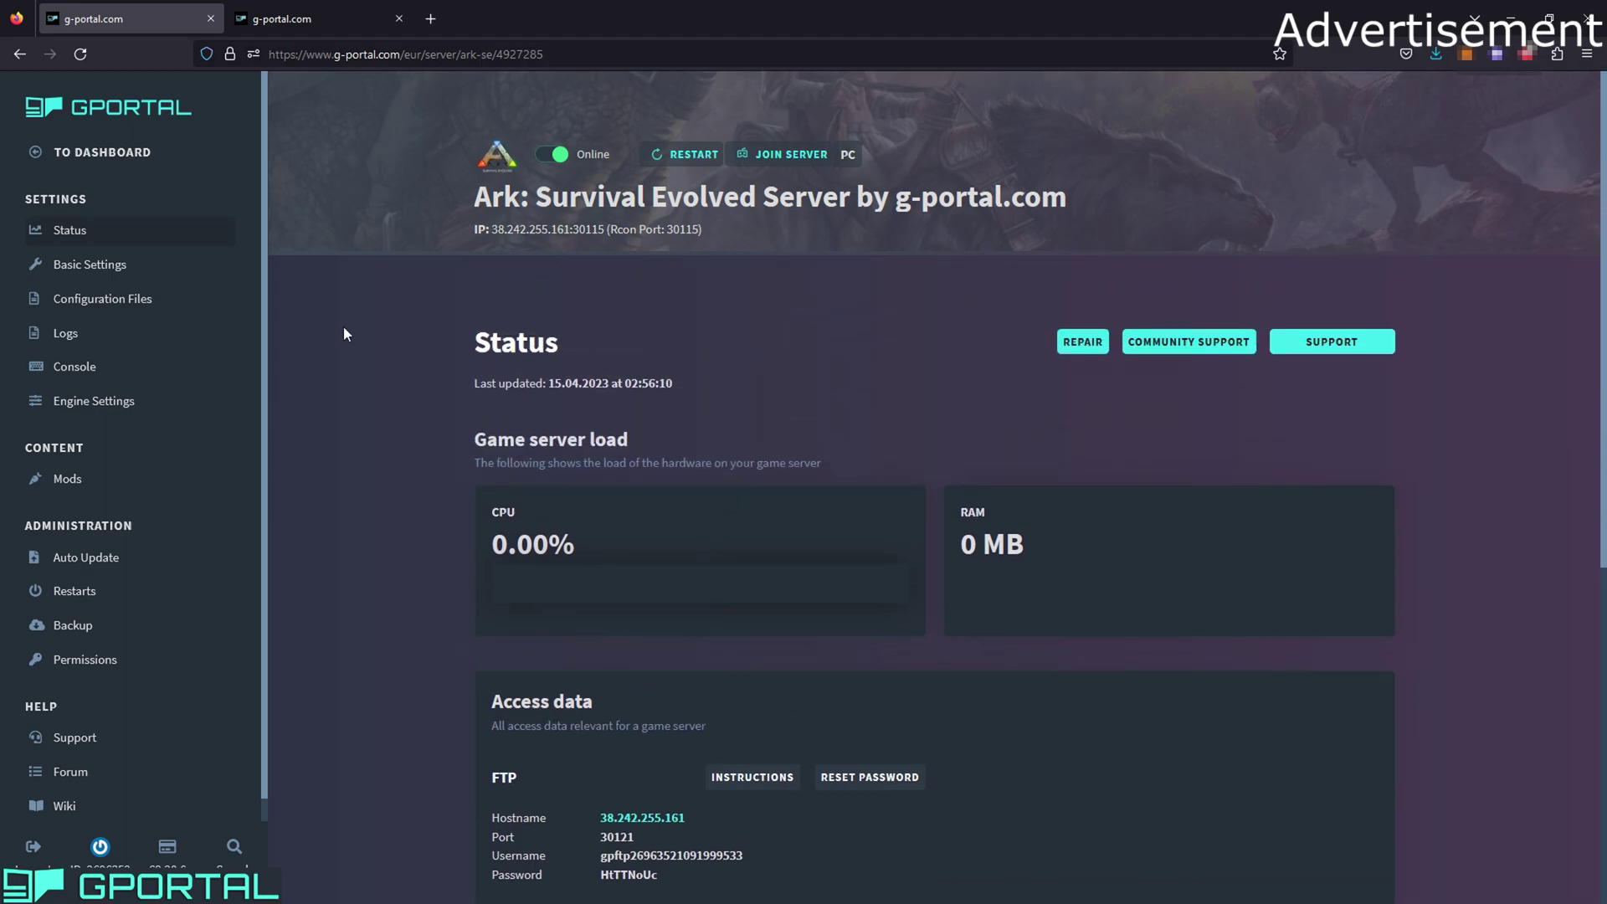
{"action": "left_click", "coordinate": [113, 266]}
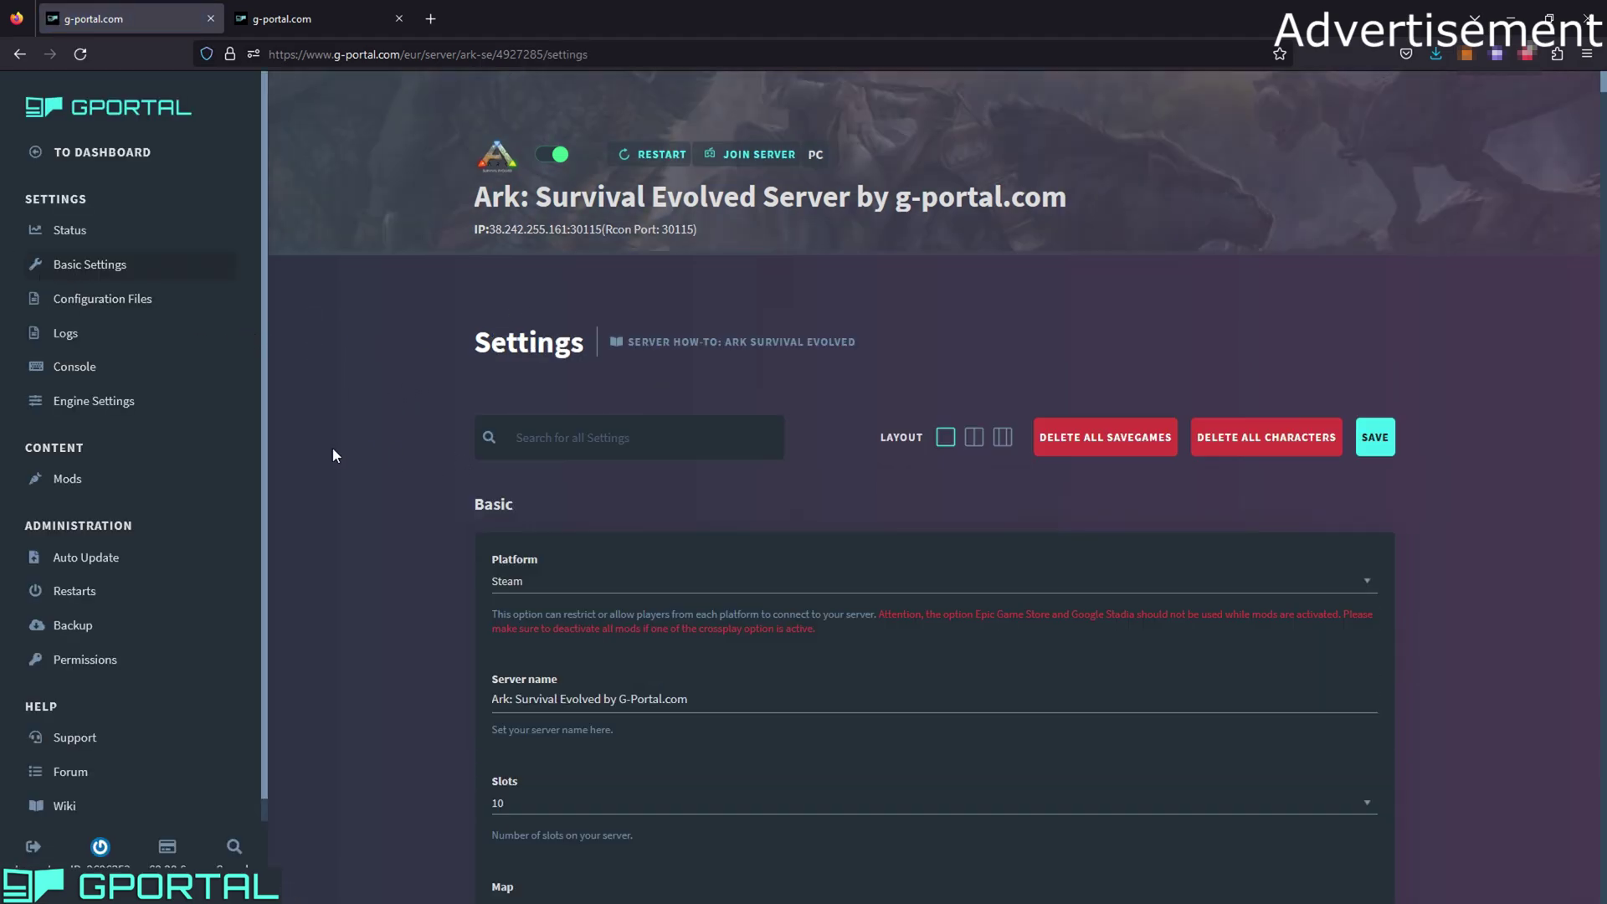
{"action": "left_click", "coordinate": [119, 299]}
Browse the Configuration Files and Logs pages, then scroll through the Console command list.
{"action": "scroll", "coordinate": [142, 318], "scroll_direction": "down", "scroll_amount": 1}
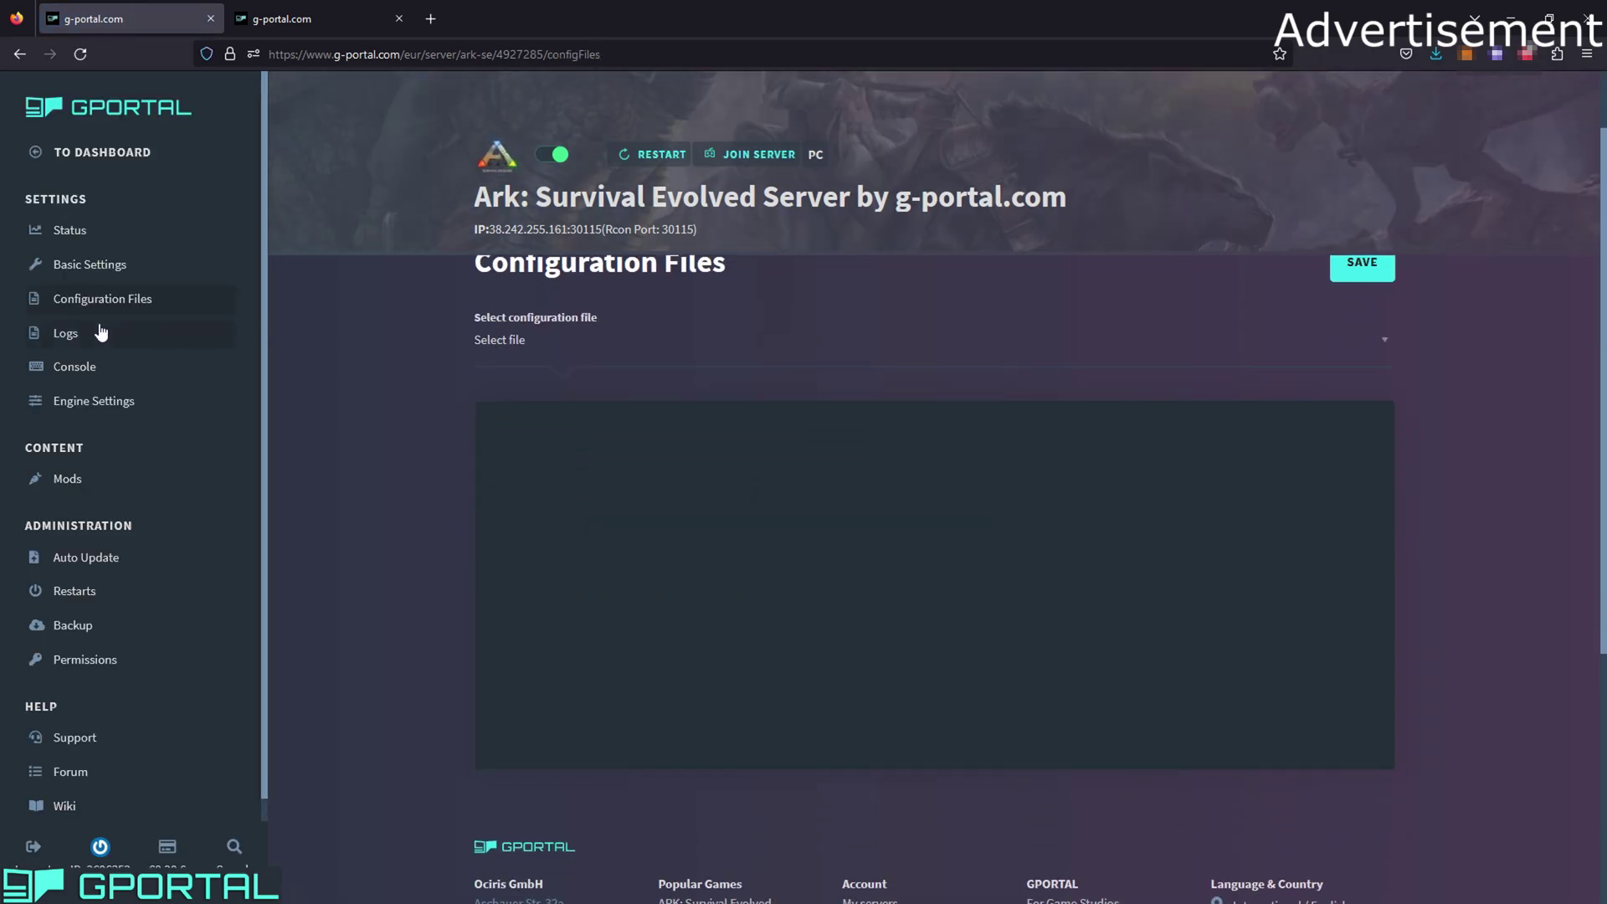
{"action": "left_click", "coordinate": [75, 336]}
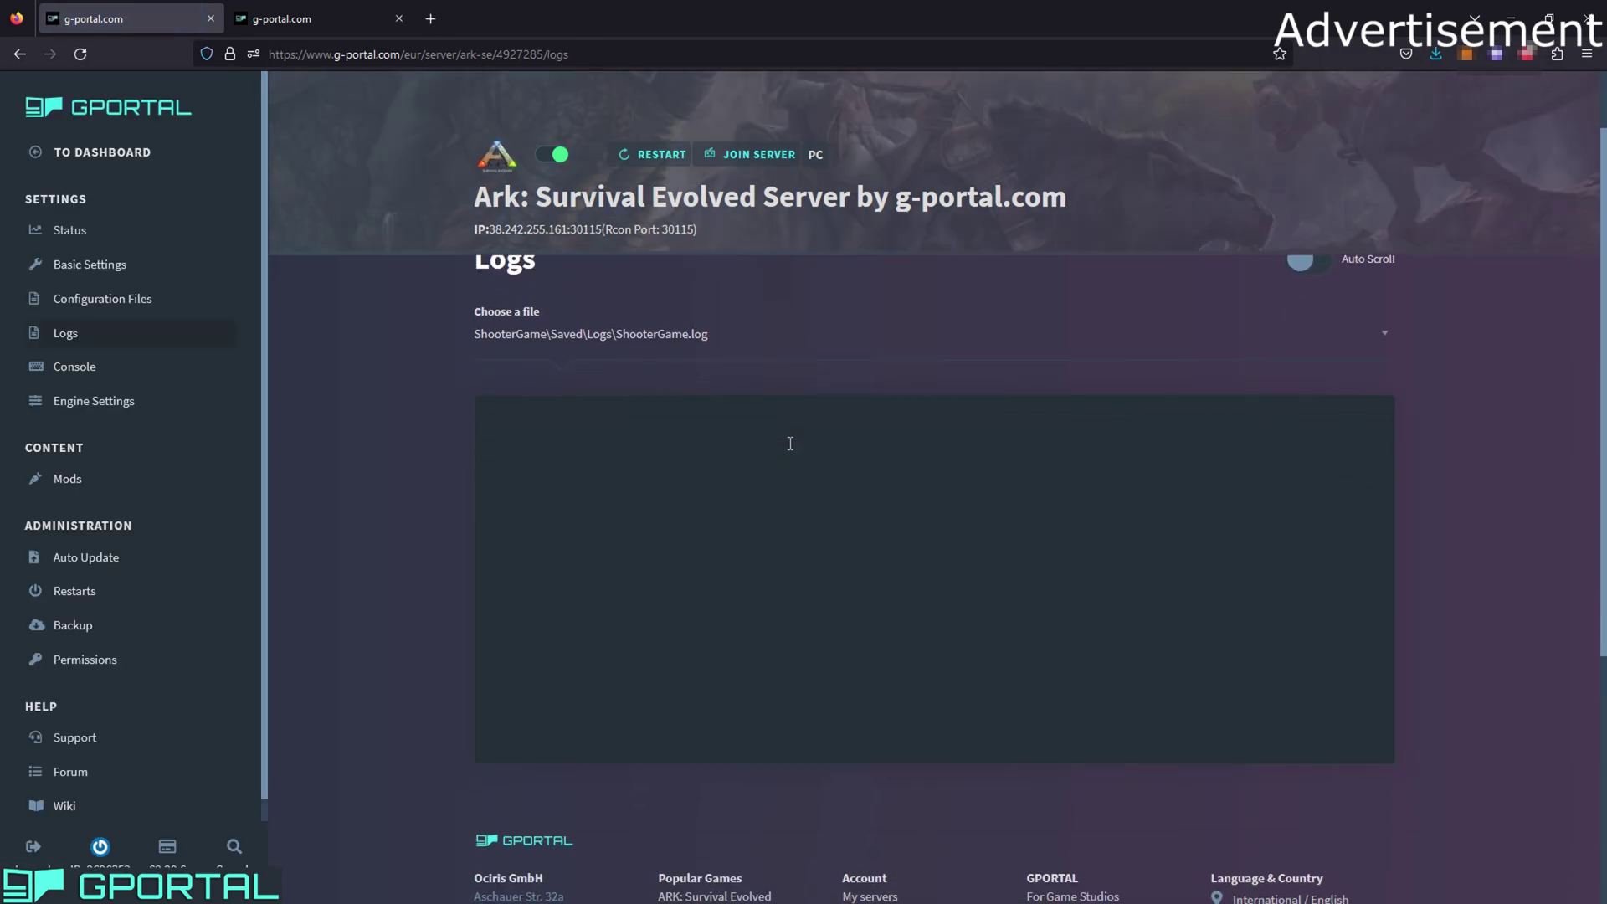
{"action": "scroll", "coordinate": [791, 444], "scroll_direction": "up", "scroll_amount": 1}
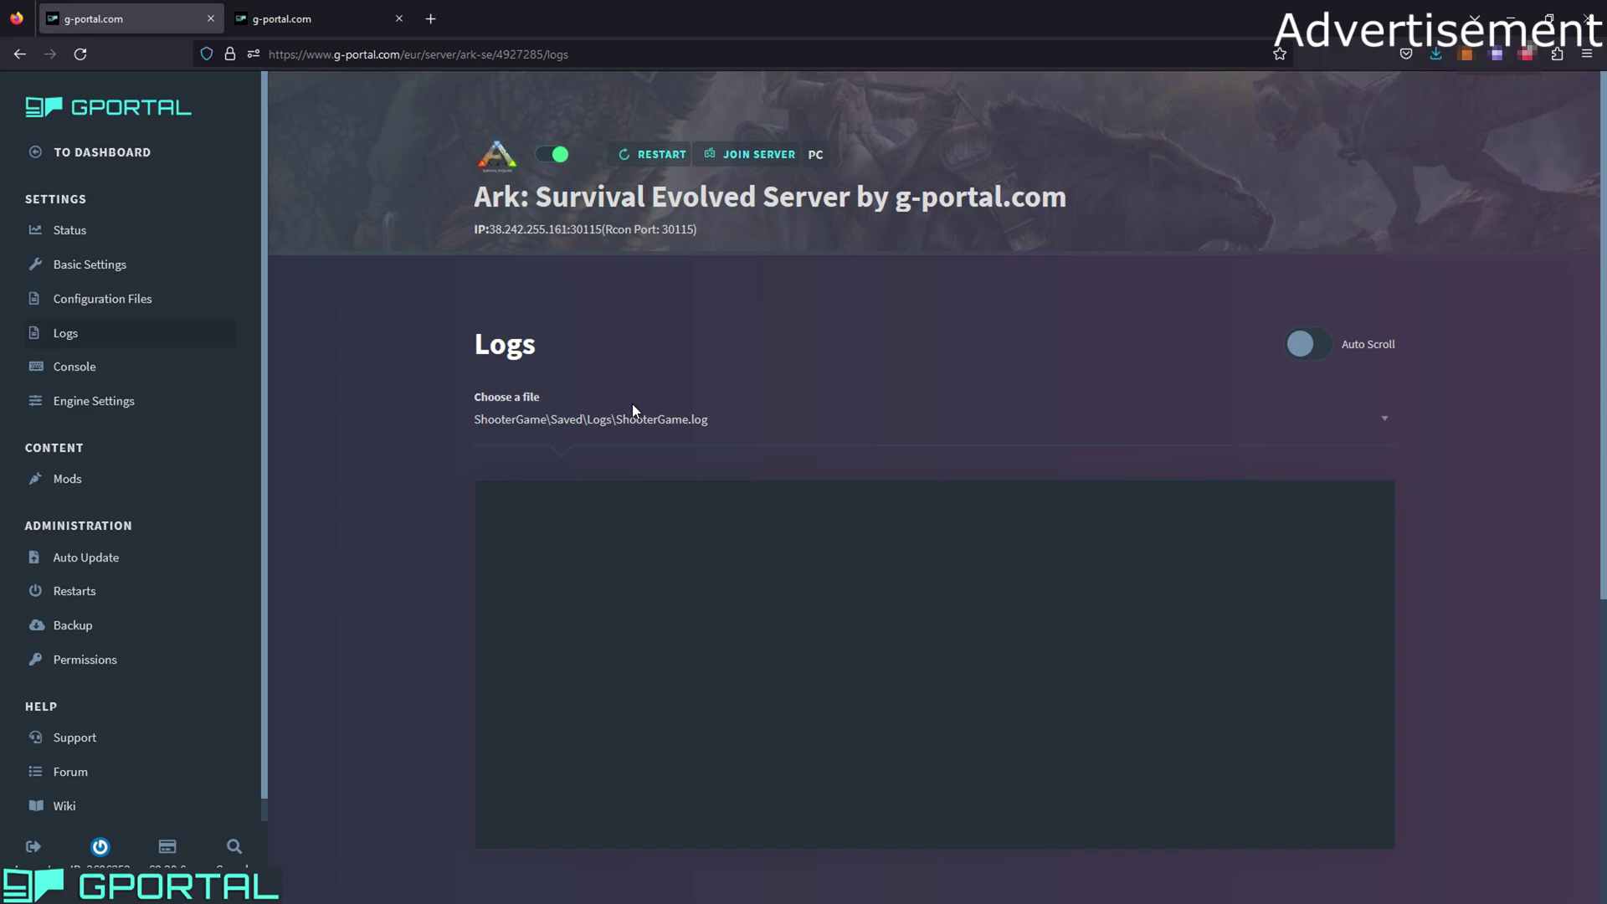
{"action": "left_click", "coordinate": [85, 373]}
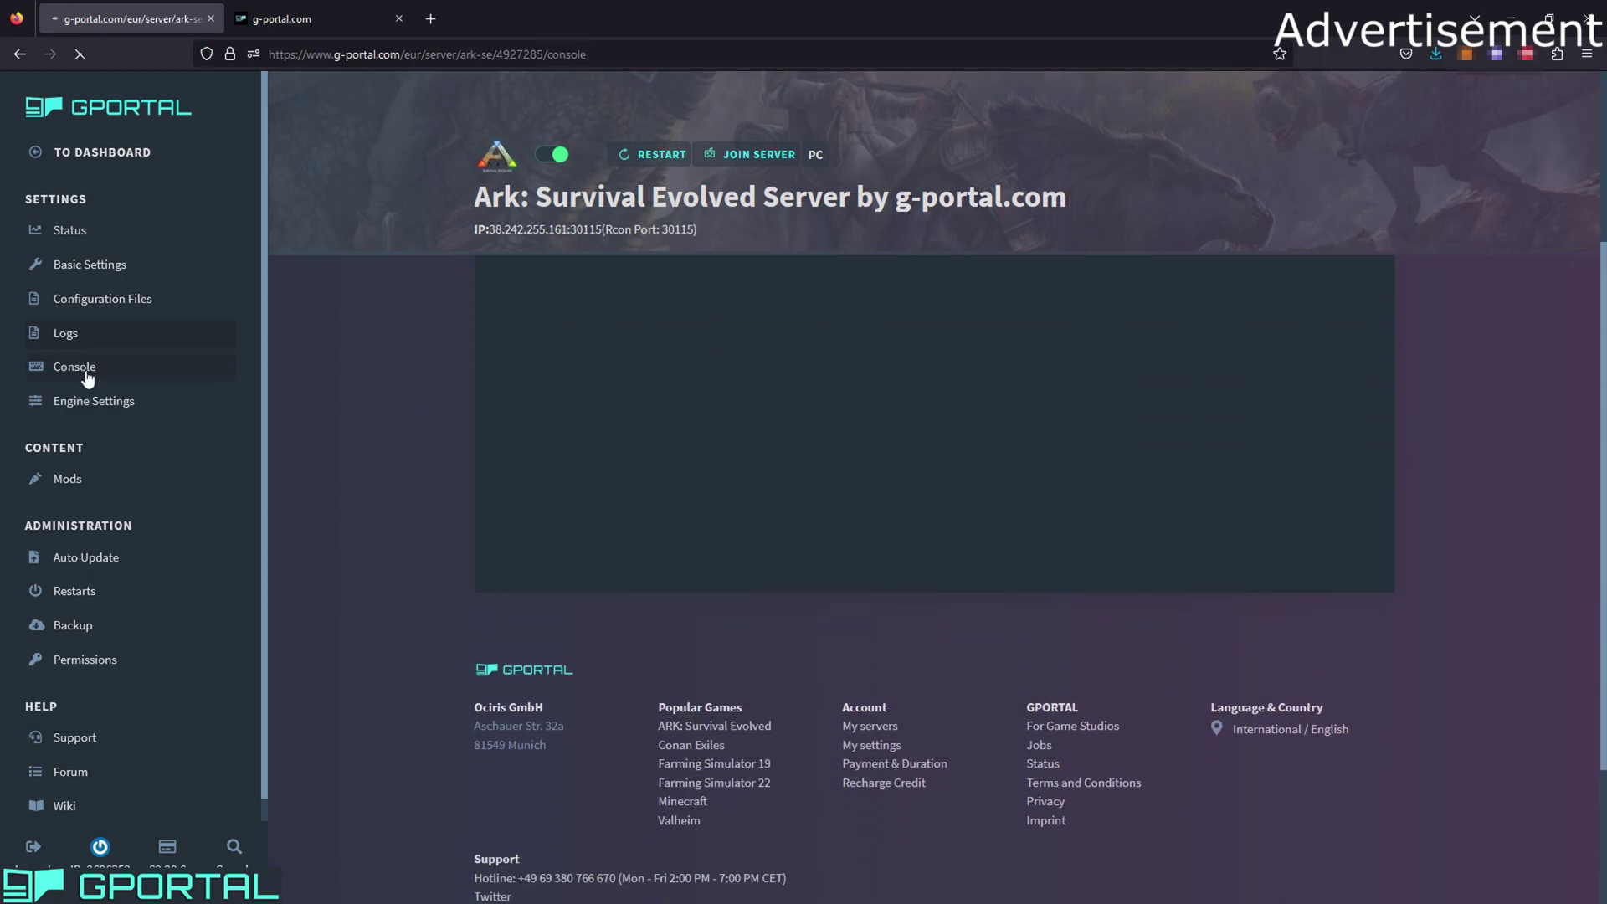
{"action": "scroll", "coordinate": [560, 526], "scroll_direction": "down", "scroll_amount": 5}
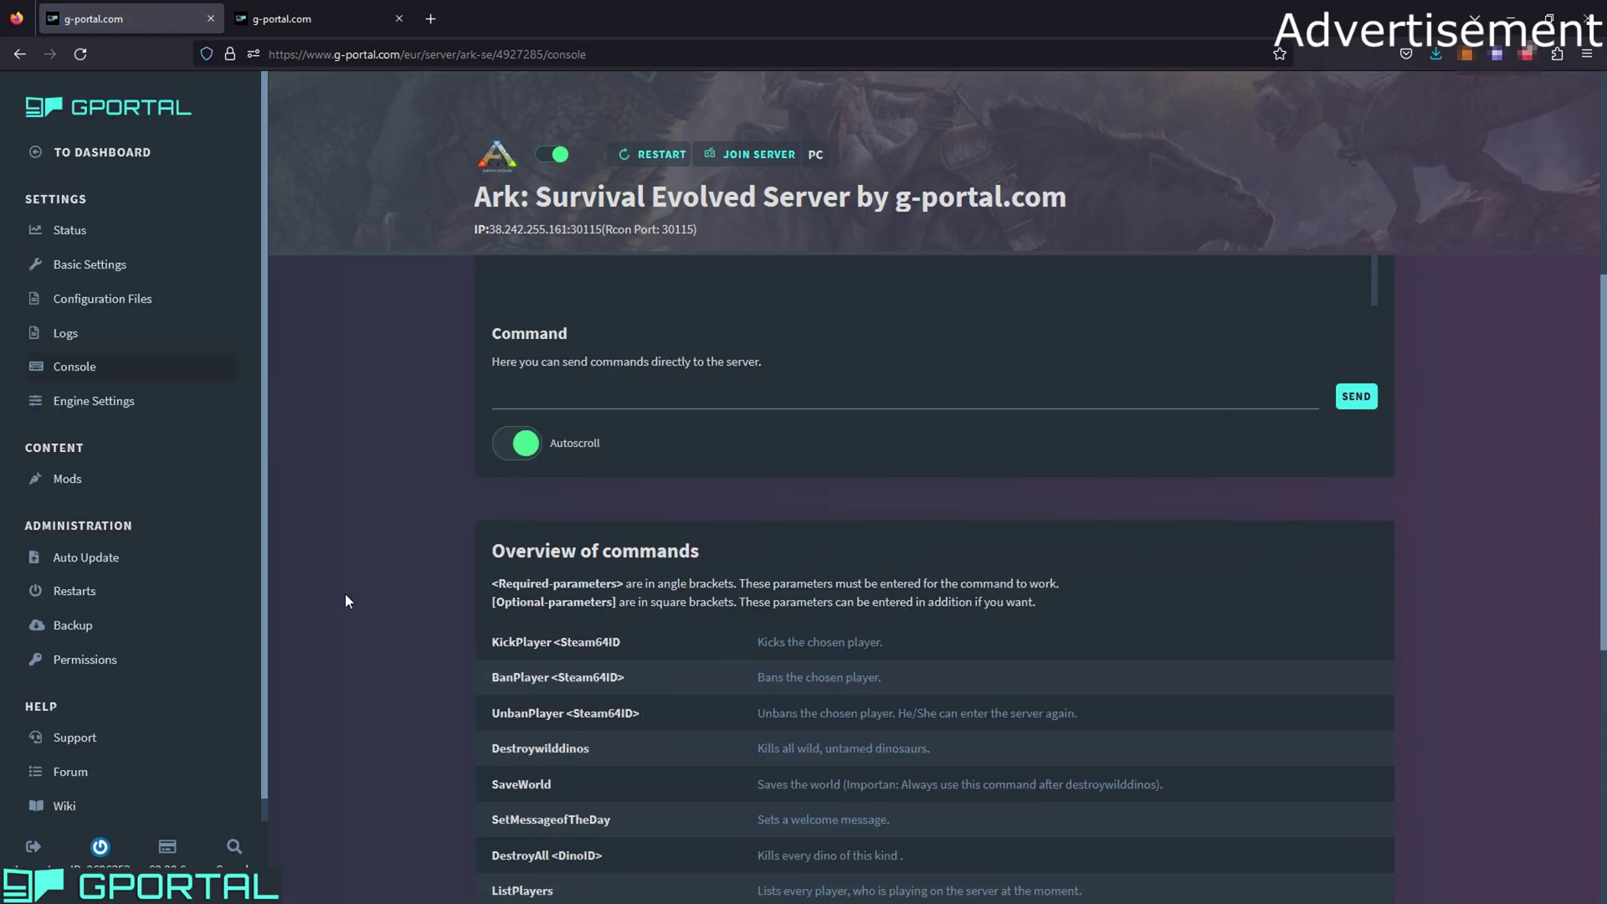
{"action": "scroll", "coordinate": [664, 599], "scroll_direction": "down", "scroll_amount": 3}
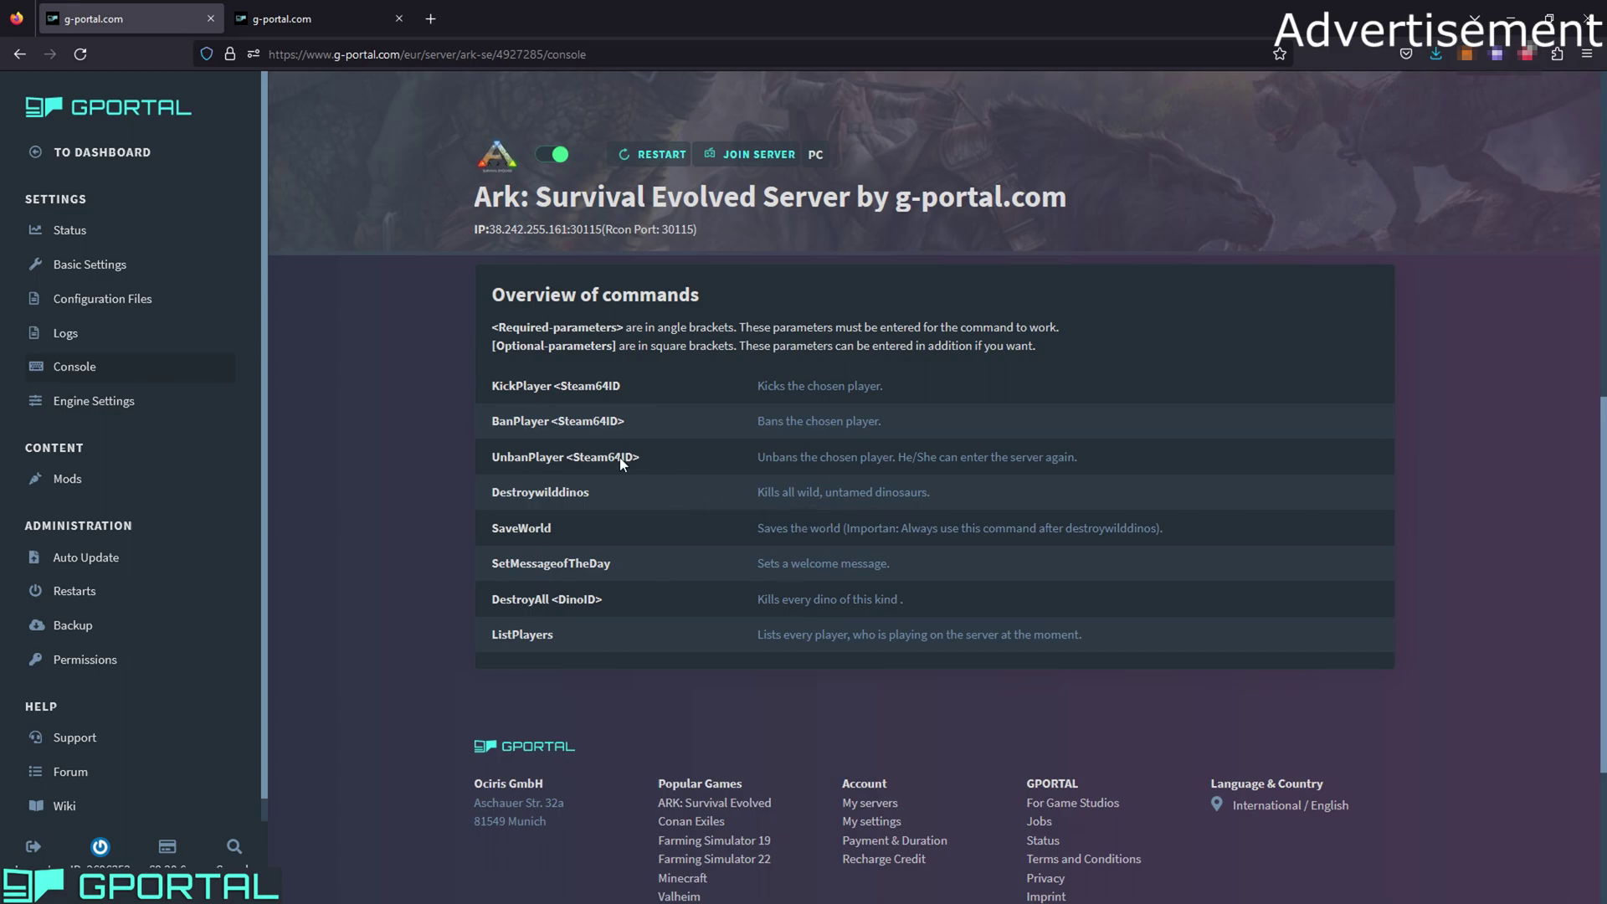
{"action": "scroll", "coordinate": [550, 420], "scroll_direction": "down", "scroll_amount": 1}
Open Engine Settings and read the player stat multipliers, including the '1 = 5 per level, 4 = 20' note.
{"action": "left_click", "coordinate": [107, 402]}
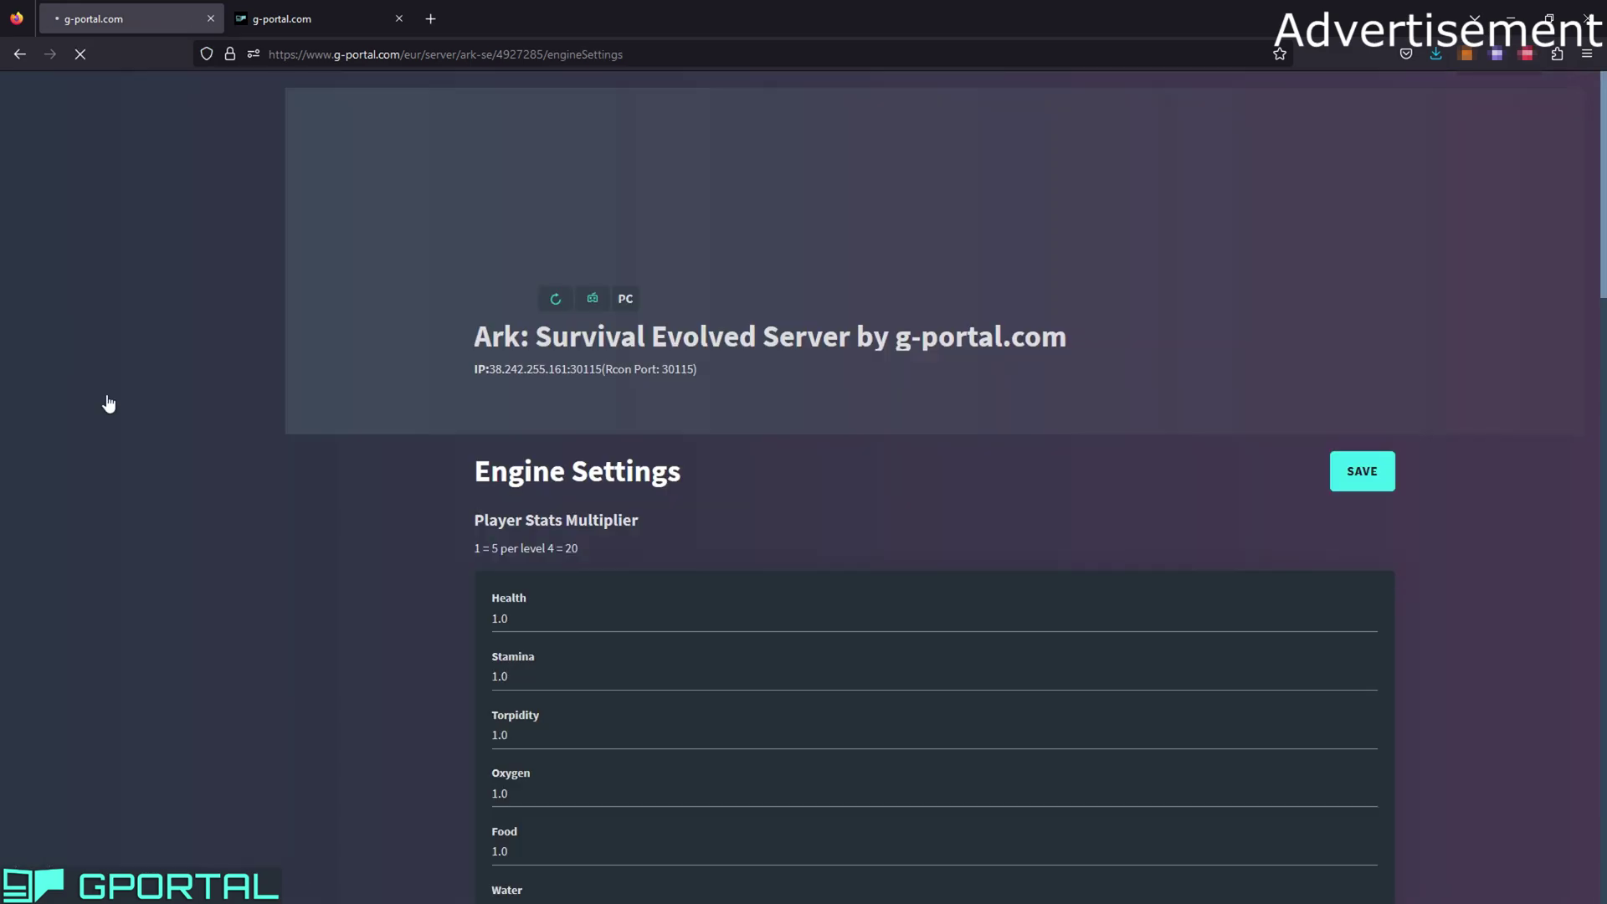
{"action": "scroll", "coordinate": [470, 534], "scroll_direction": "down", "scroll_amount": 2}
{"action": "scroll", "coordinate": [592, 490], "scroll_direction": "up", "scroll_amount": 2}
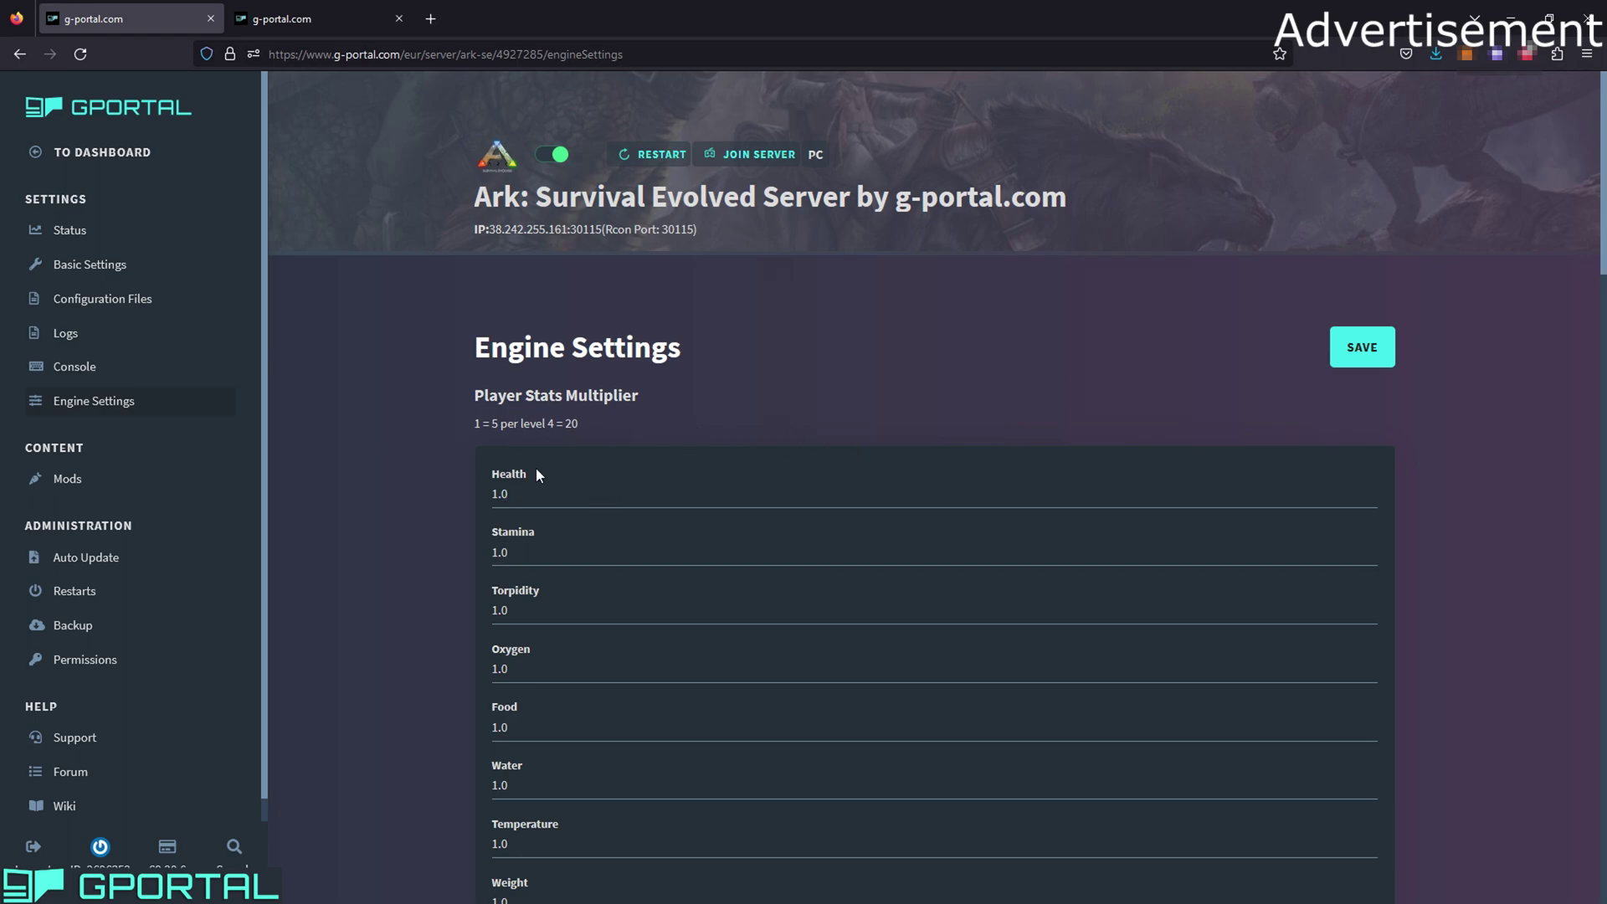
{"action": "scroll", "coordinate": [569, 460], "scroll_direction": "down", "scroll_amount": 1}
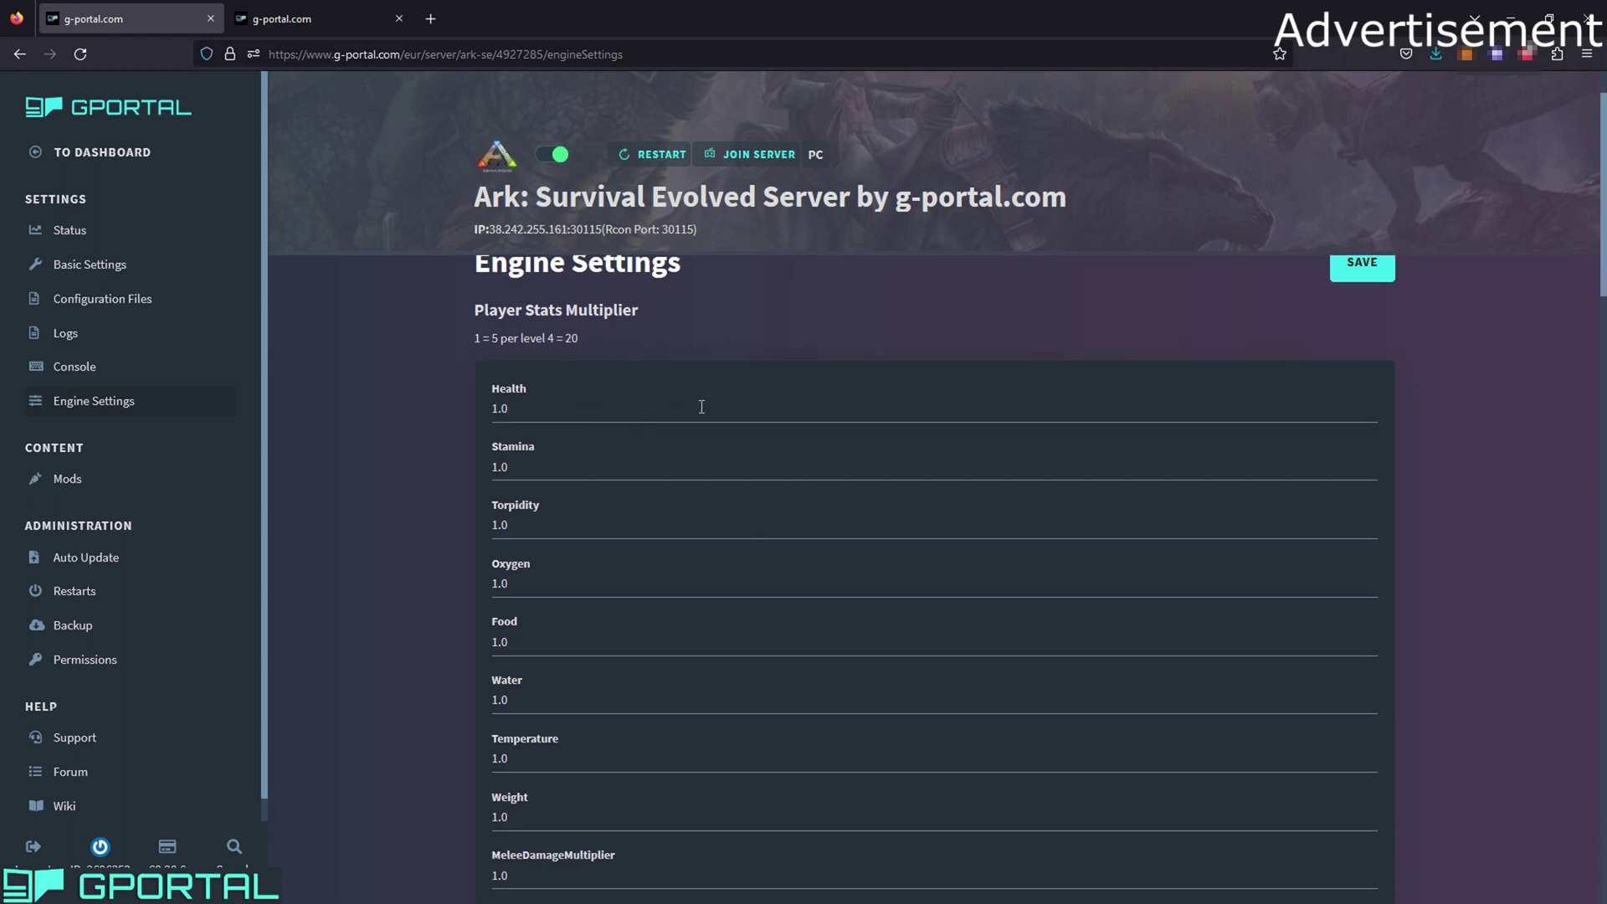
{"action": "left_click_drag", "start_coordinate": [539, 337], "coordinate": [576, 338]}
{"action": "left_click", "coordinate": [478, 339]}
{"action": "left_click_drag", "start_coordinate": [474, 338], "coordinate": [578, 338]}
{"action": "left_click", "coordinate": [559, 338]}
Scroll through the remaining dino stat multipliers and go to the Mods page.
{"action": "scroll", "coordinate": [476, 357], "scroll_direction": "down", "scroll_amount": 8}
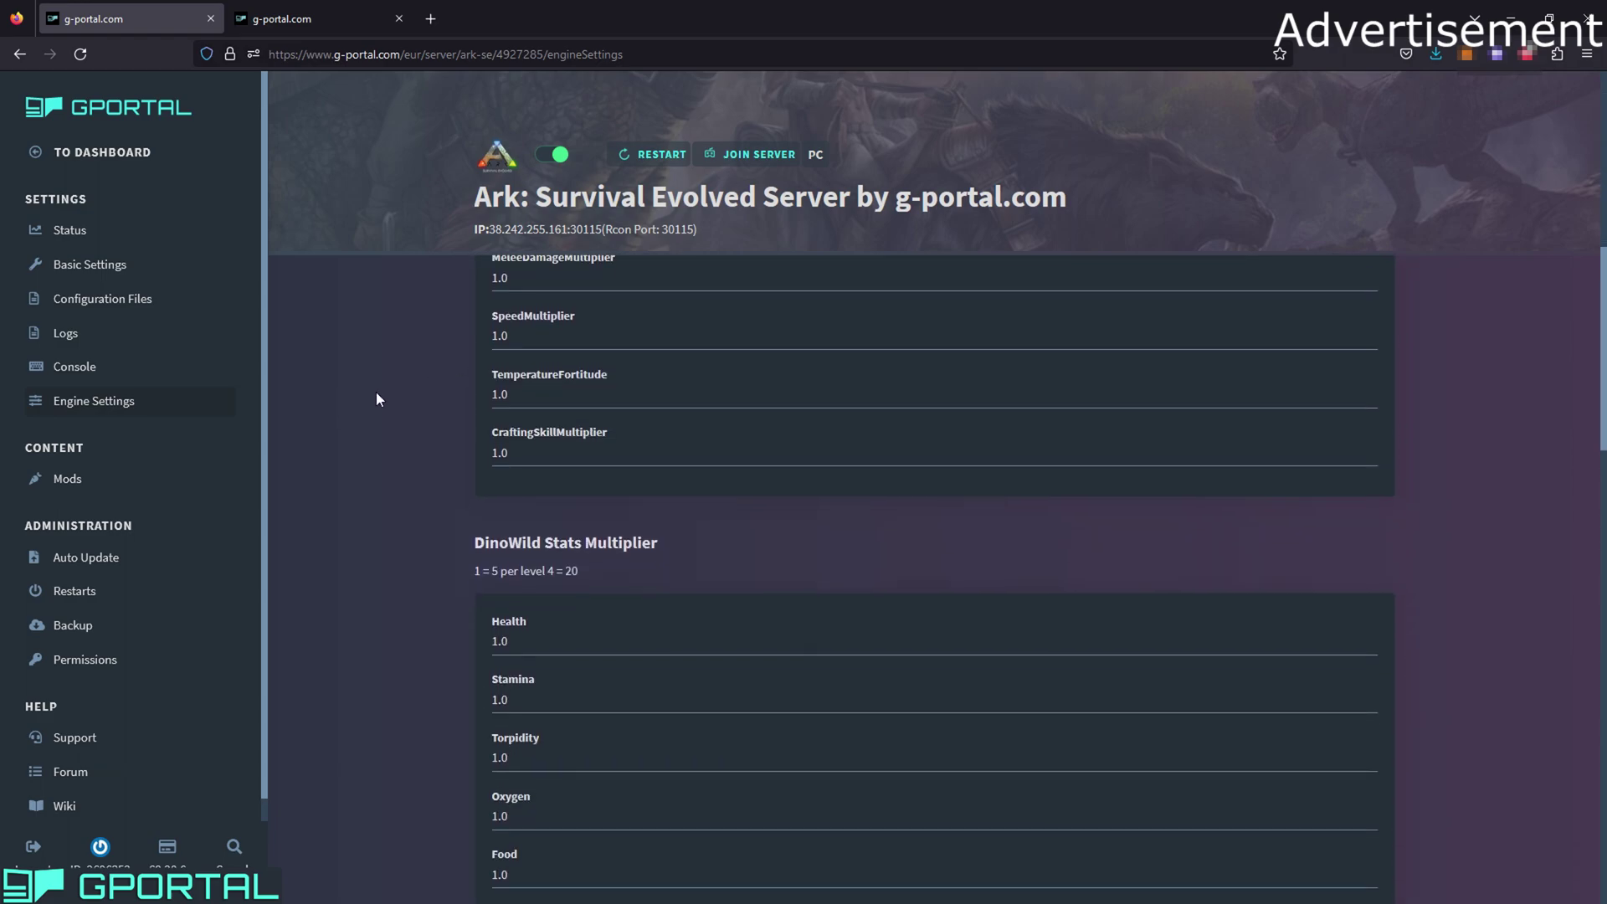
{"action": "scroll", "coordinate": [379, 395], "scroll_direction": "down", "scroll_amount": 12}
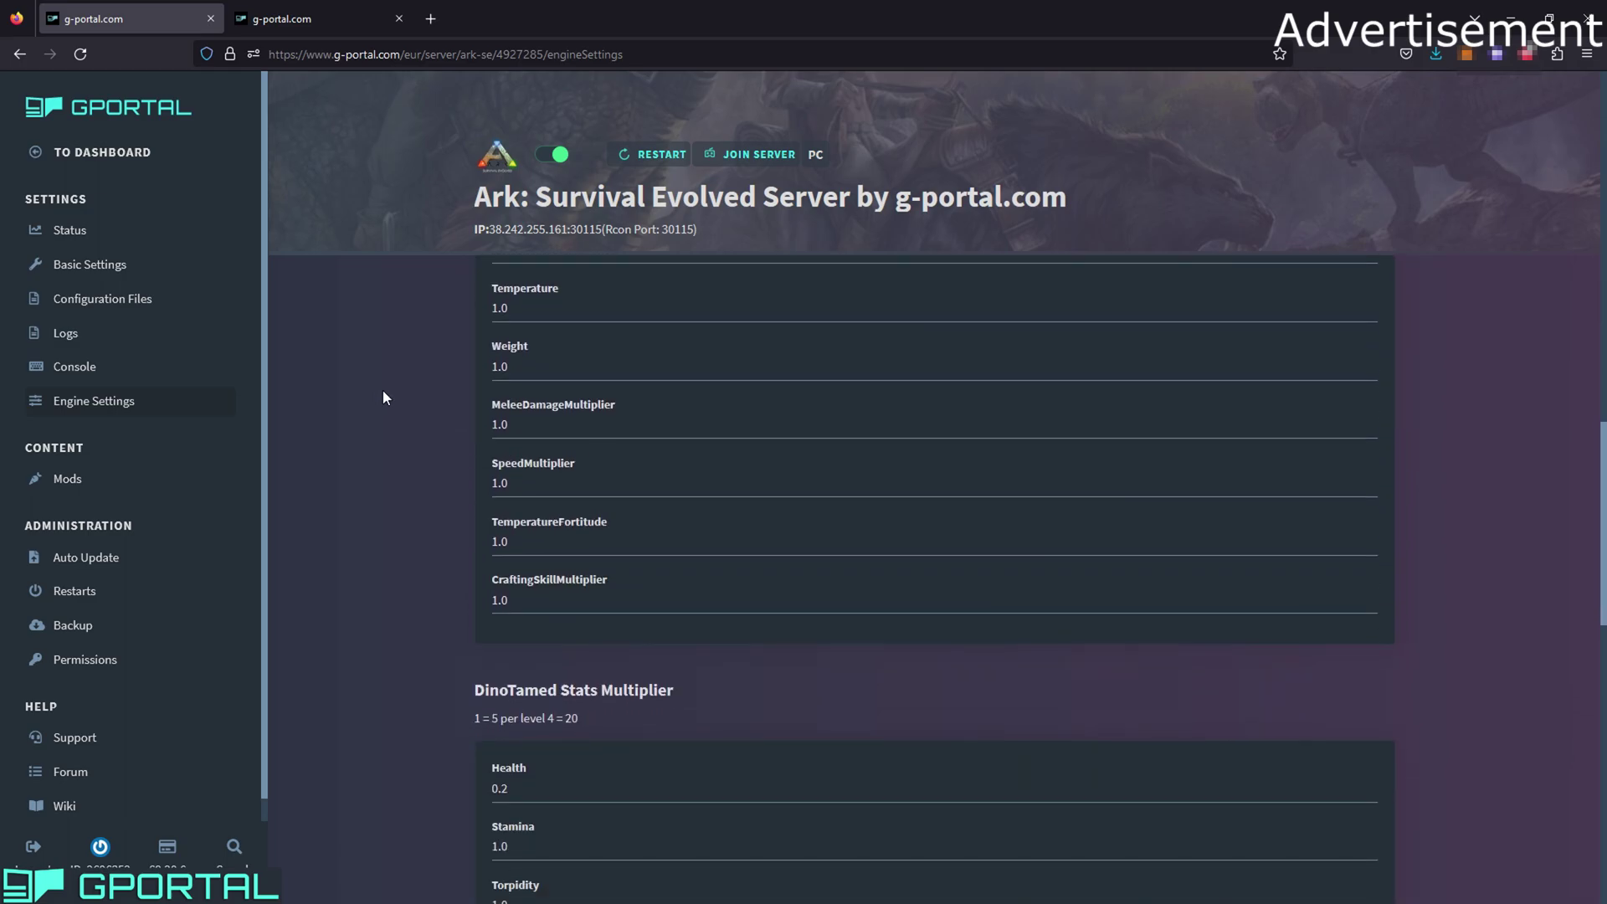
{"action": "scroll", "coordinate": [483, 467], "scroll_direction": "up", "scroll_amount": 3}
{"action": "scroll", "coordinate": [503, 419], "scroll_direction": "down", "scroll_amount": 8}
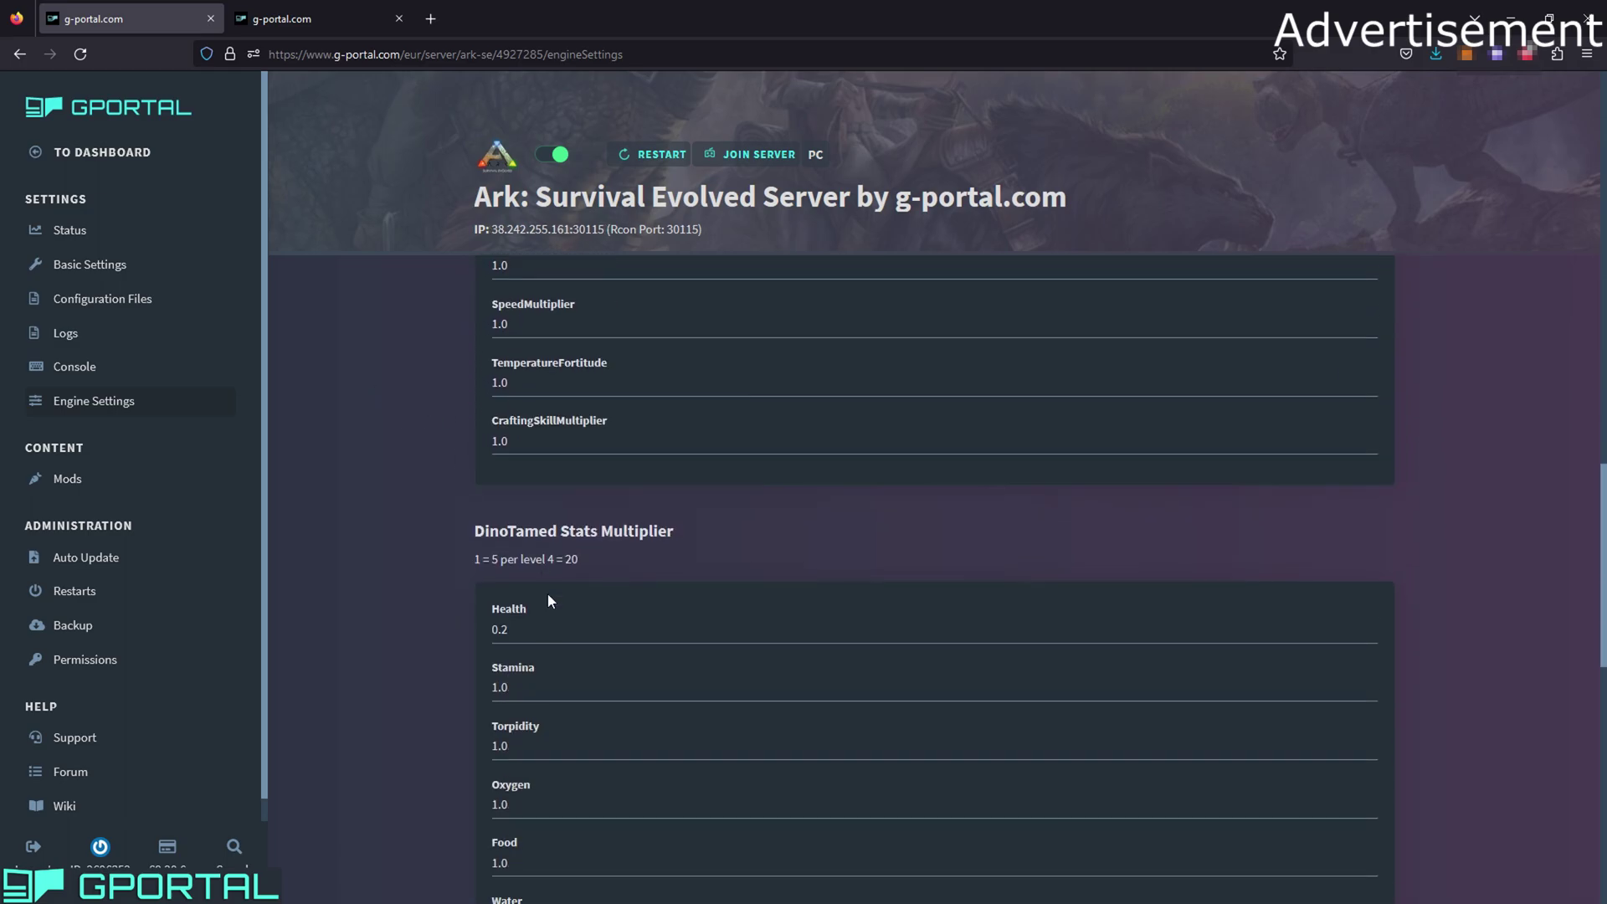
{"action": "scroll", "coordinate": [551, 532], "scroll_direction": "down", "scroll_amount": 7}
{"action": "scroll", "coordinate": [373, 528], "scroll_direction": "up", "scroll_amount": 3}
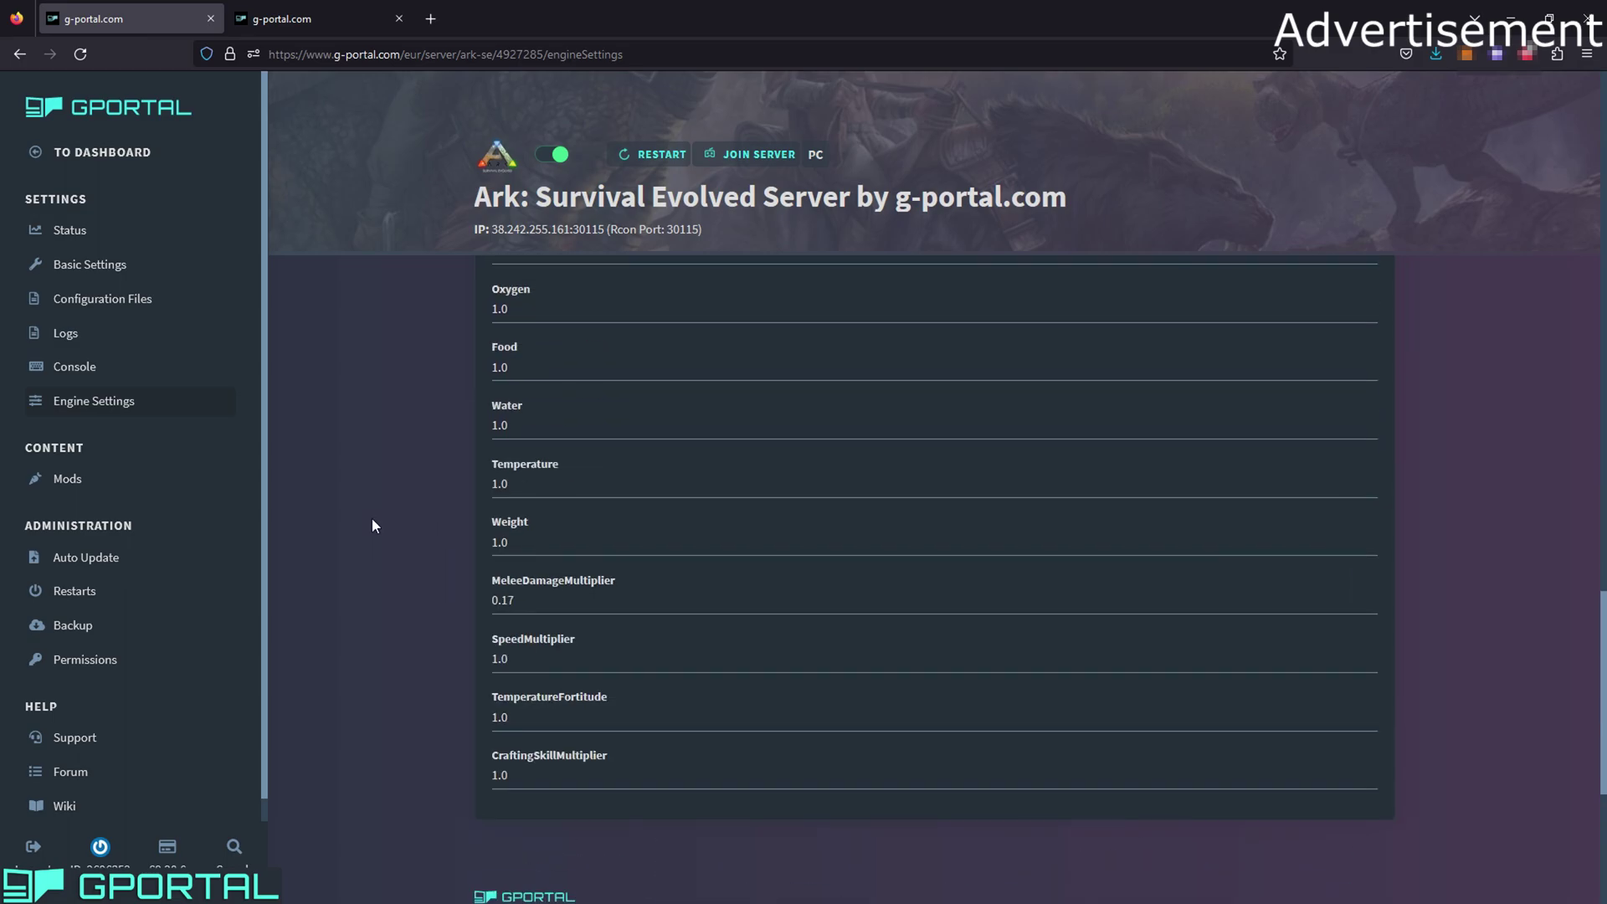
{"action": "left_click", "coordinate": [93, 489]}
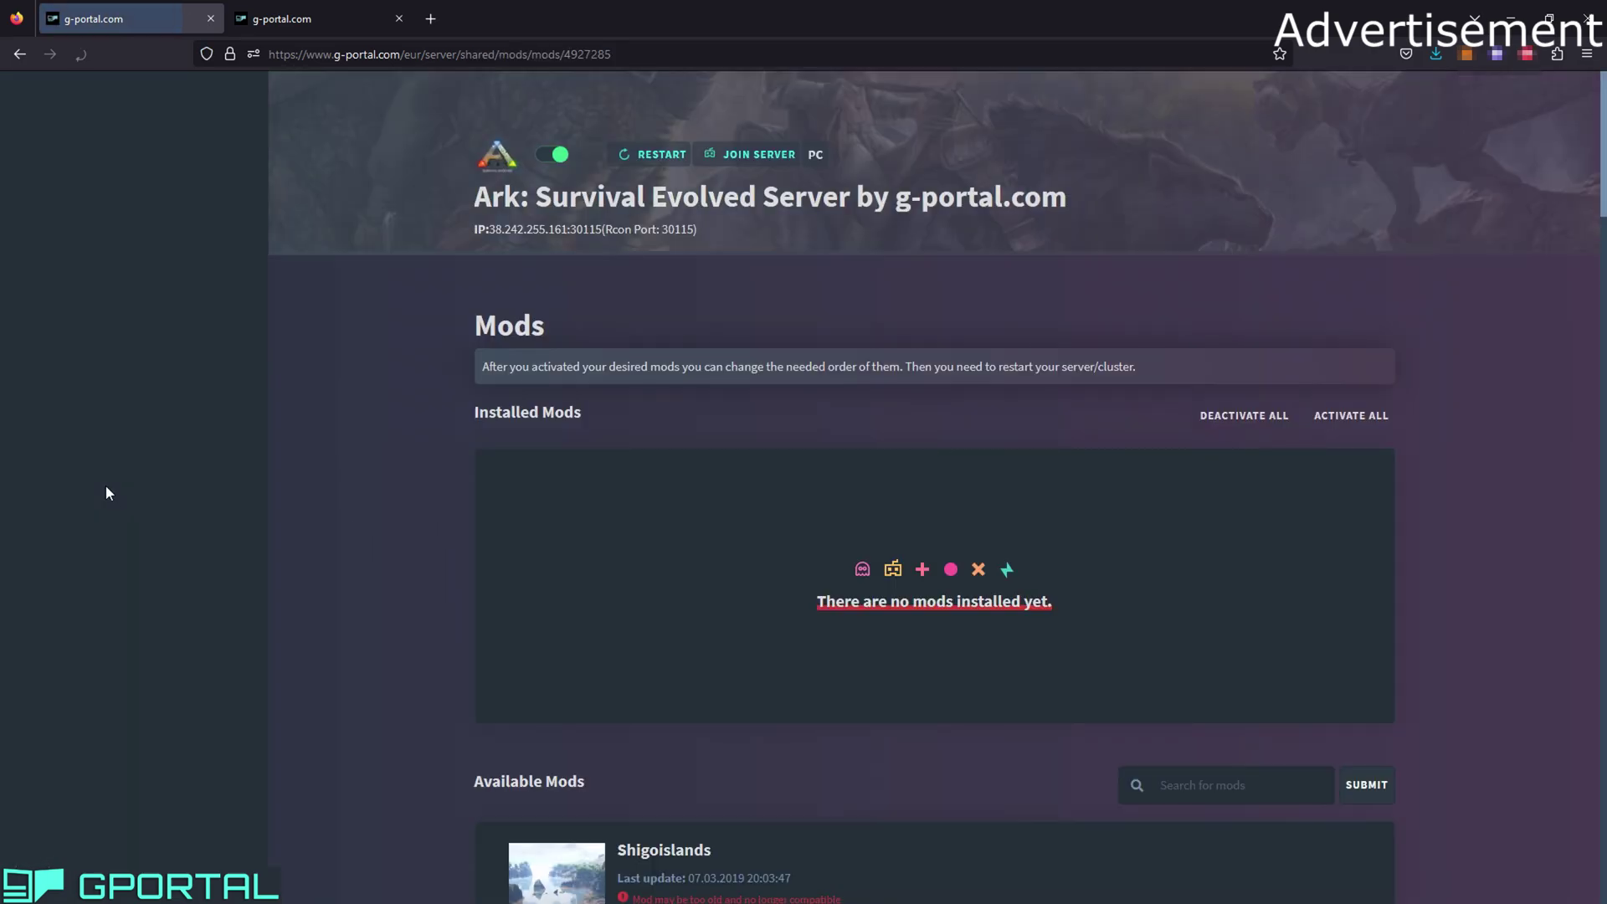
Install the FerratsPanels_v1.3 mod and toggle it Active, then back to inactive.
{"action": "scroll", "coordinate": [547, 489], "scroll_direction": "down", "scroll_amount": 3}
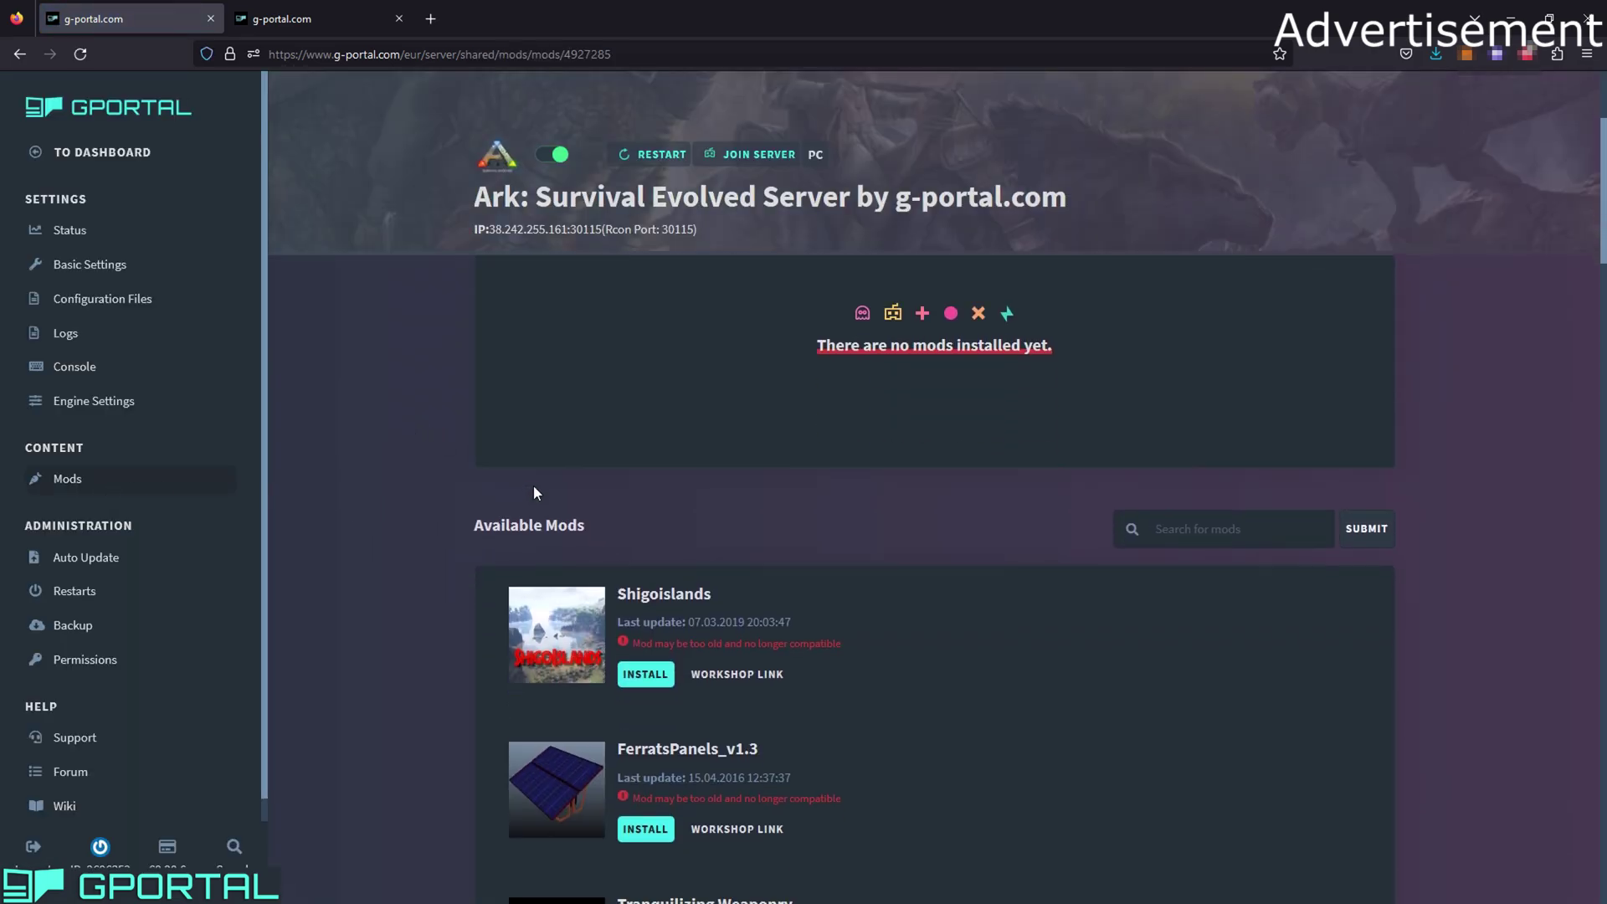
{"action": "scroll", "coordinate": [633, 488], "scroll_direction": "down", "scroll_amount": 2}
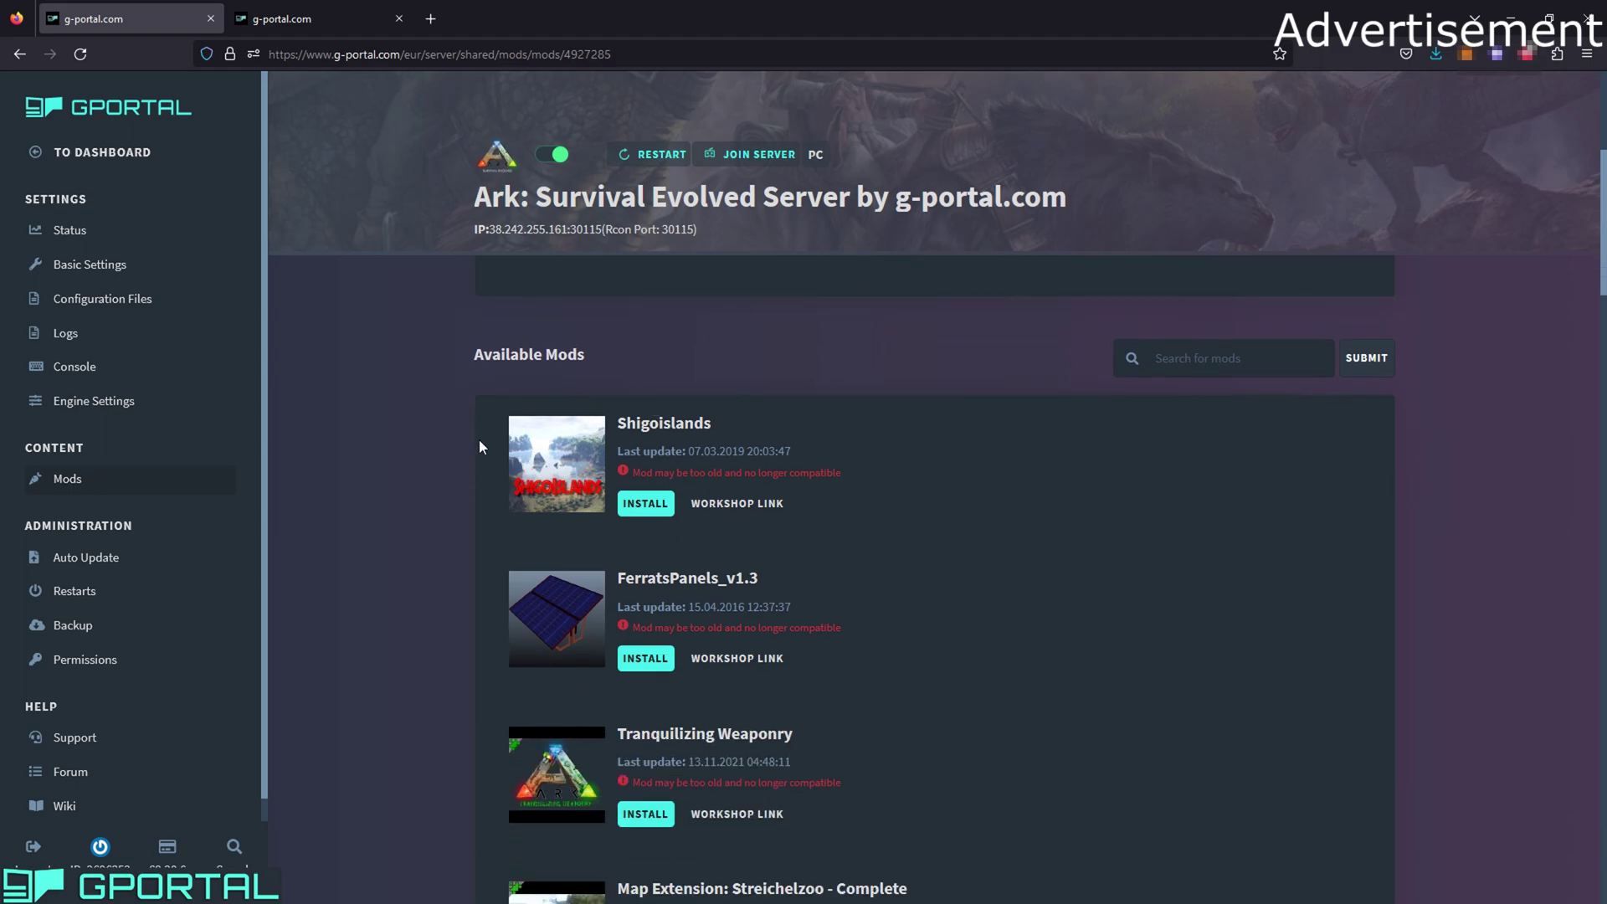
{"action": "left_click", "coordinate": [645, 658]}
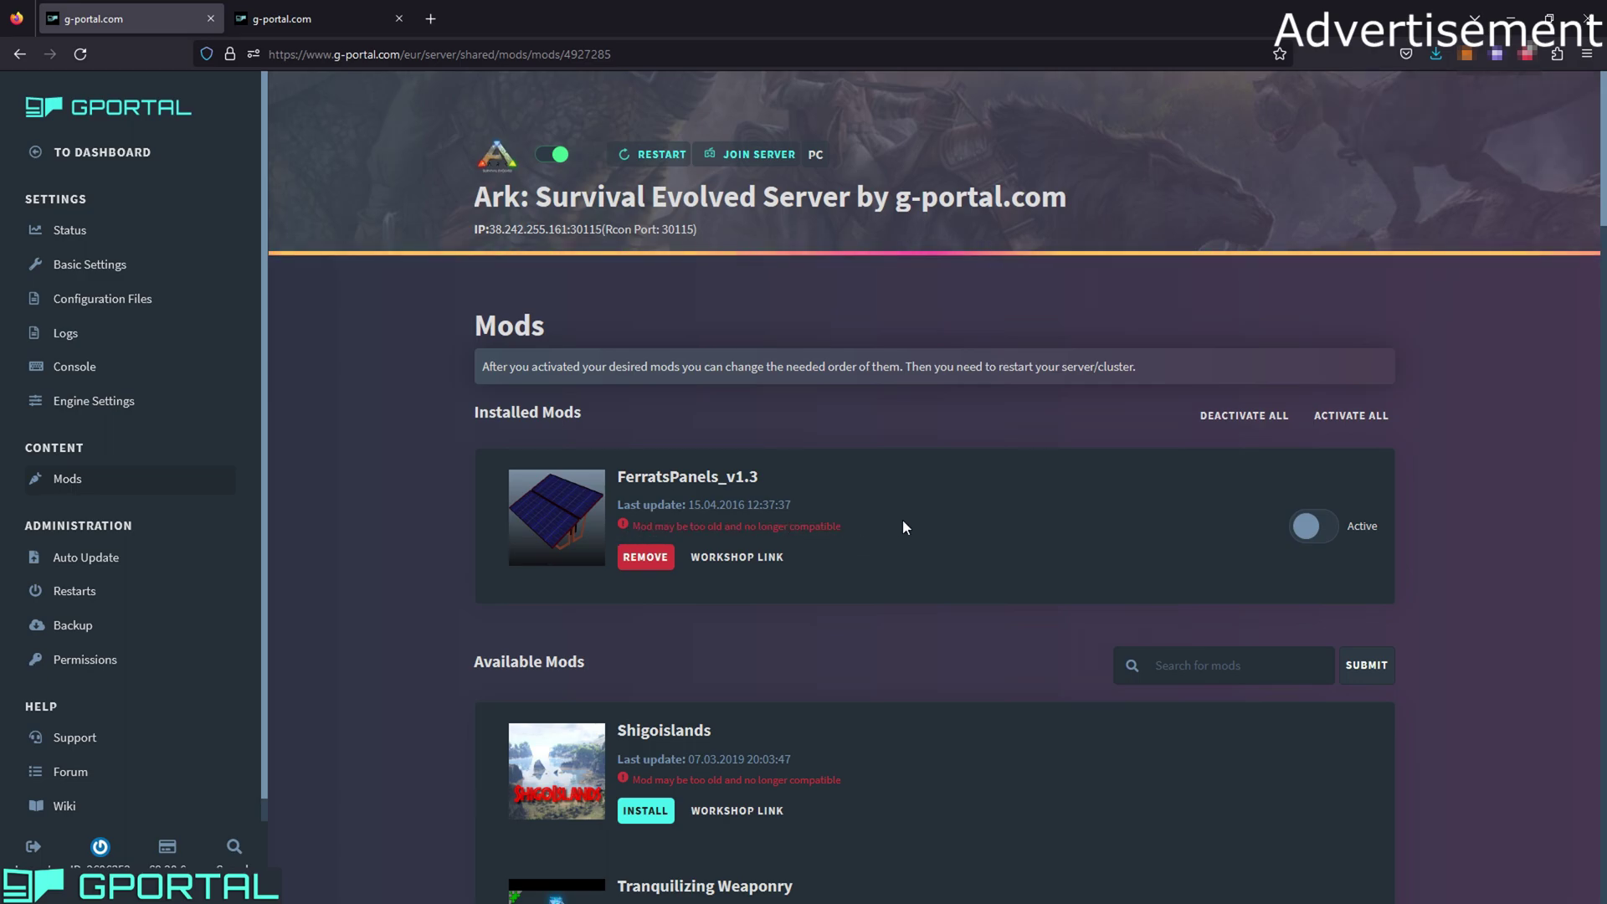
{"action": "mouse_move", "coordinate": [845, 526]}
{"action": "left_mouse_down"}
{"action": "mouse_move", "coordinate": [621, 526]}
{"action": "mouse_move", "coordinate": [849, 534]}
{"action": "left_mouse_up"}
{"action": "left_click", "coordinate": [791, 534]}
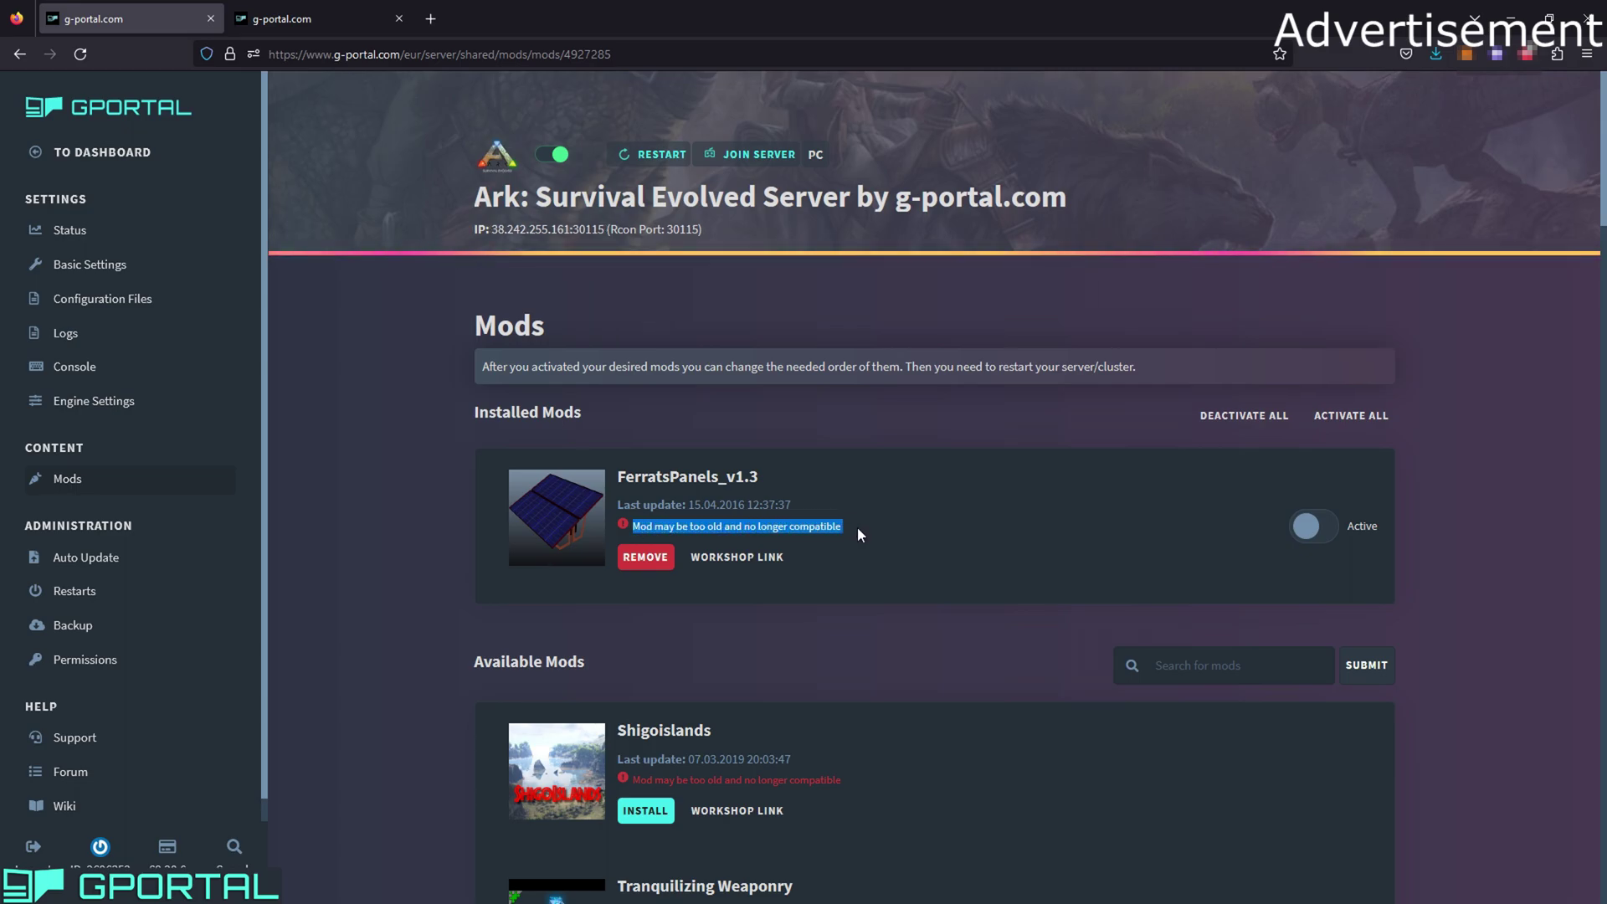
{"action": "left_click", "coordinate": [859, 527]}
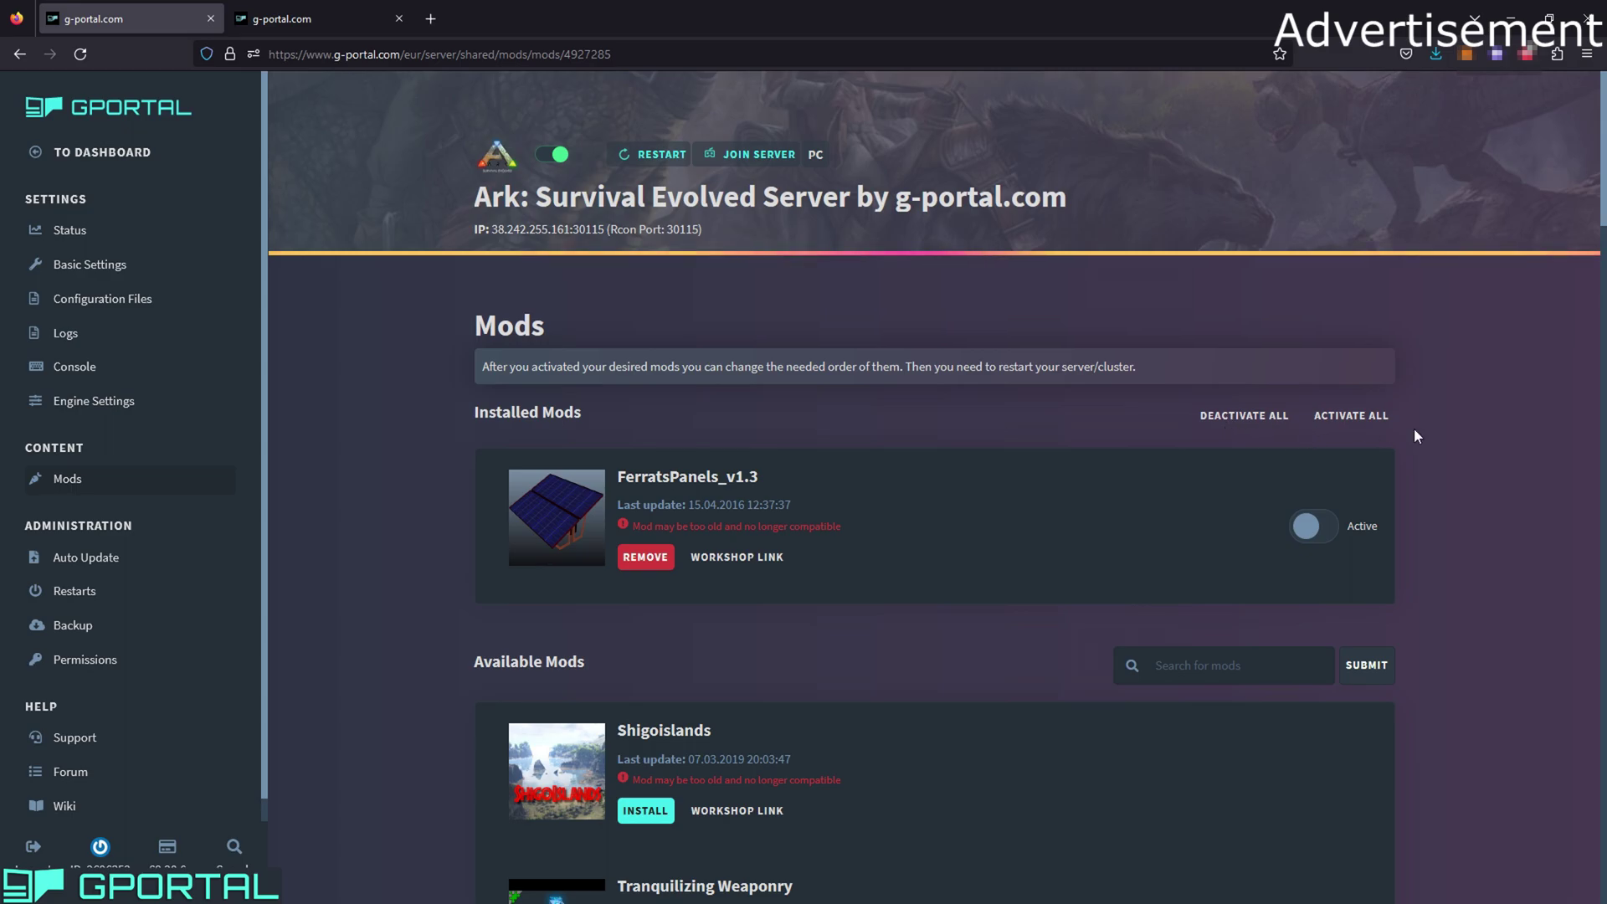
{"action": "left_click", "coordinate": [1326, 523]}
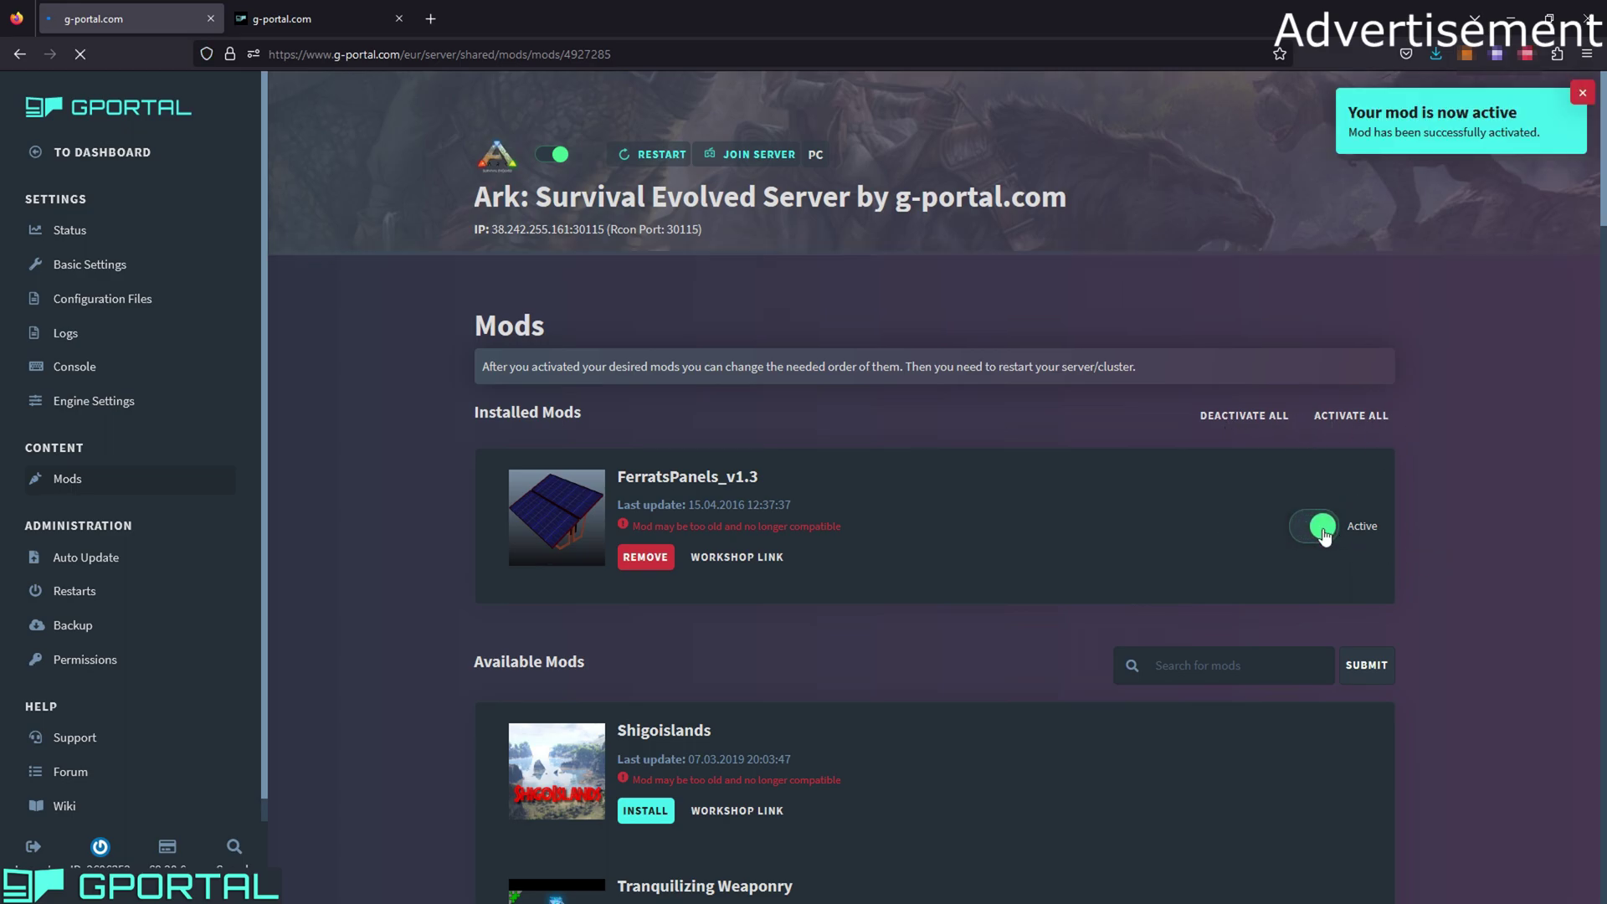
{"action": "left_click", "coordinate": [1319, 537]}
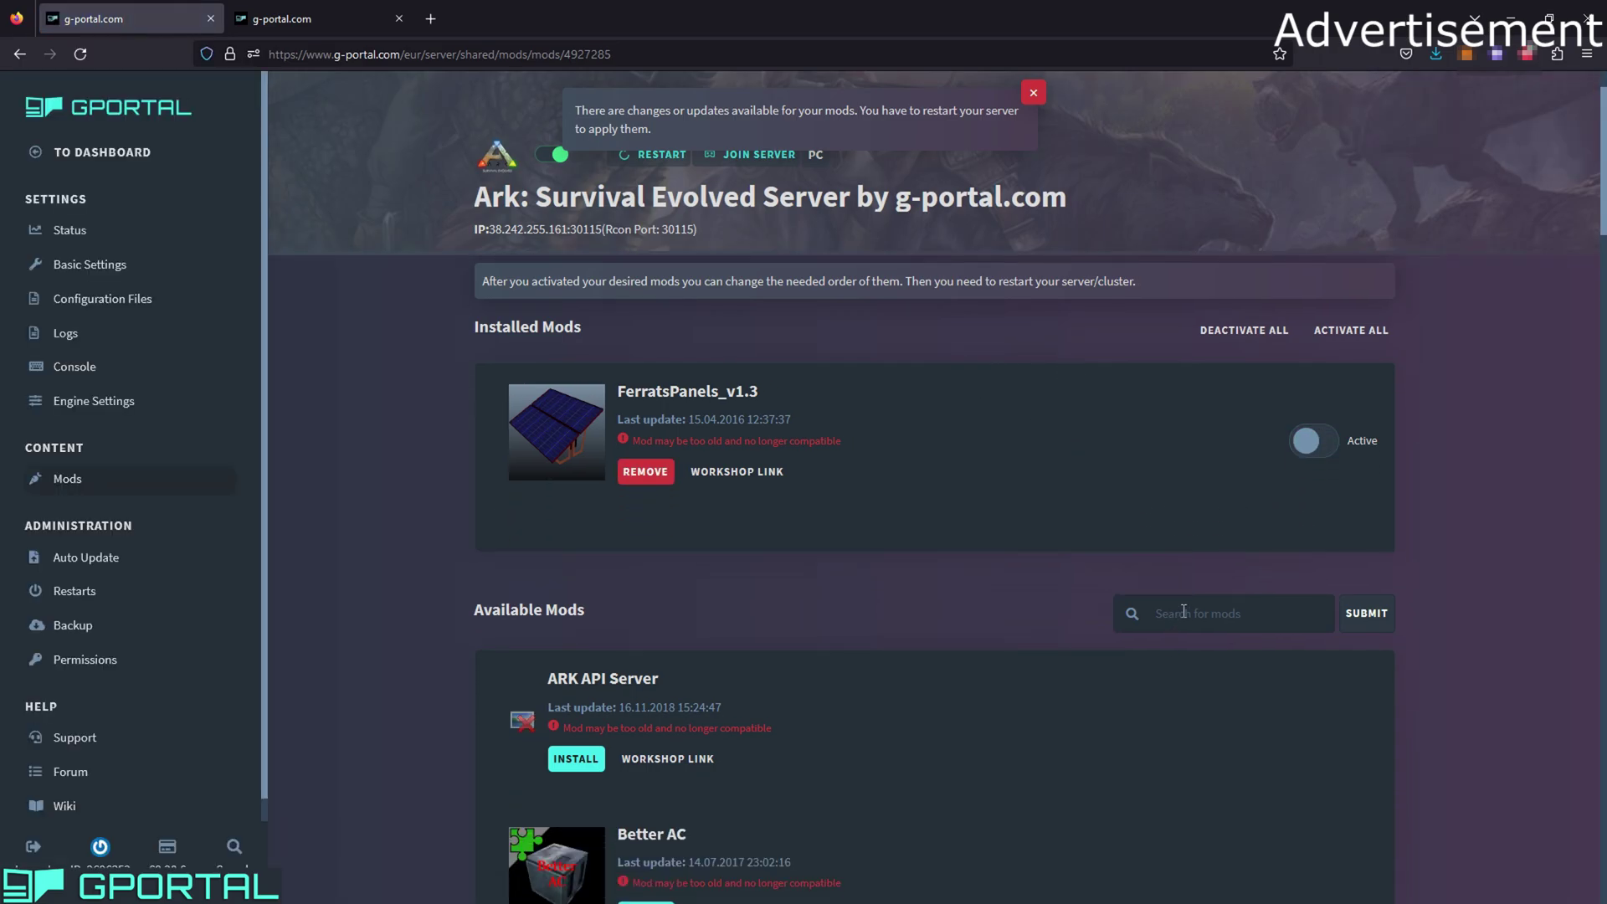
Search available mods for 'structure plus' and go to the Auto Update page.
{"action": "scroll", "coordinate": [1211, 599], "scroll_direction": "down", "scroll_amount": 2}
{"action": "type", "text": "struc"}
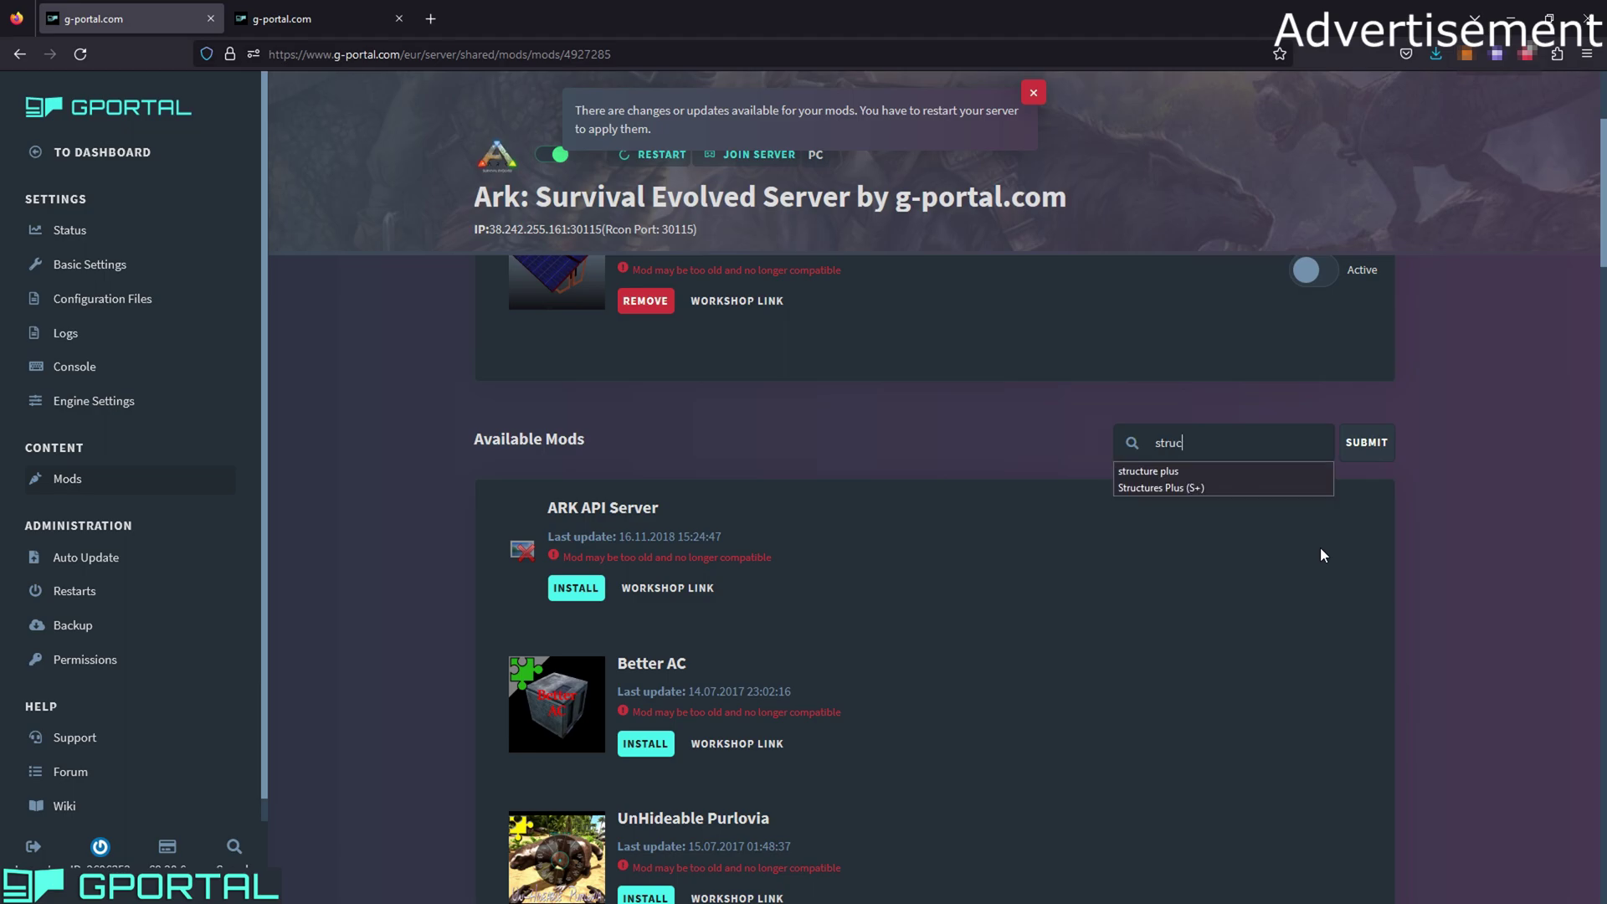
{"action": "left_click", "coordinate": [1189, 471]}
{"action": "left_click", "coordinate": [1382, 448]}
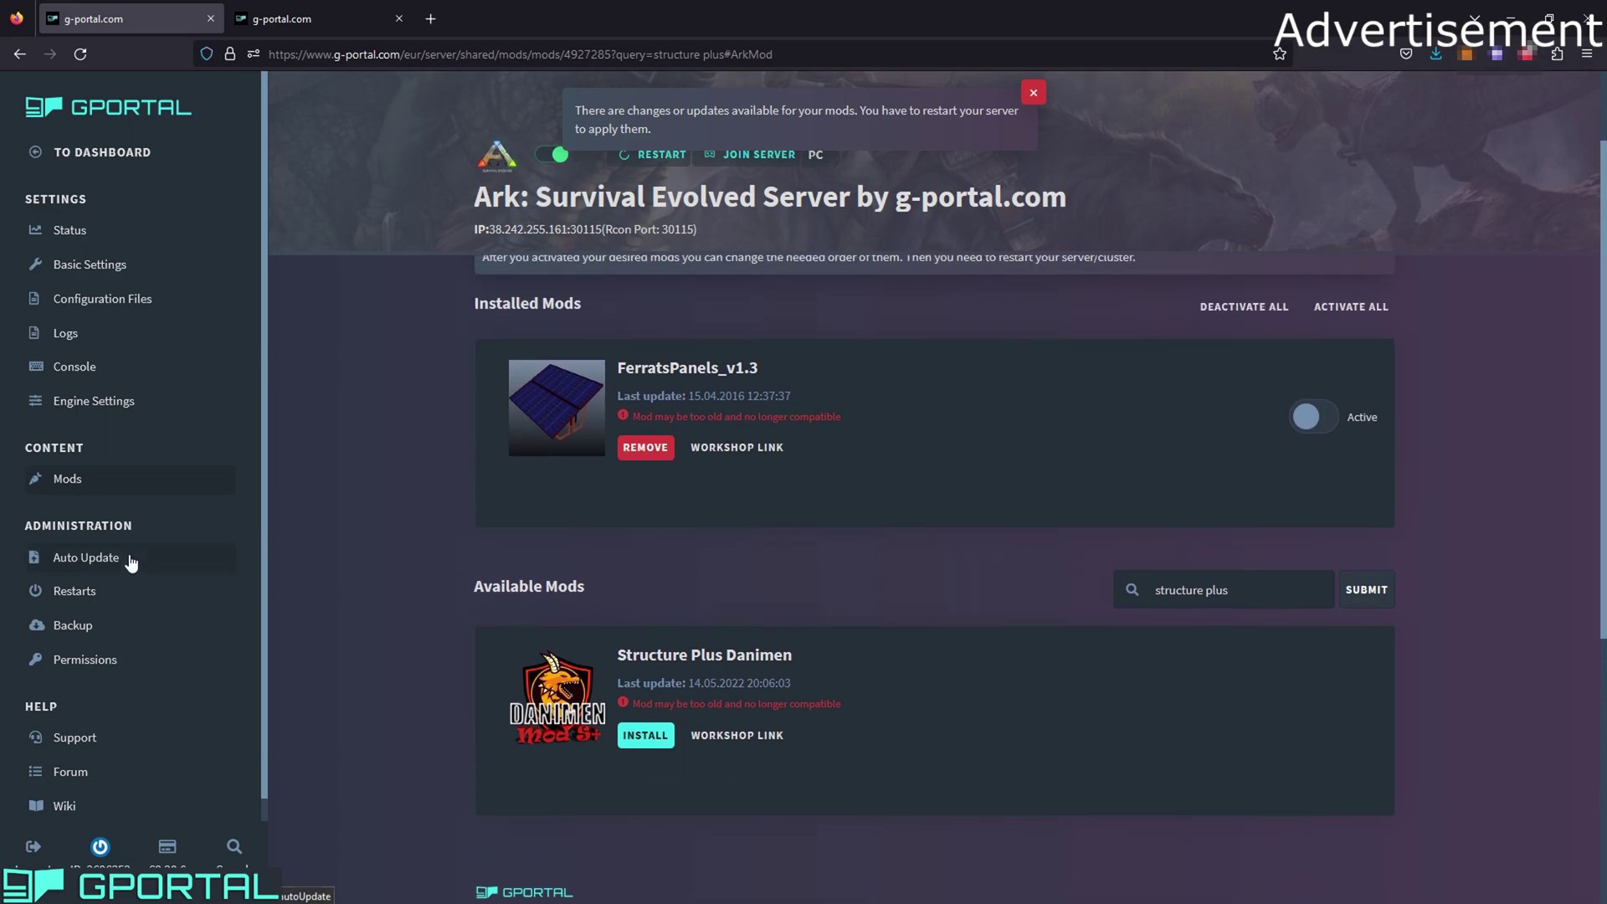
{"action": "left_click", "coordinate": [126, 558]}
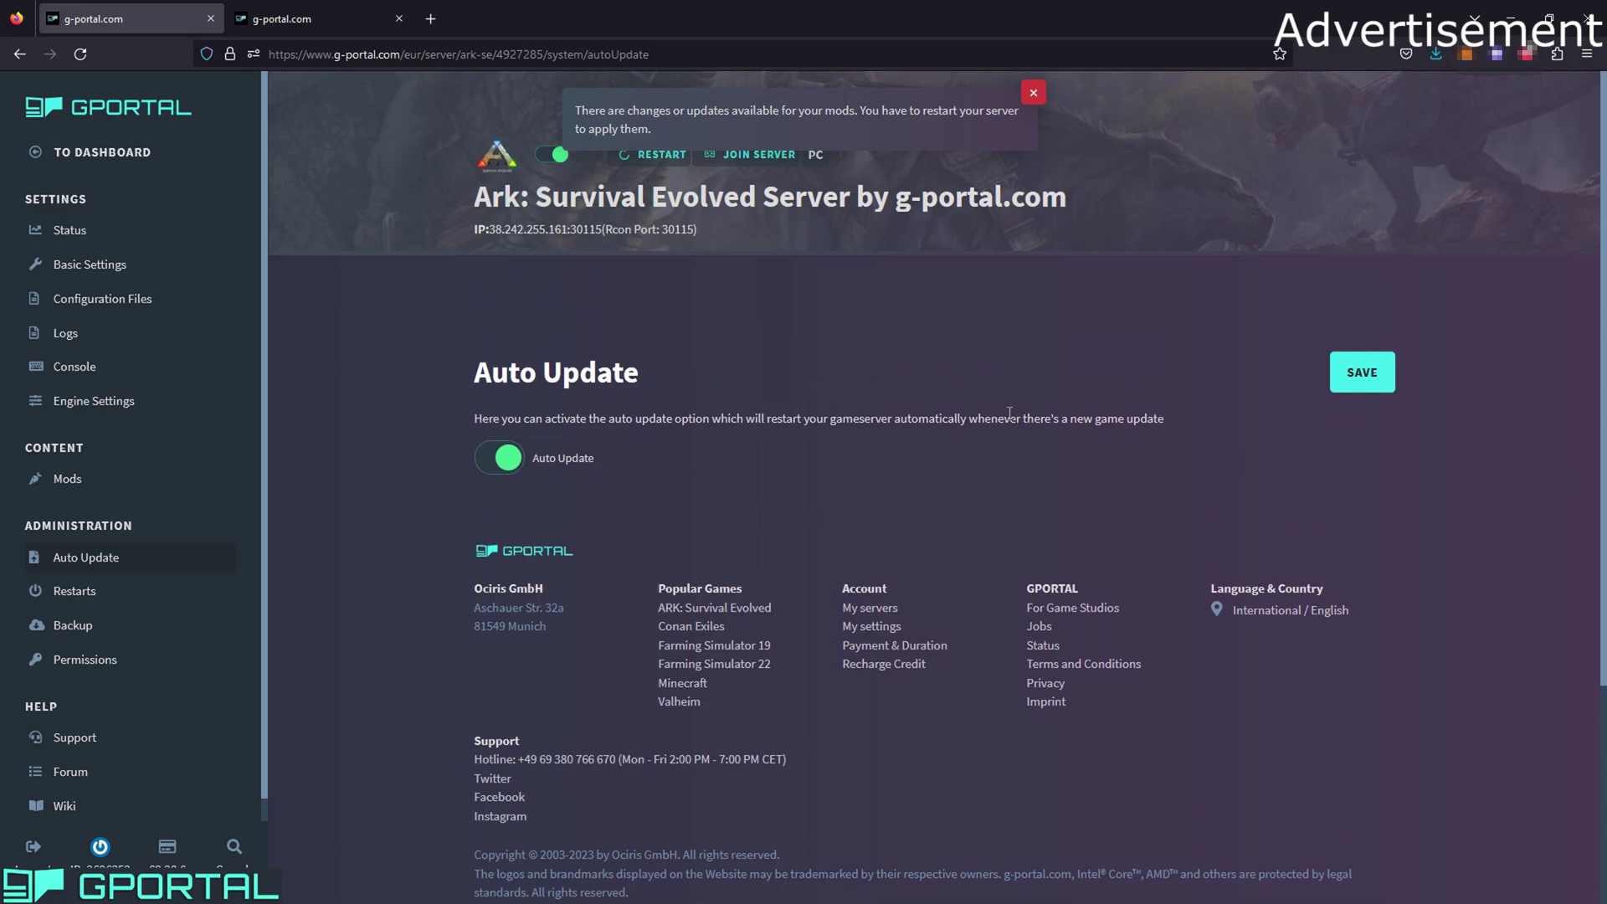
On the Restarts page, keep Daily and 00:00 (CEST) in both dropdowns, then go to Backup.
{"action": "left_click", "coordinate": [75, 592]}
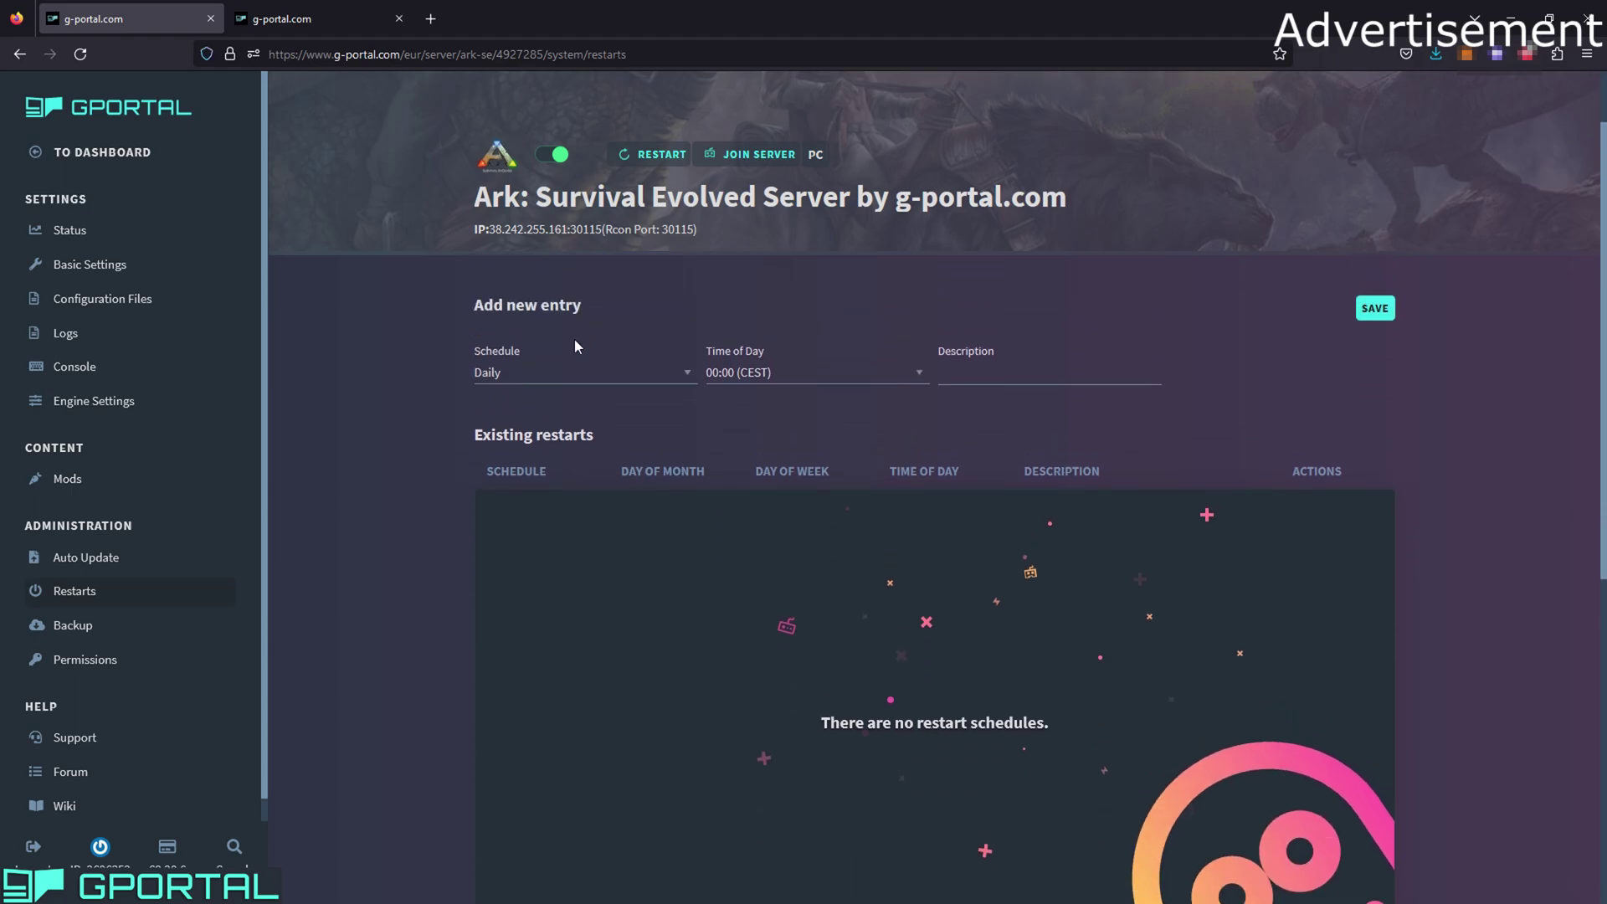
{"action": "left_click", "coordinate": [596, 379]}
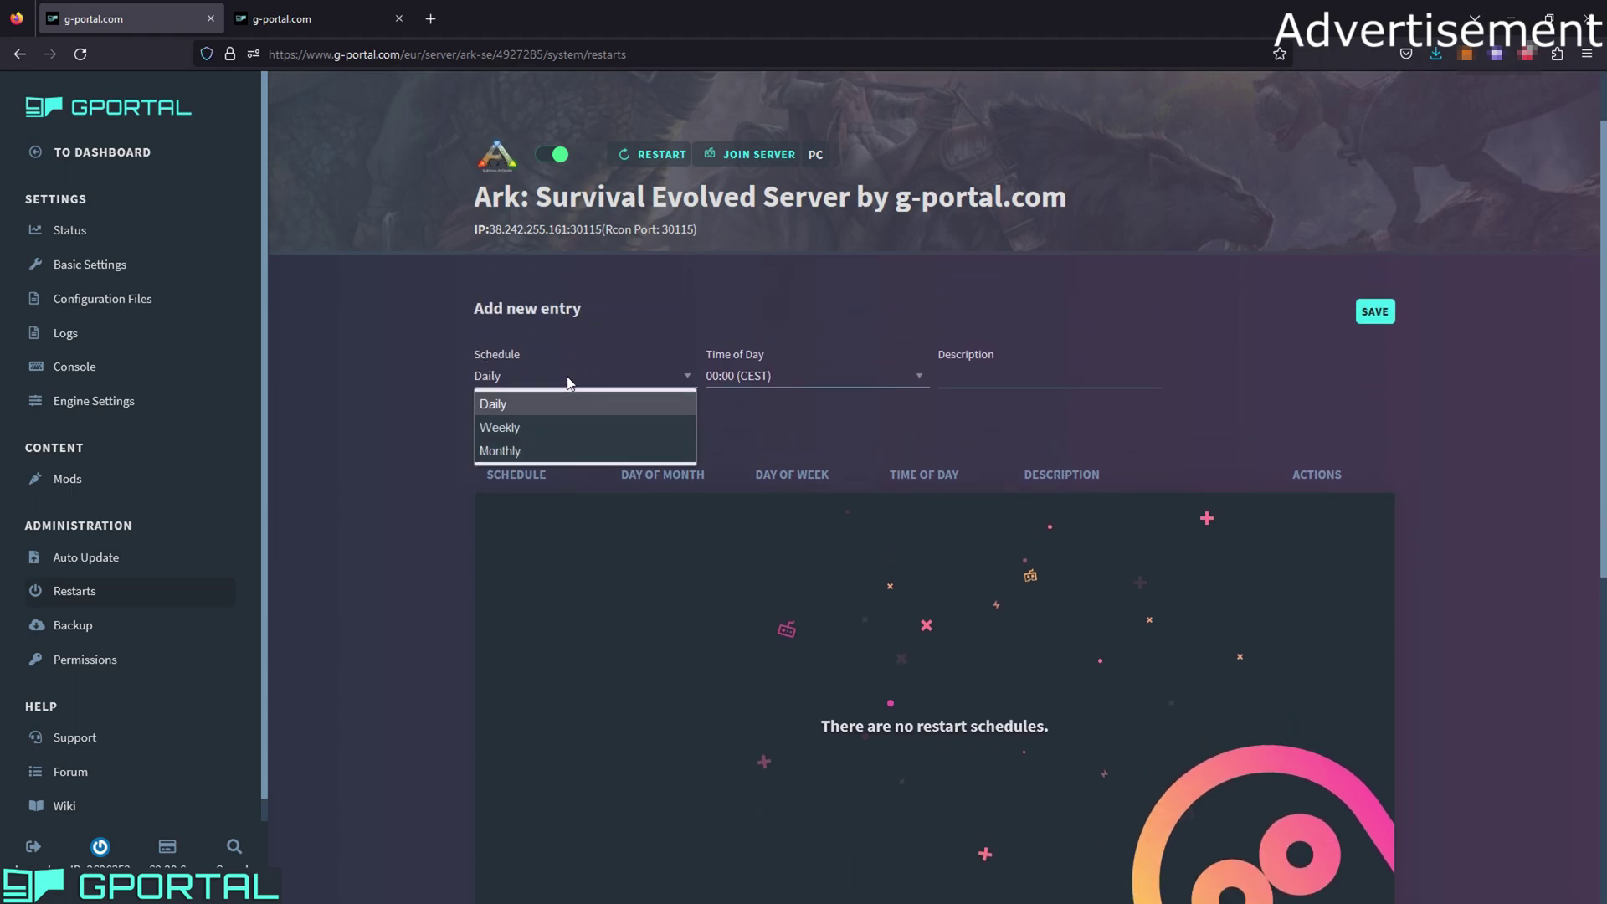
{"action": "left_click", "coordinate": [471, 407]}
{"action": "left_click", "coordinate": [812, 375]}
{"action": "left_click", "coordinate": [796, 379]}
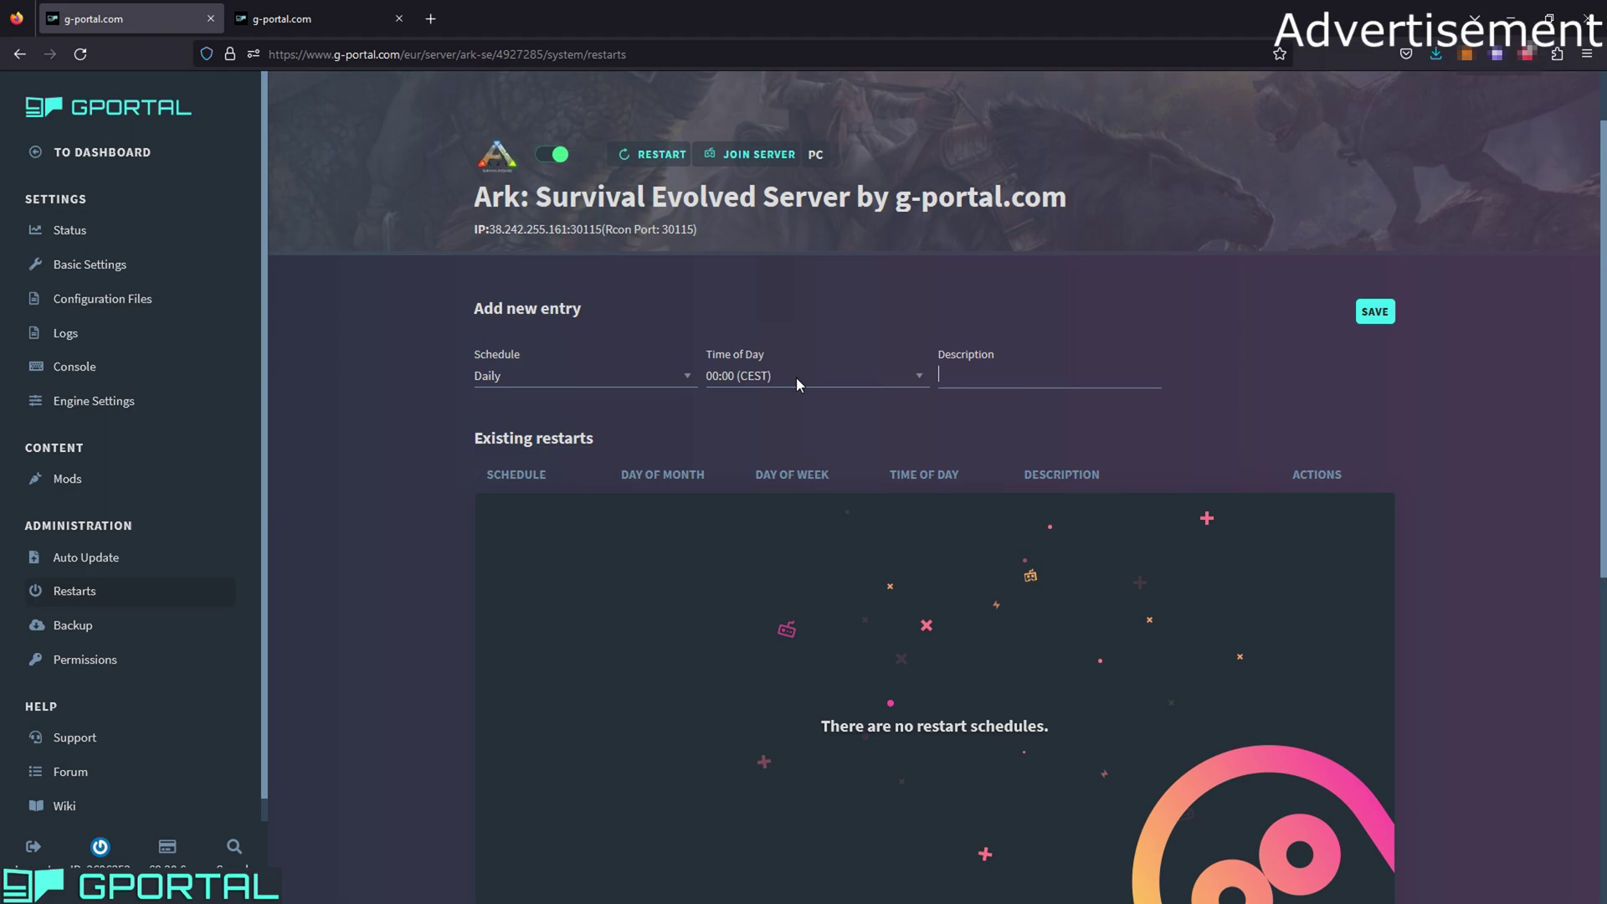
{"action": "scroll", "coordinate": [1014, 366], "scroll_direction": "down", "scroll_amount": 1}
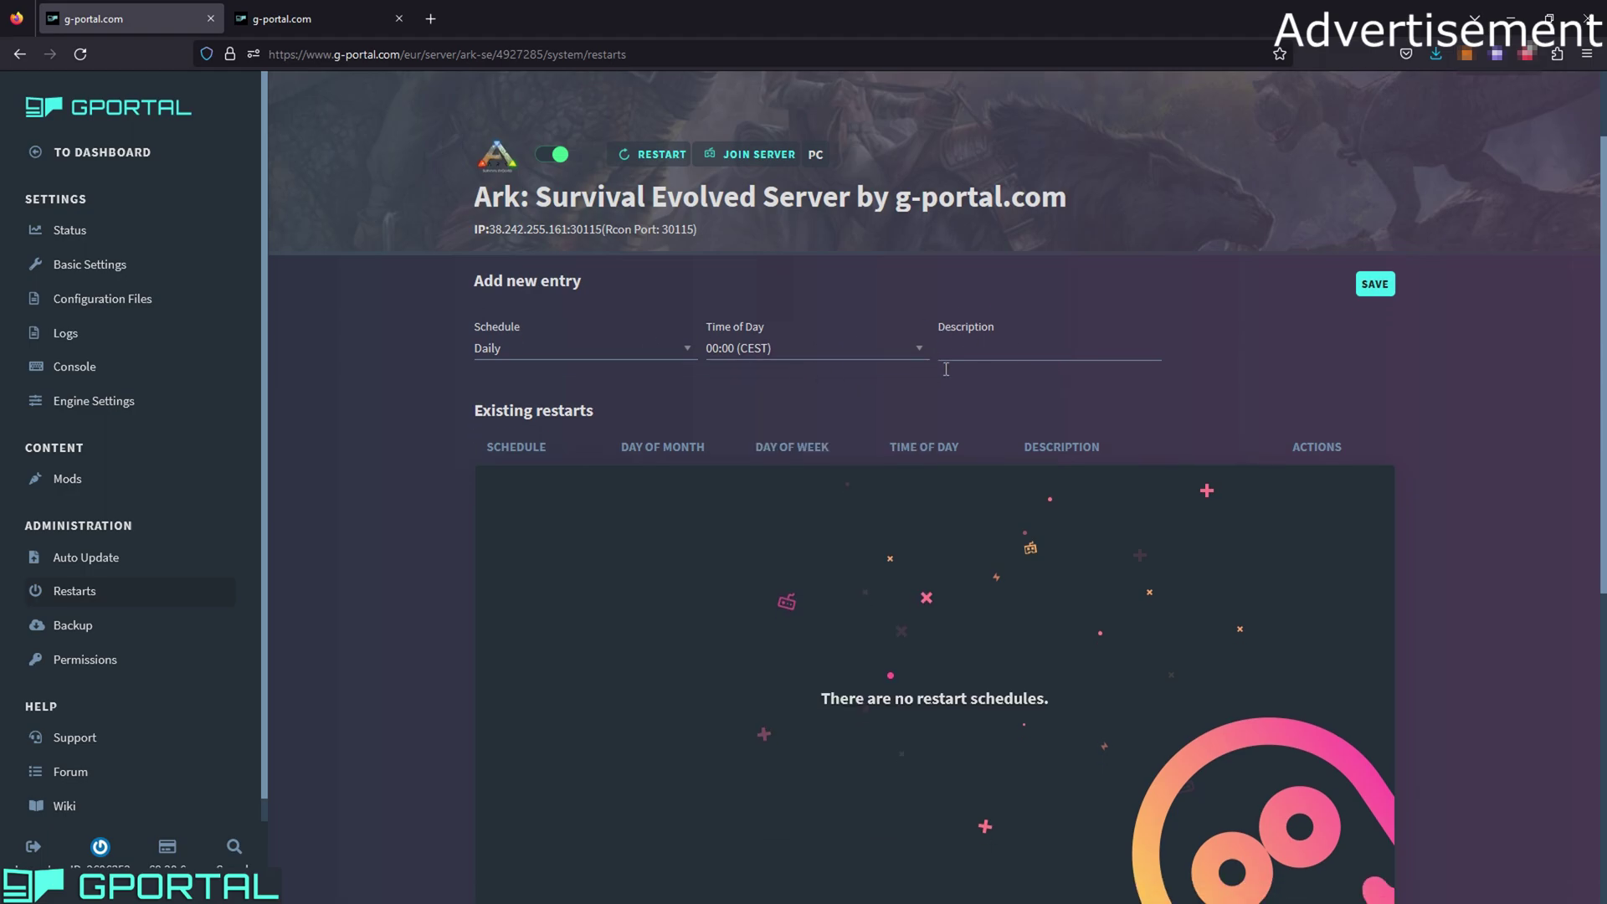
{"action": "left_click", "coordinate": [121, 628]}
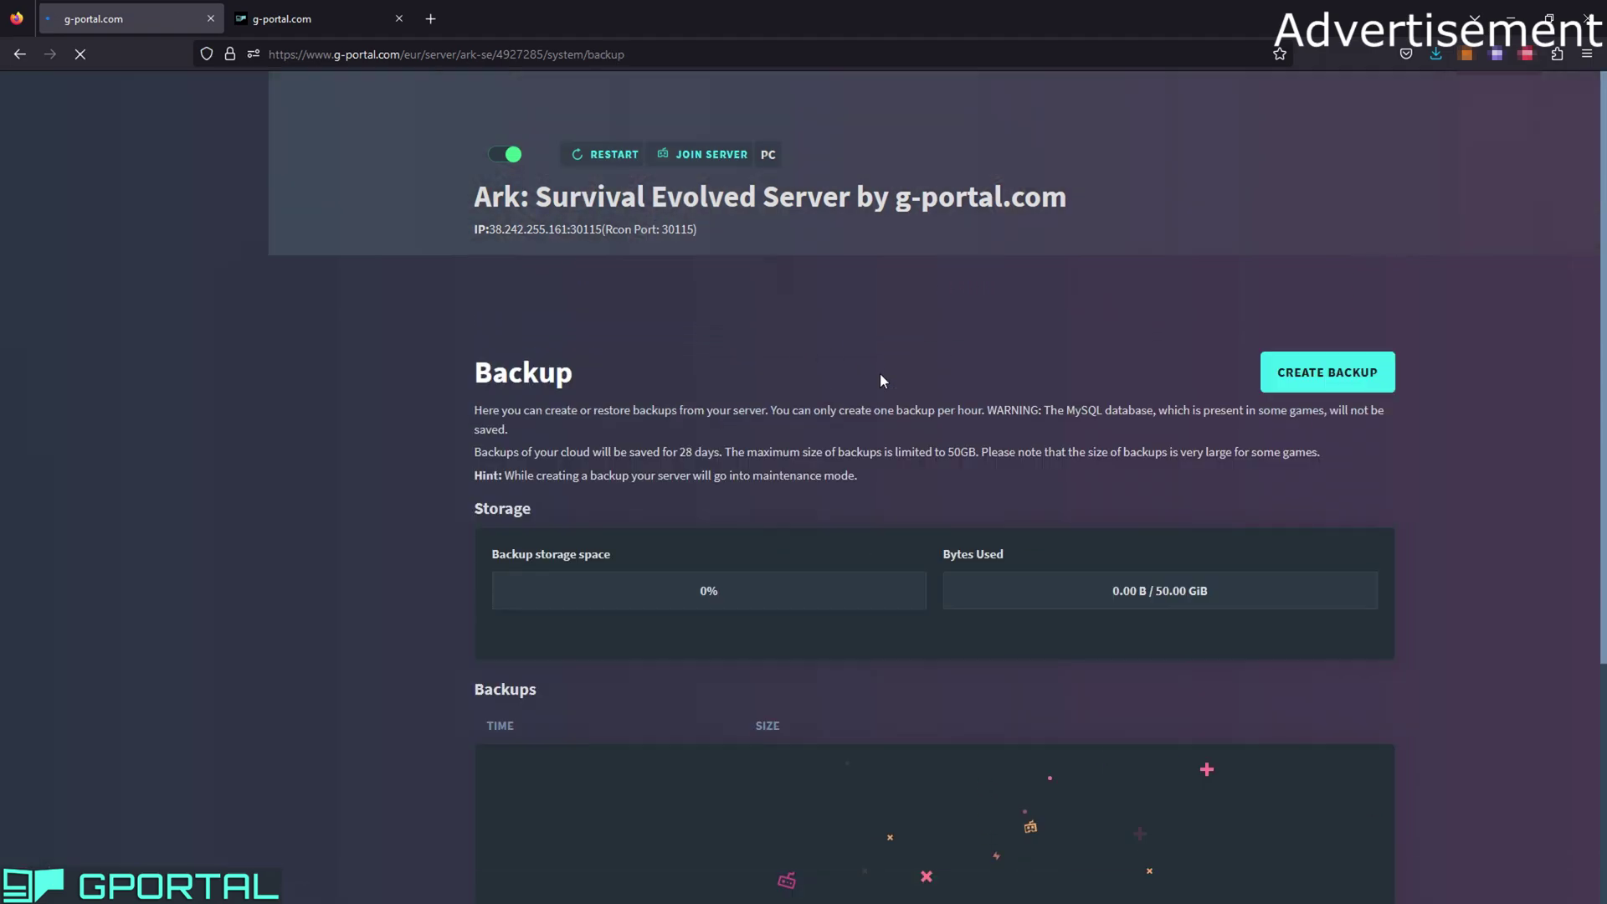
Read the backup retention and size-limit notes on the Backup page, then go to Permissions.
{"action": "scroll", "coordinate": [1023, 424], "scroll_direction": "down", "scroll_amount": 1}
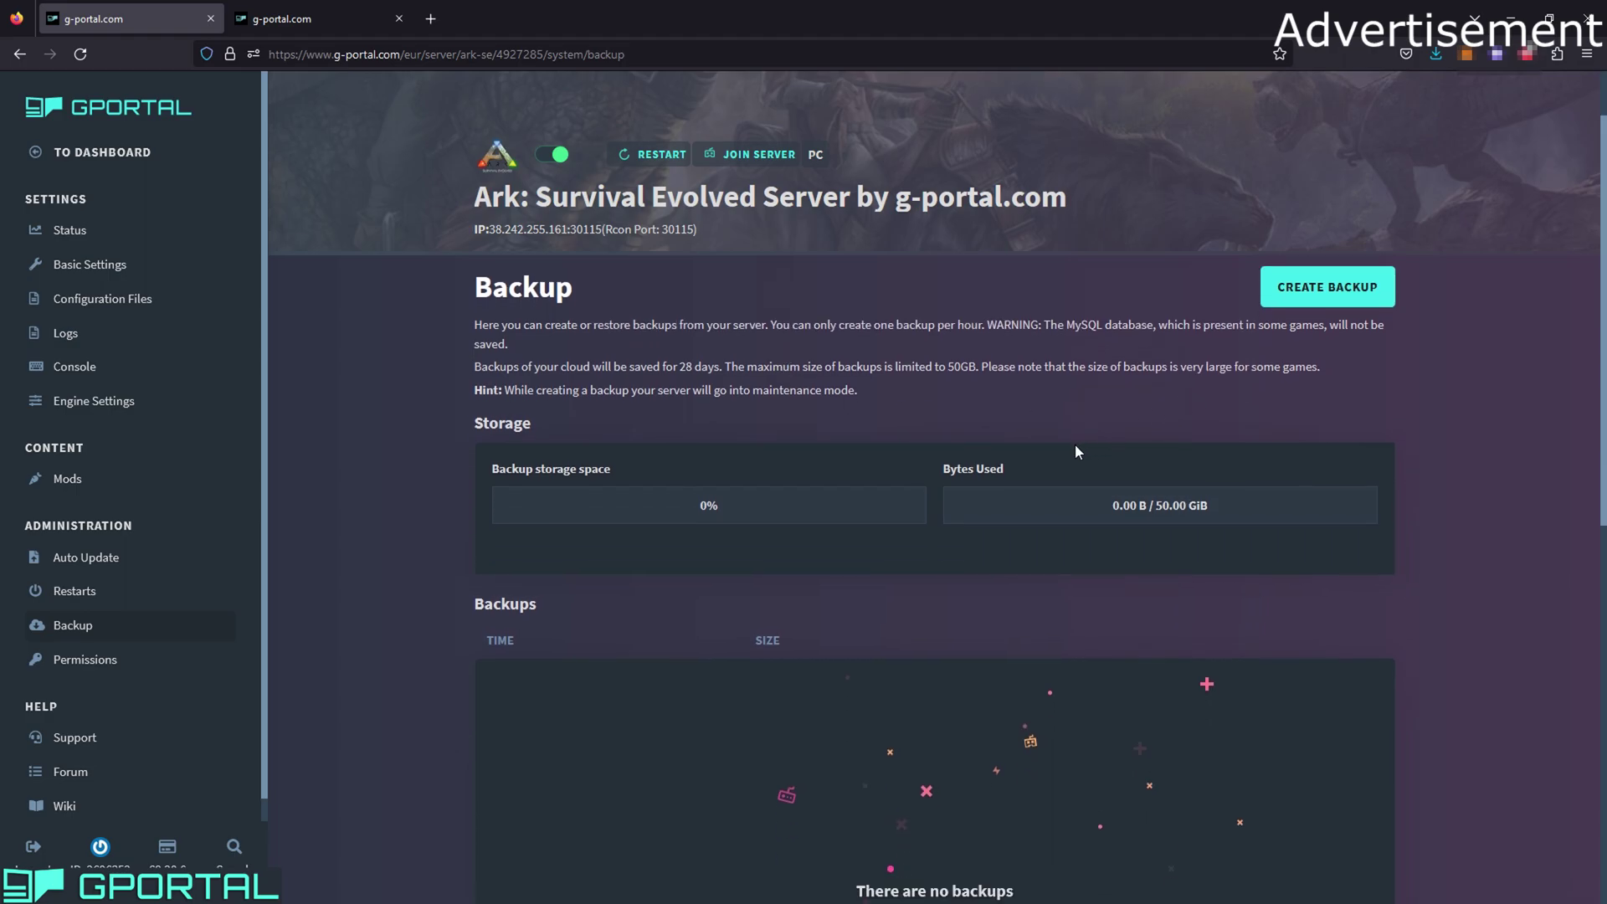
{"action": "left_click_drag", "start_coordinate": [946, 366], "coordinate": [994, 367]}
{"action": "left_click_drag", "start_coordinate": [474, 367], "coordinate": [1146, 367]}
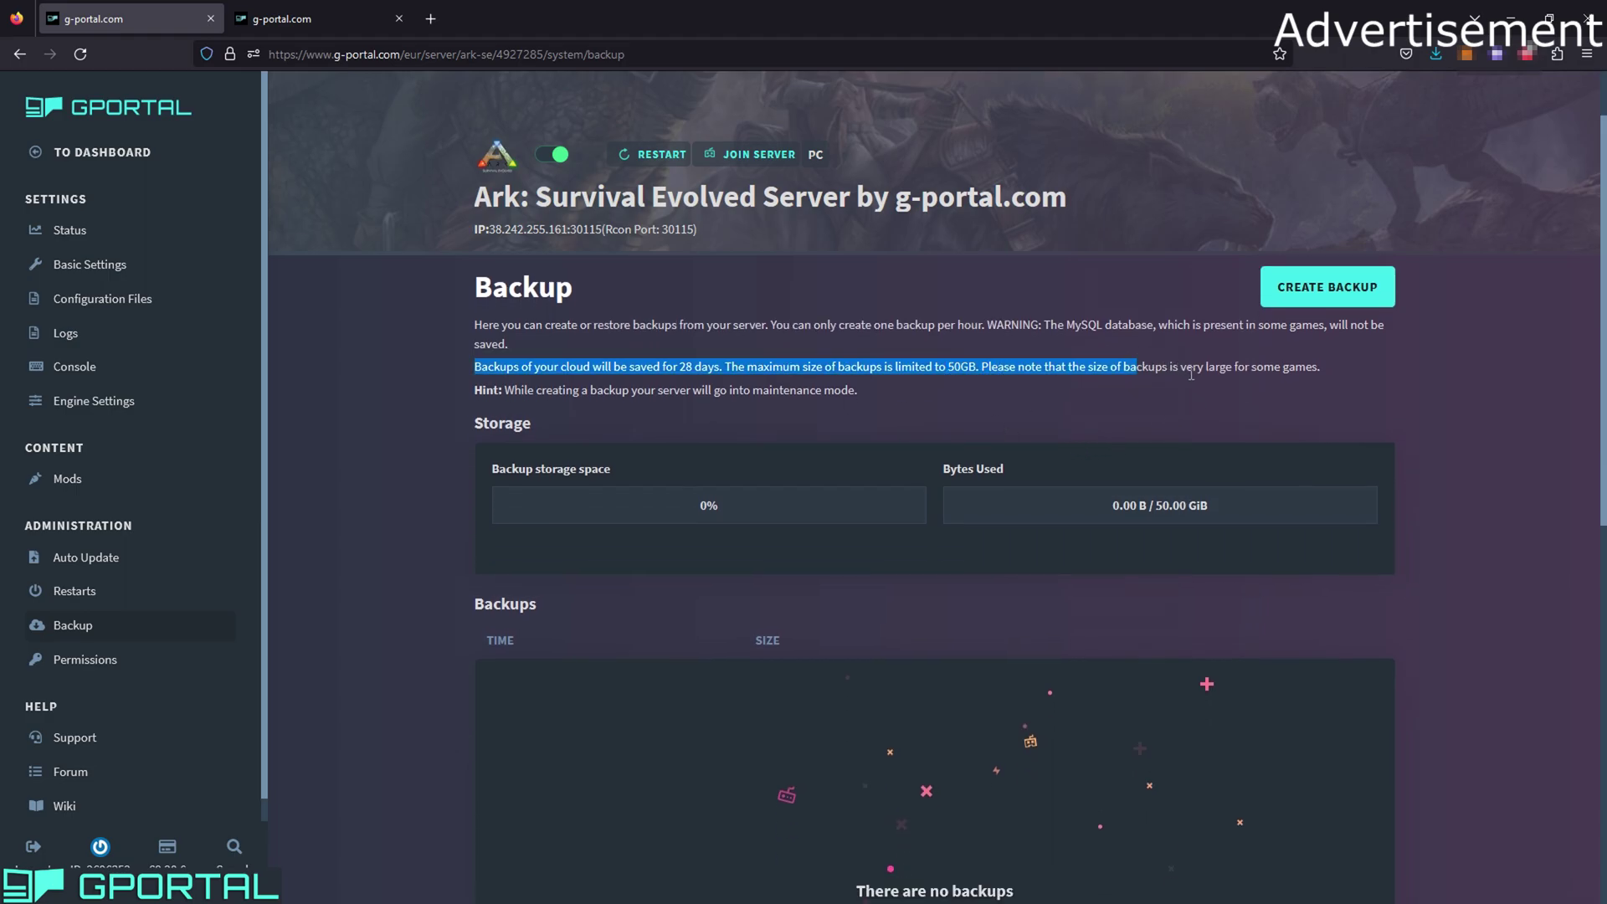
{"action": "left_click", "coordinate": [1172, 372]}
{"action": "mouse_move", "coordinate": [503, 329]}
{"action": "left_mouse_down"}
{"action": "mouse_move", "coordinate": [862, 394]}
{"action": "mouse_move", "coordinate": [498, 324]}
{"action": "left_mouse_up"}
{"action": "left_click", "coordinate": [699, 393]}
{"action": "left_click", "coordinate": [718, 332]}
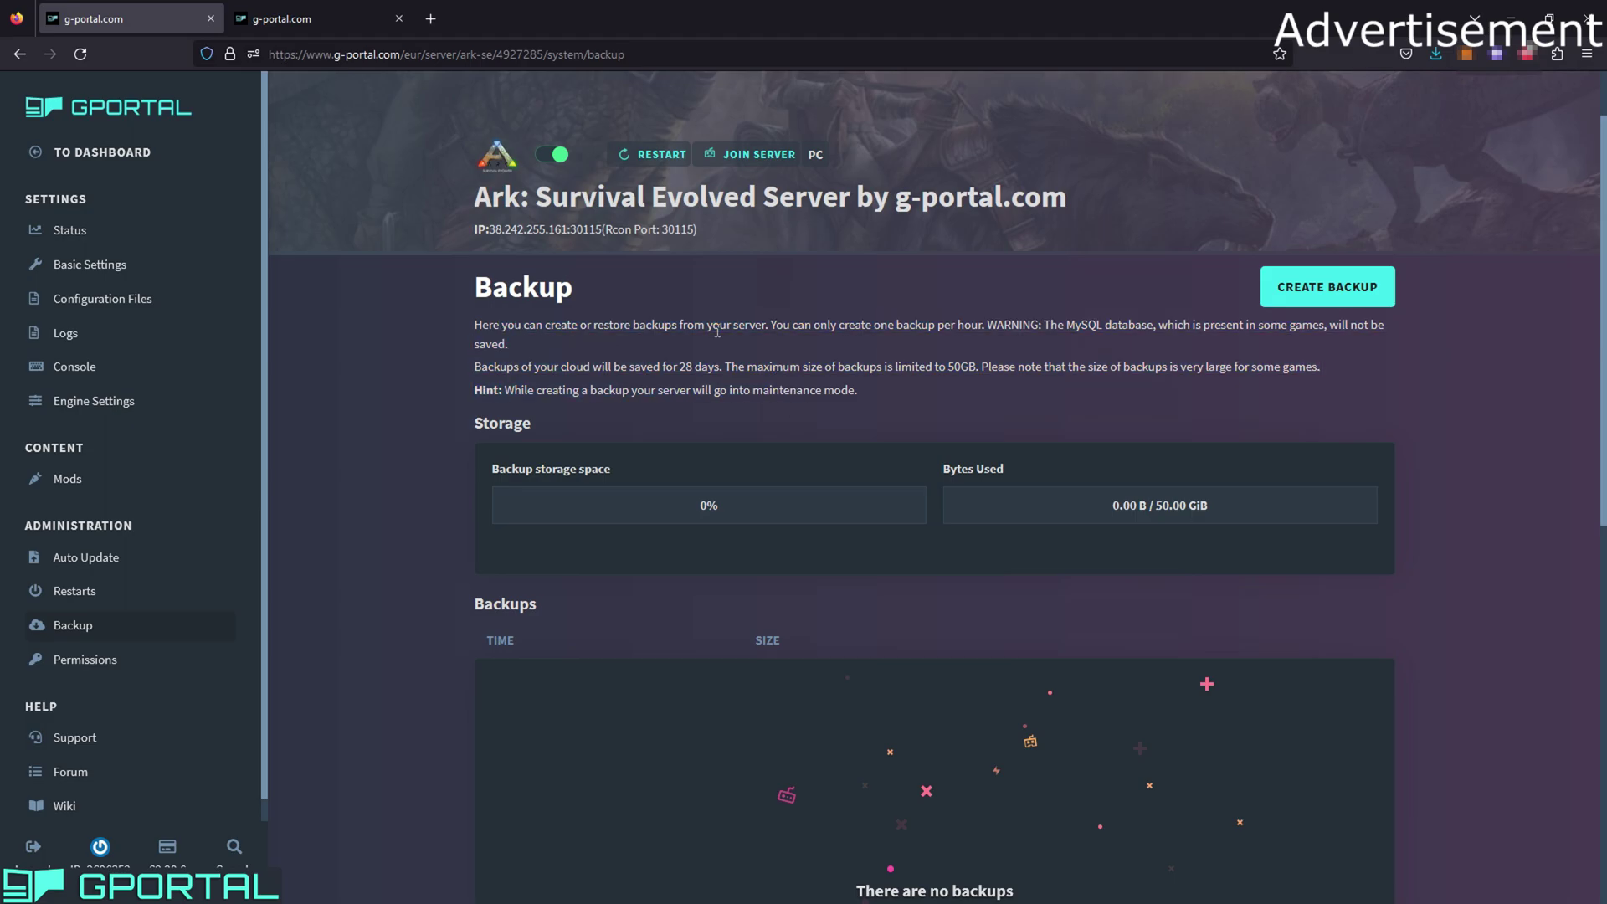
{"action": "scroll", "coordinate": [804, 397], "scroll_direction": "down", "scroll_amount": 2}
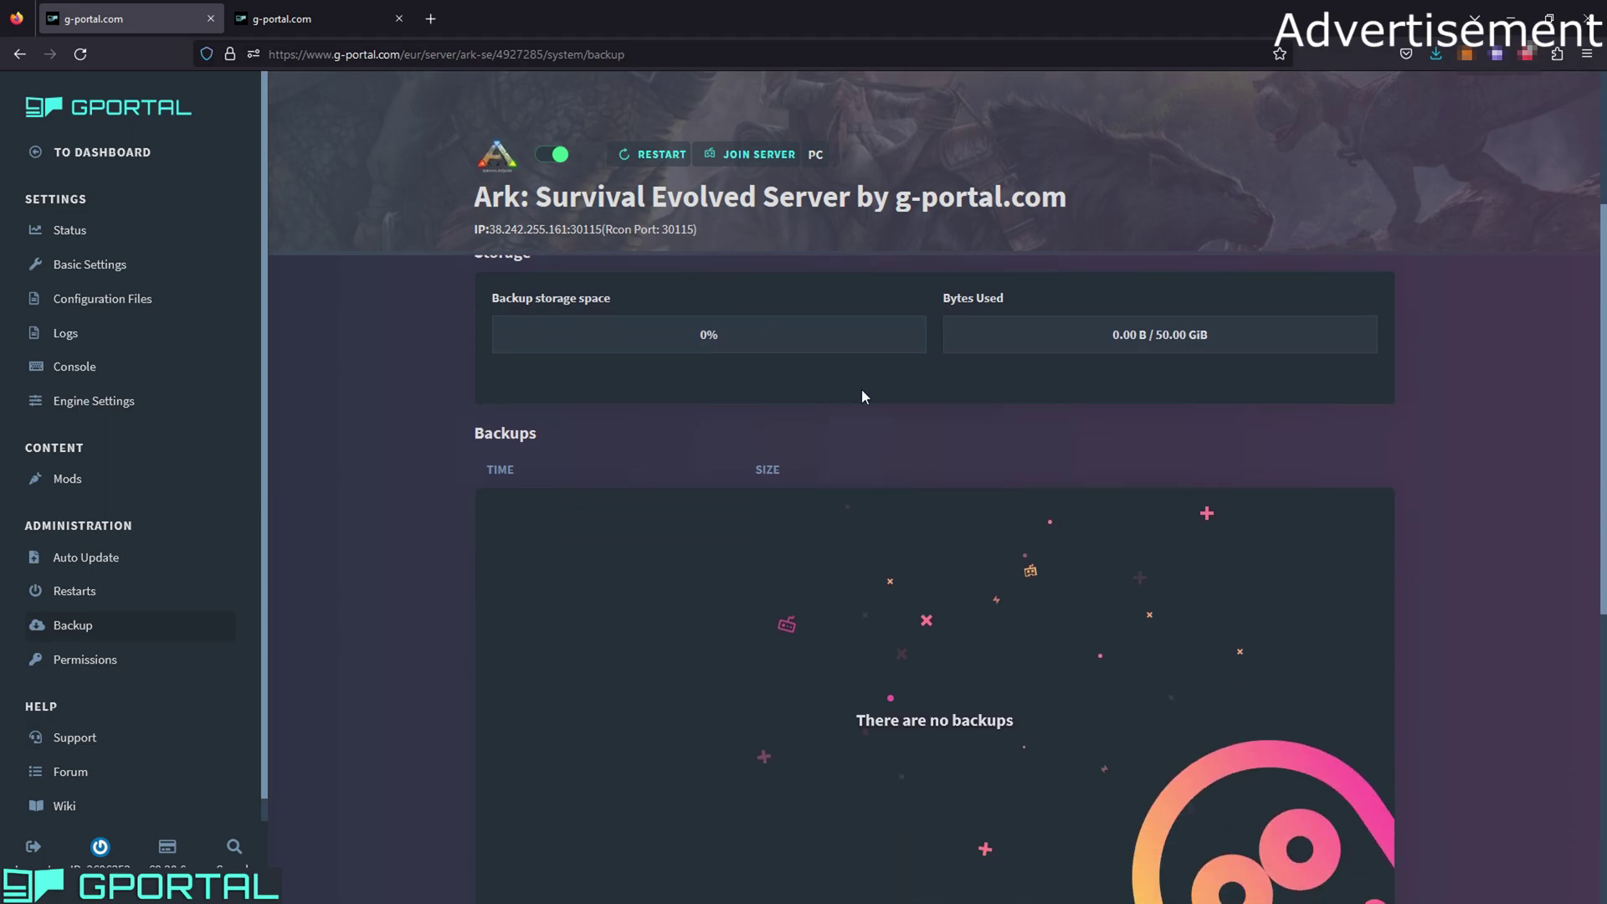
{"action": "scroll", "coordinate": [806, 378], "scroll_direction": "up", "scroll_amount": 3}
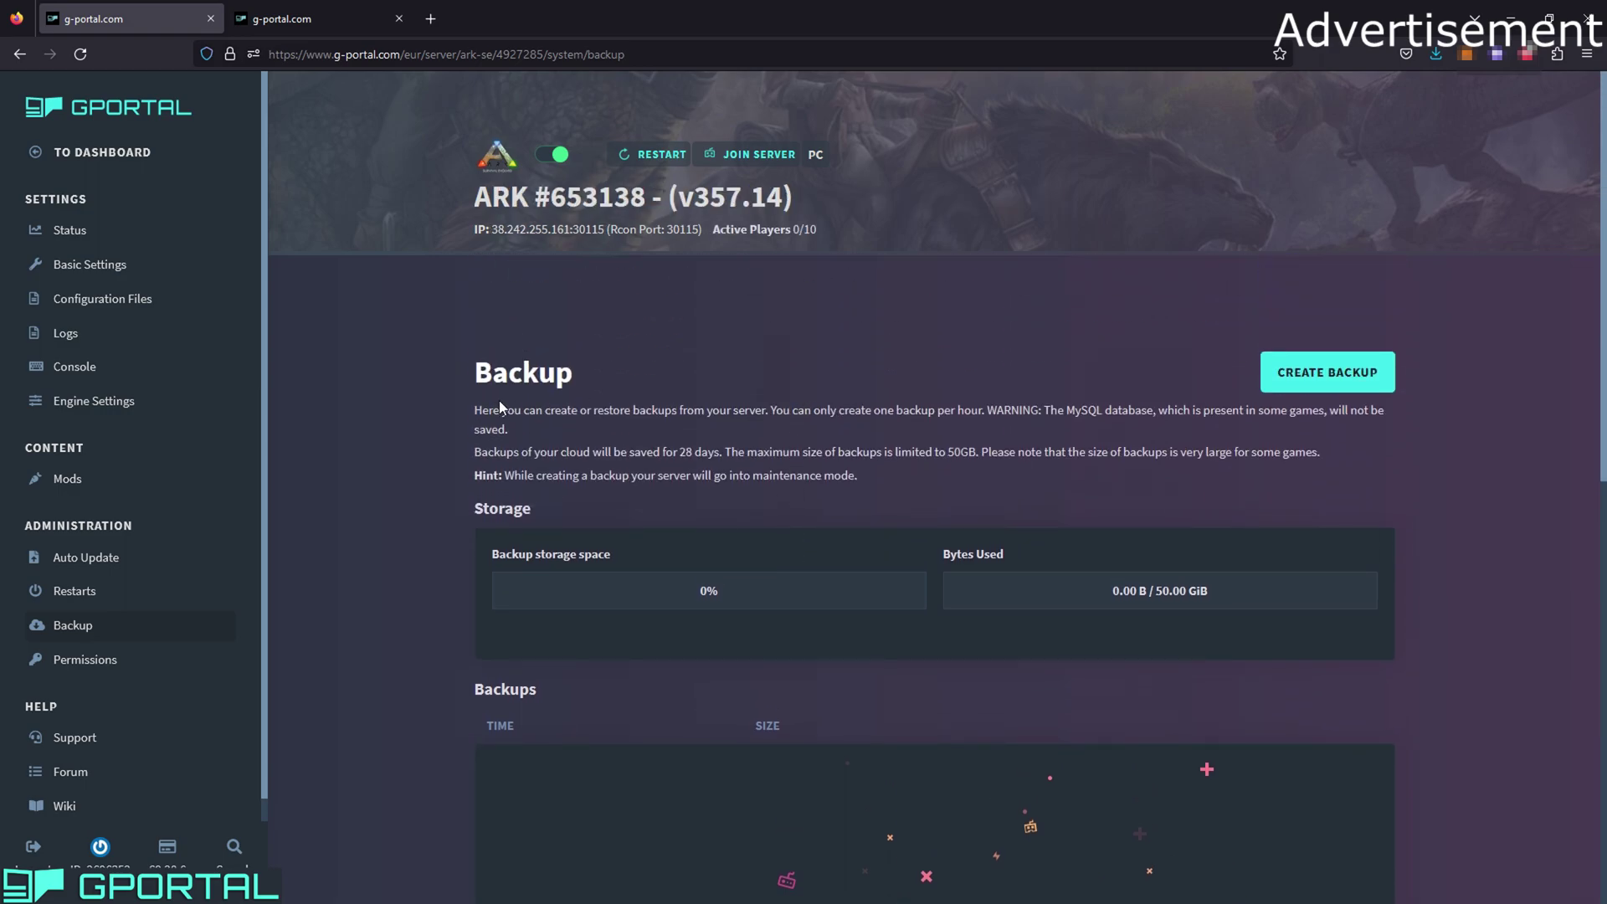
{"action": "left_click", "coordinate": [87, 660]}
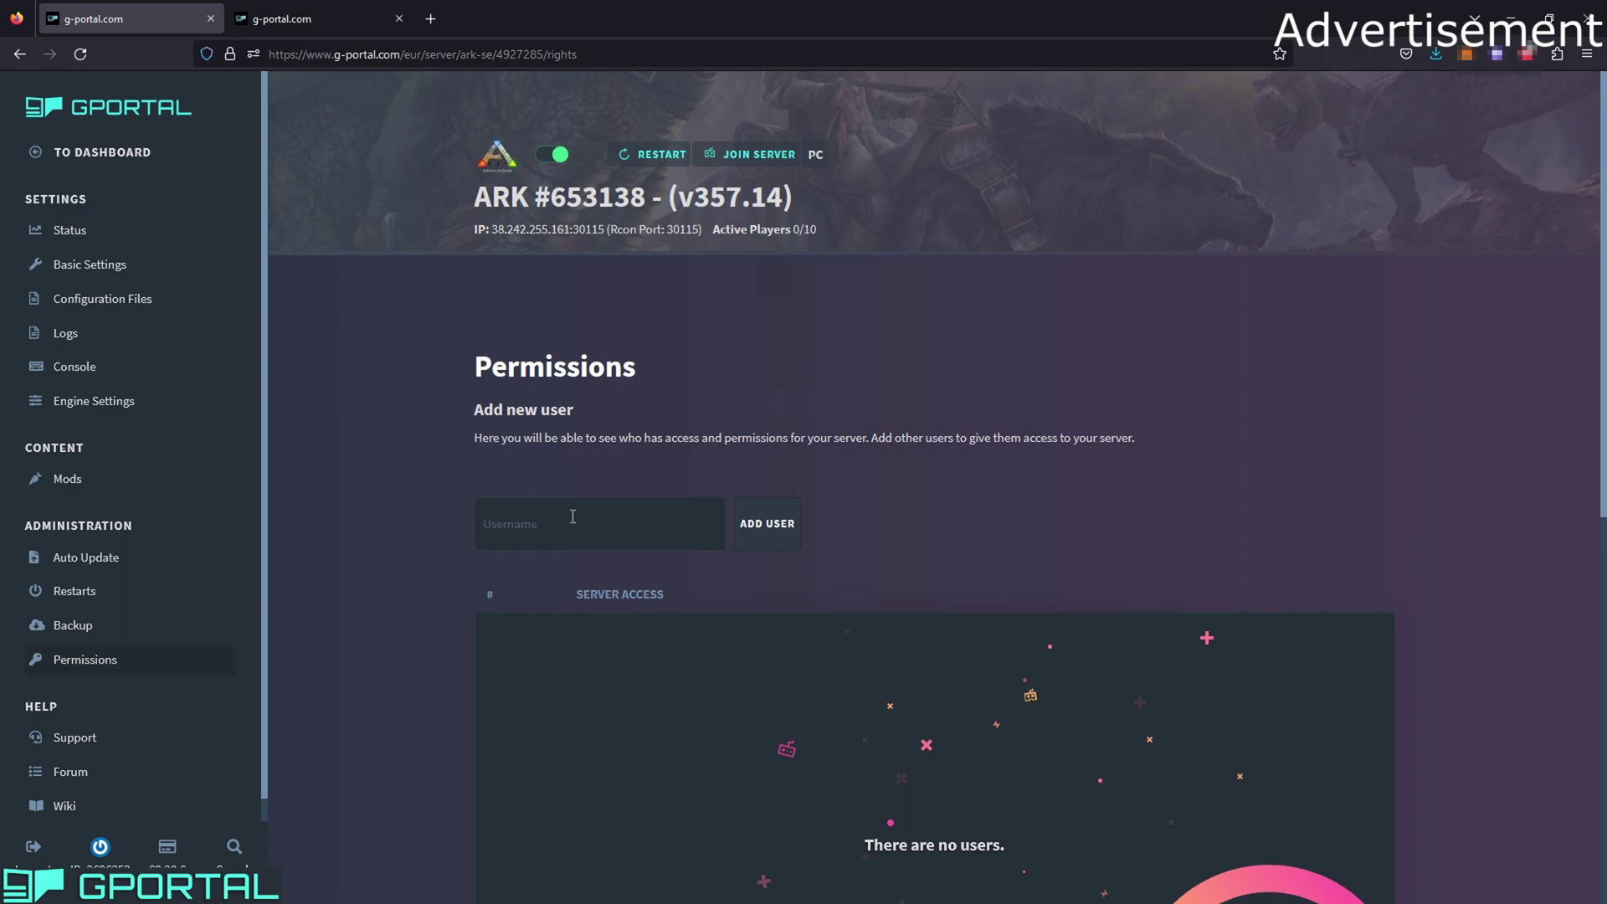
{"action": "scroll", "coordinate": [659, 441], "scroll_direction": "down", "scroll_amount": 4}
{"action": "scroll", "coordinate": [772, 475], "scroll_direction": "down", "scroll_amount": 2}
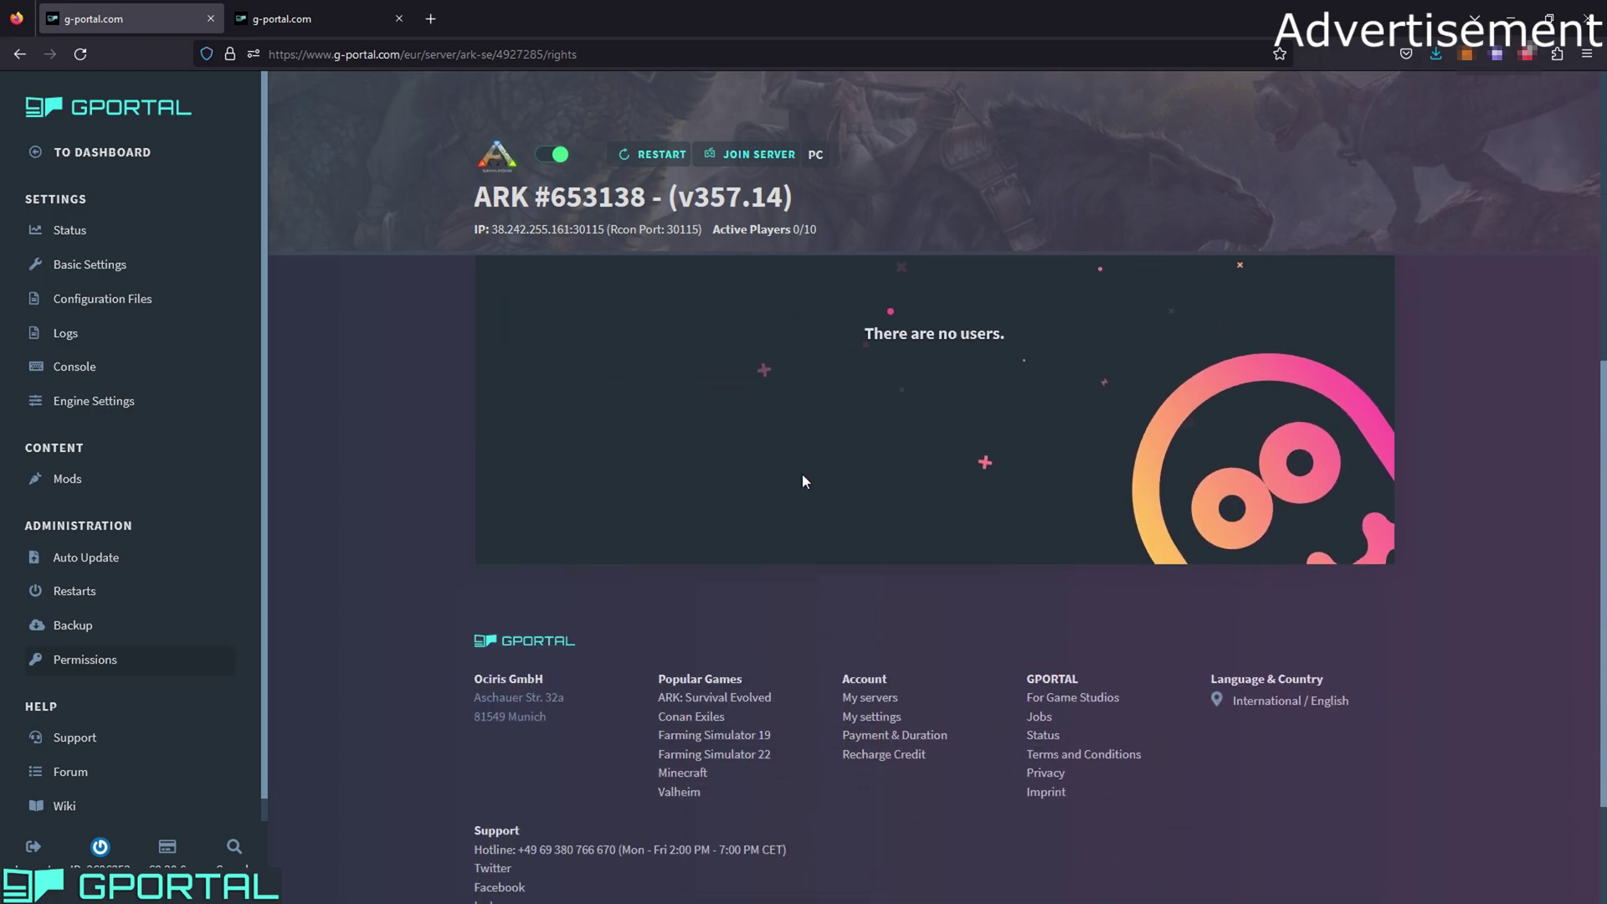
{"action": "scroll", "coordinate": [971, 483], "scroll_direction": "up", "scroll_amount": 5}
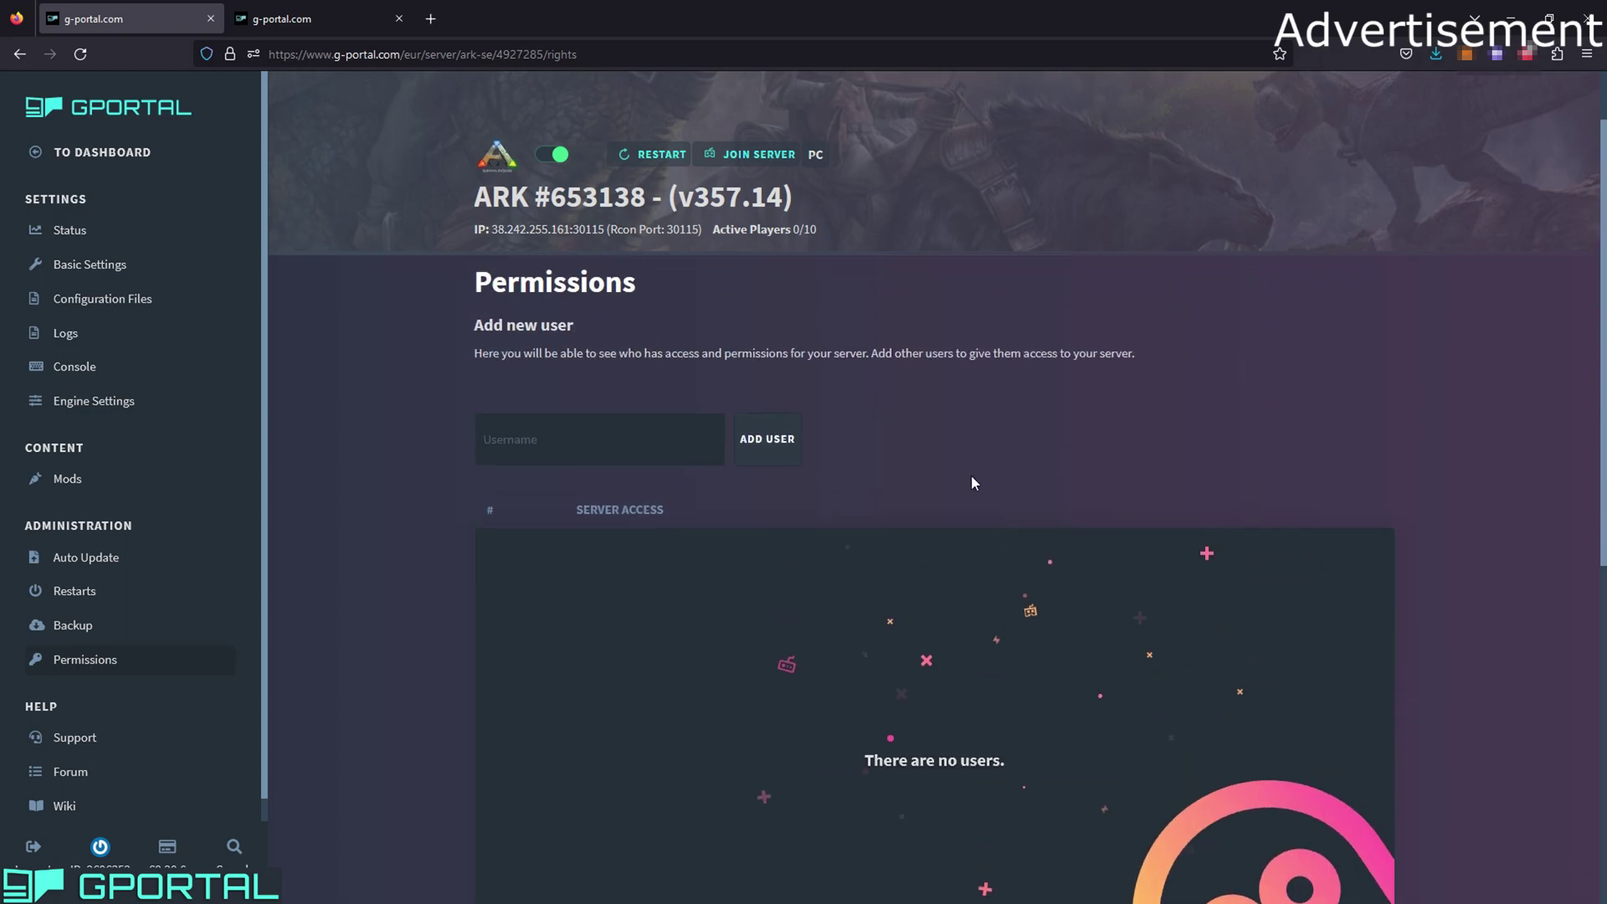
Open the G-Portal support page in a new tab, then close it to return to Permissions.
{"action": "left_click", "coordinate": [119, 721]}
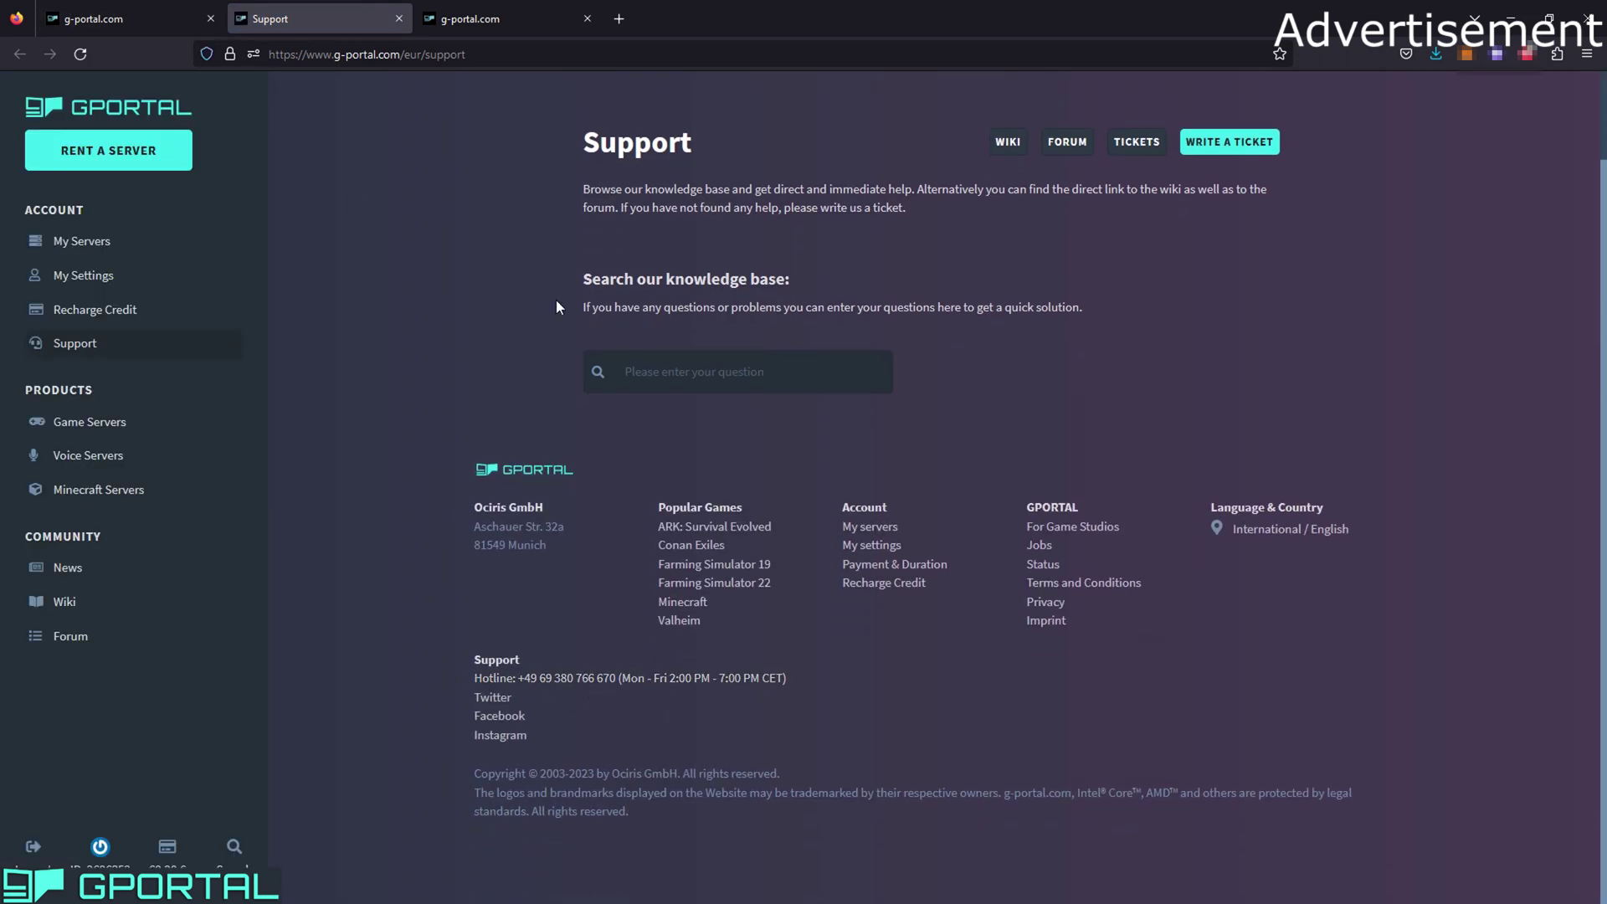
{"action": "left_click", "coordinate": [398, 21]}
{"action": "scroll", "coordinate": [511, 399], "scroll_direction": "down", "scroll_amount": 3}
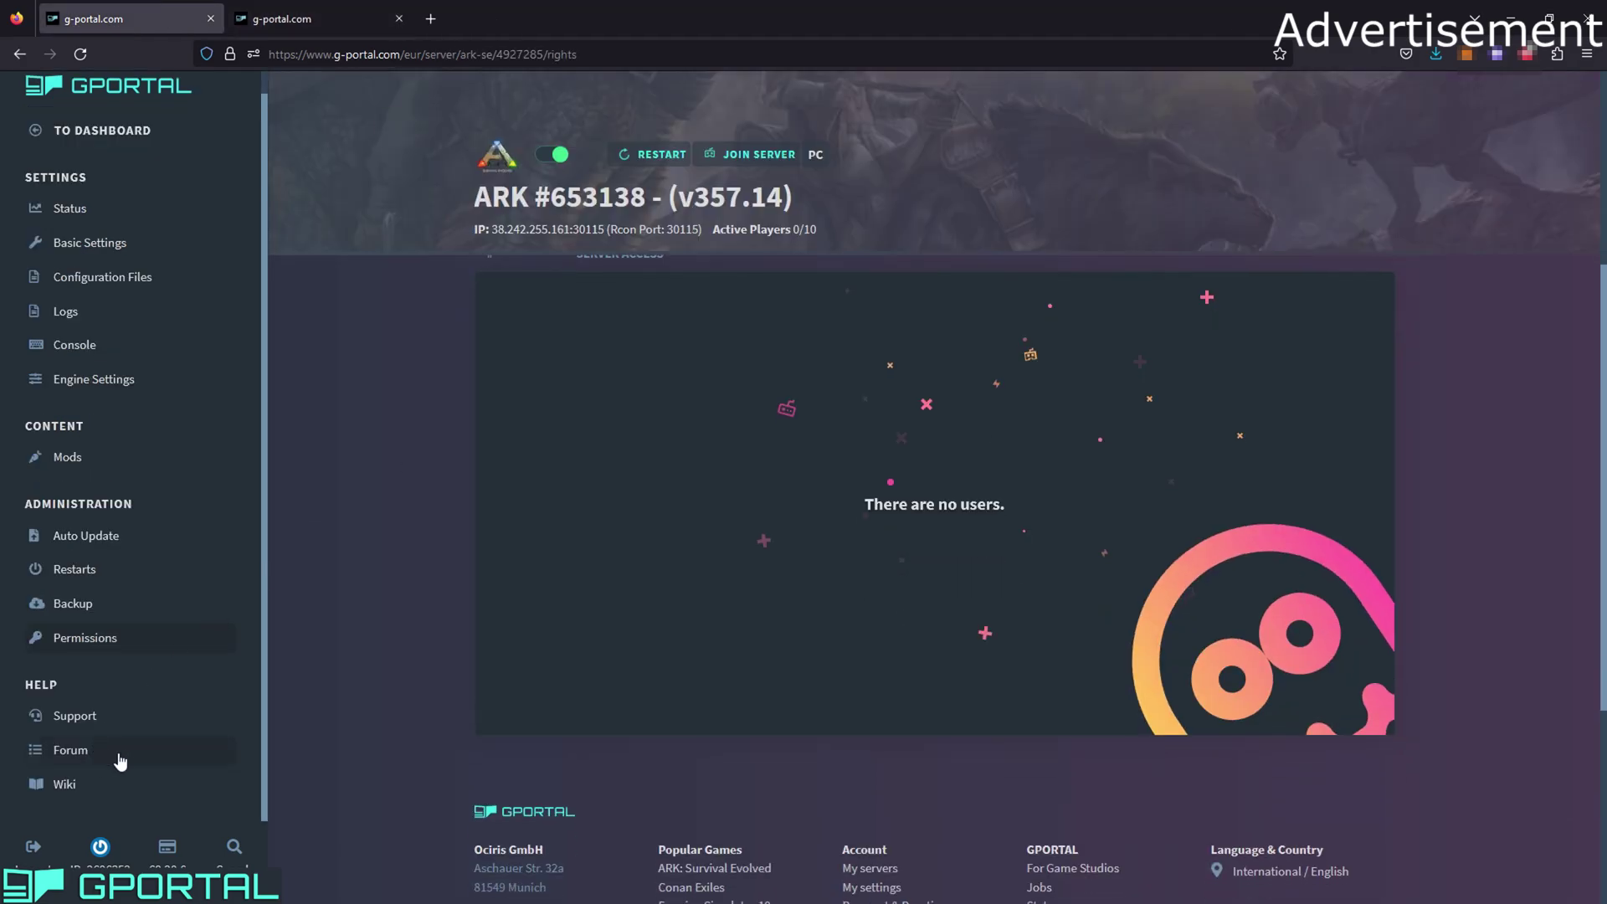
{"action": "scroll", "coordinate": [434, 673], "scroll_direction": "up", "scroll_amount": 3}
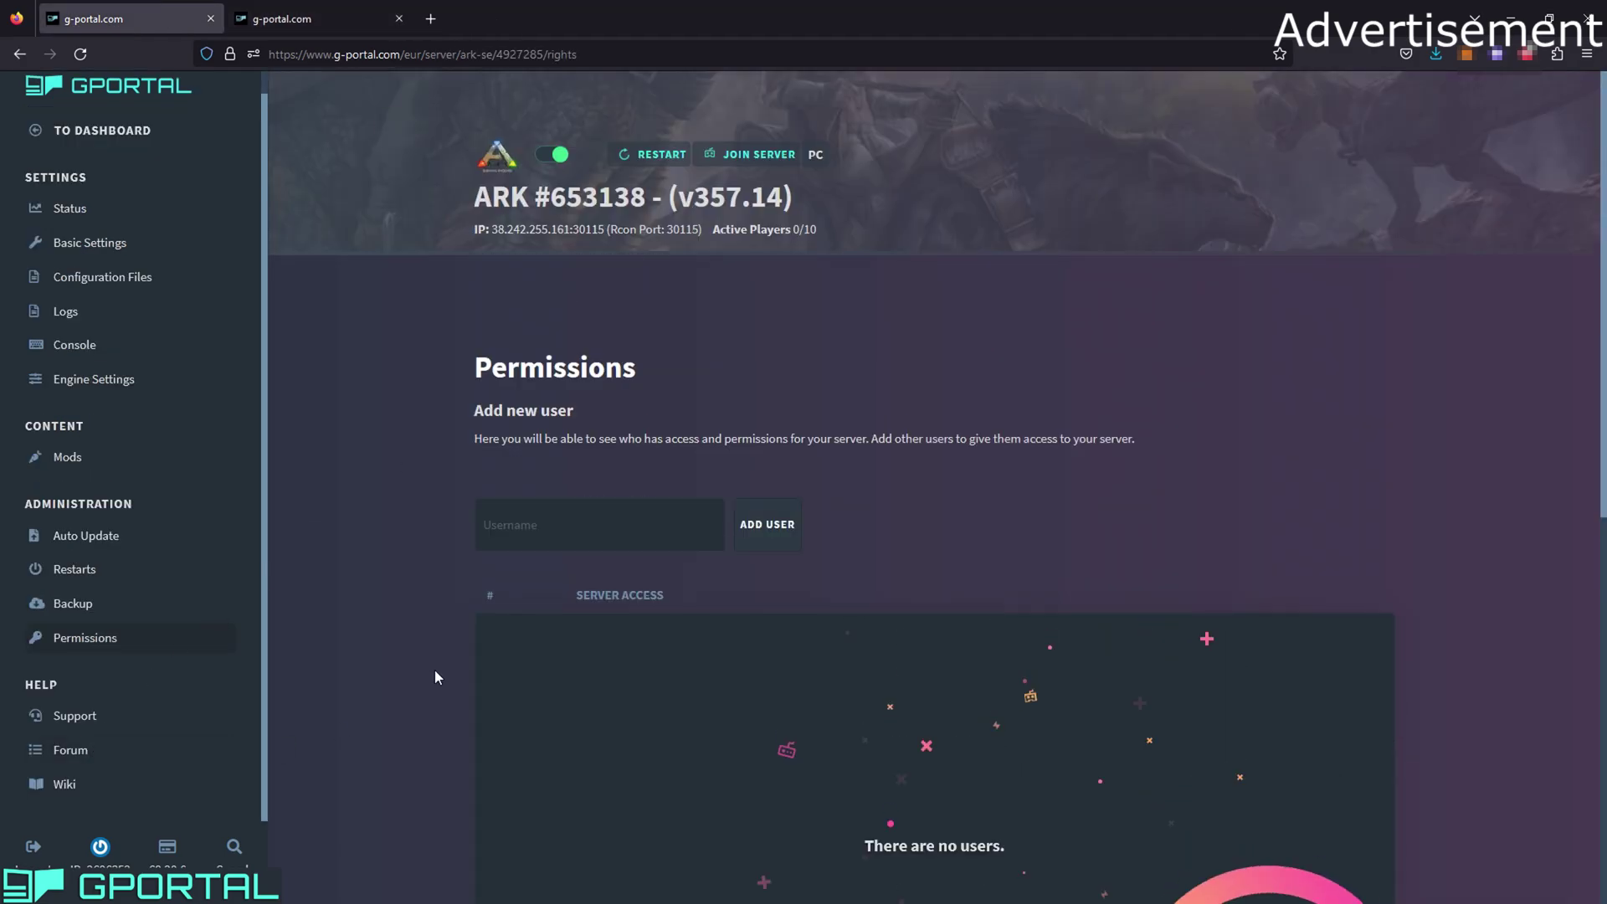
Go to the Ark server's Basic Settings page with Platform, Server name and Slots.
{"action": "left_click", "coordinate": [82, 243]}
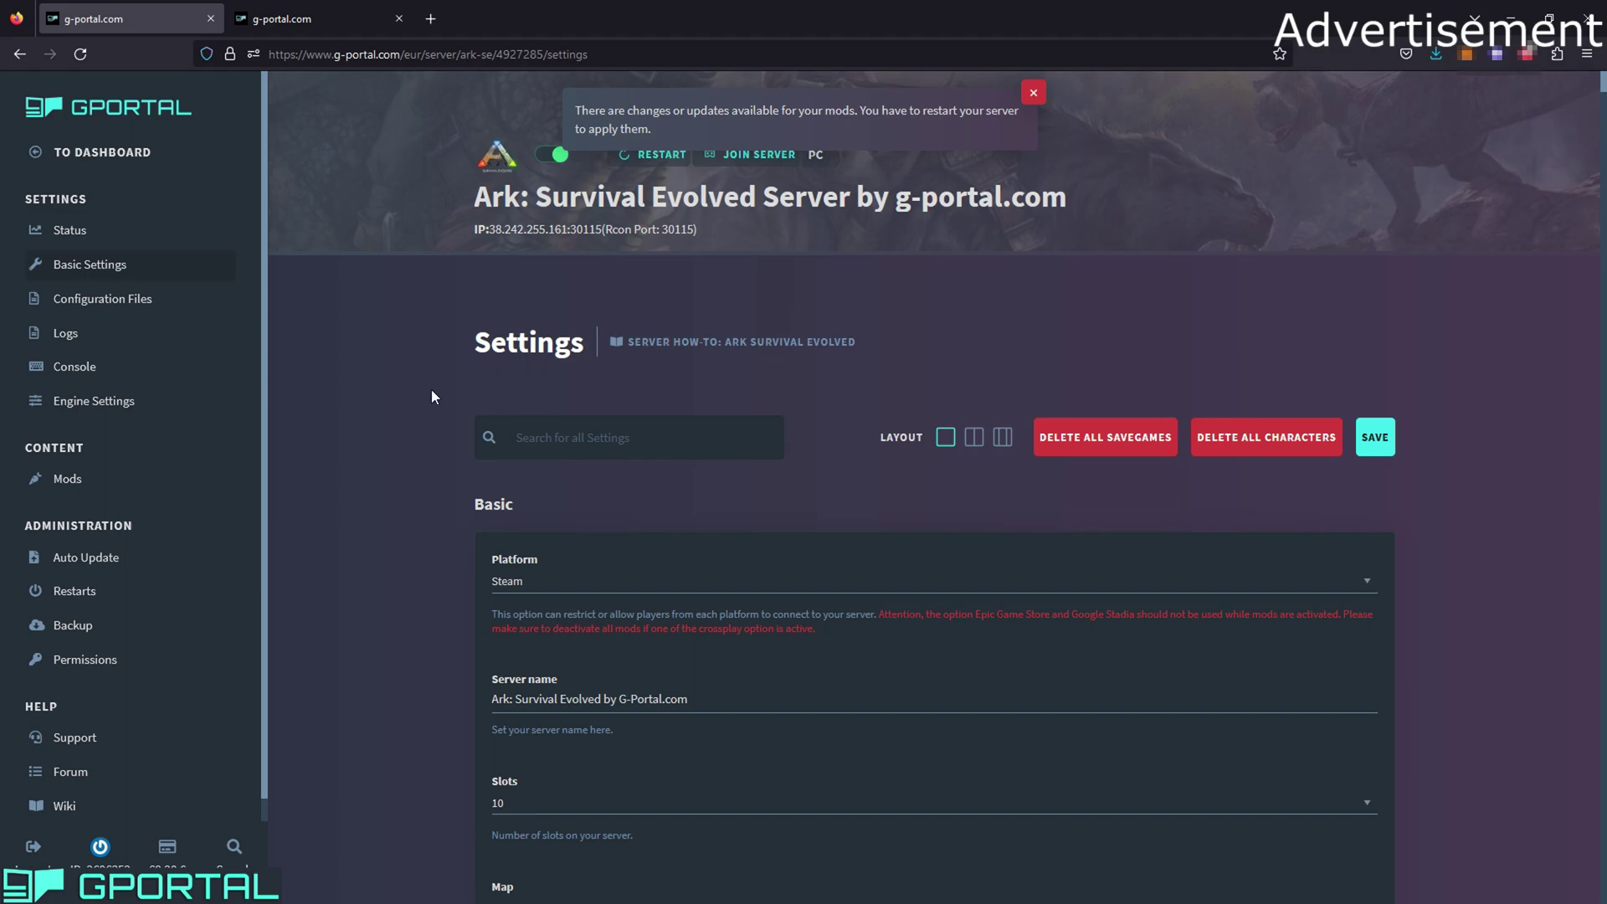
{"action": "scroll", "coordinate": [431, 390], "scroll_direction": "down", "scroll_amount": 3}
{"action": "scroll", "coordinate": [432, 399], "scroll_direction": "up", "scroll_amount": 3}
Switch to the Remakke server's Basic Settings tab and confirm Platform stays on Steam.
{"action": "left_click", "coordinate": [314, 18]}
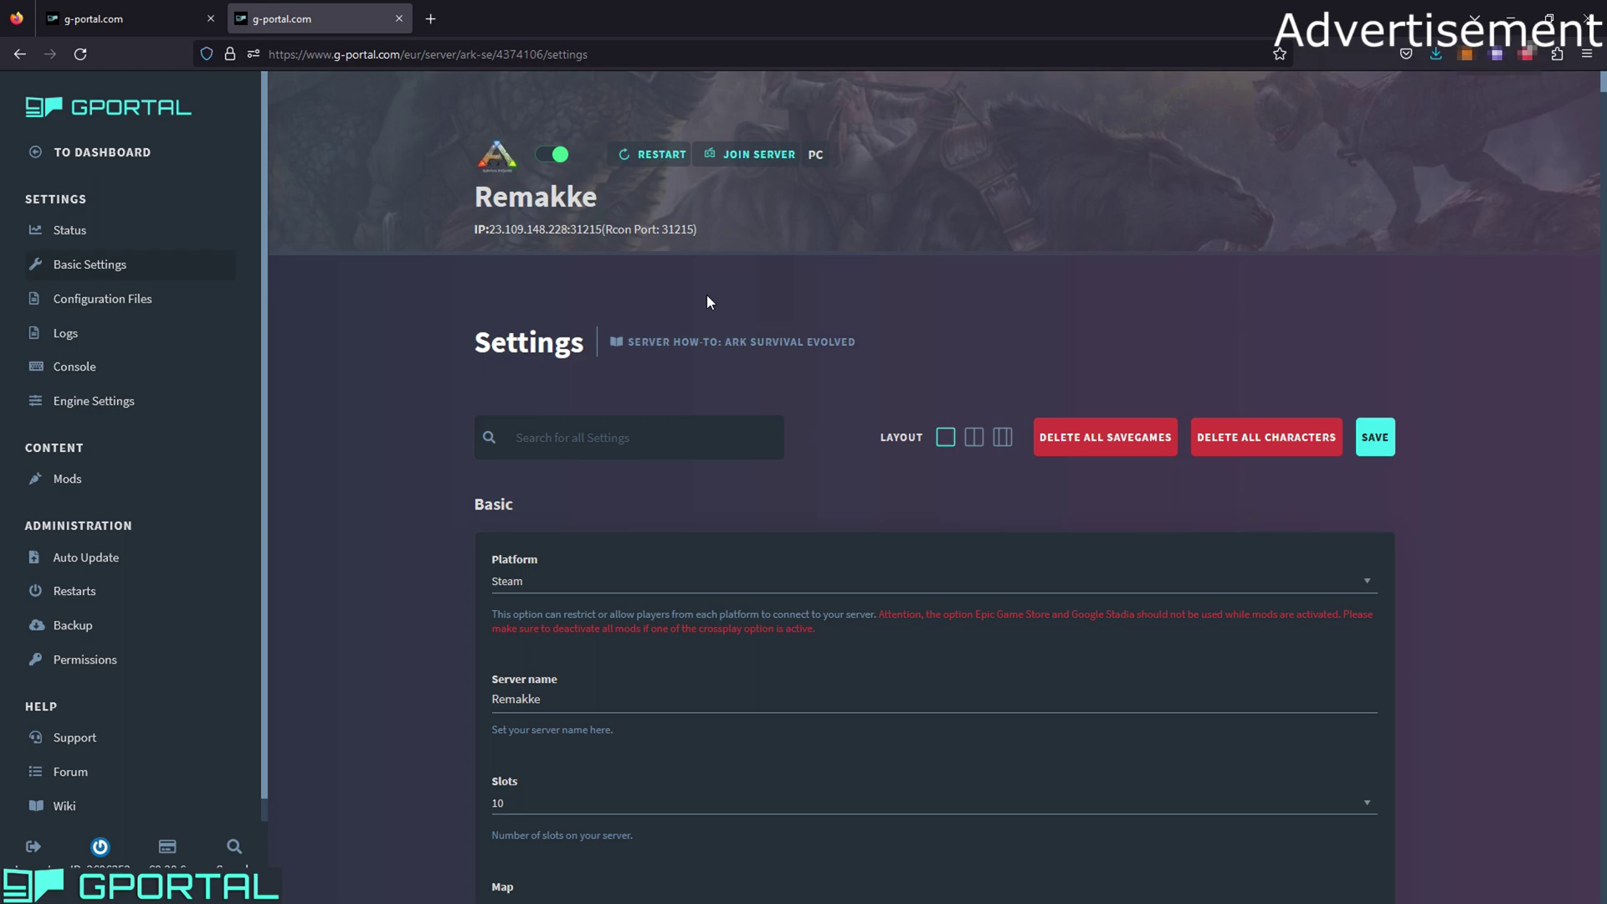
{"action": "scroll", "coordinate": [569, 468], "scroll_direction": "down", "scroll_amount": 1}
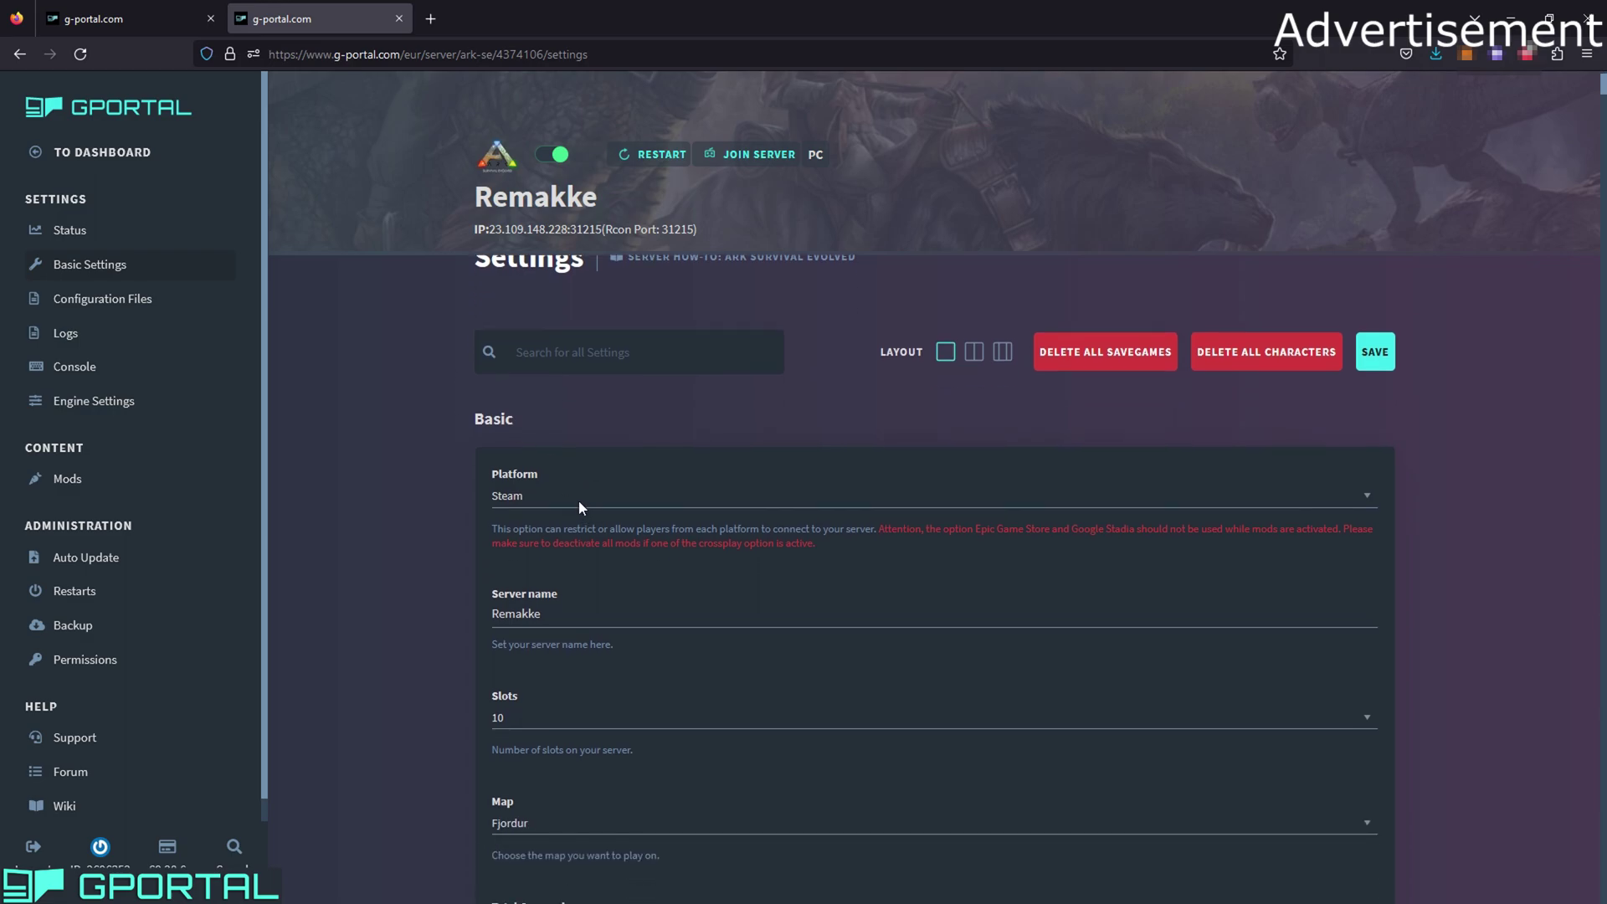
{"action": "left_click", "coordinate": [579, 501]}
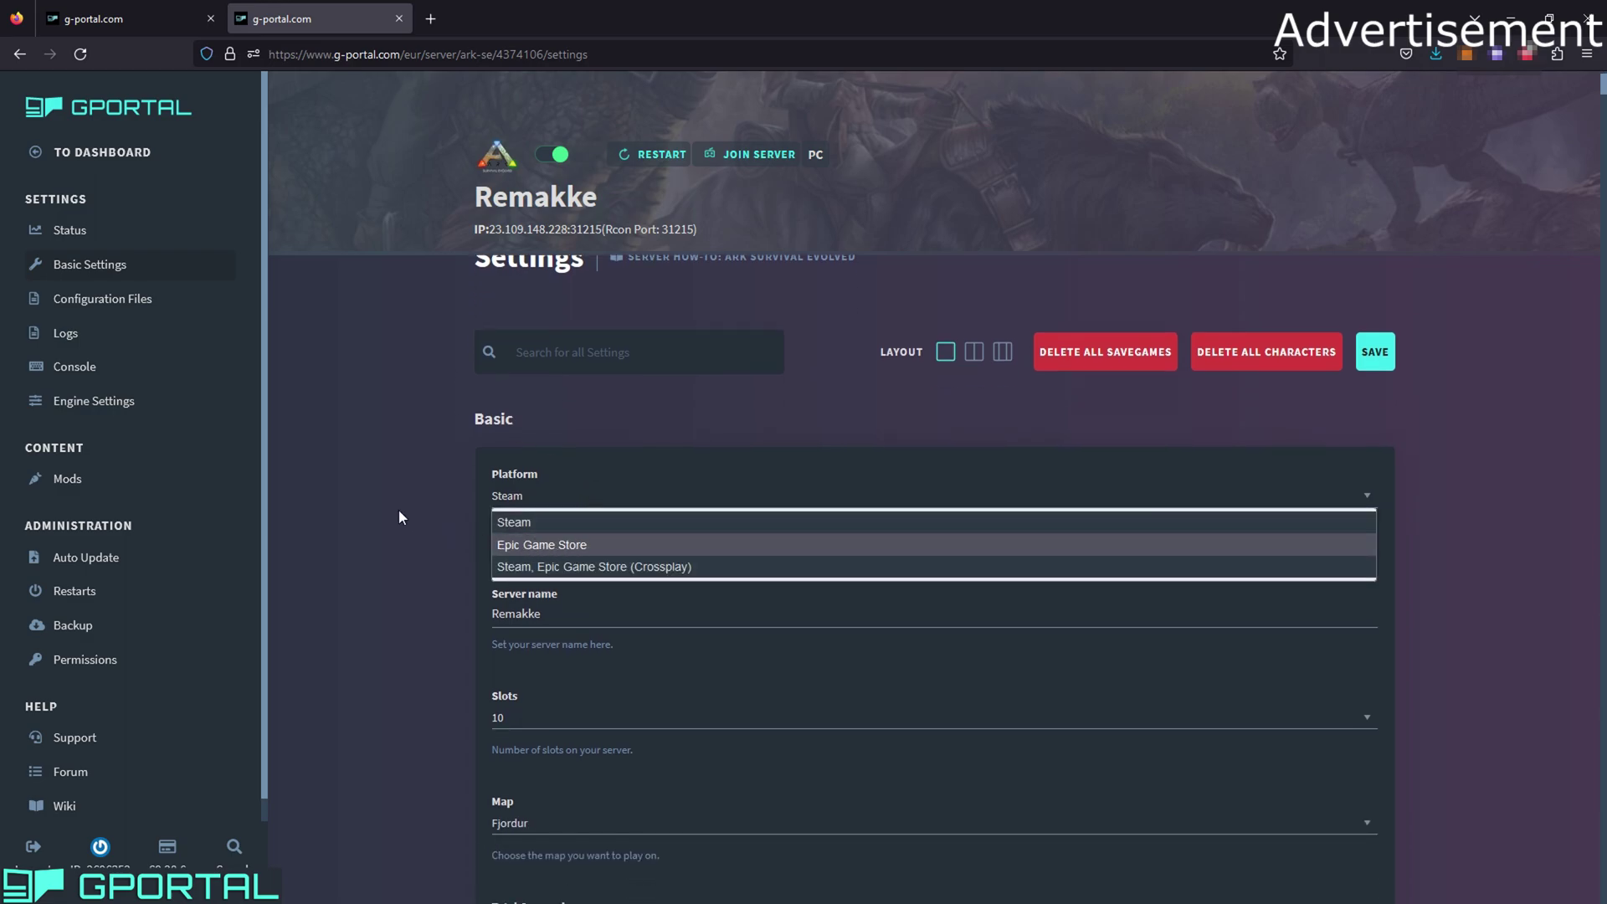
{"action": "left_click", "coordinate": [483, 510]}
Scroll down to the game Language dropdown and leave it on de.
{"action": "scroll", "coordinate": [456, 494], "scroll_direction": "down", "scroll_amount": 1}
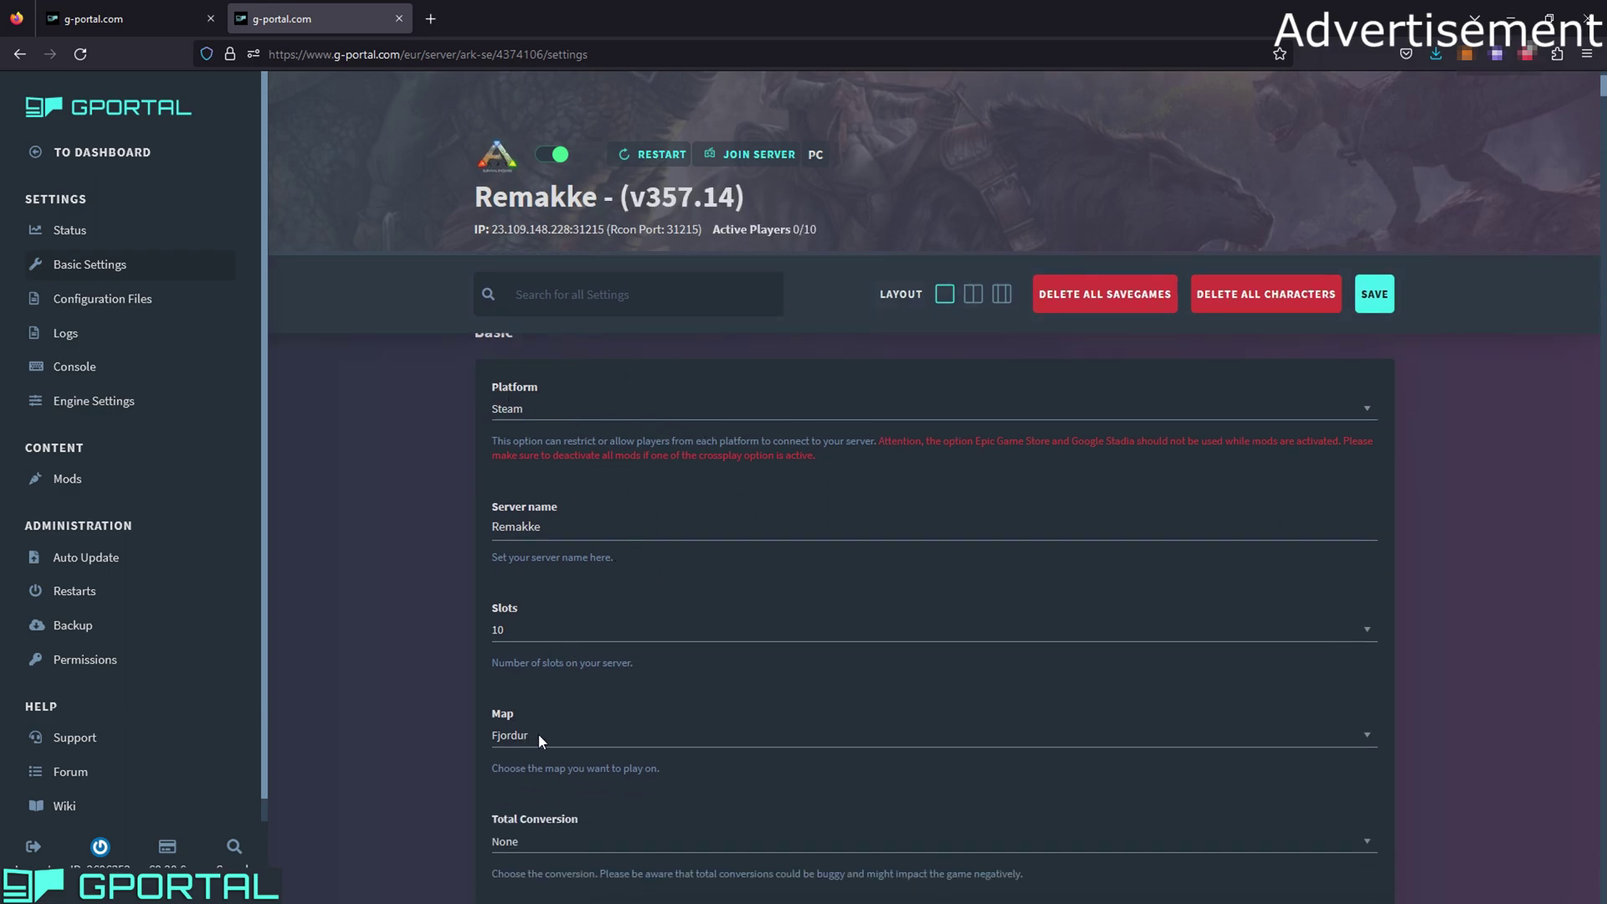
{"action": "scroll", "coordinate": [539, 735], "scroll_direction": "down", "scroll_amount": 1}
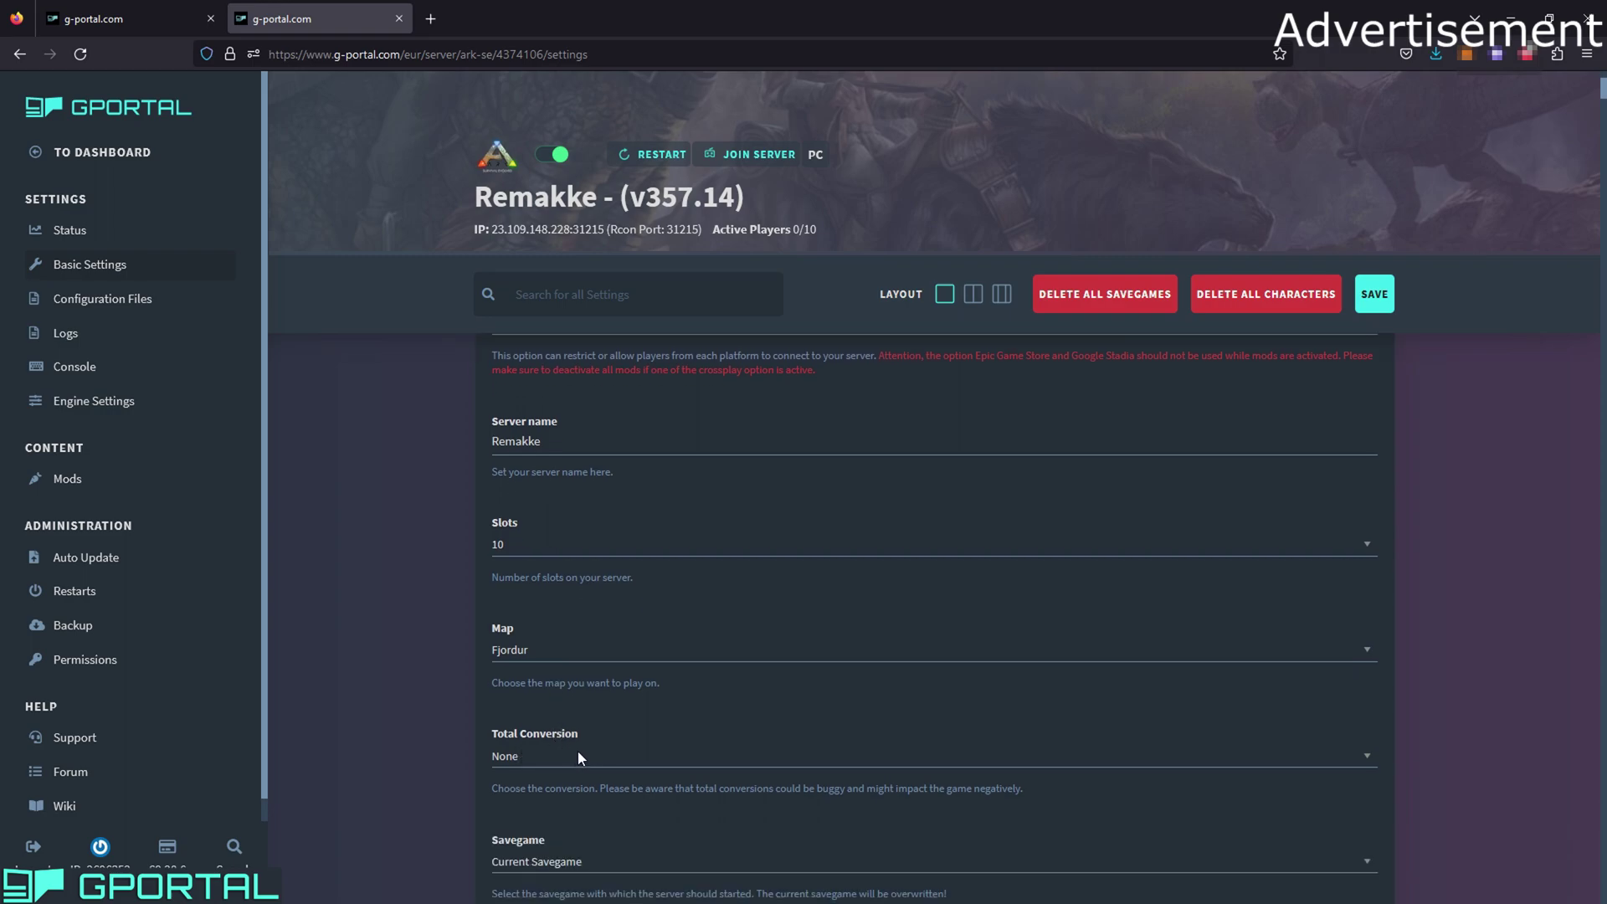
{"action": "scroll", "coordinate": [629, 862], "scroll_direction": "down", "scroll_amount": 1}
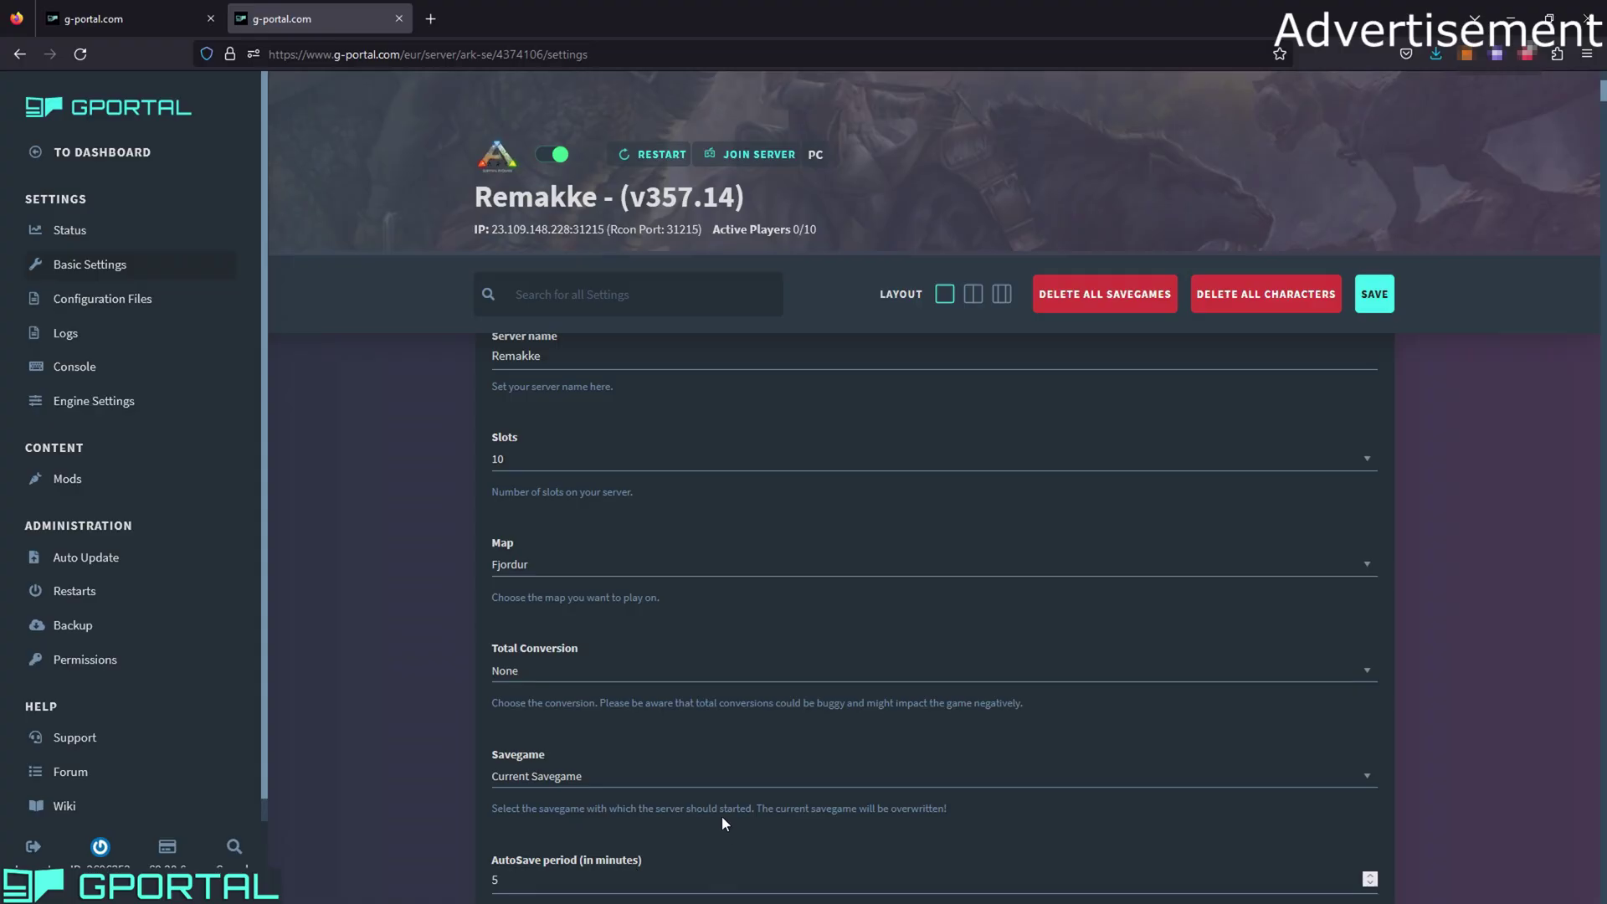
{"action": "scroll", "coordinate": [728, 795], "scroll_direction": "down", "scroll_amount": 8}
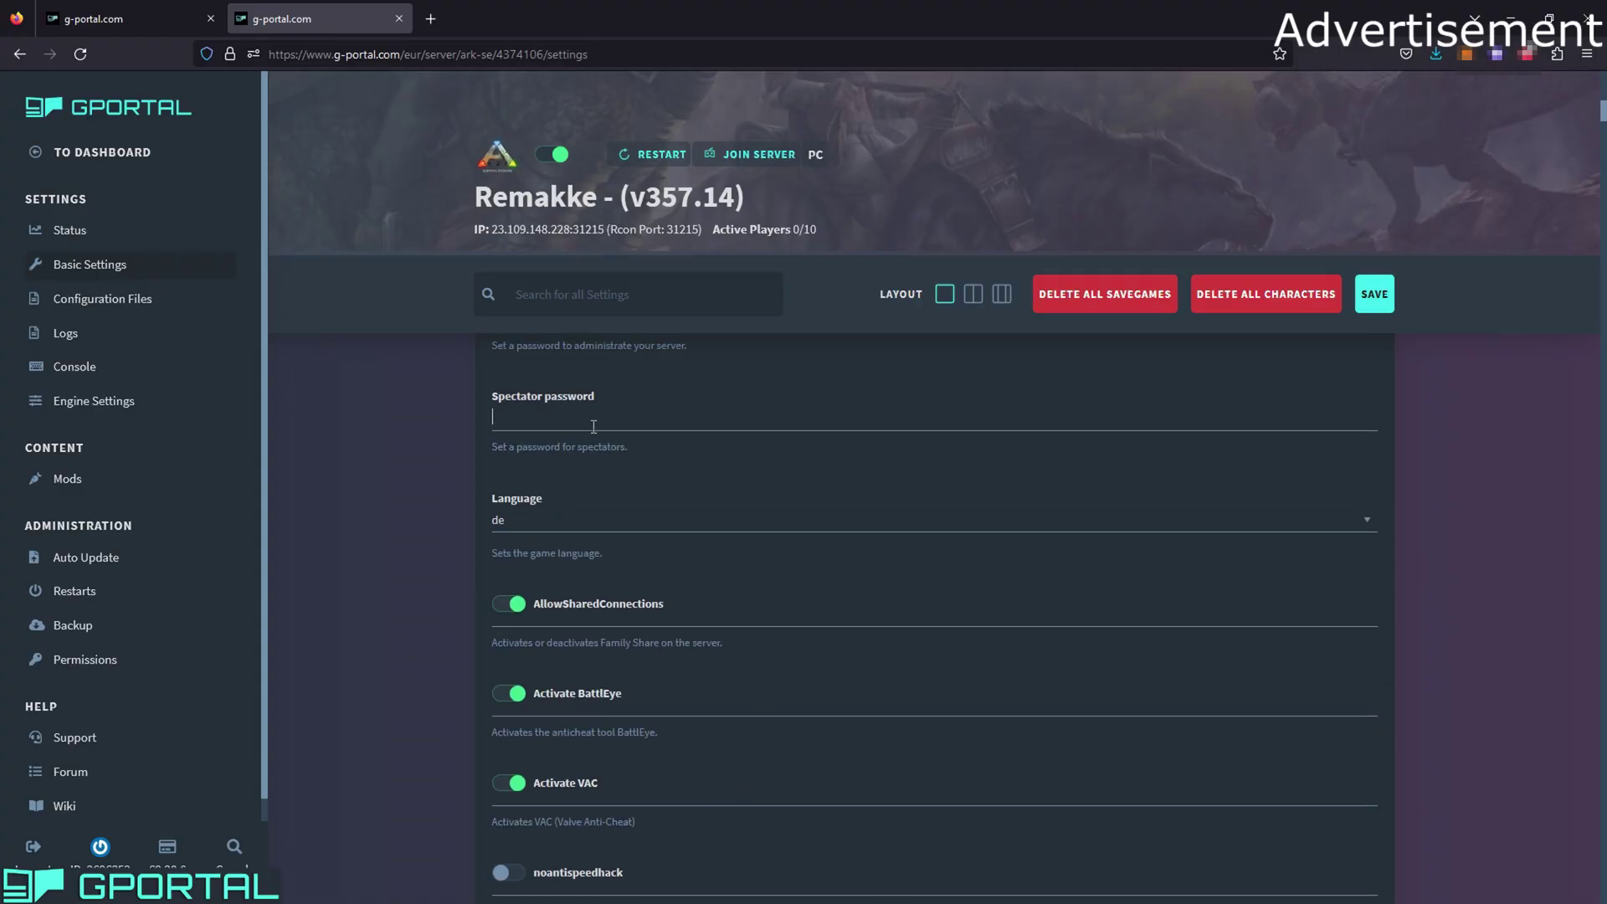
{"action": "left_click", "coordinate": [609, 520]}
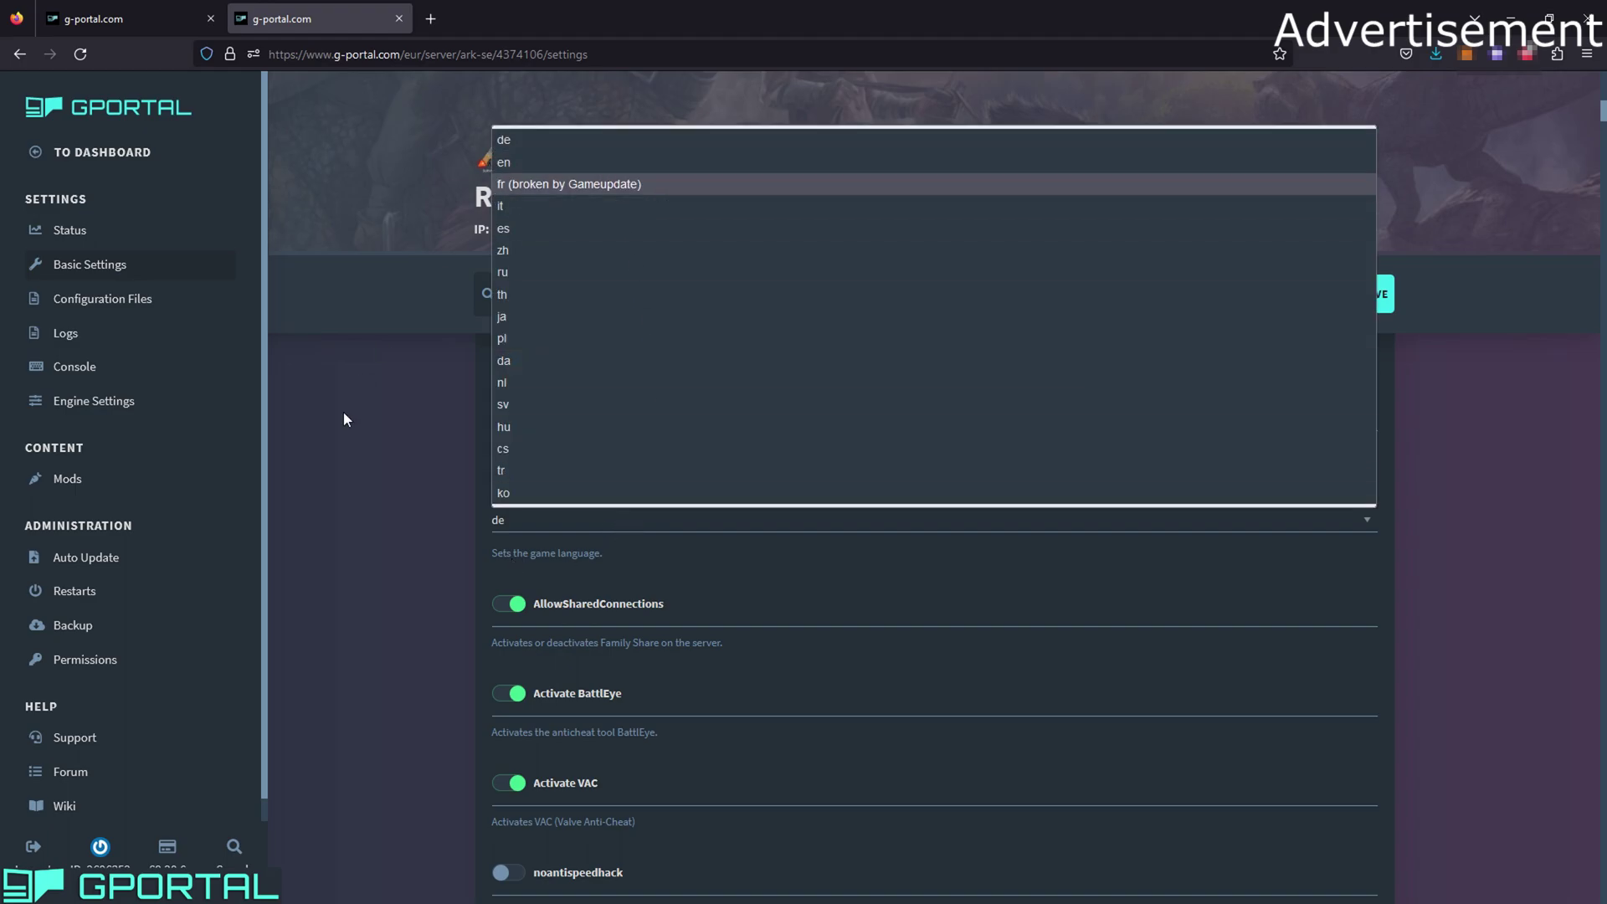
{"action": "left_click", "coordinate": [408, 511]}
{"action": "left_click", "coordinate": [564, 524]}
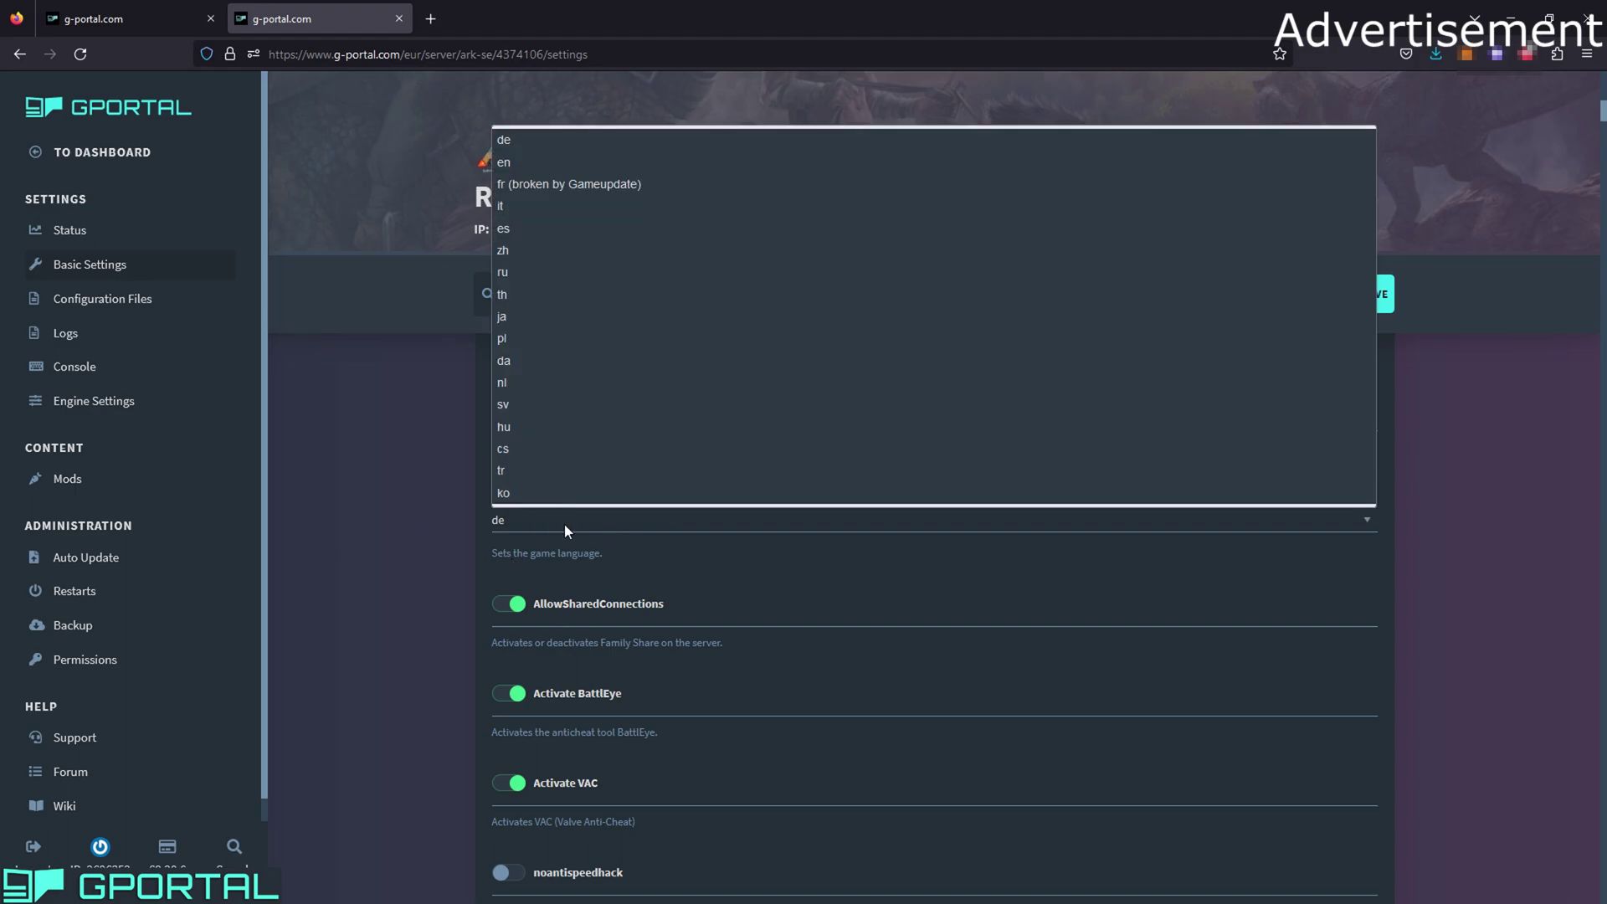
{"action": "left_click", "coordinate": [358, 432]}
{"action": "scroll", "coordinate": [761, 509], "scroll_direction": "down", "scroll_amount": 10}
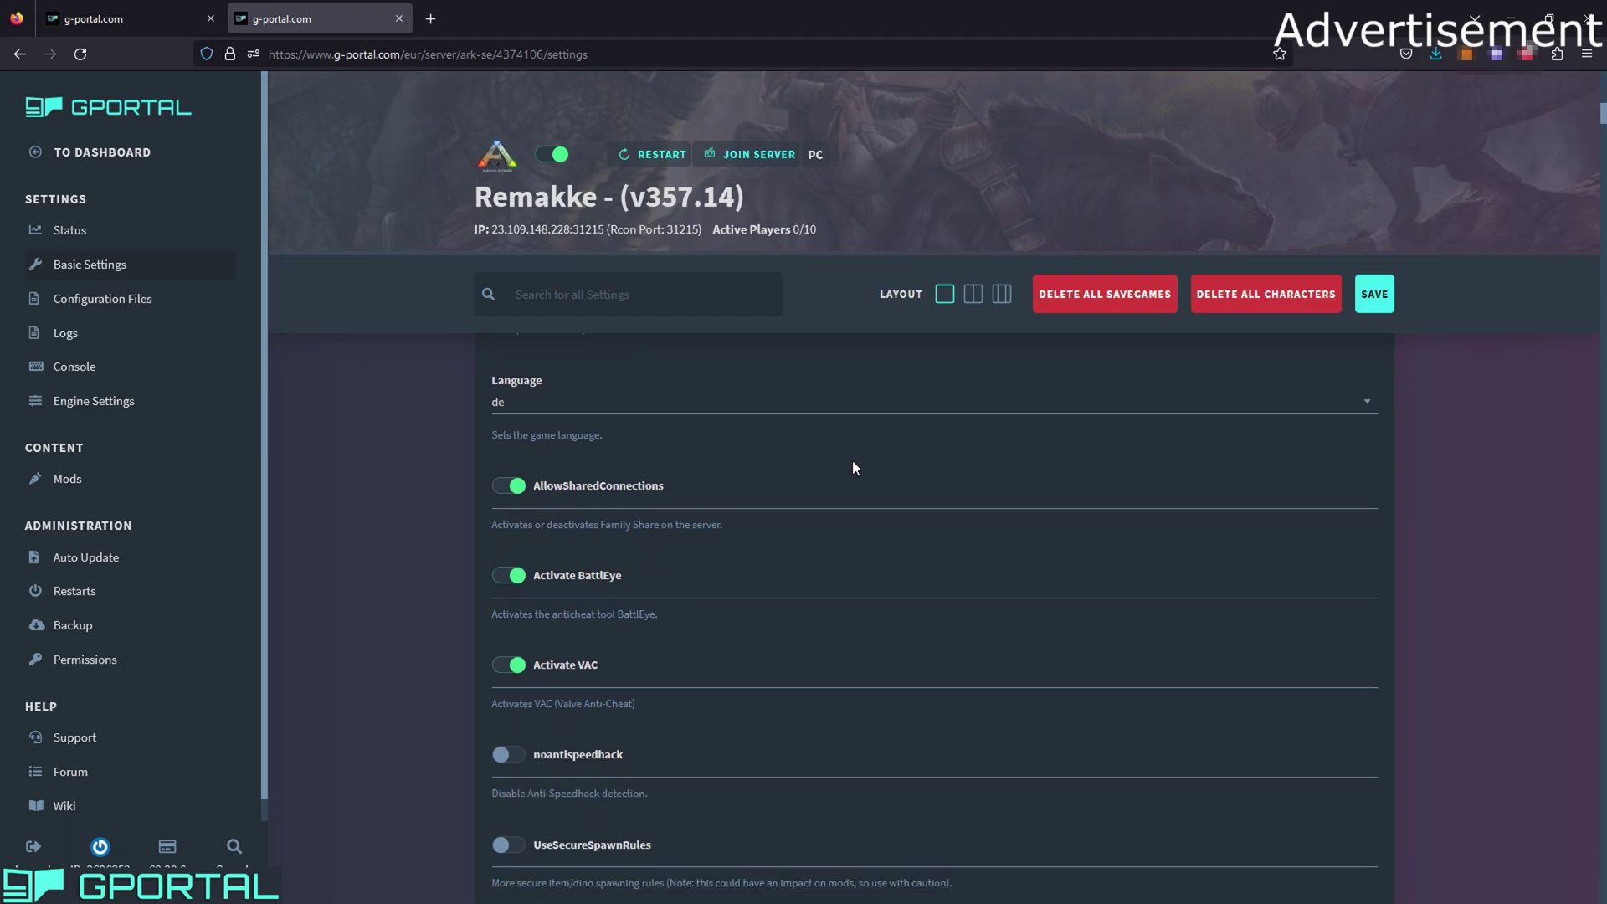
{"action": "scroll", "coordinate": [852, 473], "scroll_direction": "down", "scroll_amount": 4}
{"action": "scroll", "coordinate": [847, 486], "scroll_direction": "up", "scroll_amount": 4}
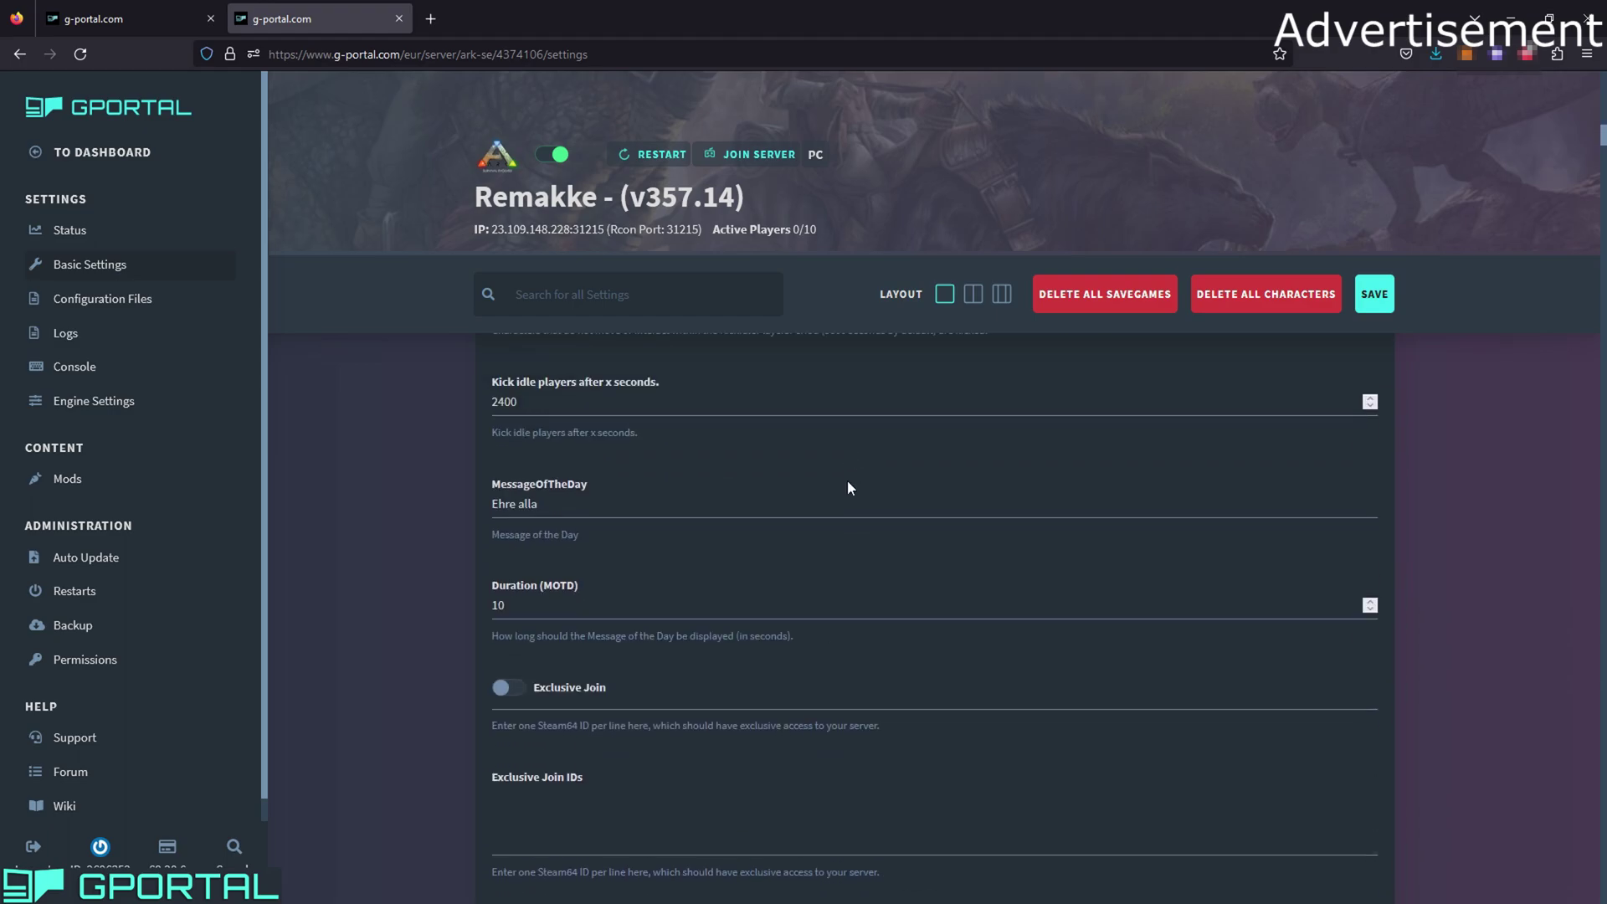
{"action": "scroll", "coordinate": [636, 501], "scroll_direction": "up", "scroll_amount": 2}
{"action": "scroll", "coordinate": [695, 519], "scroll_direction": "down", "scroll_amount": 2}
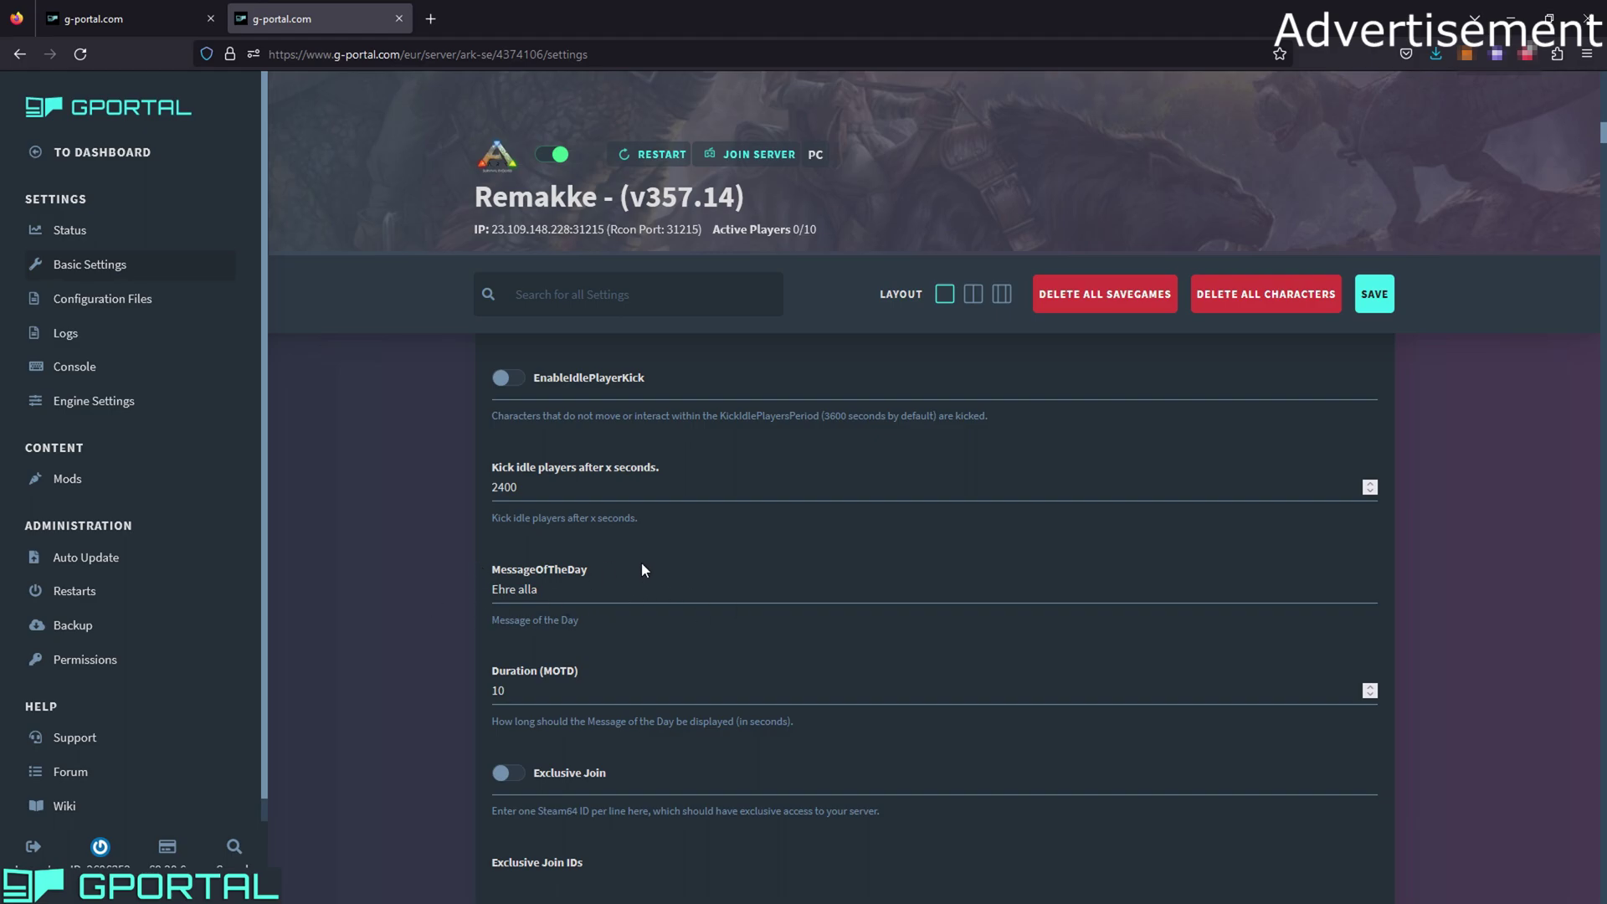
{"action": "scroll", "coordinate": [606, 603], "scroll_direction": "down", "scroll_amount": 10}
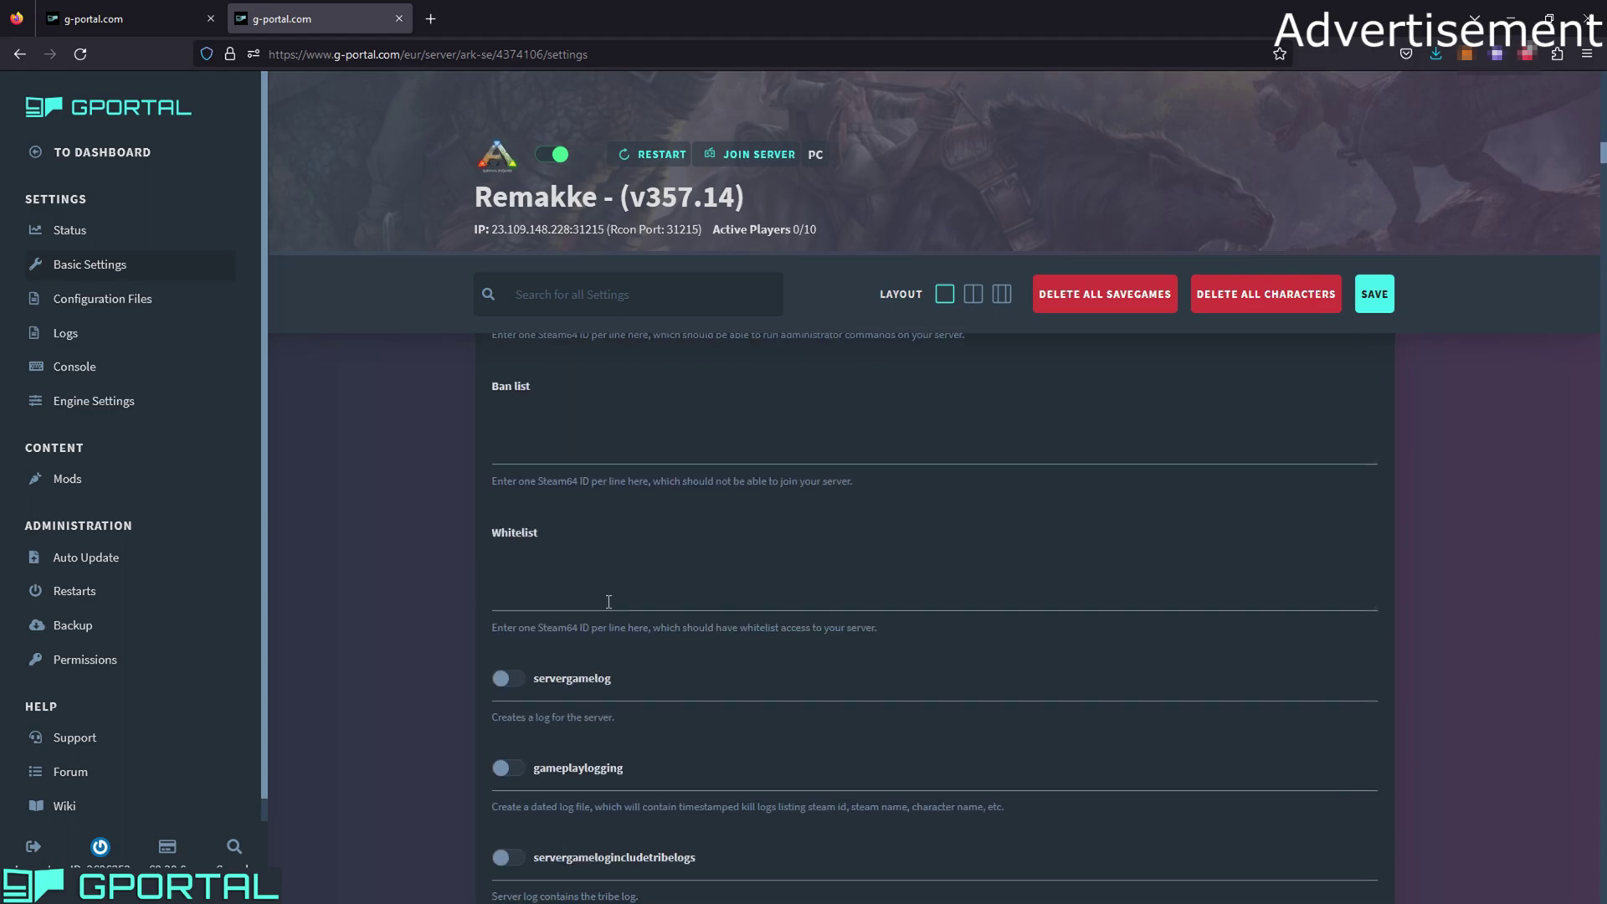
{"action": "scroll", "coordinate": [600, 604], "scroll_direction": "up", "scroll_amount": 5}
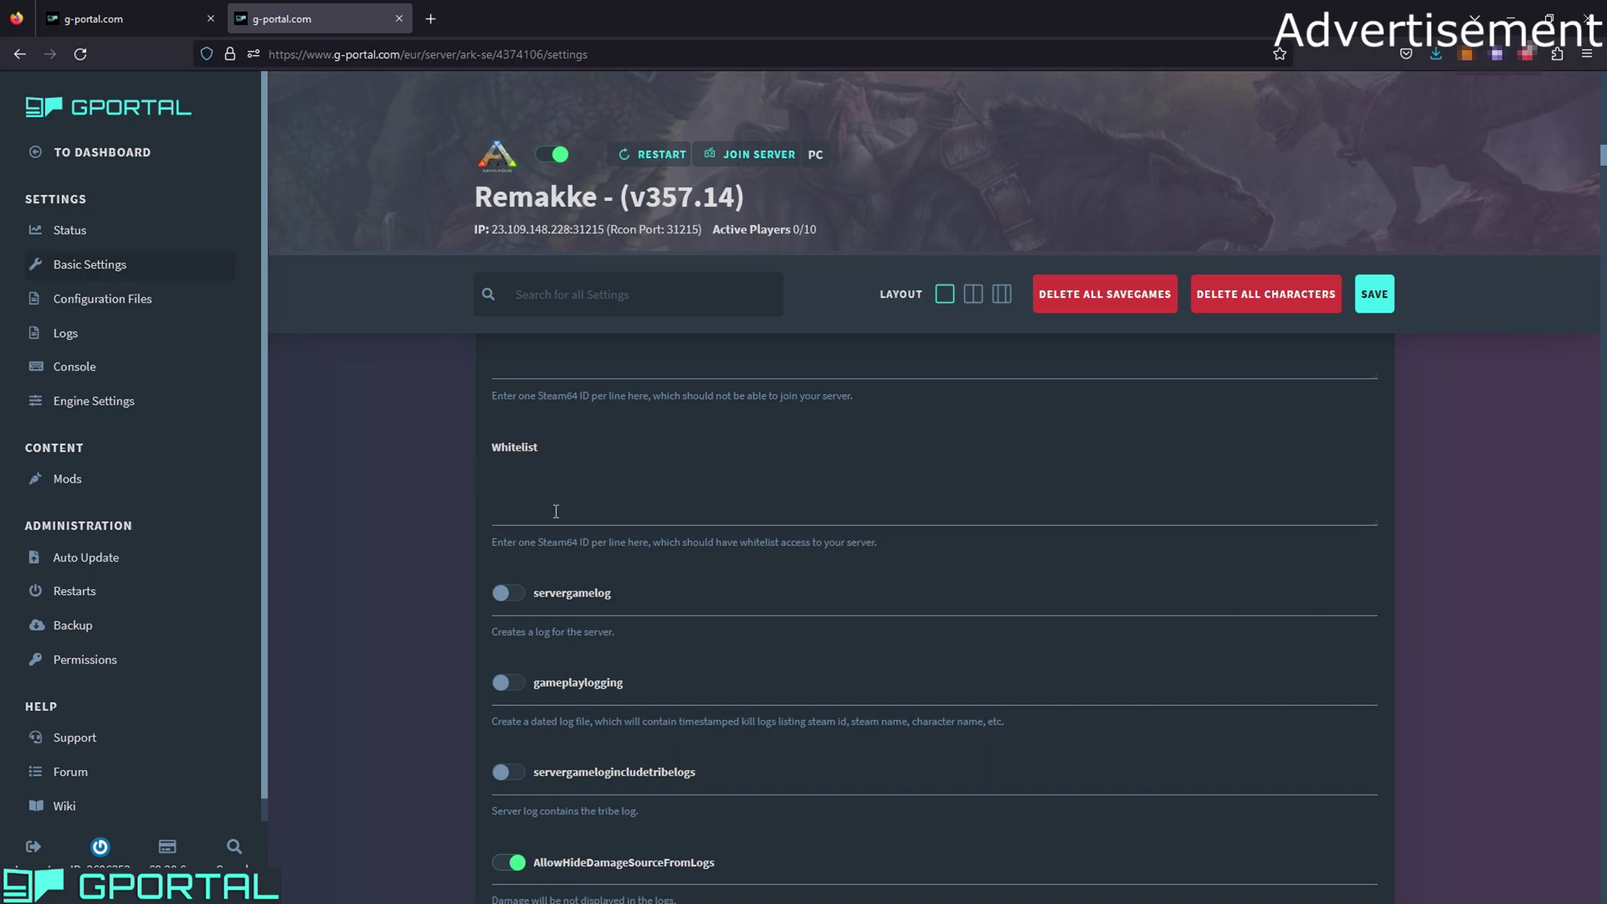
{"action": "scroll", "coordinate": [556, 511], "scroll_direction": "down", "scroll_amount": 8}
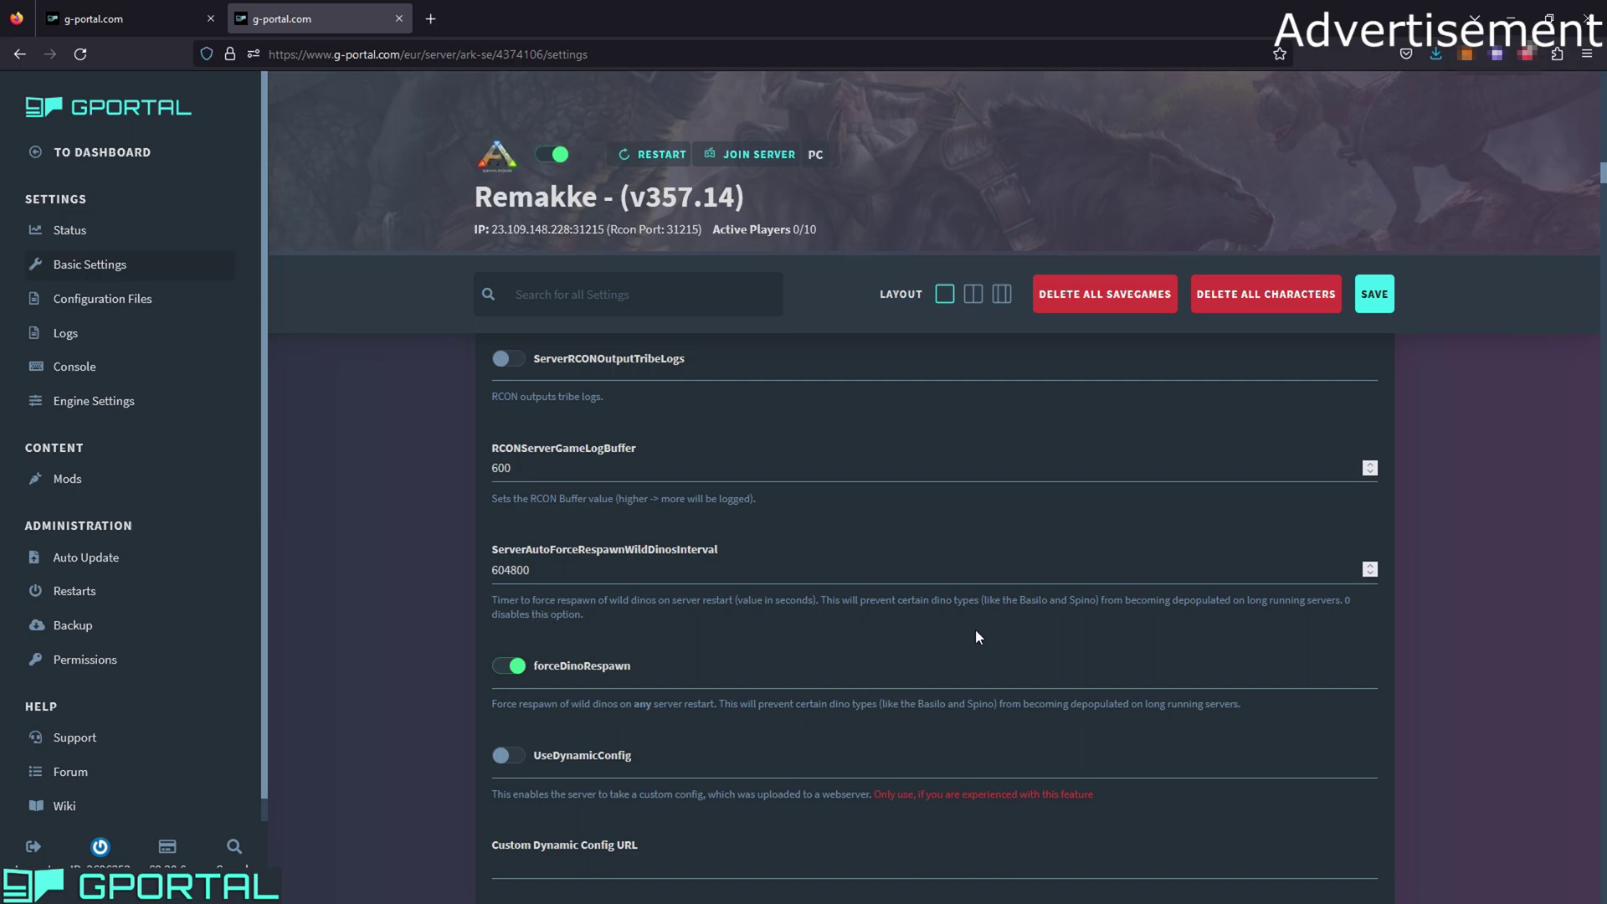
{"action": "scroll", "coordinate": [1006, 666], "scroll_direction": "up", "scroll_amount": 4}
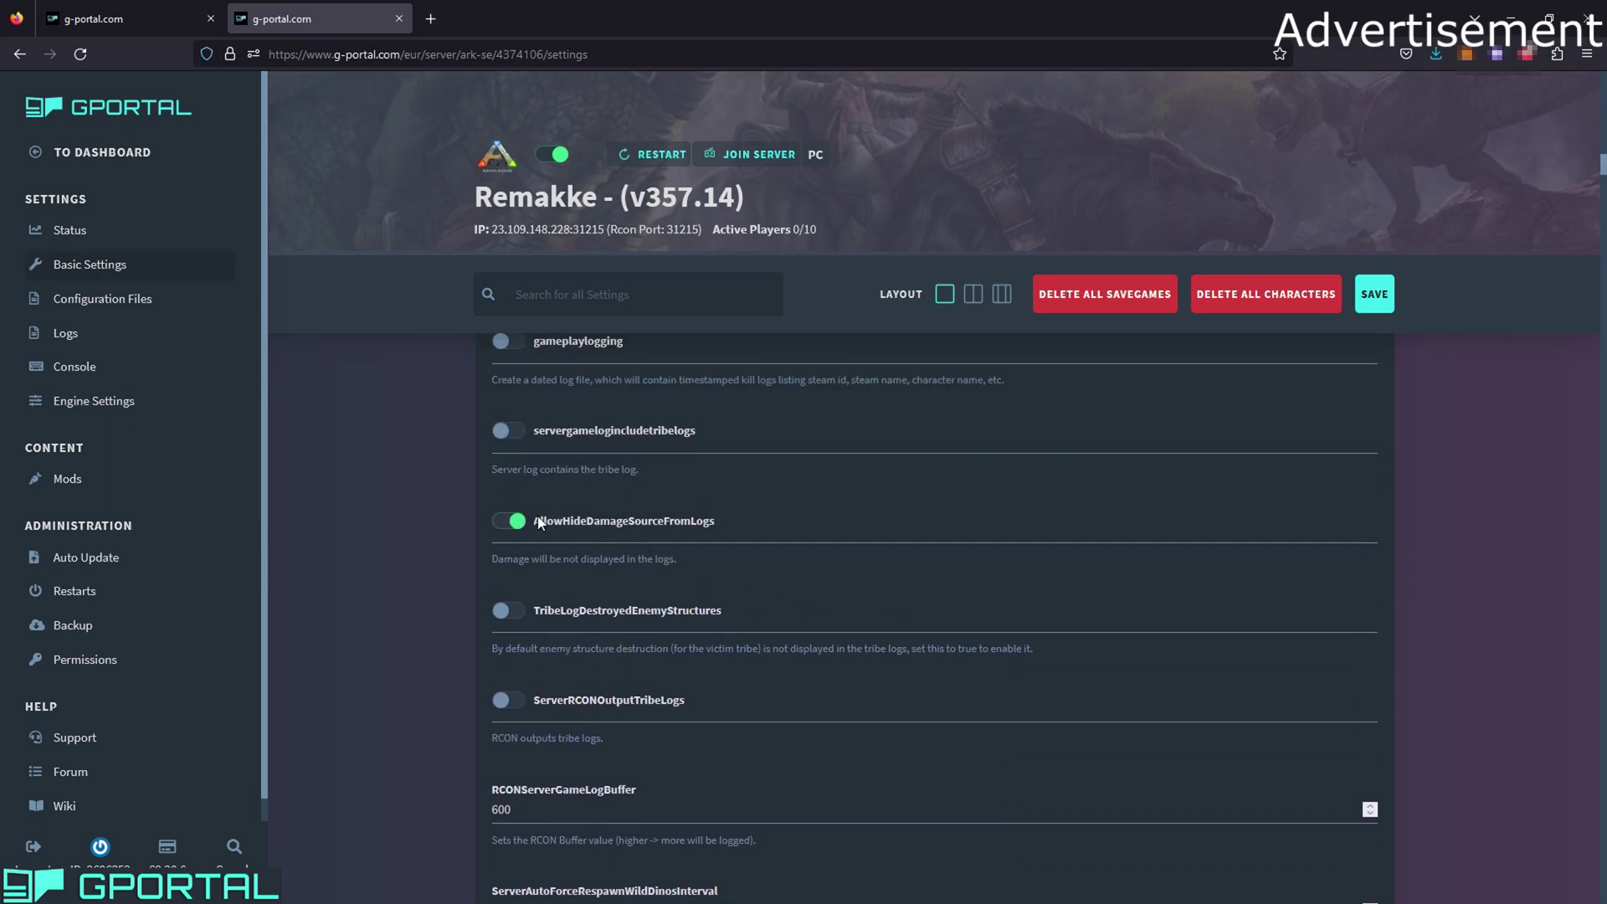
{"action": "scroll", "coordinate": [601, 521], "scroll_direction": "down", "scroll_amount": 15}
{"action": "scroll", "coordinate": [603, 521], "scroll_direction": "down", "scroll_amount": 6}
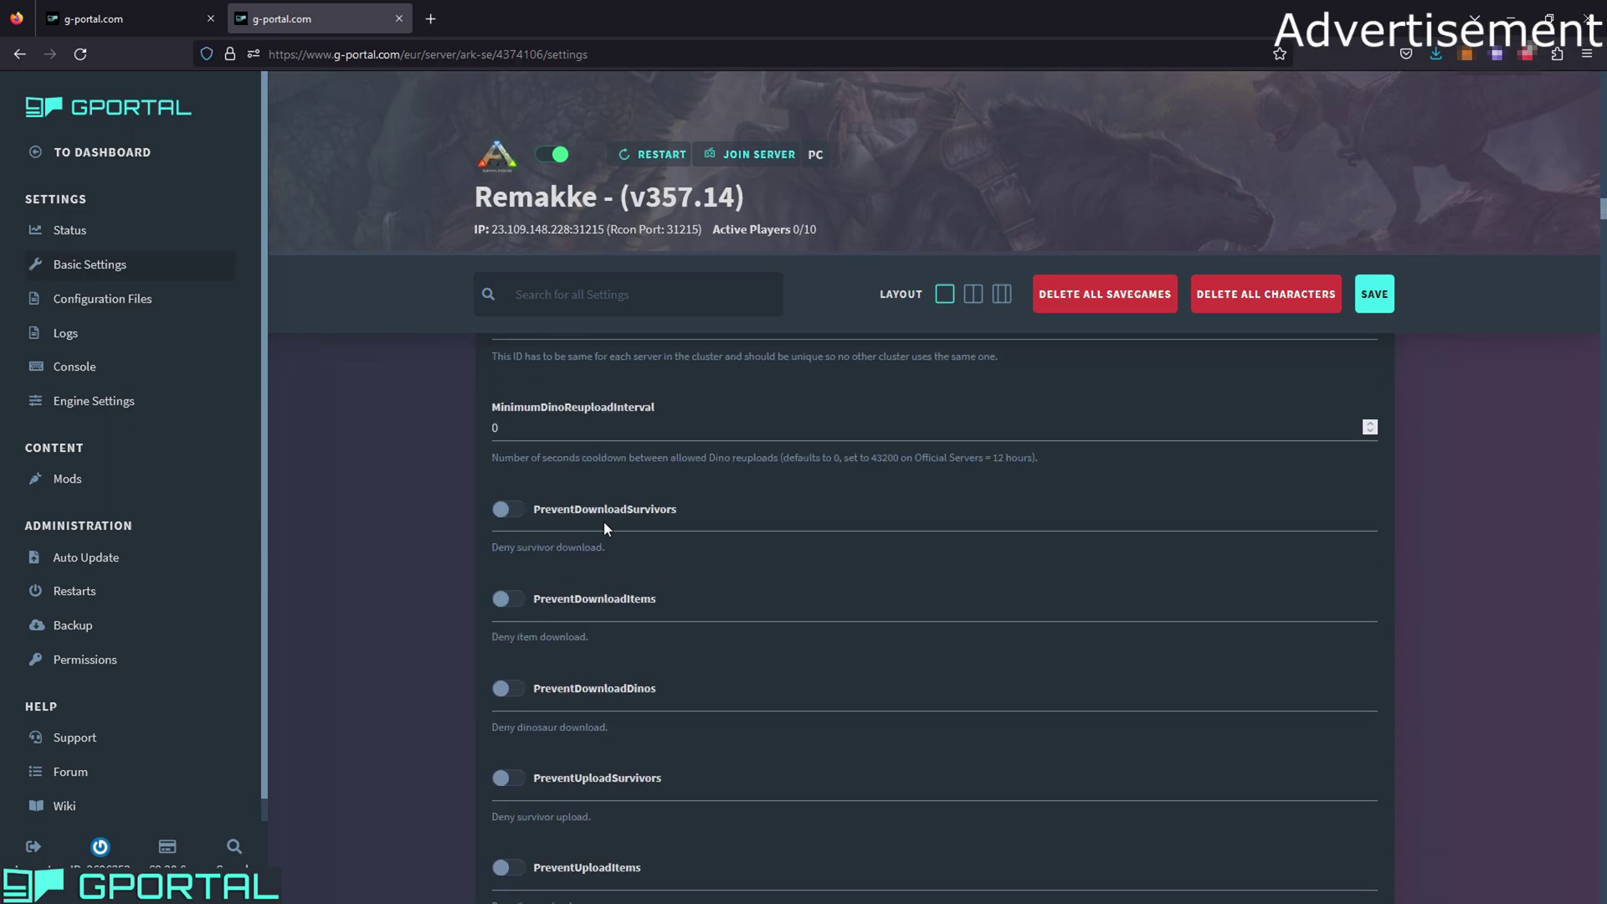
{"action": "scroll", "coordinate": [605, 520], "scroll_direction": "up", "scroll_amount": 9}
{"action": "scroll", "coordinate": [614, 529], "scroll_direction": "down", "scroll_amount": 11}
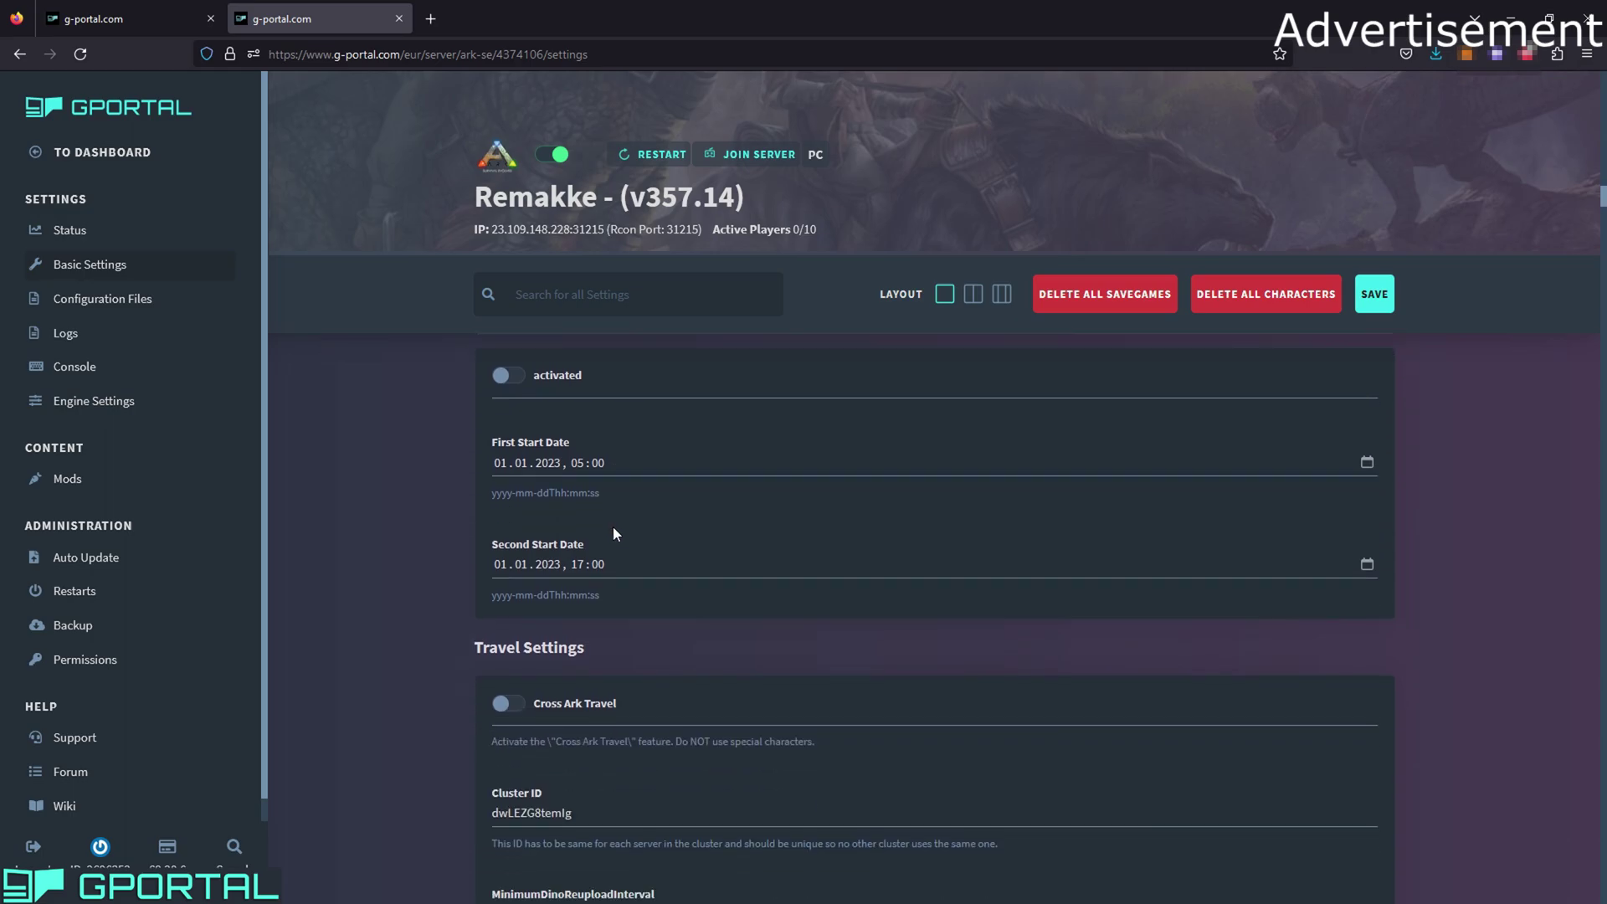
{"action": "scroll", "coordinate": [613, 533], "scroll_direction": "down", "scroll_amount": 10}
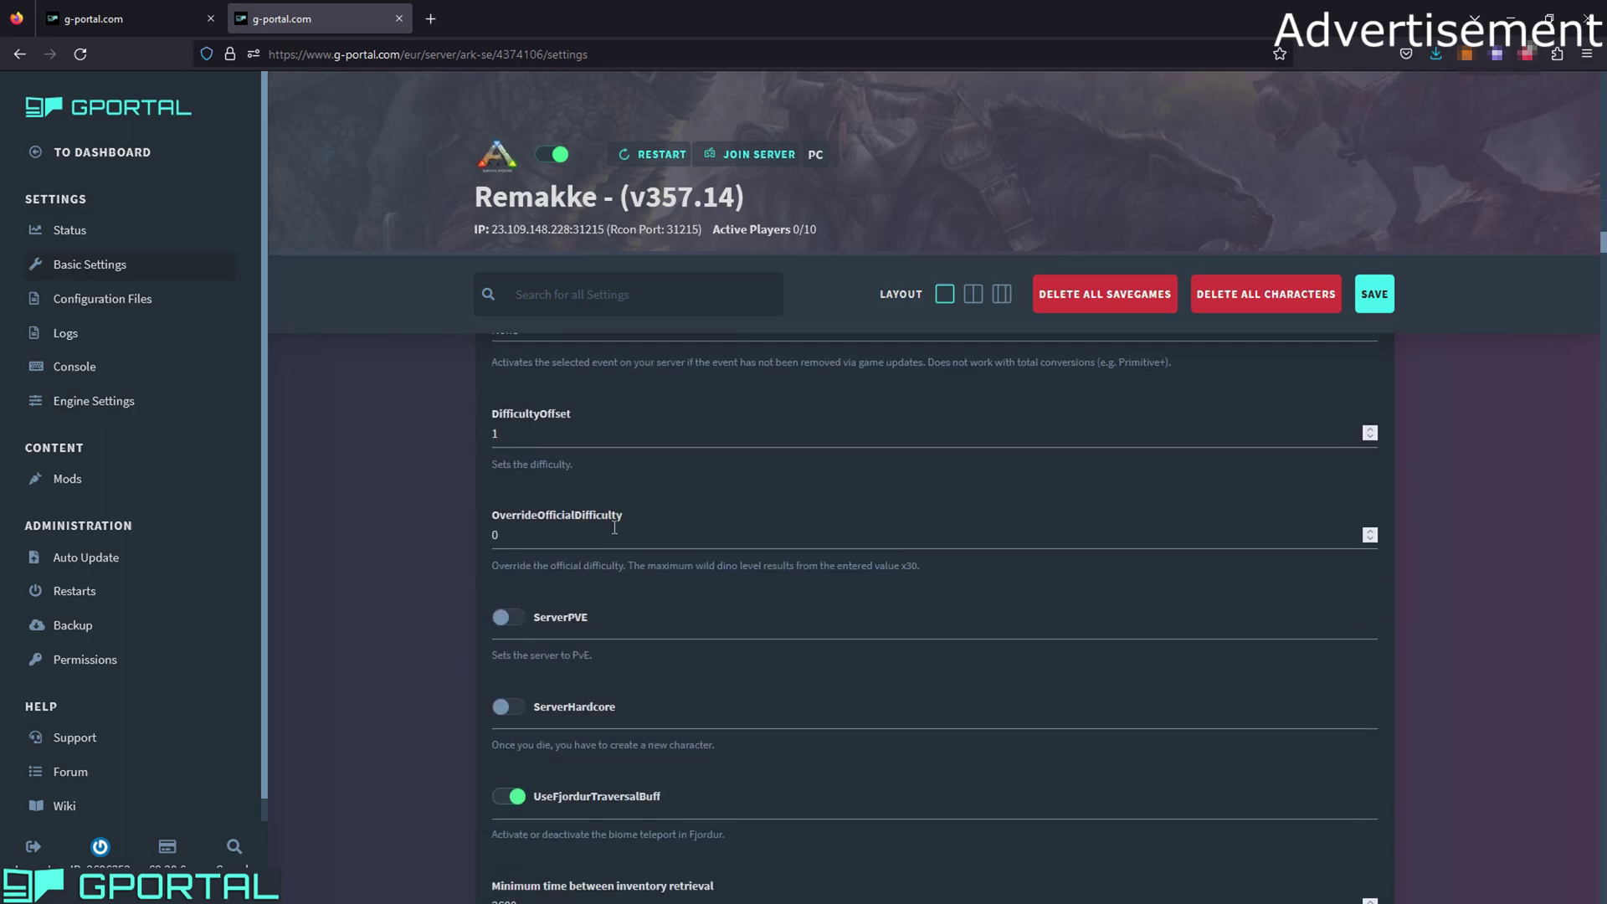
{"action": "scroll", "coordinate": [613, 526], "scroll_direction": "down", "scroll_amount": 8}
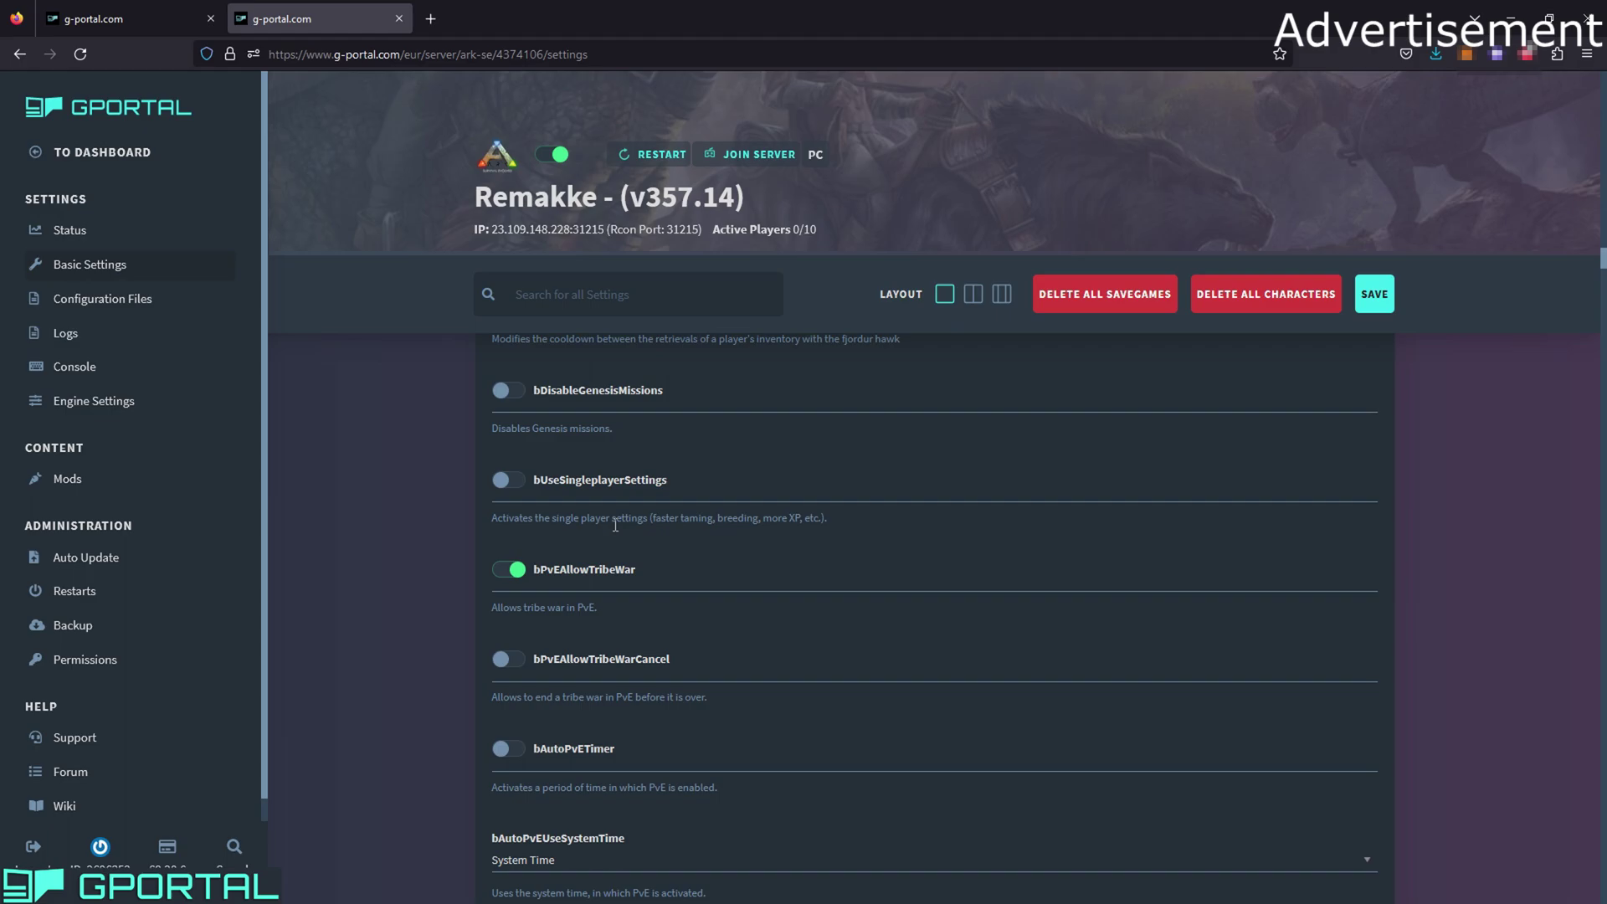
{"action": "scroll", "coordinate": [615, 524], "scroll_direction": "down", "scroll_amount": 3}
{"action": "scroll", "coordinate": [485, 545], "scroll_direction": "up", "scroll_amount": 5}
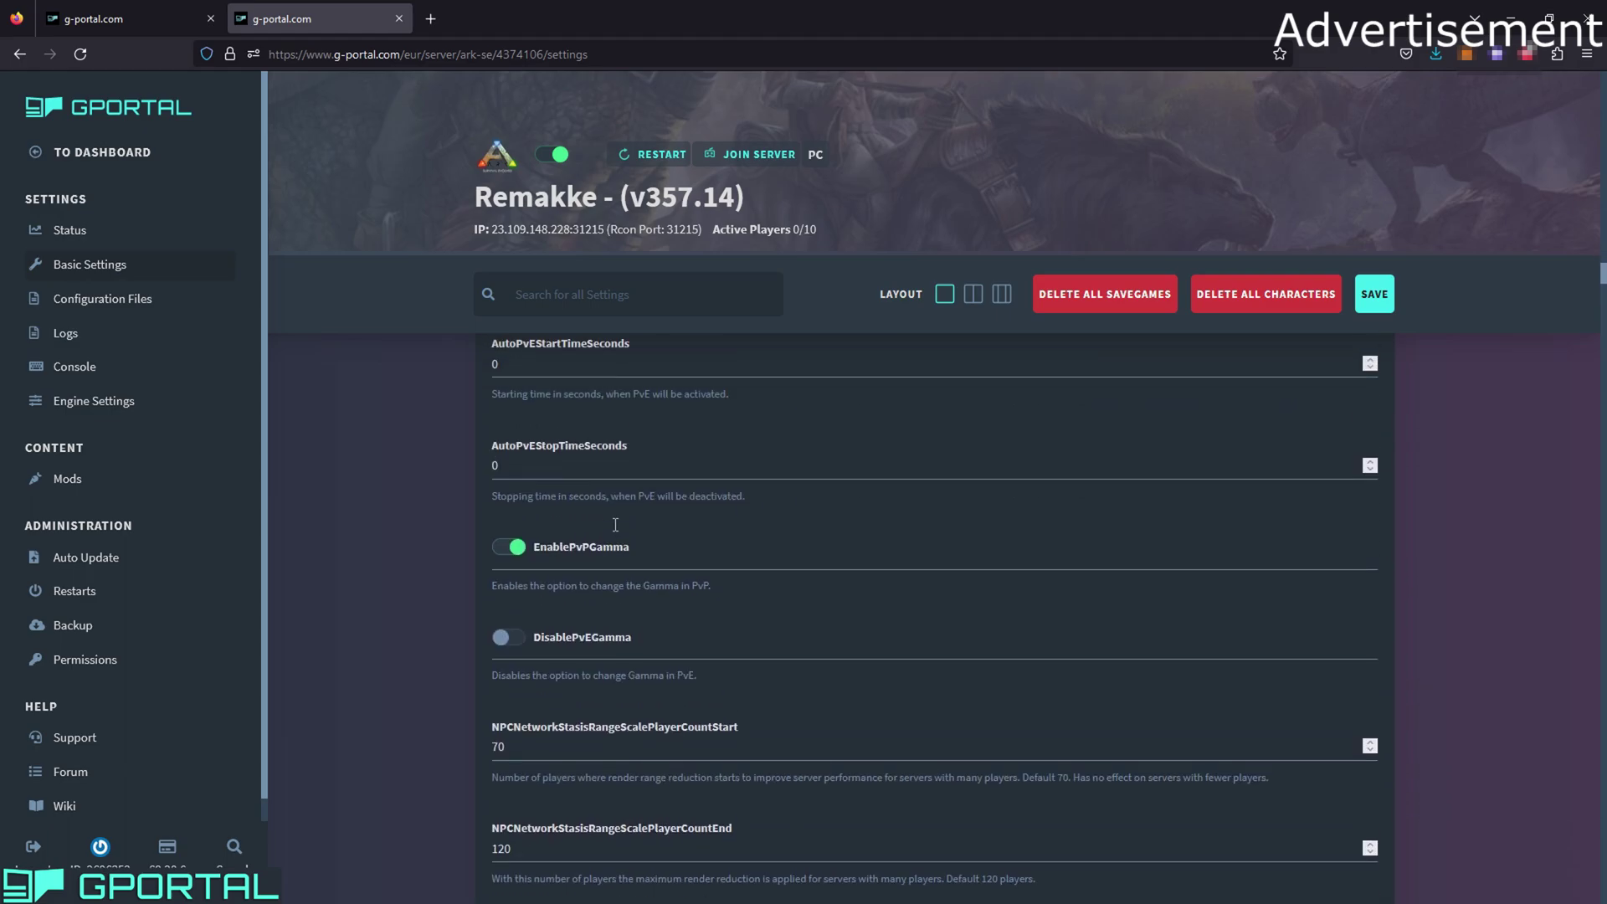
{"action": "scroll", "coordinate": [642, 565], "scroll_direction": "down", "scroll_amount": 6}
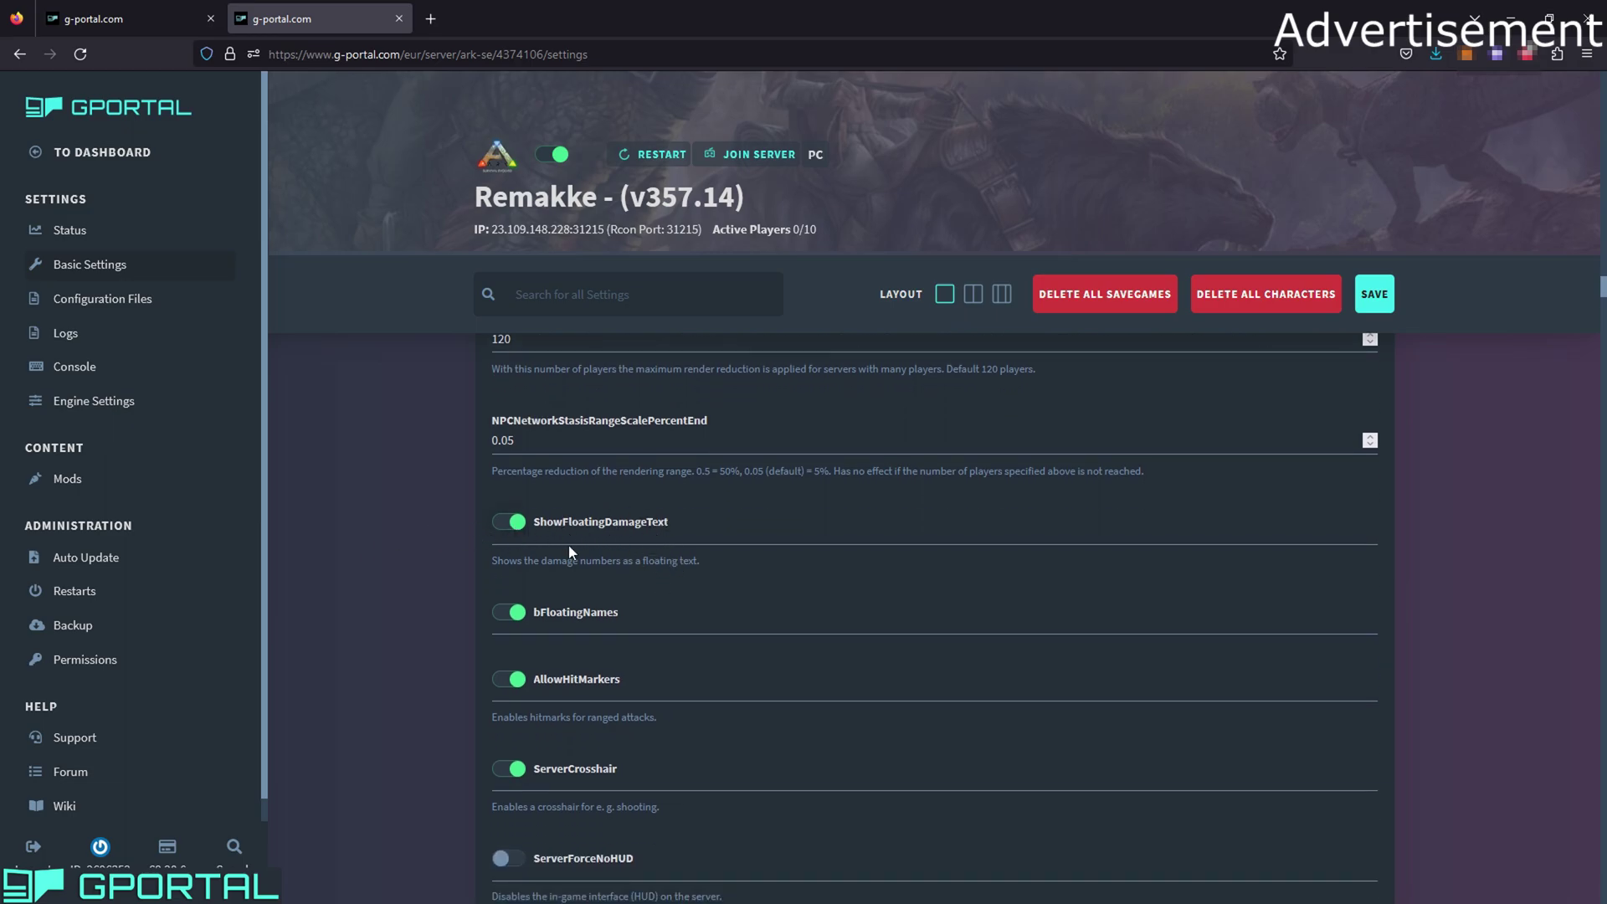
{"action": "scroll", "coordinate": [538, 549], "scroll_direction": "down", "scroll_amount": 4}
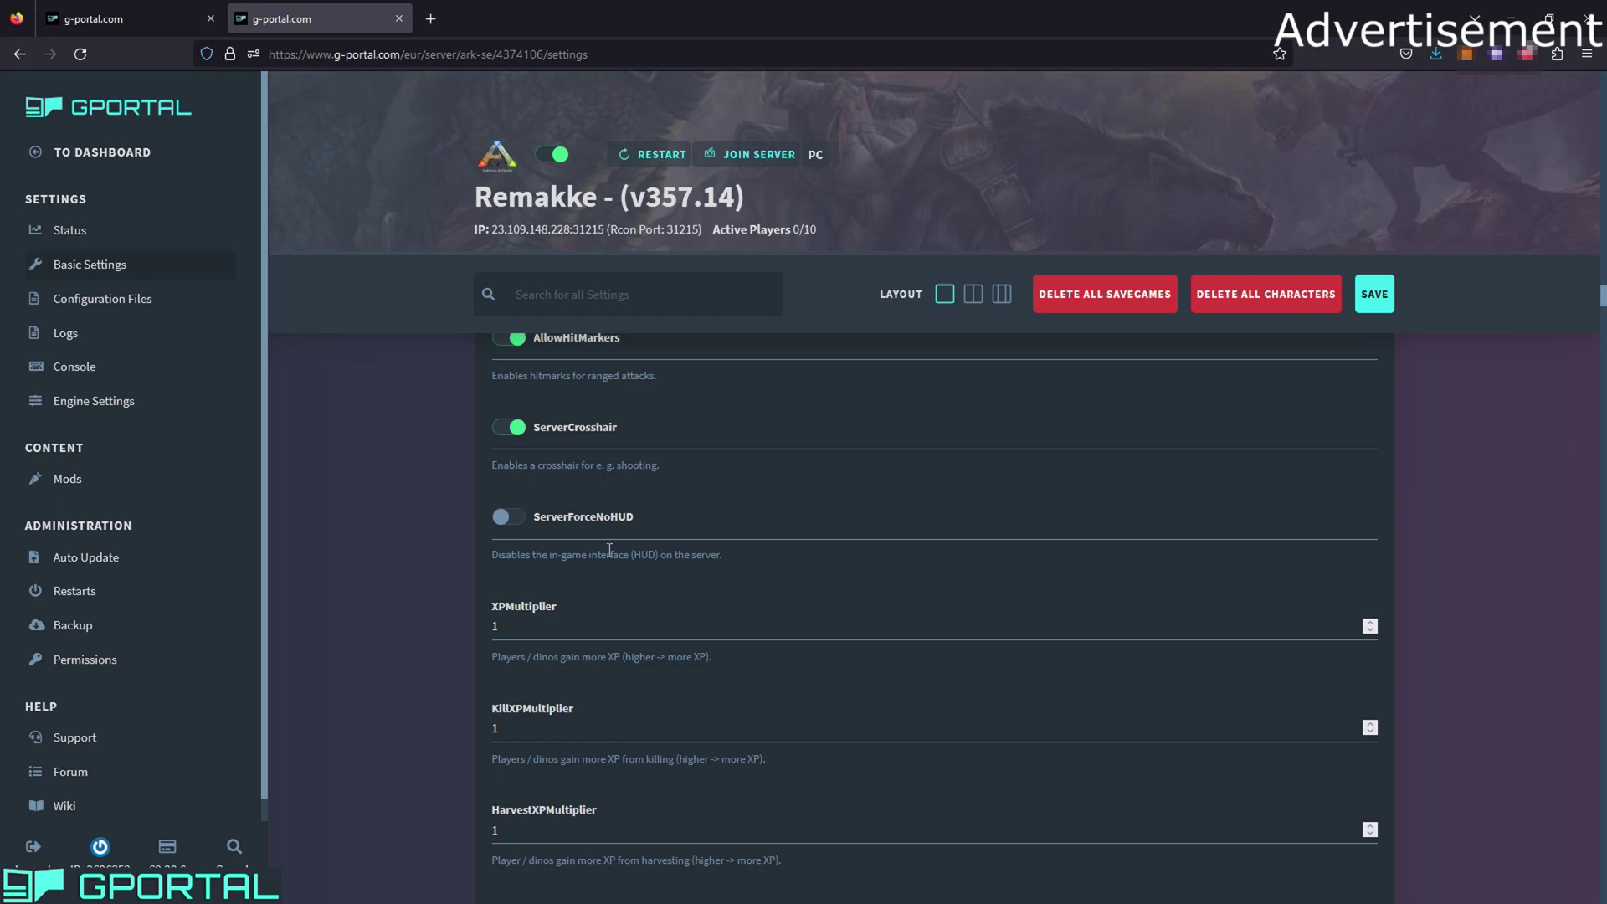
{"action": "scroll", "coordinate": [609, 550], "scroll_direction": "down", "scroll_amount": 8}
{"action": "scroll", "coordinate": [613, 560], "scroll_direction": "up", "scroll_amount": 6}
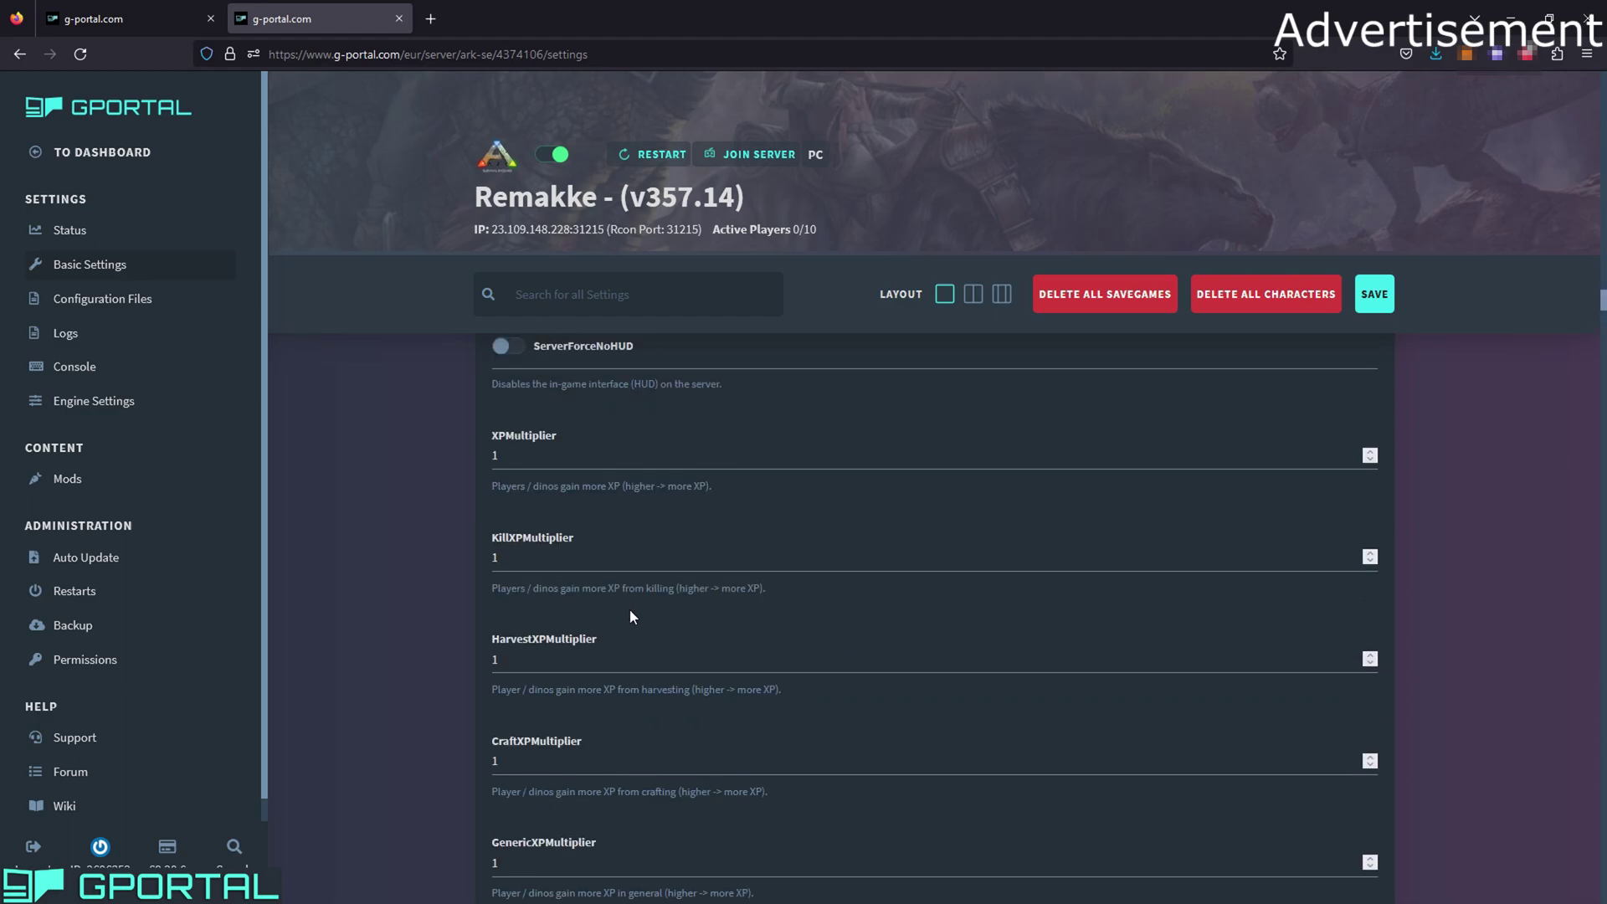
{"action": "scroll", "coordinate": [629, 617], "scroll_direction": "up", "scroll_amount": 2}
{"action": "scroll", "coordinate": [529, 665], "scroll_direction": "down", "scroll_amount": 2}
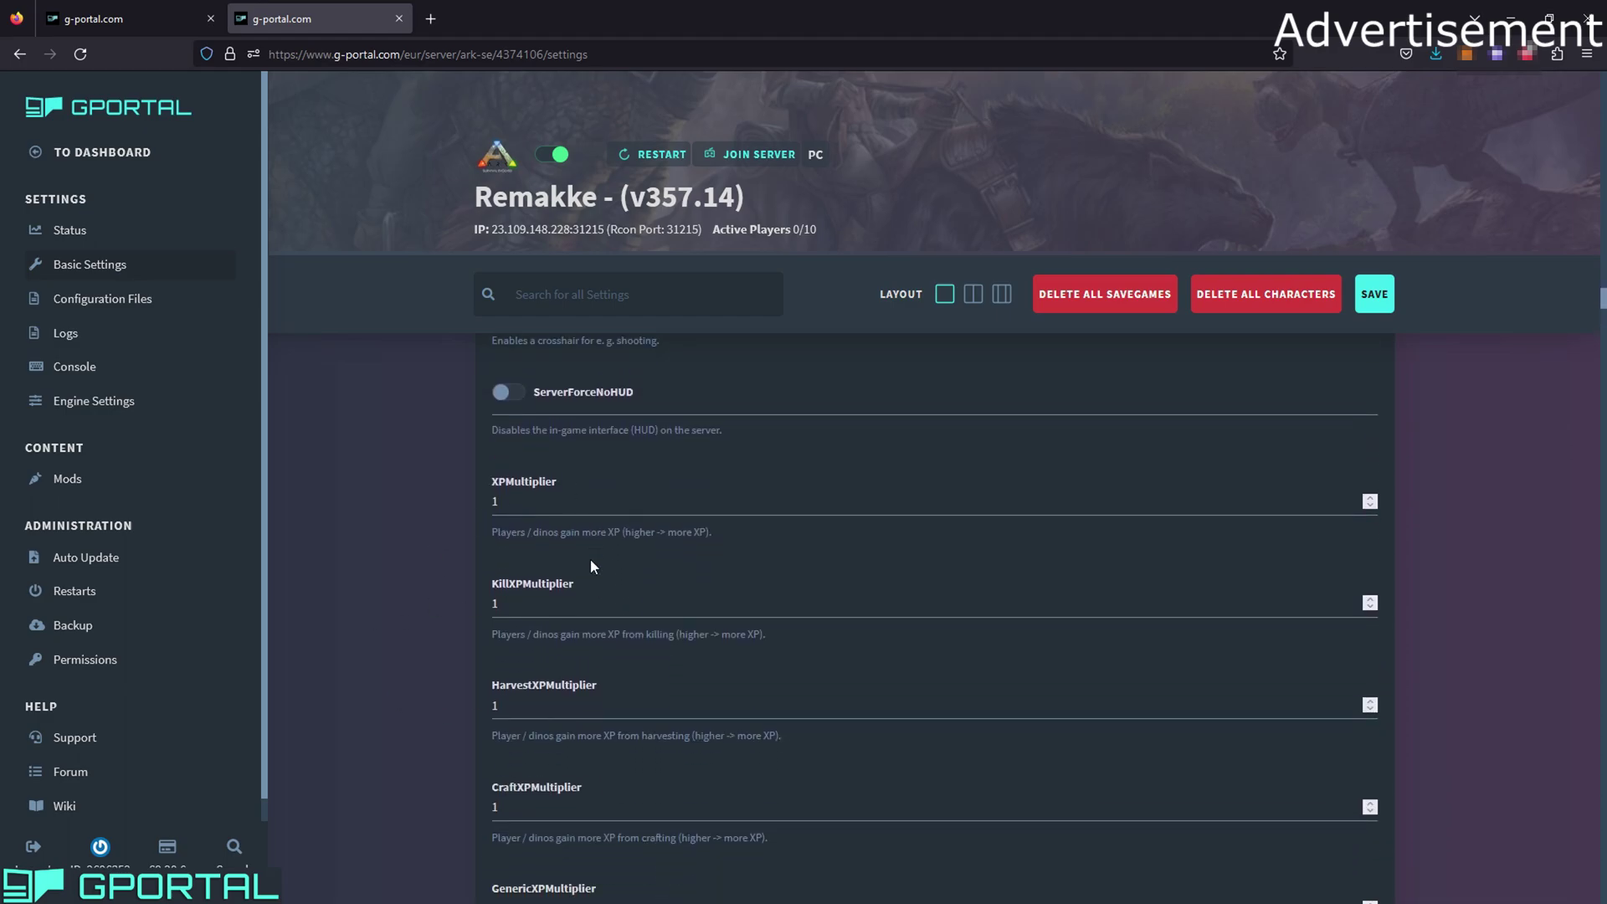
{"action": "scroll", "coordinate": [591, 567], "scroll_direction": "down", "scroll_amount": 15}
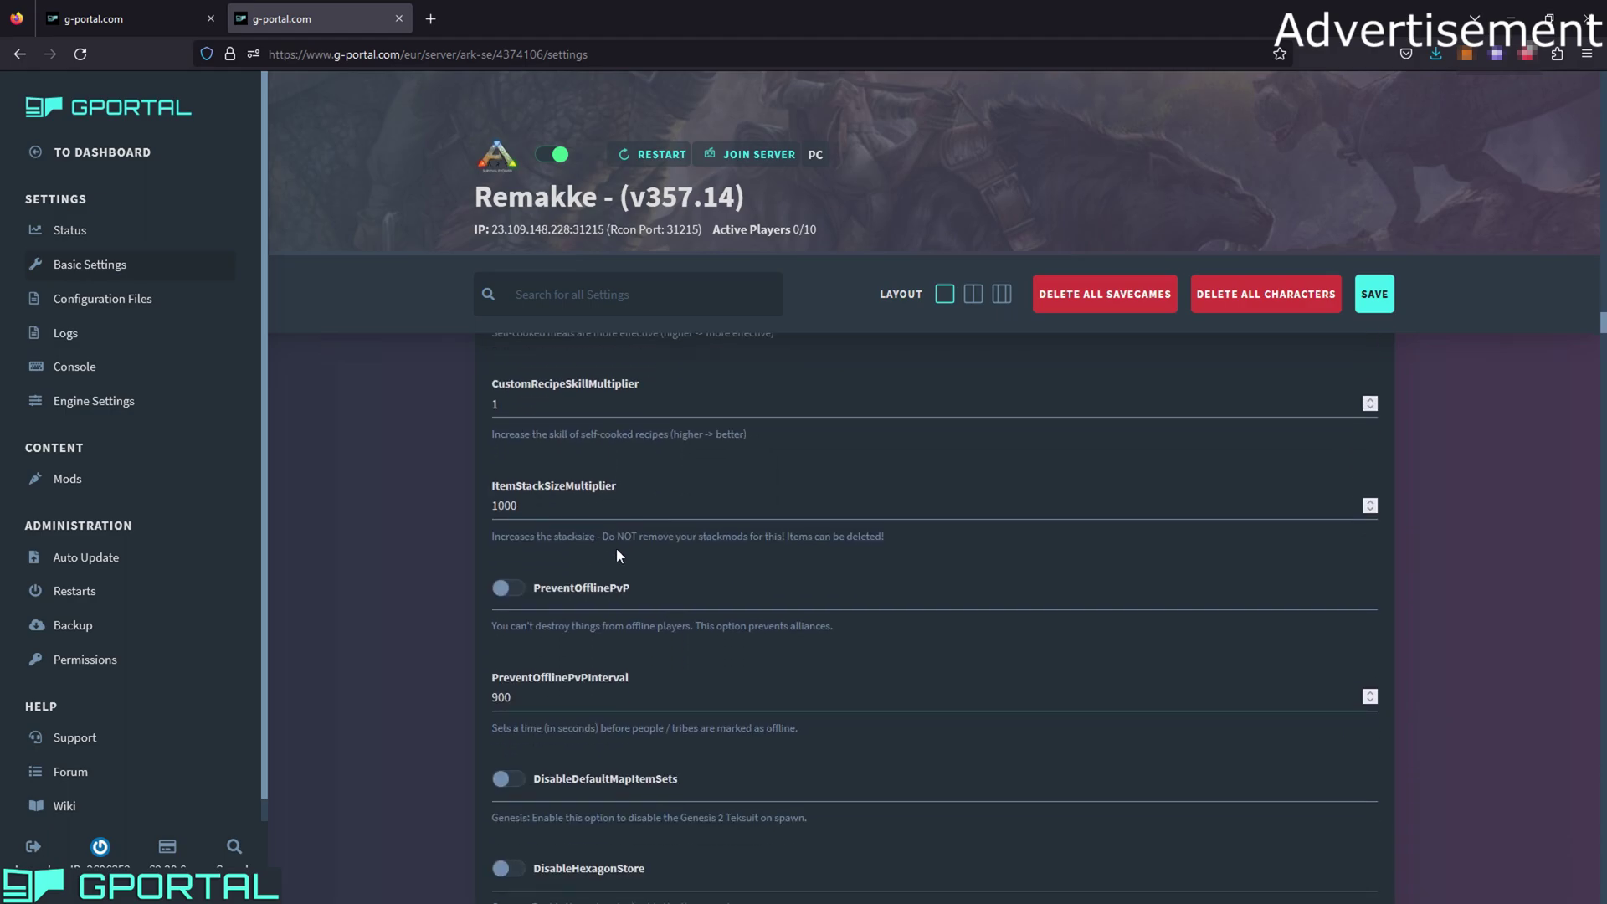
{"action": "scroll", "coordinate": [616, 548], "scroll_direction": "down", "scroll_amount": 2}
{"action": "scroll", "coordinate": [585, 531], "scroll_direction": "up", "scroll_amount": 2}
{"action": "scroll", "coordinate": [435, 509], "scroll_direction": "down", "scroll_amount": 5}
{"action": "scroll", "coordinate": [457, 511], "scroll_direction": "down", "scroll_amount": 10}
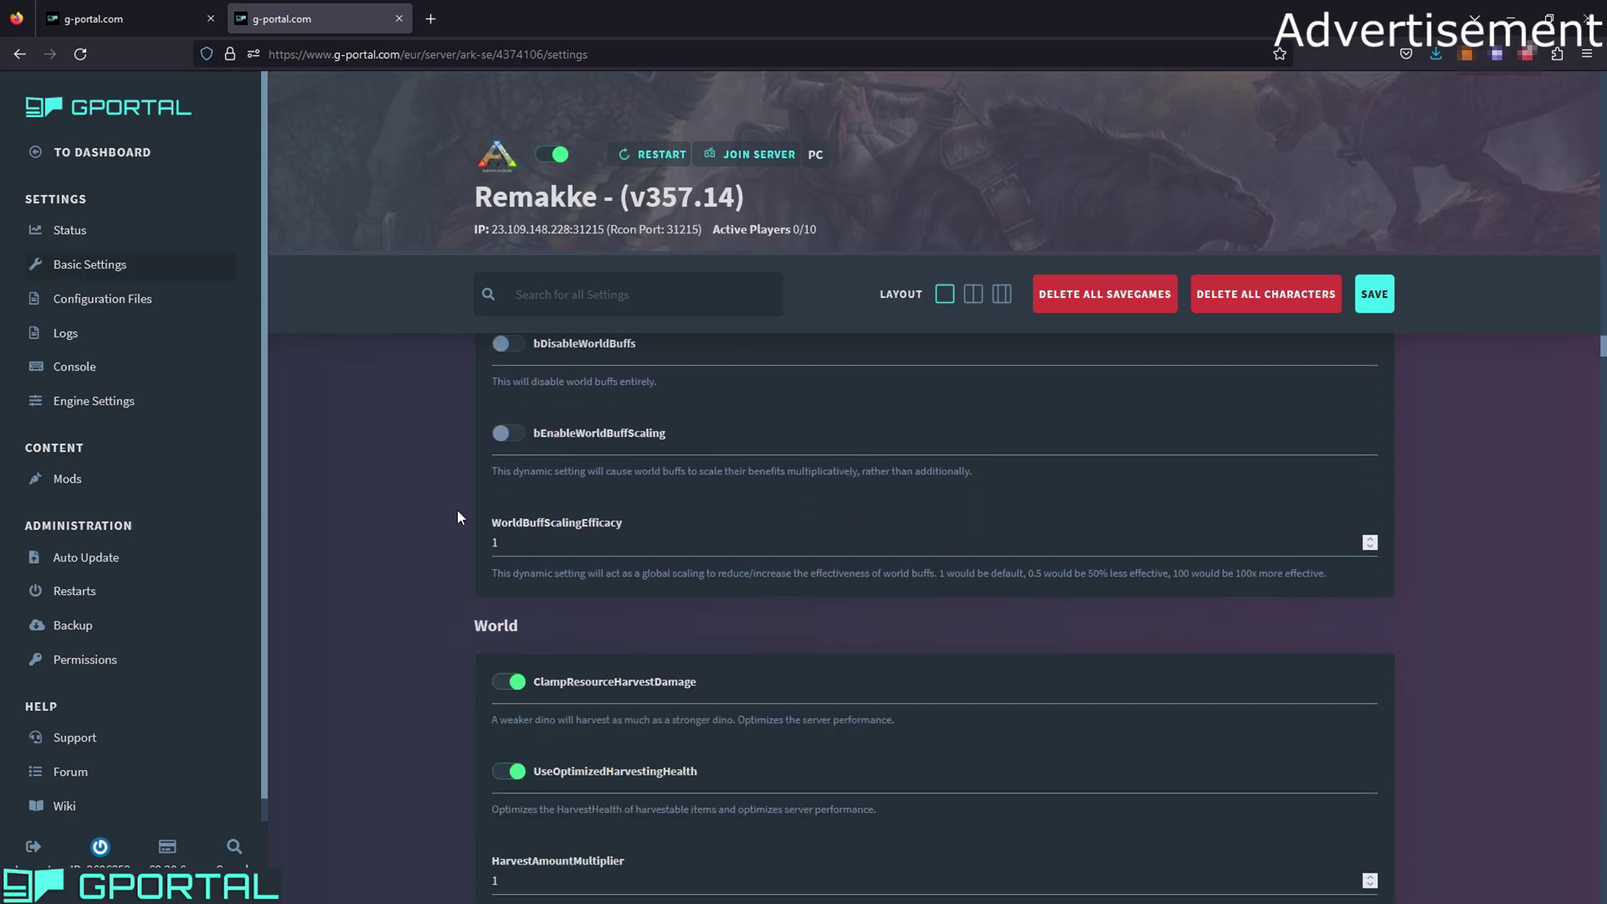
{"action": "scroll", "coordinate": [460, 509], "scroll_direction": "down", "scroll_amount": 4}
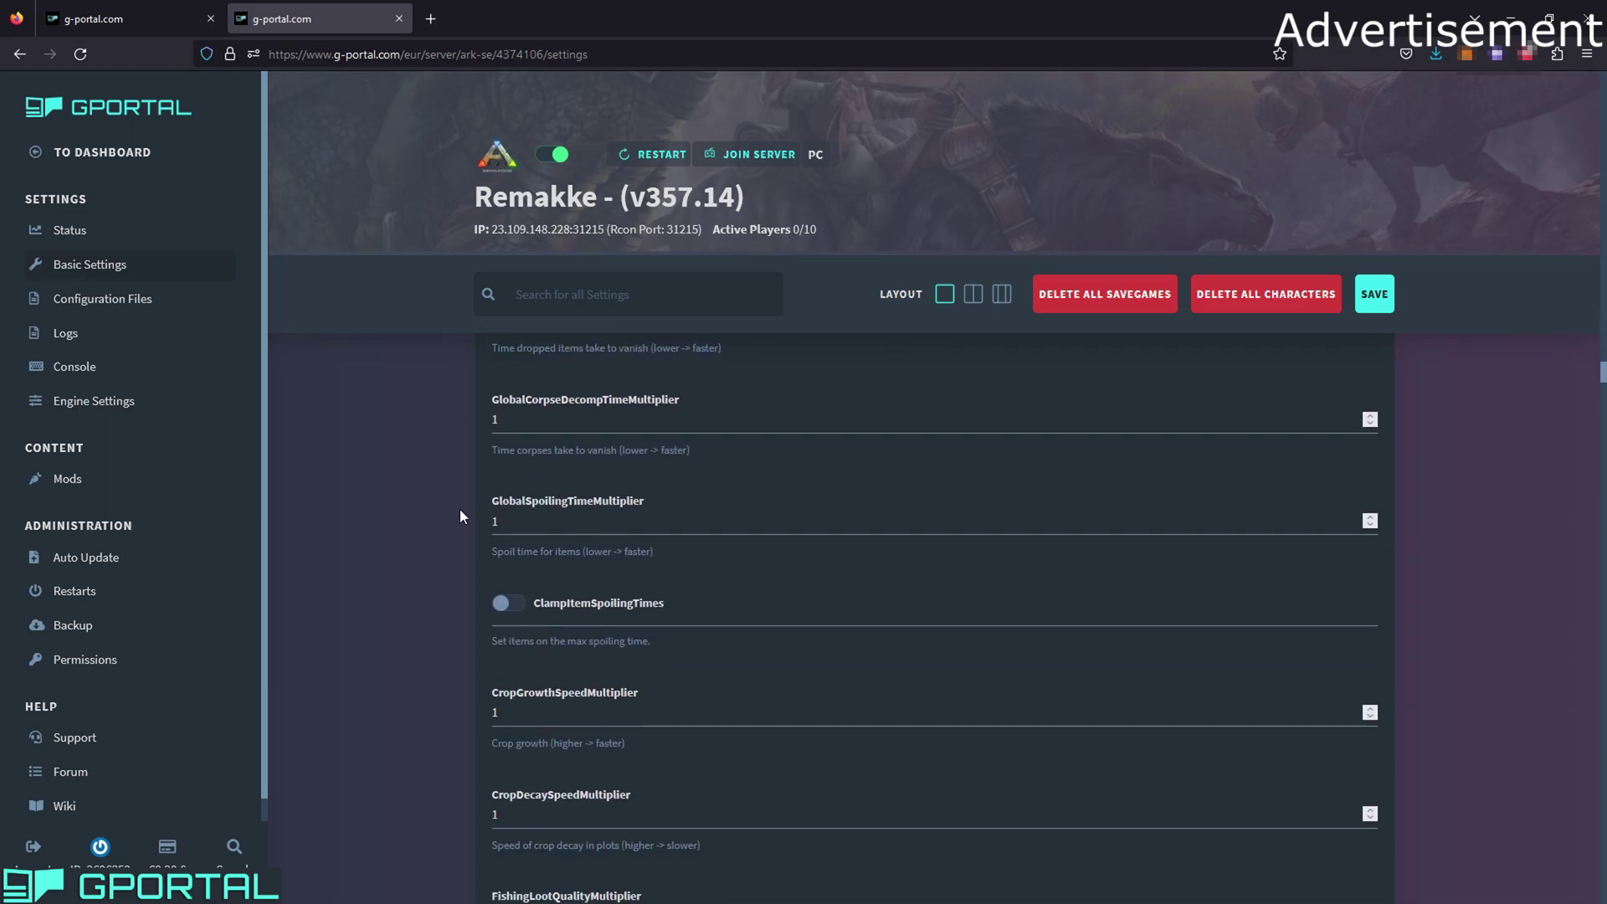
{"action": "scroll", "coordinate": [544, 401], "scroll_direction": "down", "scroll_amount": 1}
{"action": "scroll", "coordinate": [584, 456], "scroll_direction": "down", "scroll_amount": 8}
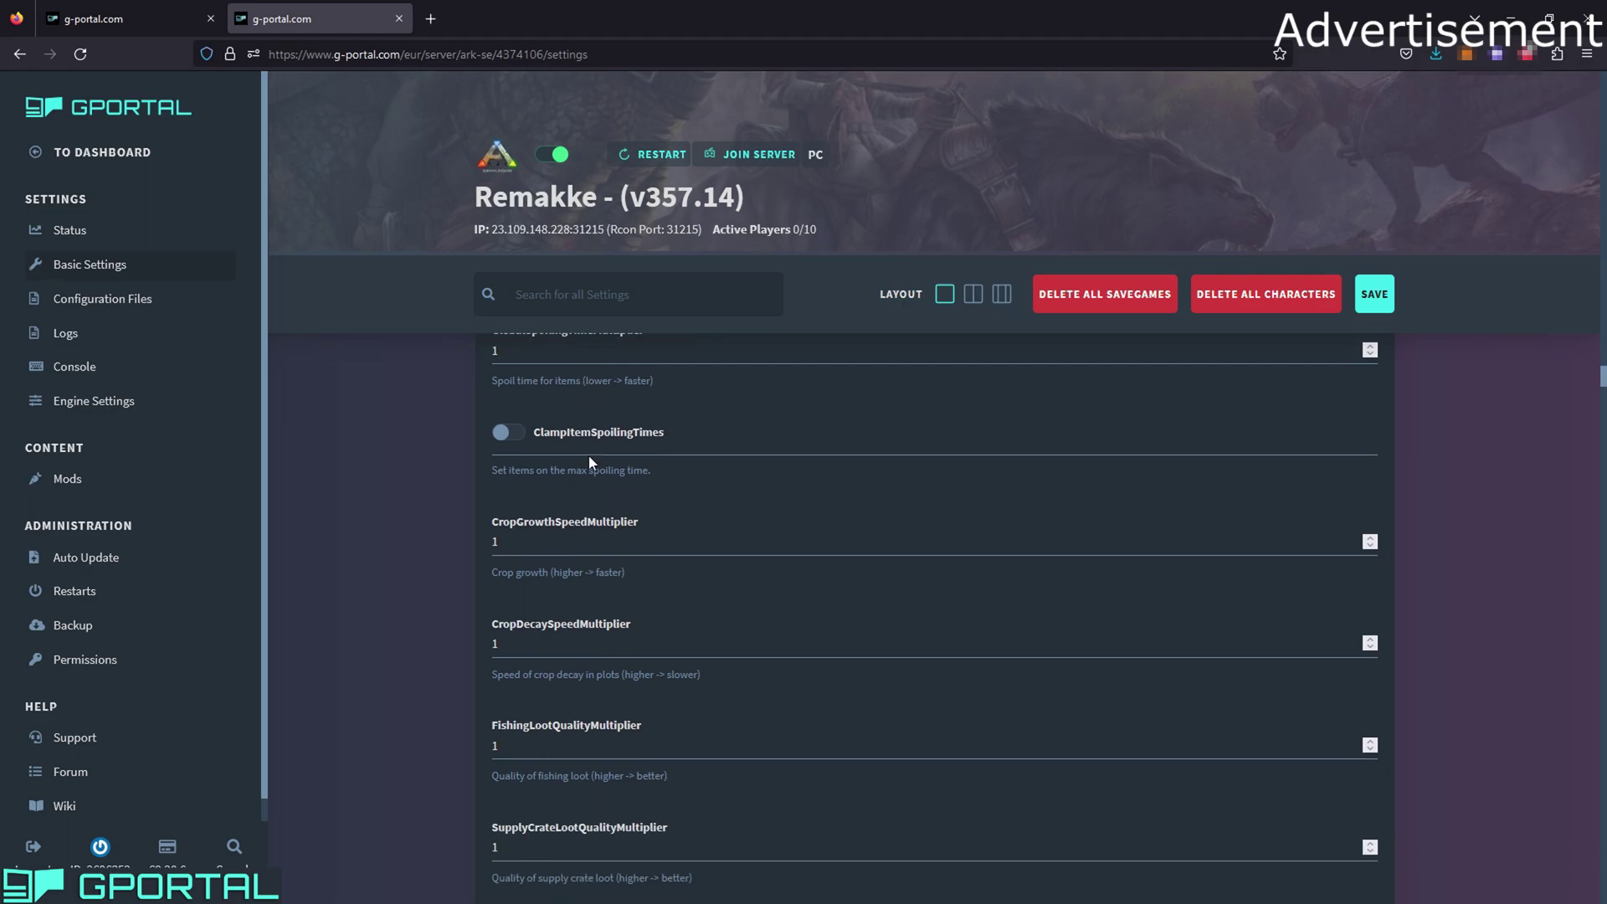
{"action": "scroll", "coordinate": [590, 457], "scroll_direction": "down", "scroll_amount": 3}
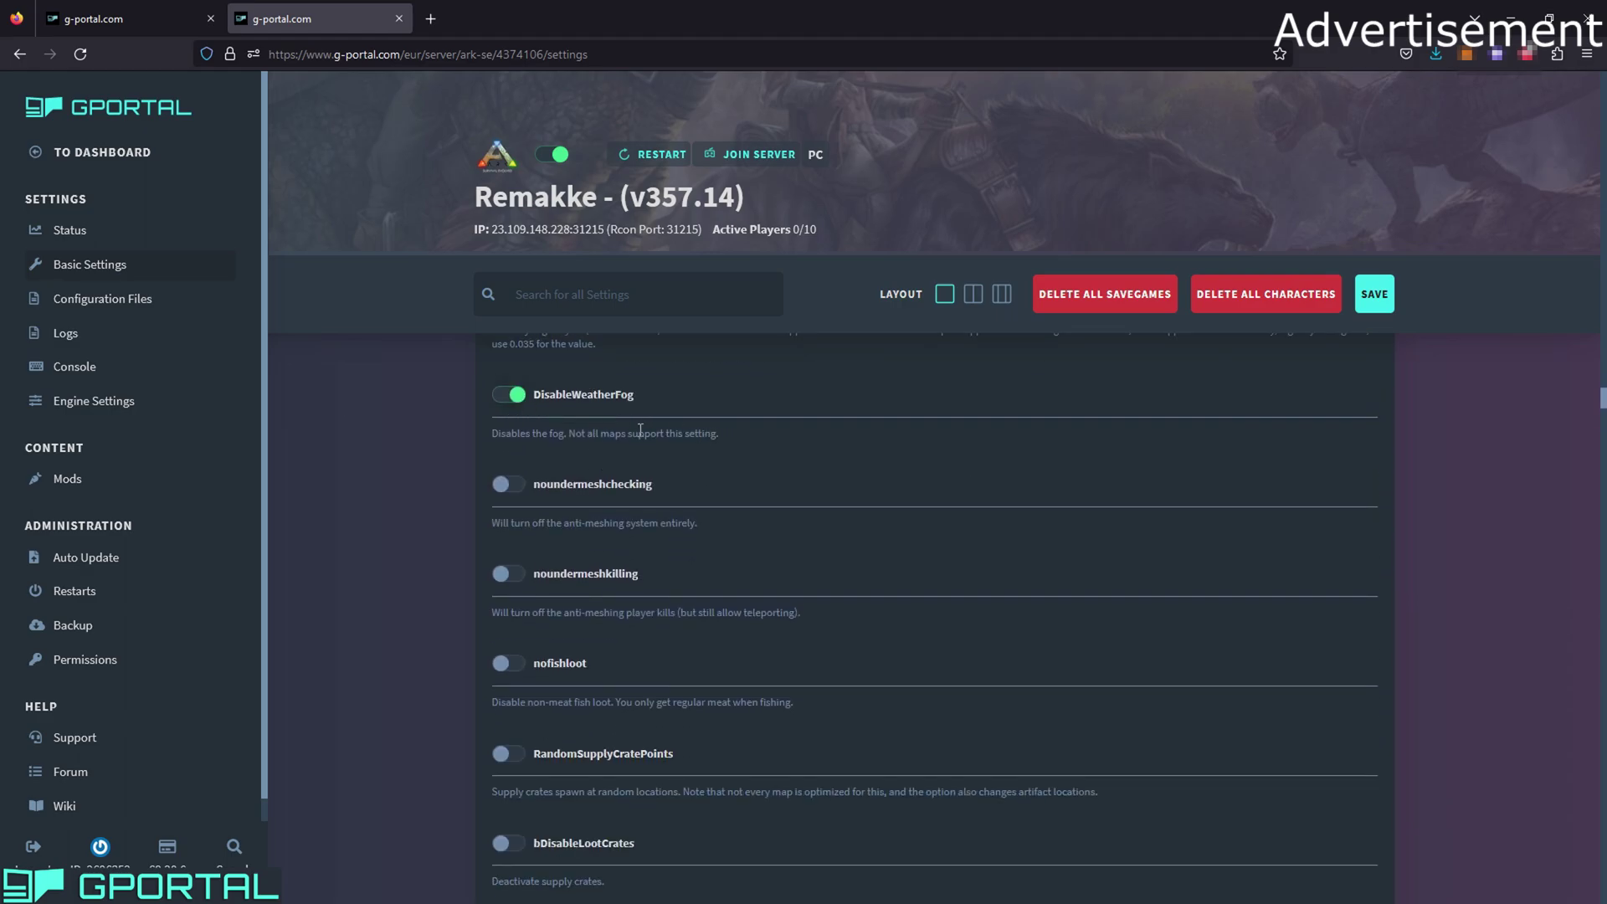
{"action": "triple_click", "coordinate": [641, 430]}
{"action": "left_click", "coordinate": [680, 453]}
{"action": "scroll", "coordinate": [548, 408], "scroll_direction": "down", "scroll_amount": 8}
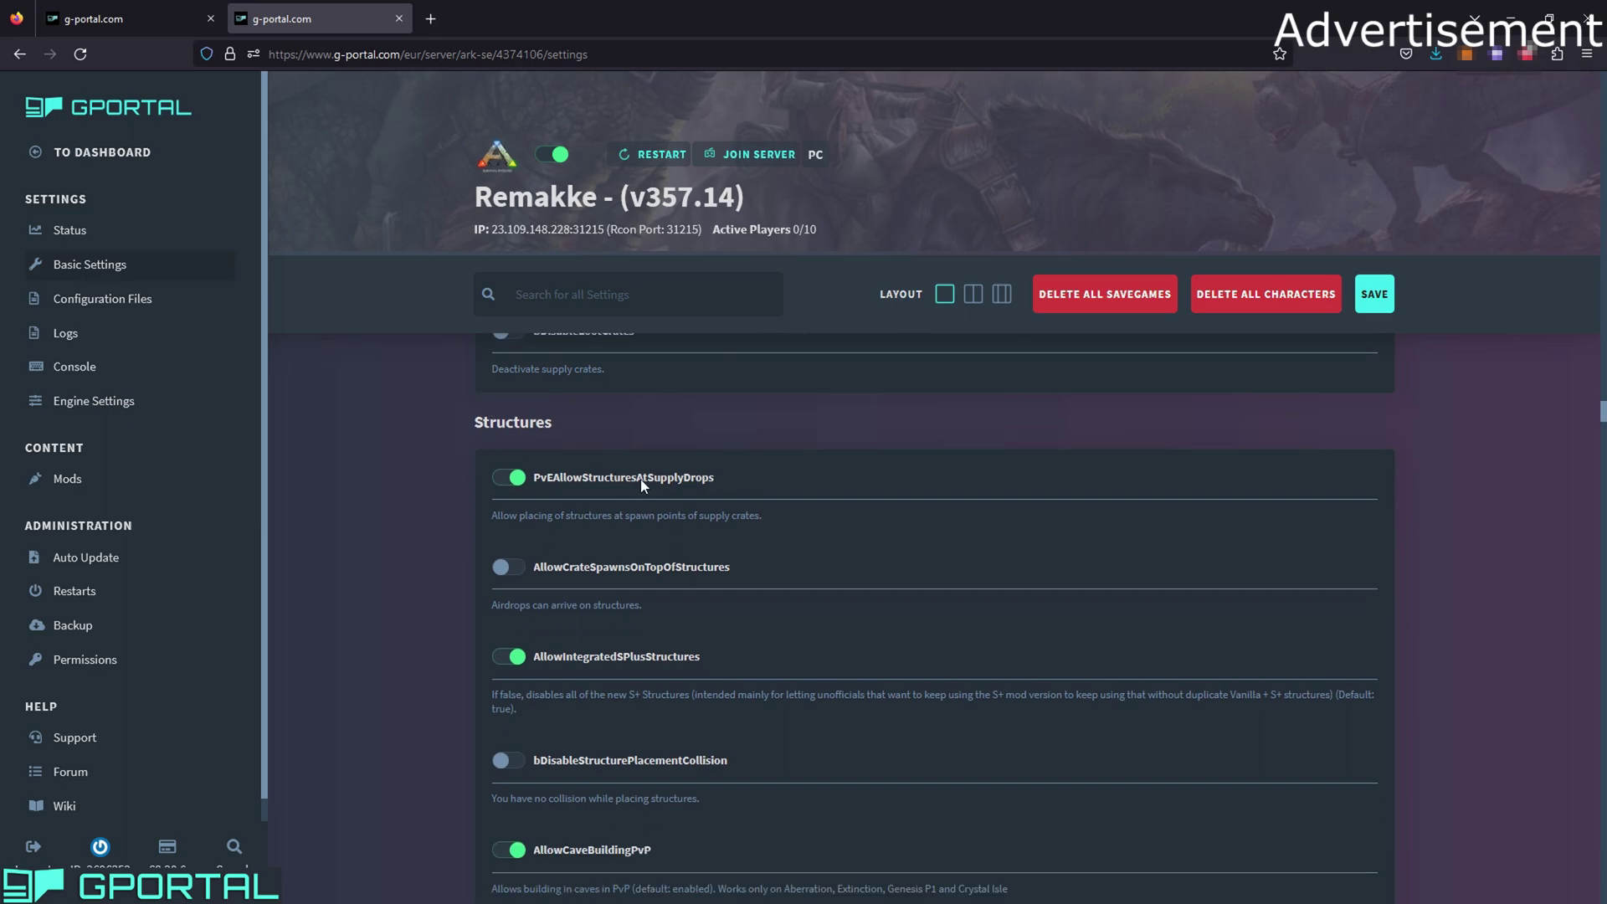
{"action": "scroll", "coordinate": [653, 479], "scroll_direction": "down", "scroll_amount": 4}
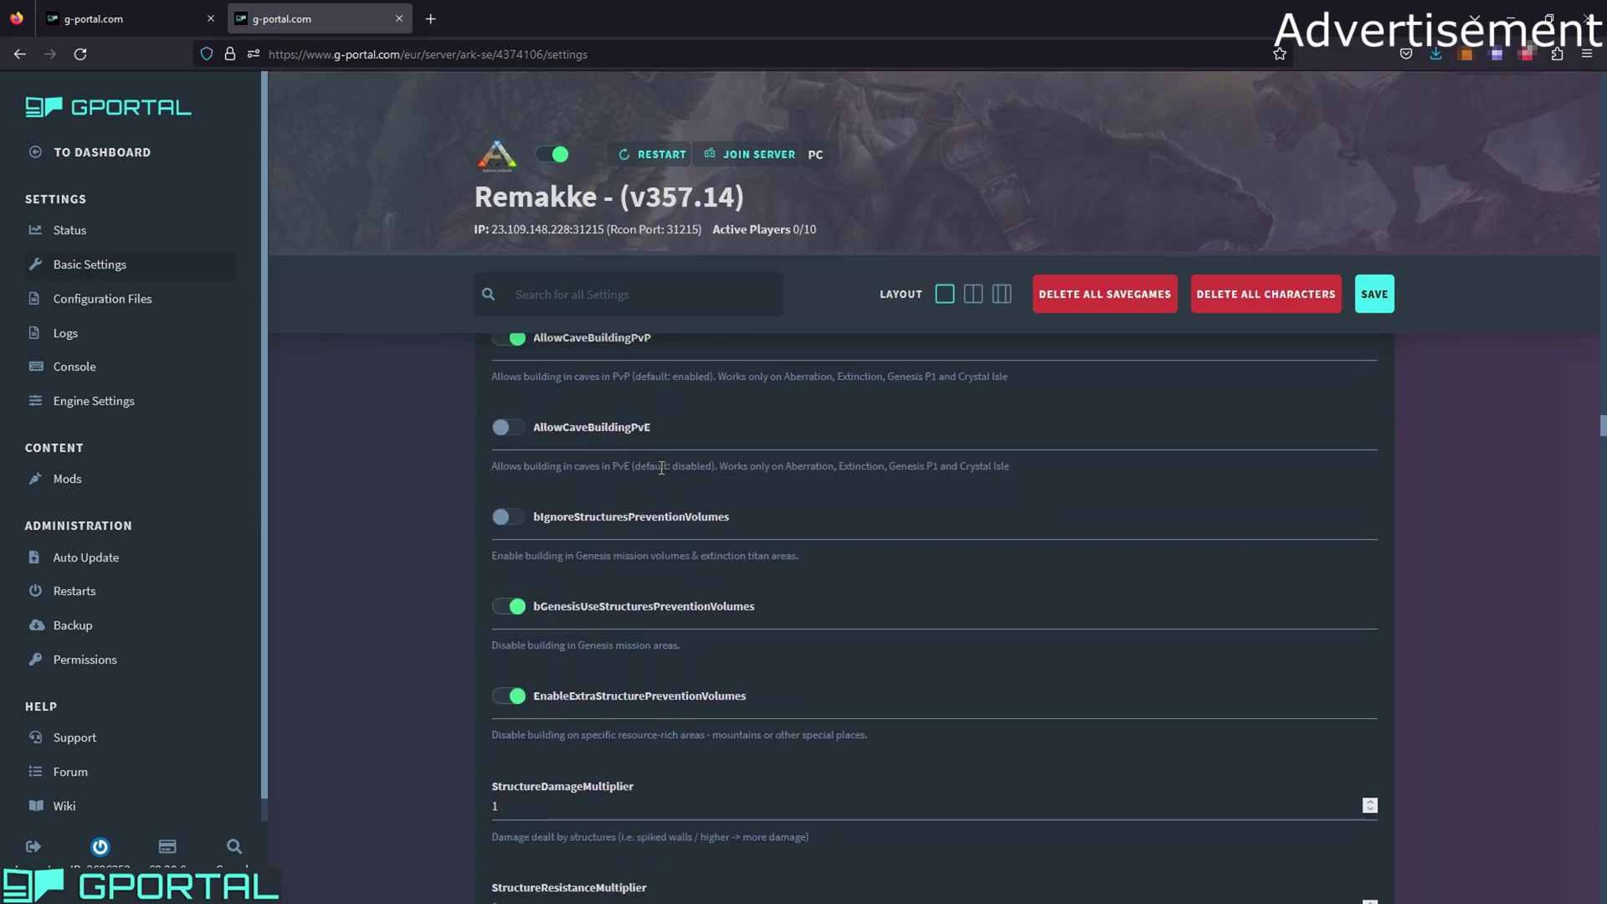
{"action": "scroll", "coordinate": [525, 444], "scroll_direction": "up", "scroll_amount": 1}
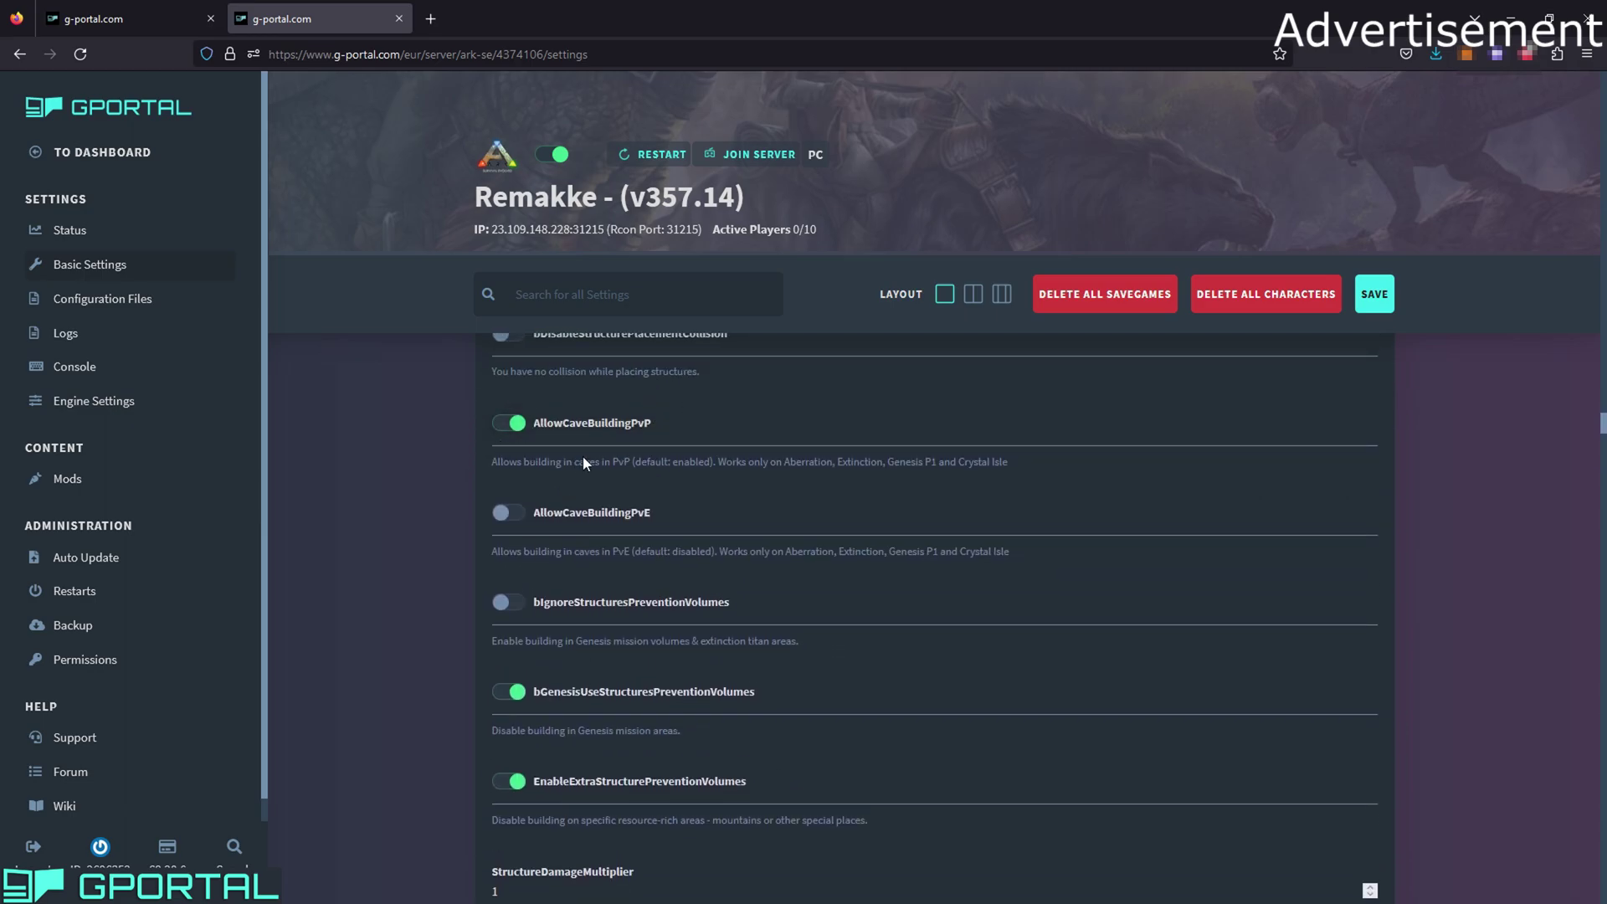
{"action": "scroll", "coordinate": [583, 462], "scroll_direction": "down", "scroll_amount": 5}
{"action": "scroll", "coordinate": [629, 463], "scroll_direction": "down", "scroll_amount": 6}
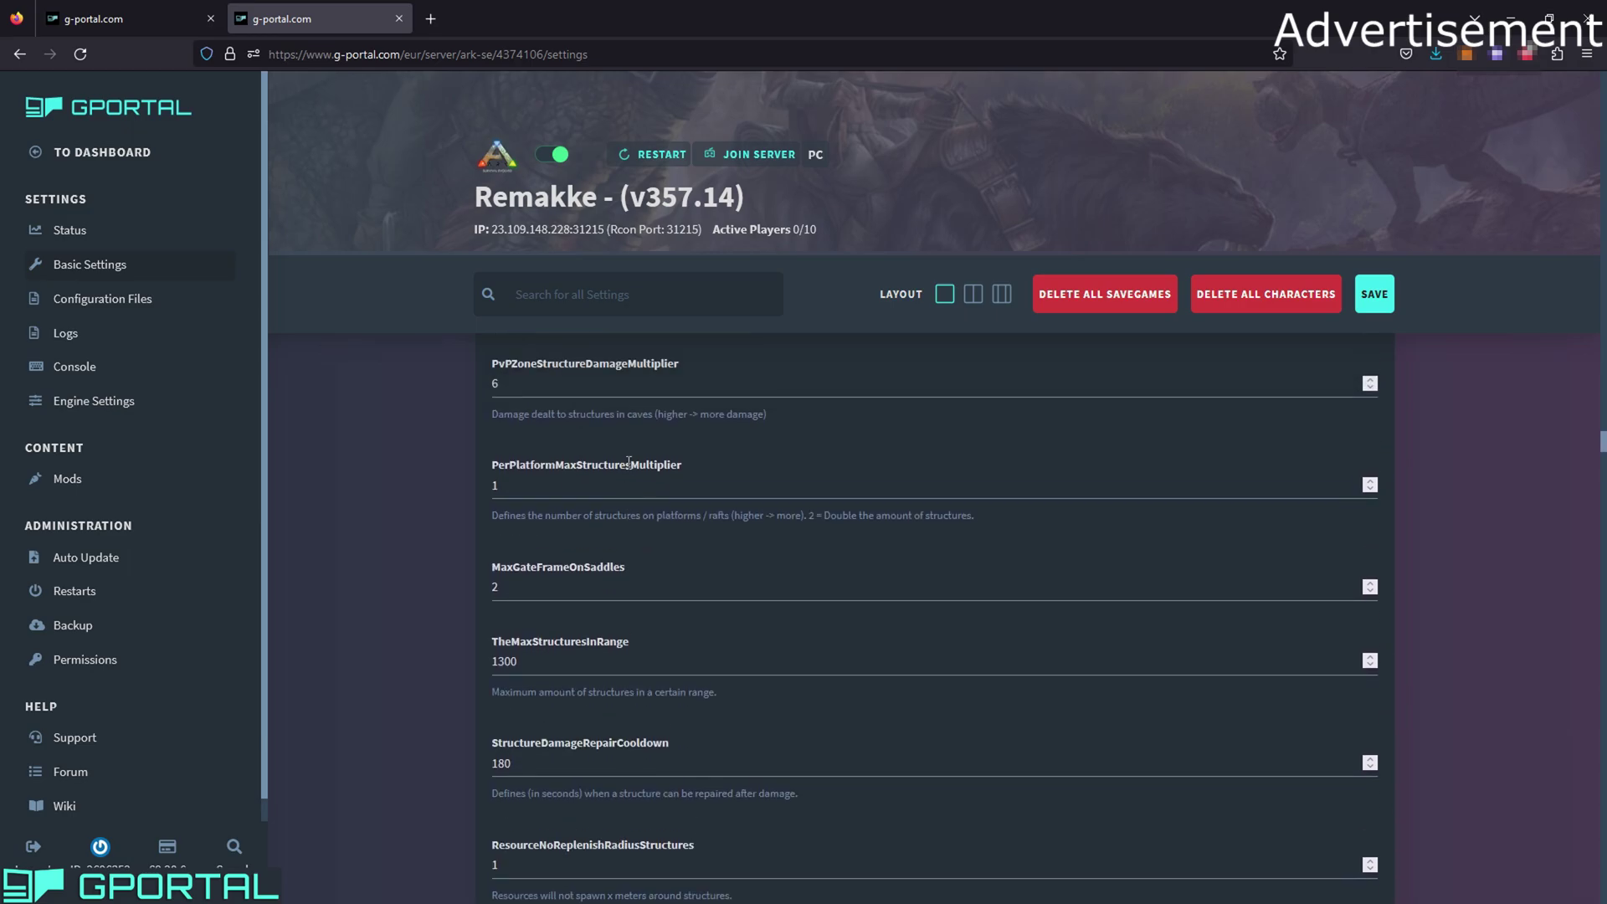
{"action": "scroll", "coordinate": [629, 465], "scroll_direction": "down", "scroll_amount": 3}
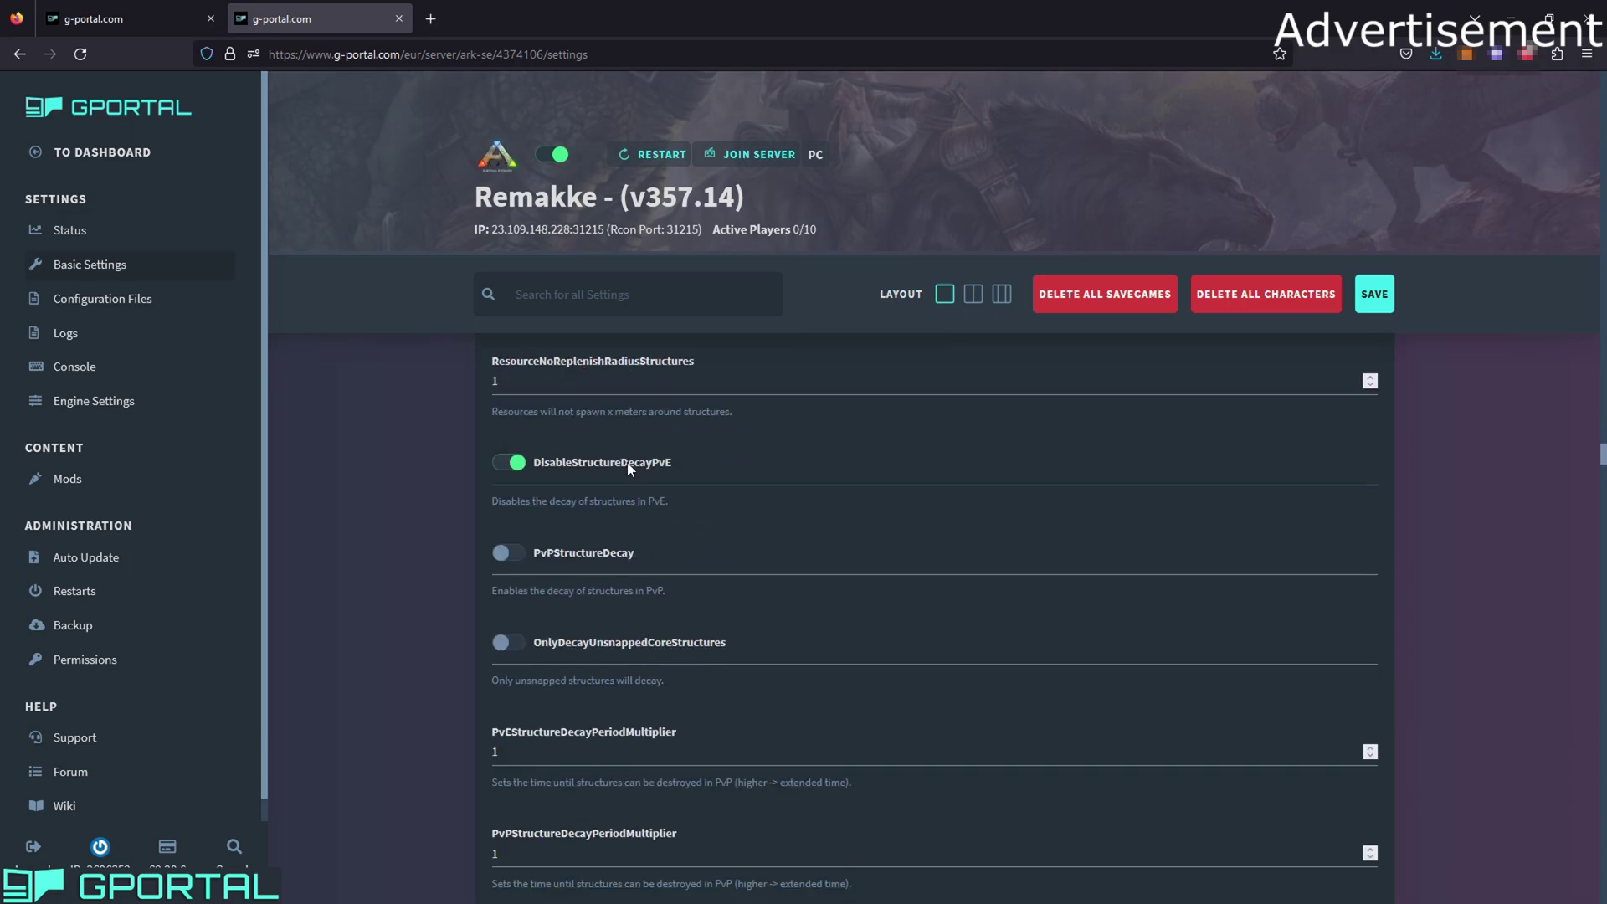
{"action": "scroll", "coordinate": [629, 462], "scroll_direction": "down", "scroll_amount": 9}
{"action": "scroll", "coordinate": [629, 463], "scroll_direction": "down", "scroll_amount": 10}
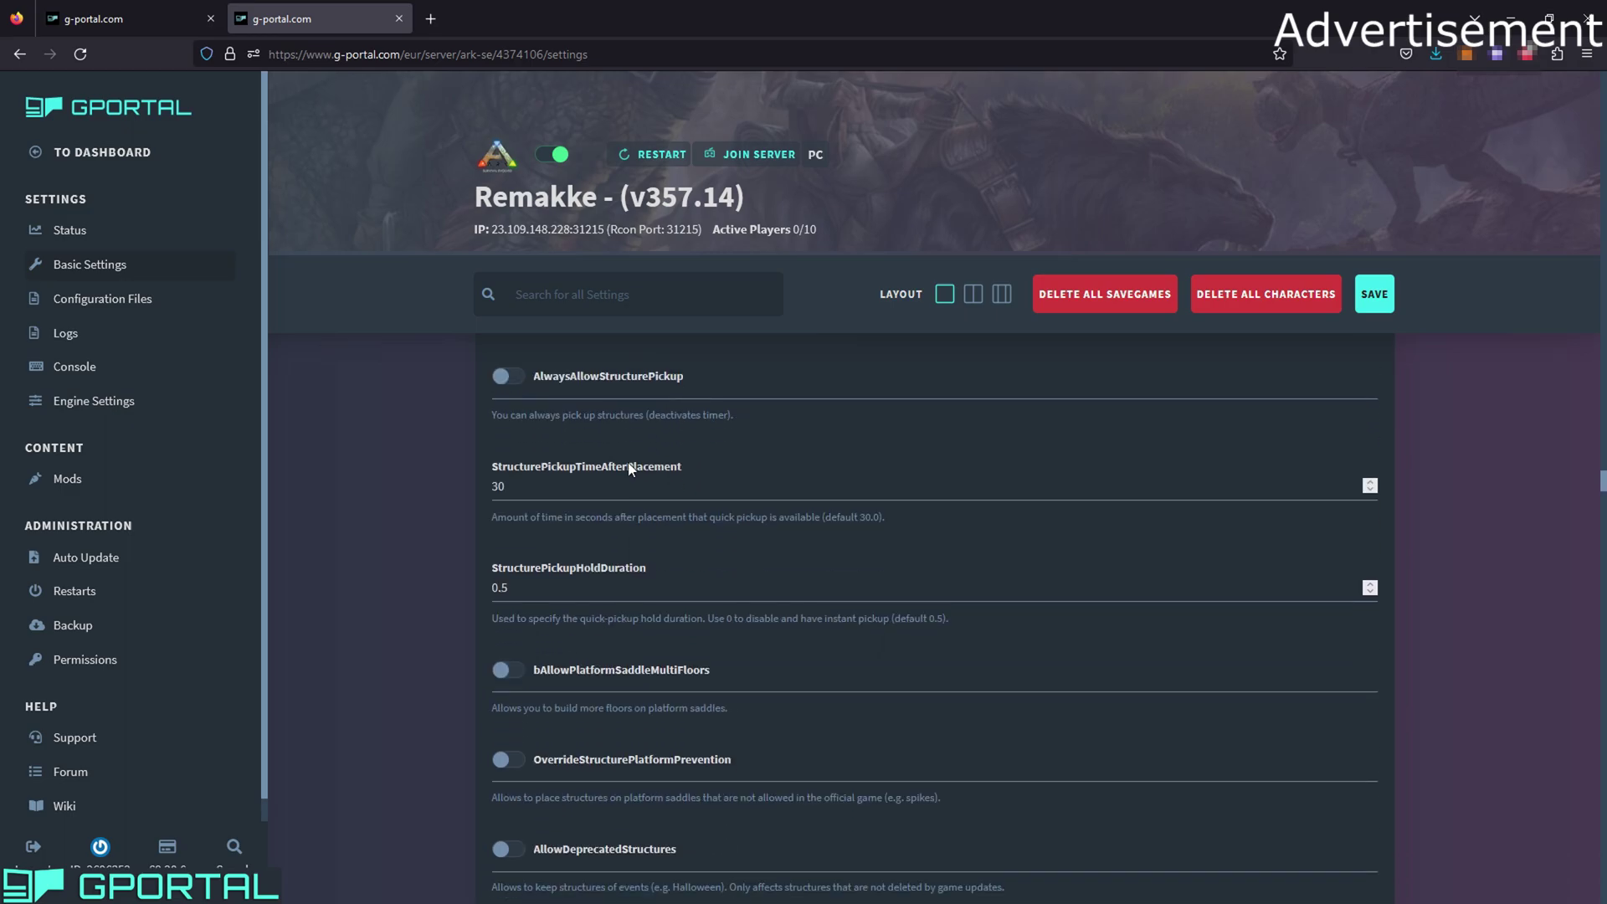
{"action": "scroll", "coordinate": [629, 469], "scroll_direction": "down", "scroll_amount": 2}
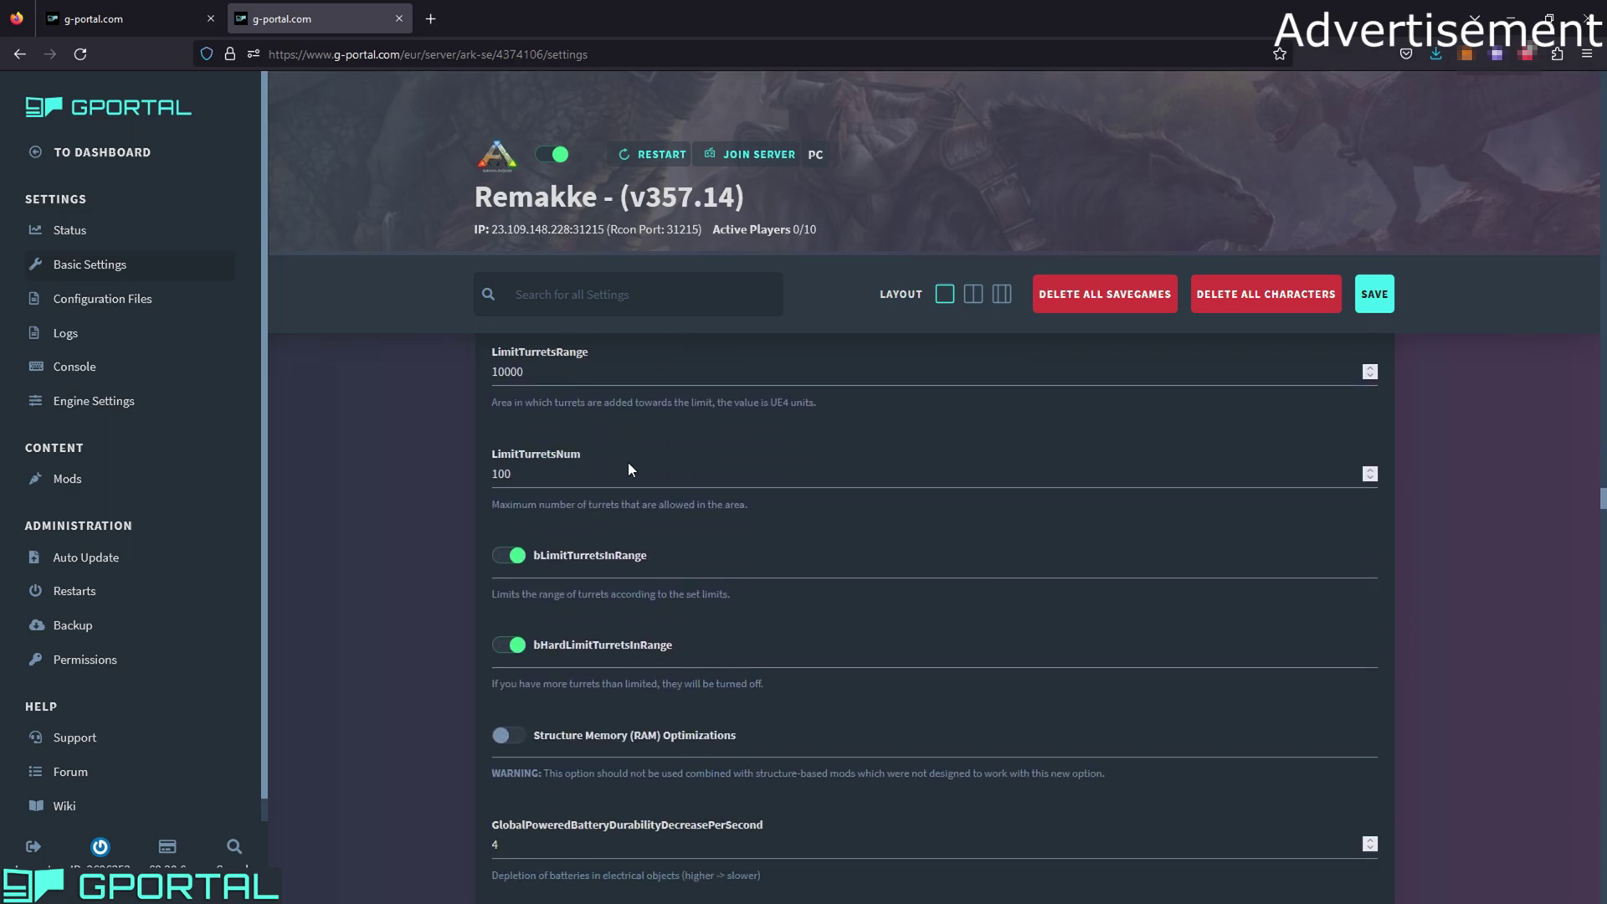
{"action": "scroll", "coordinate": [629, 469], "scroll_direction": "down", "scroll_amount": 6}
{"action": "scroll", "coordinate": [628, 463], "scroll_direction": "down", "scroll_amount": 4}
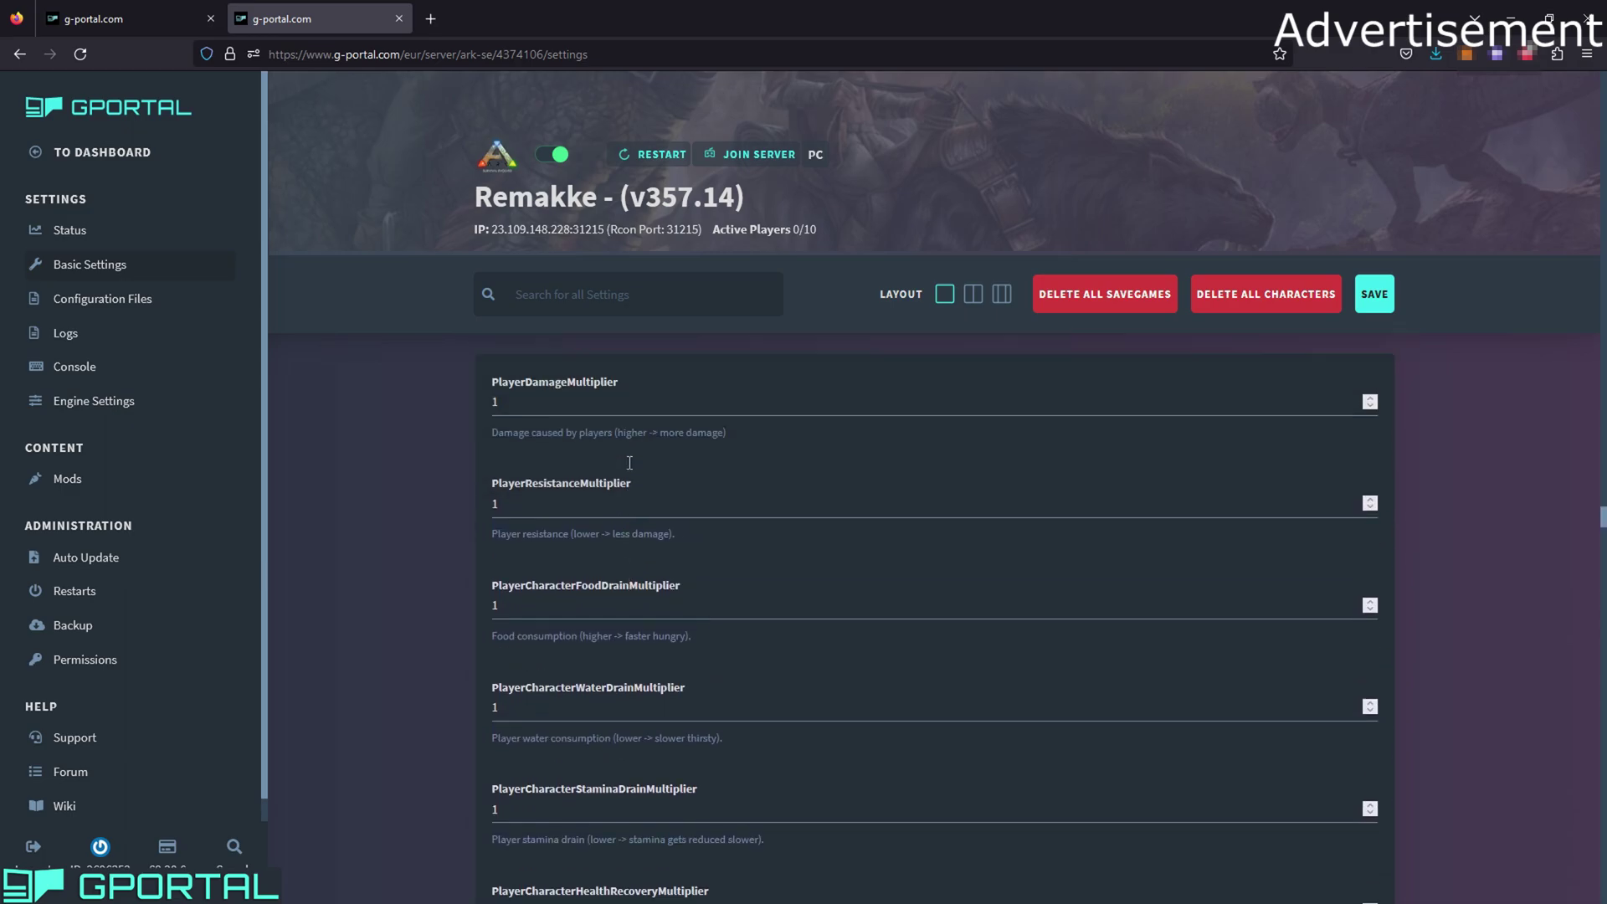
{"action": "scroll", "coordinate": [544, 452], "scroll_direction": "down", "scroll_amount": 8}
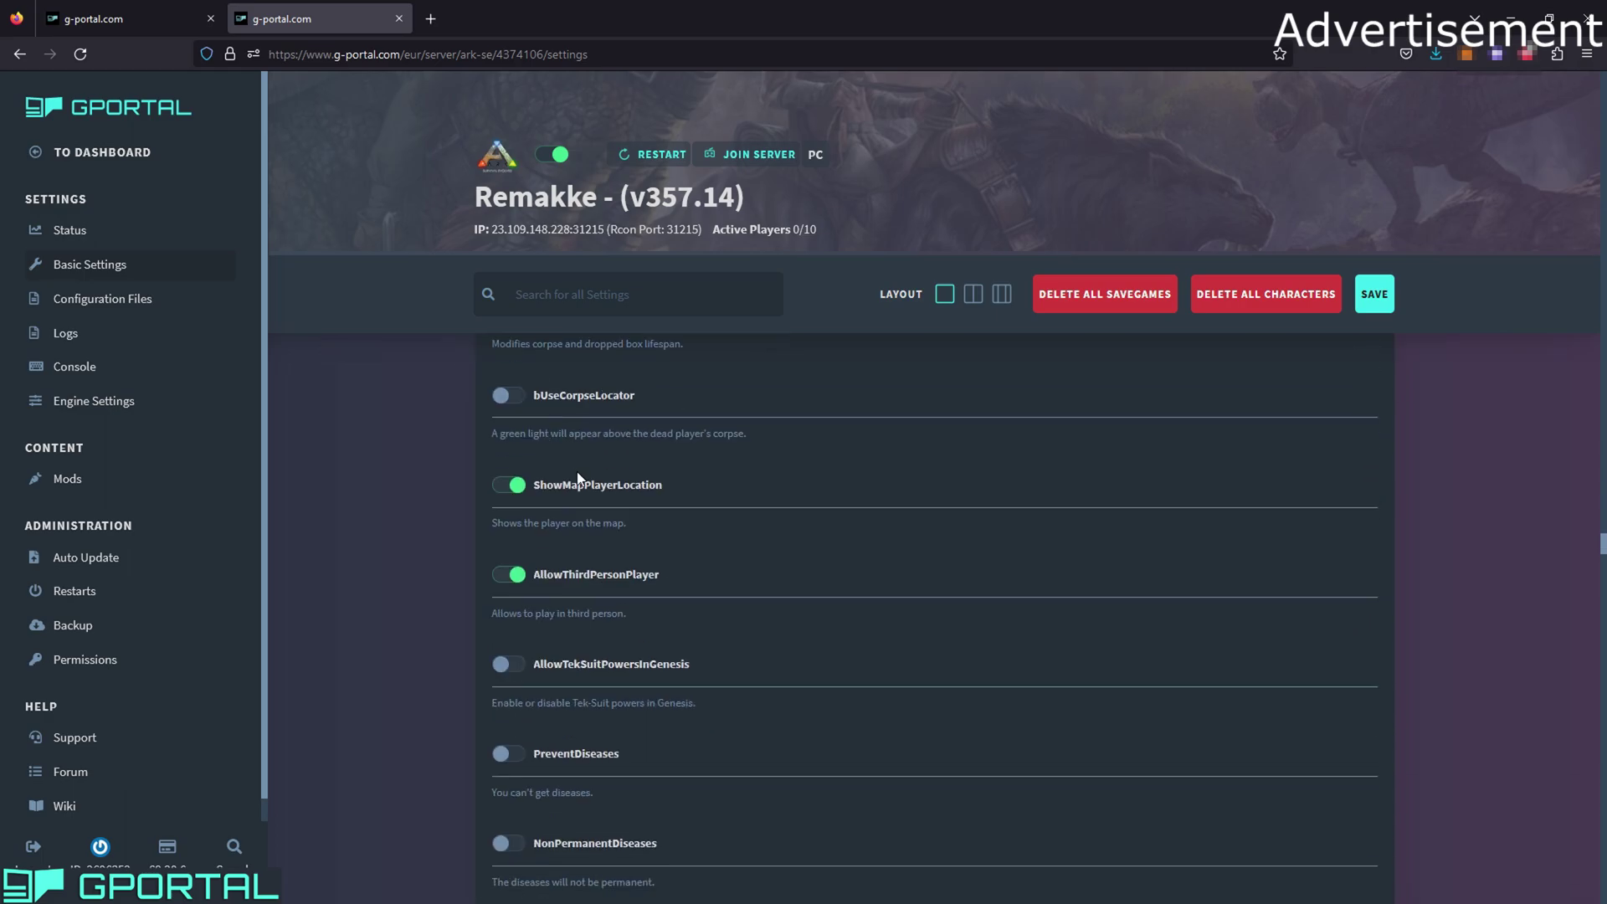
{"action": "scroll", "coordinate": [694, 459], "scroll_direction": "down", "scroll_amount": 4}
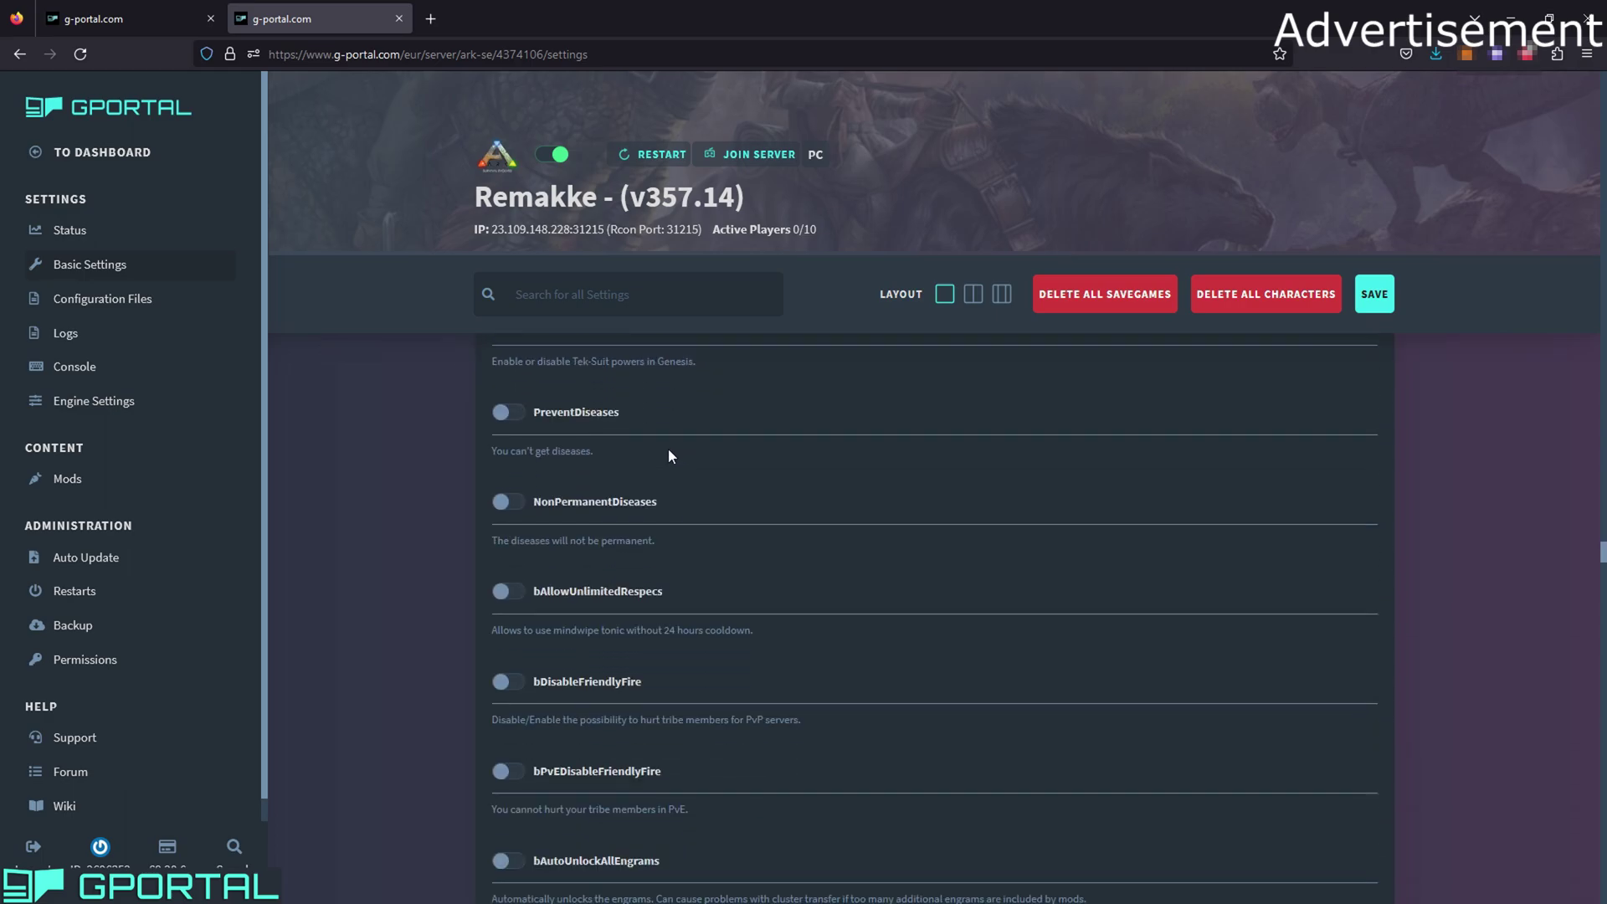
{"action": "scroll", "coordinate": [636, 445], "scroll_direction": "up", "scroll_amount": 2}
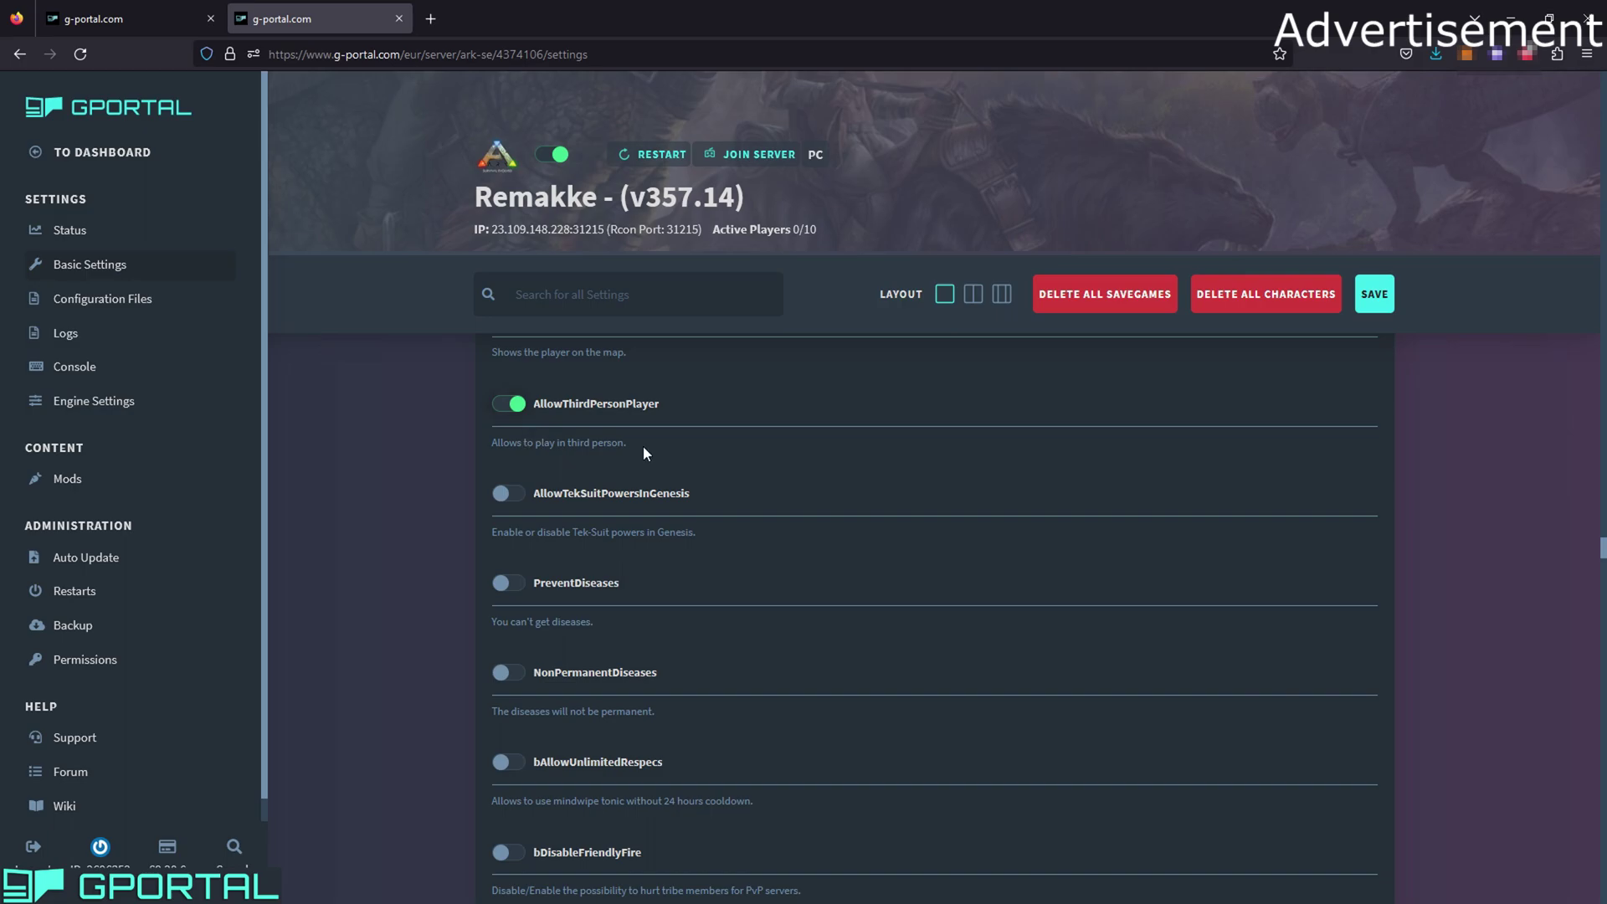
{"action": "left_click_drag", "start_coordinate": [643, 445], "coordinate": [454, 445]}
{"action": "left_click", "coordinate": [512, 446]}
{"action": "scroll", "coordinate": [439, 464], "scroll_direction": "down", "scroll_amount": 10}
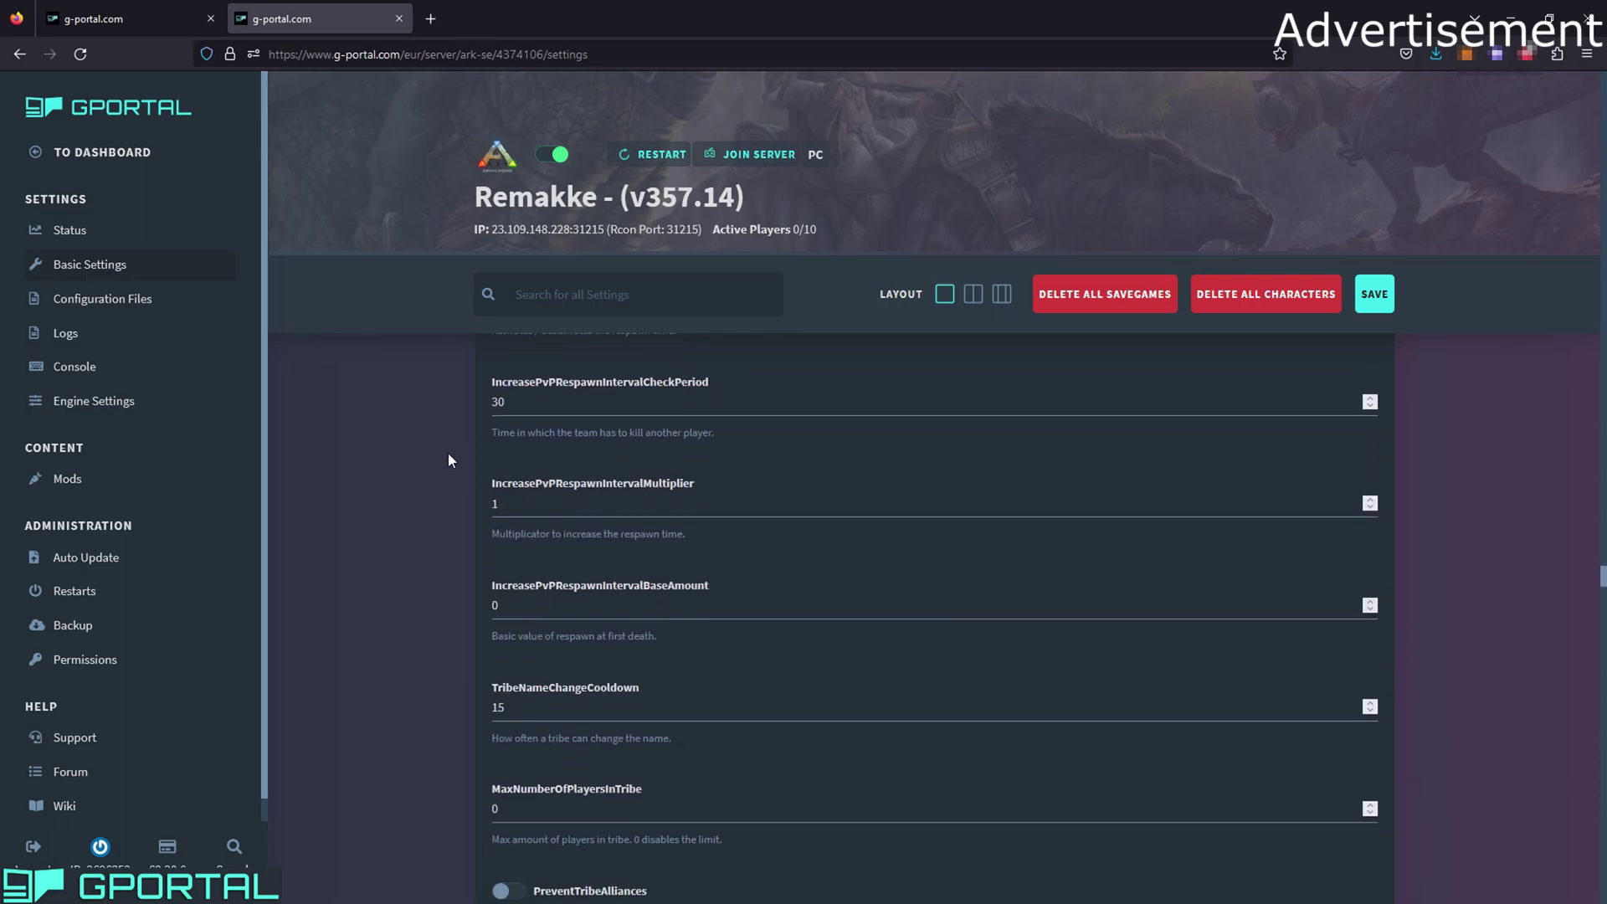
{"action": "scroll", "coordinate": [449, 453], "scroll_direction": "down", "scroll_amount": 8}
Highlight the TamingSpeedMultiplier value 20 below the Dinos heading.
{"action": "scroll", "coordinate": [448, 456], "scroll_direction": "down", "scroll_amount": 2}
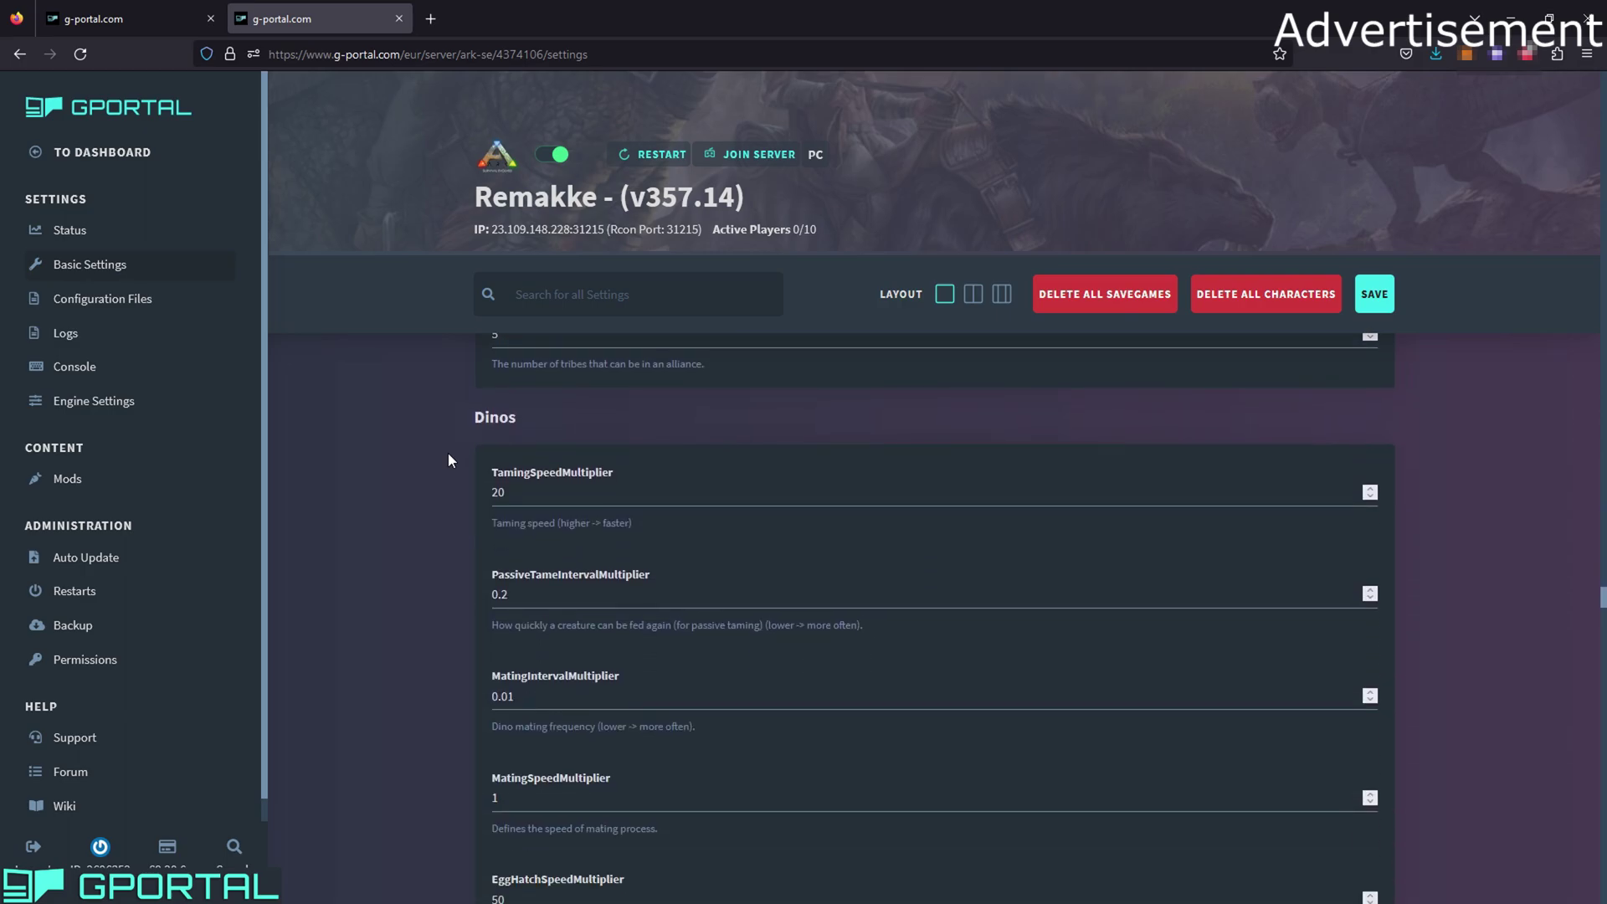
{"action": "left_click", "coordinate": [465, 426]}
{"action": "scroll", "coordinate": [626, 417], "scroll_direction": "down", "scroll_amount": 1}
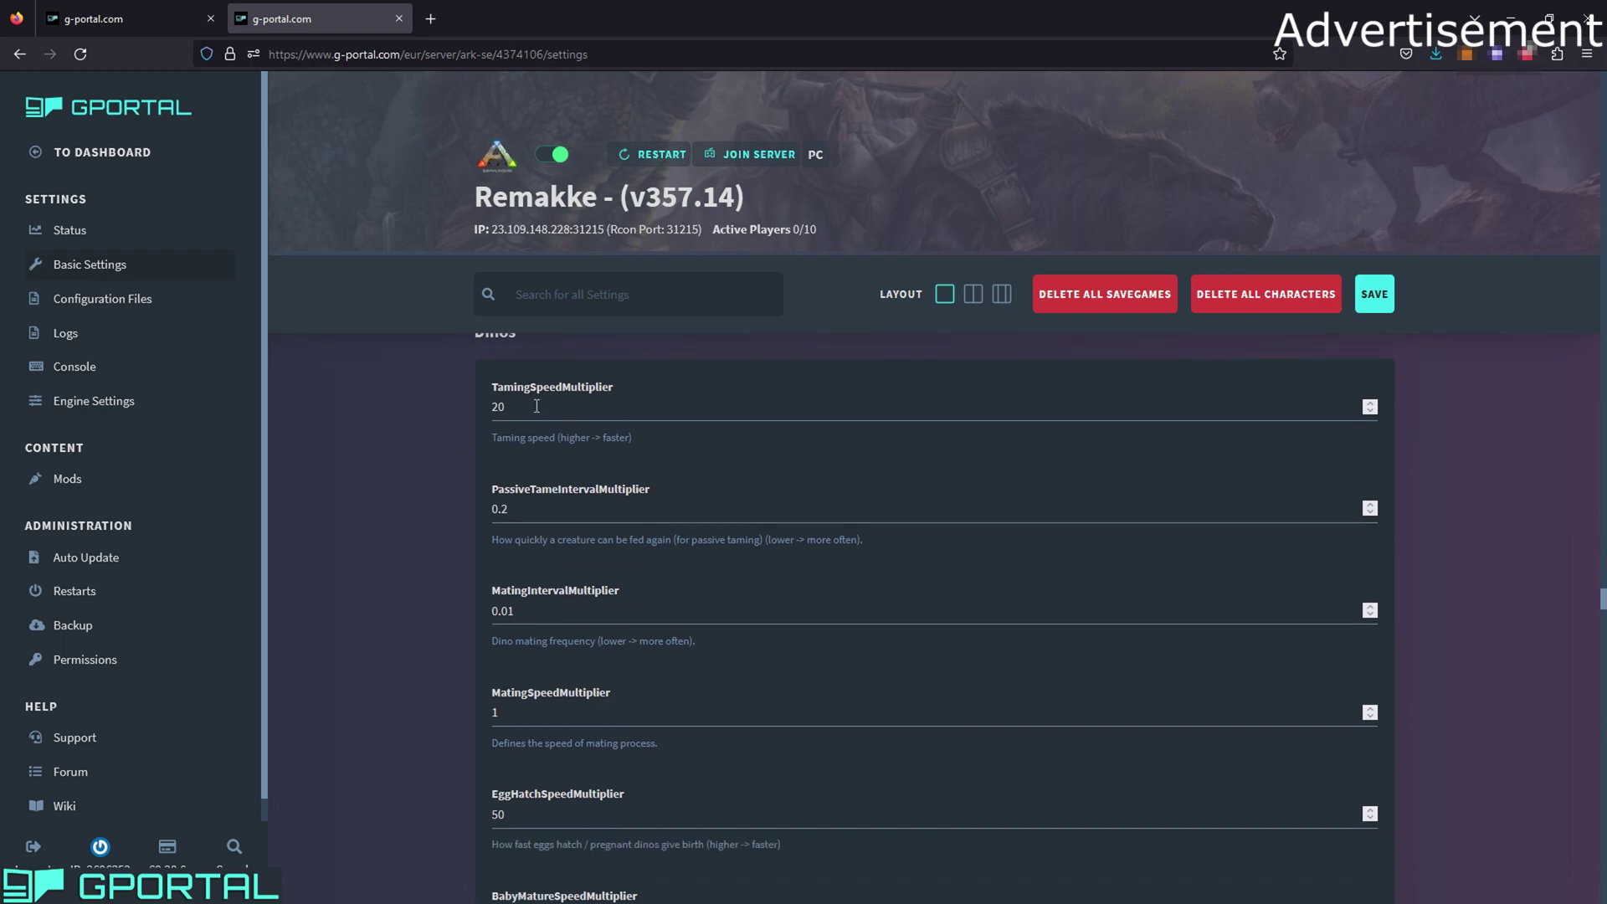
{"action": "left_click_drag", "start_coordinate": [536, 406], "coordinate": [430, 410]}
{"action": "left_click", "coordinate": [432, 410]}
Highlight MatingIntervalMultiplier 0.01, then scroll through the Baby and food-drain rows to AllowFlyerCarry.
{"action": "scroll", "coordinate": [564, 460], "scroll_direction": "down", "scroll_amount": 1}
{"action": "scroll", "coordinate": [633, 422], "scroll_direction": "up", "scroll_amount": 2}
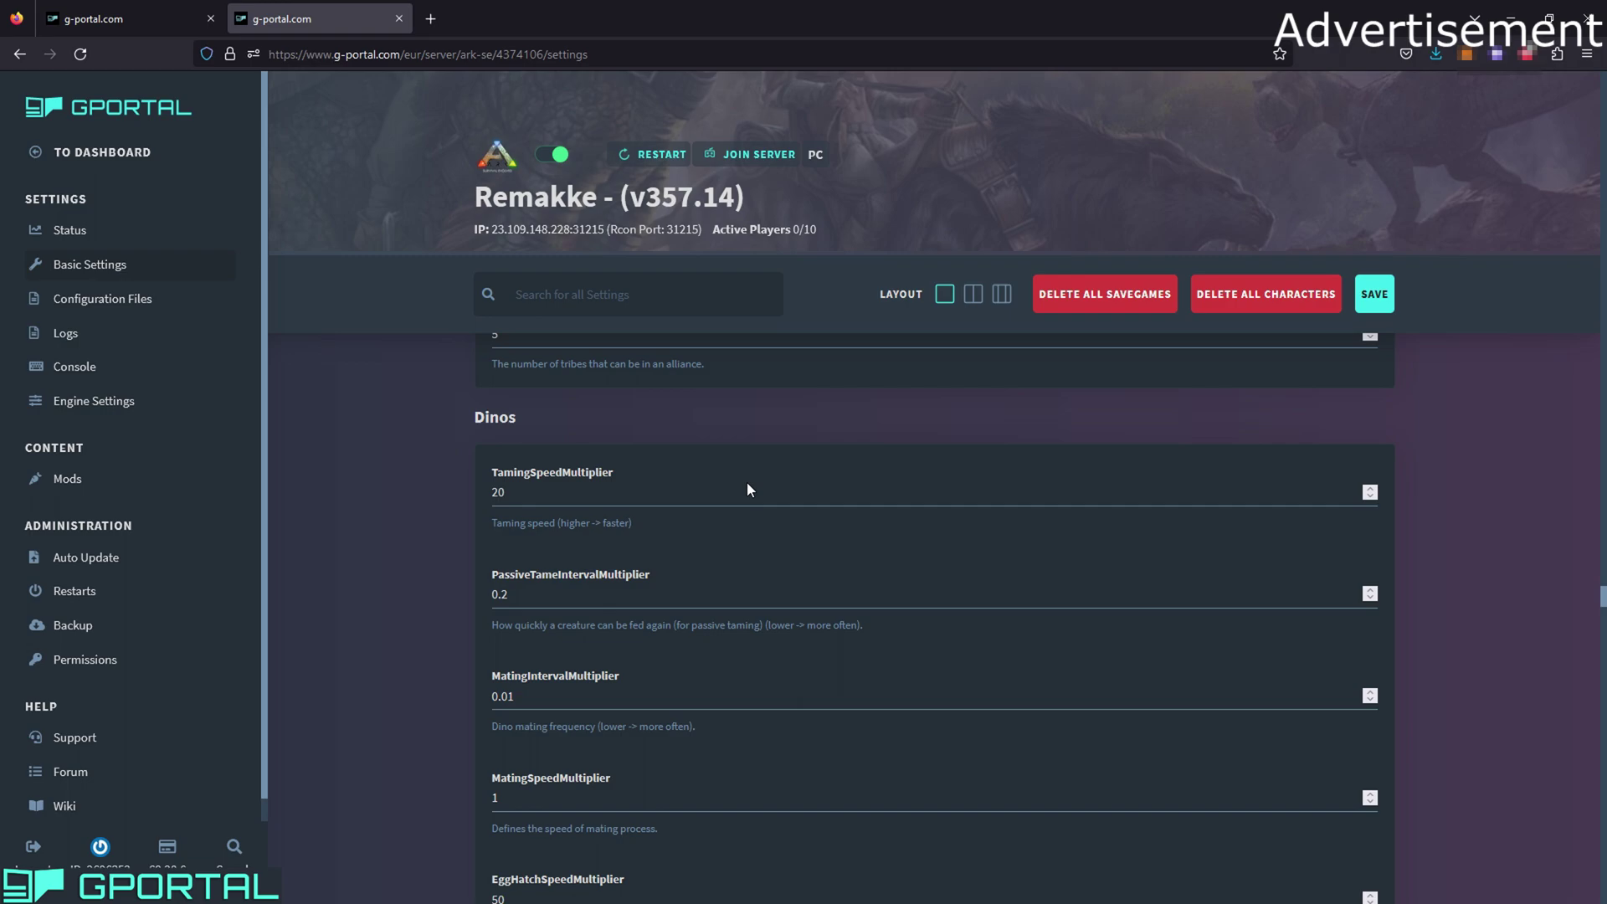
{"action": "scroll", "coordinate": [749, 481], "scroll_direction": "down", "scroll_amount": 2}
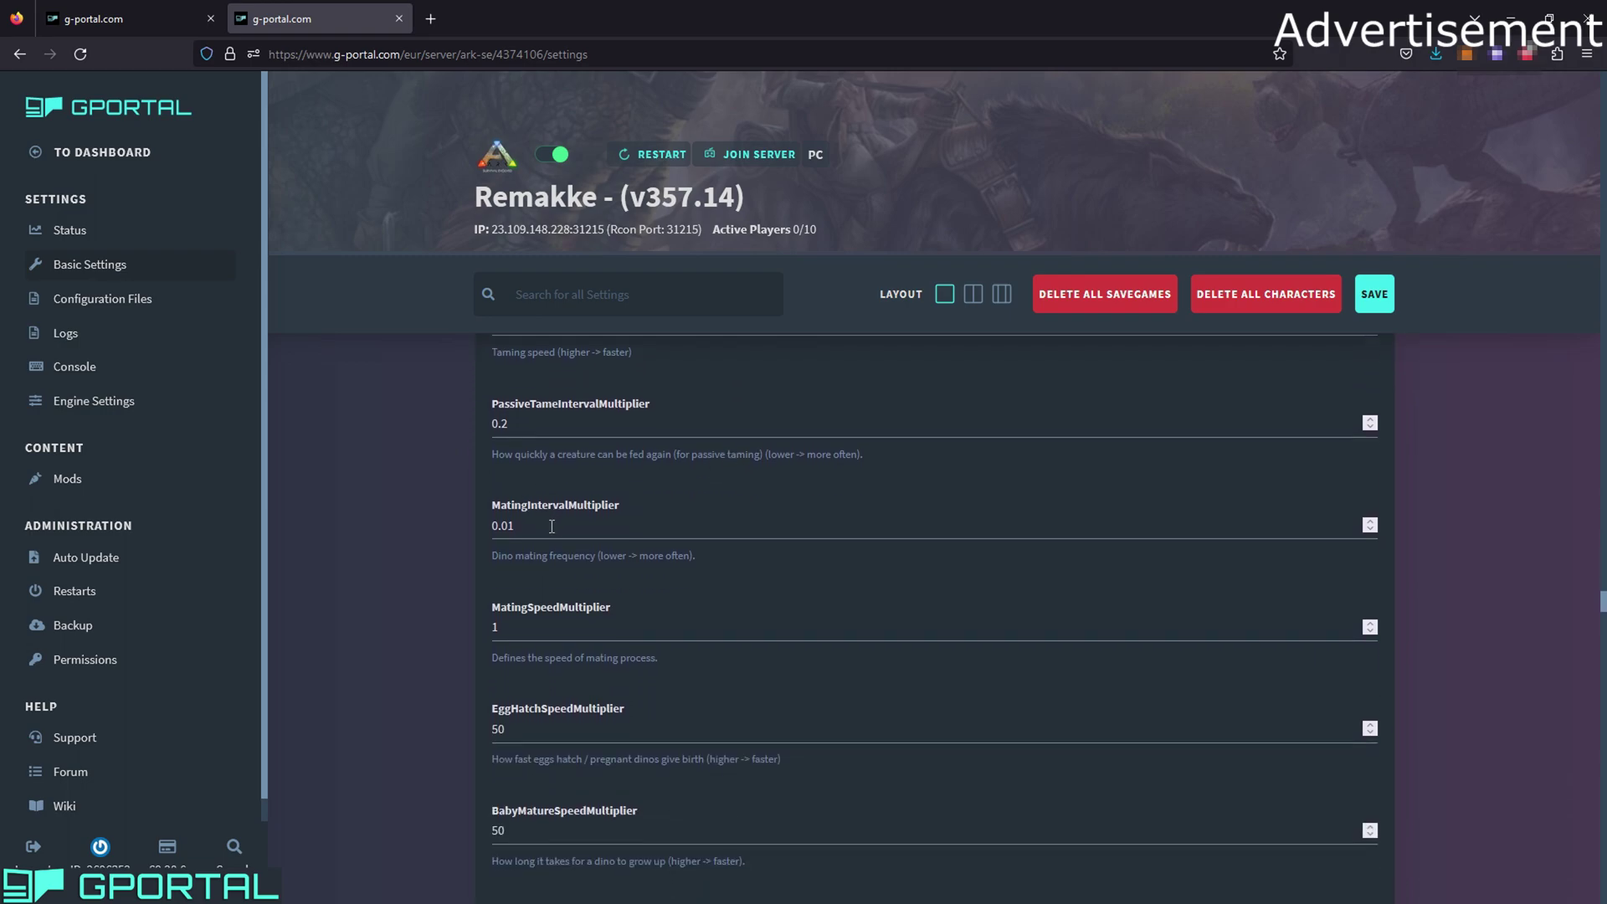
{"action": "left_click_drag", "start_coordinate": [536, 525], "coordinate": [380, 492]}
{"action": "left_click", "coordinate": [365, 418]}
{"action": "scroll", "coordinate": [672, 630], "scroll_direction": "down", "scroll_amount": 2}
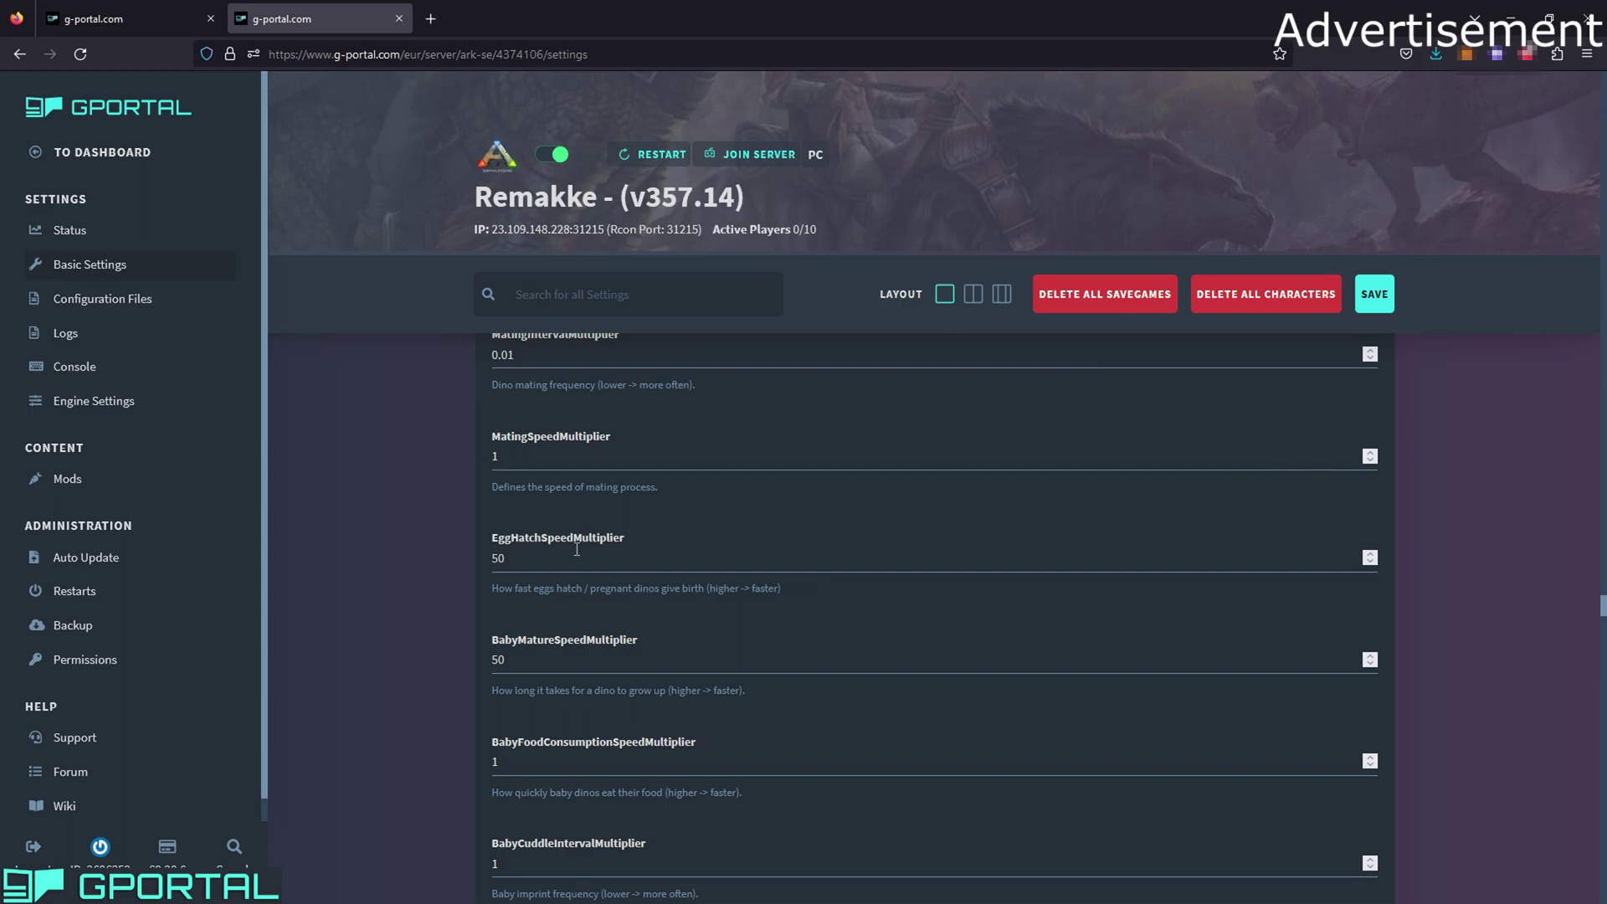
{"action": "scroll", "coordinate": [577, 550], "scroll_direction": "down", "scroll_amount": 3}
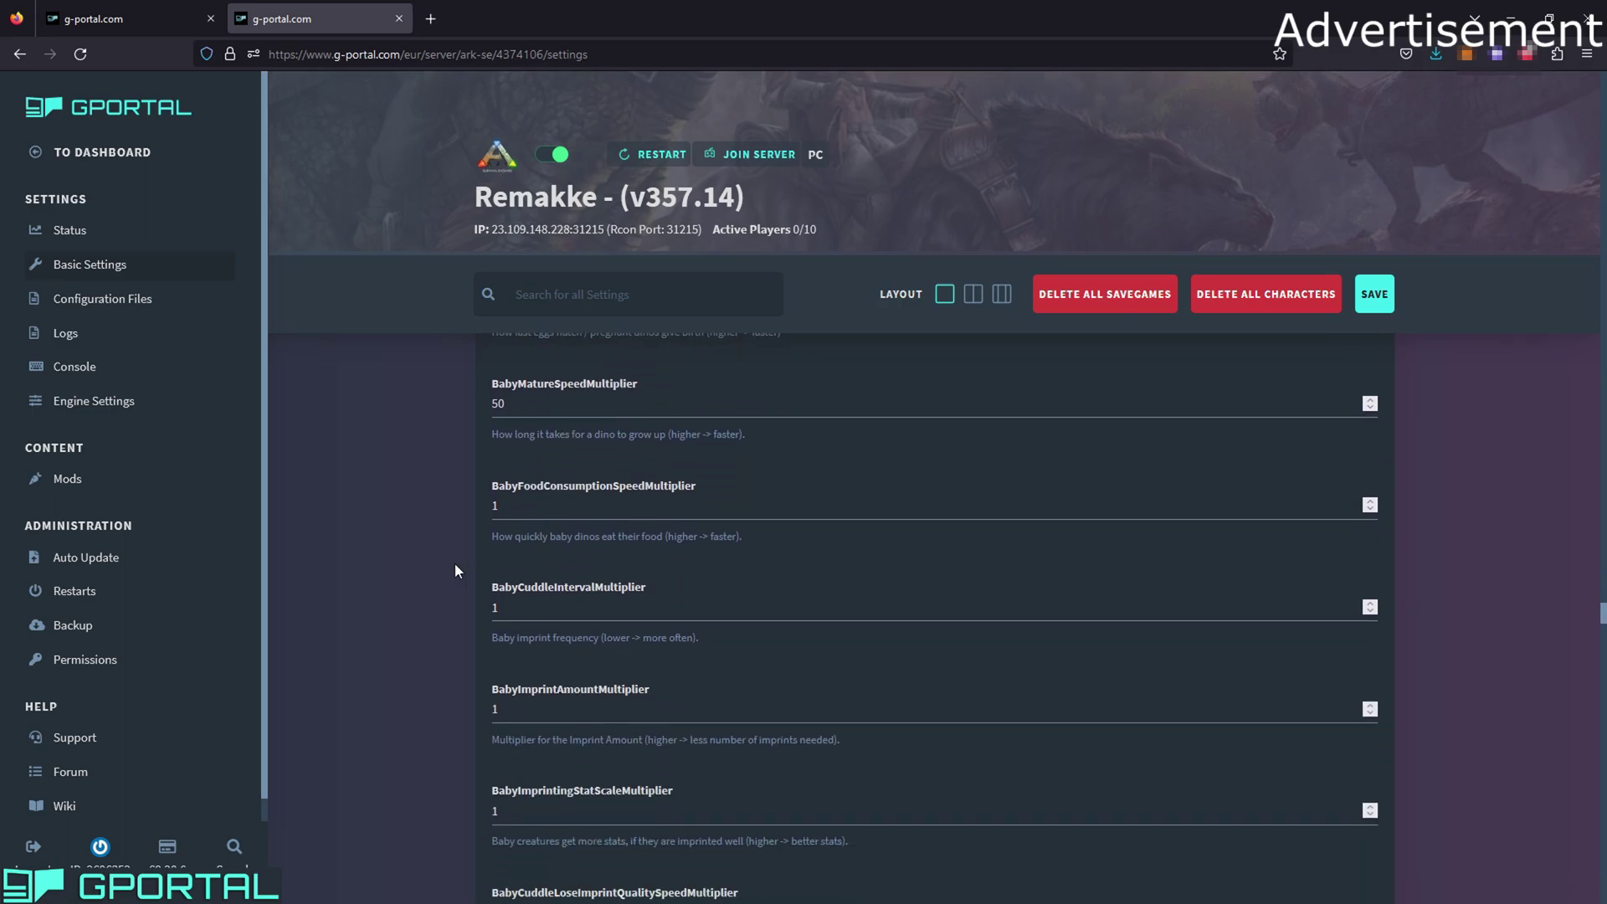
{"action": "scroll", "coordinate": [457, 563], "scroll_direction": "down", "scroll_amount": 3}
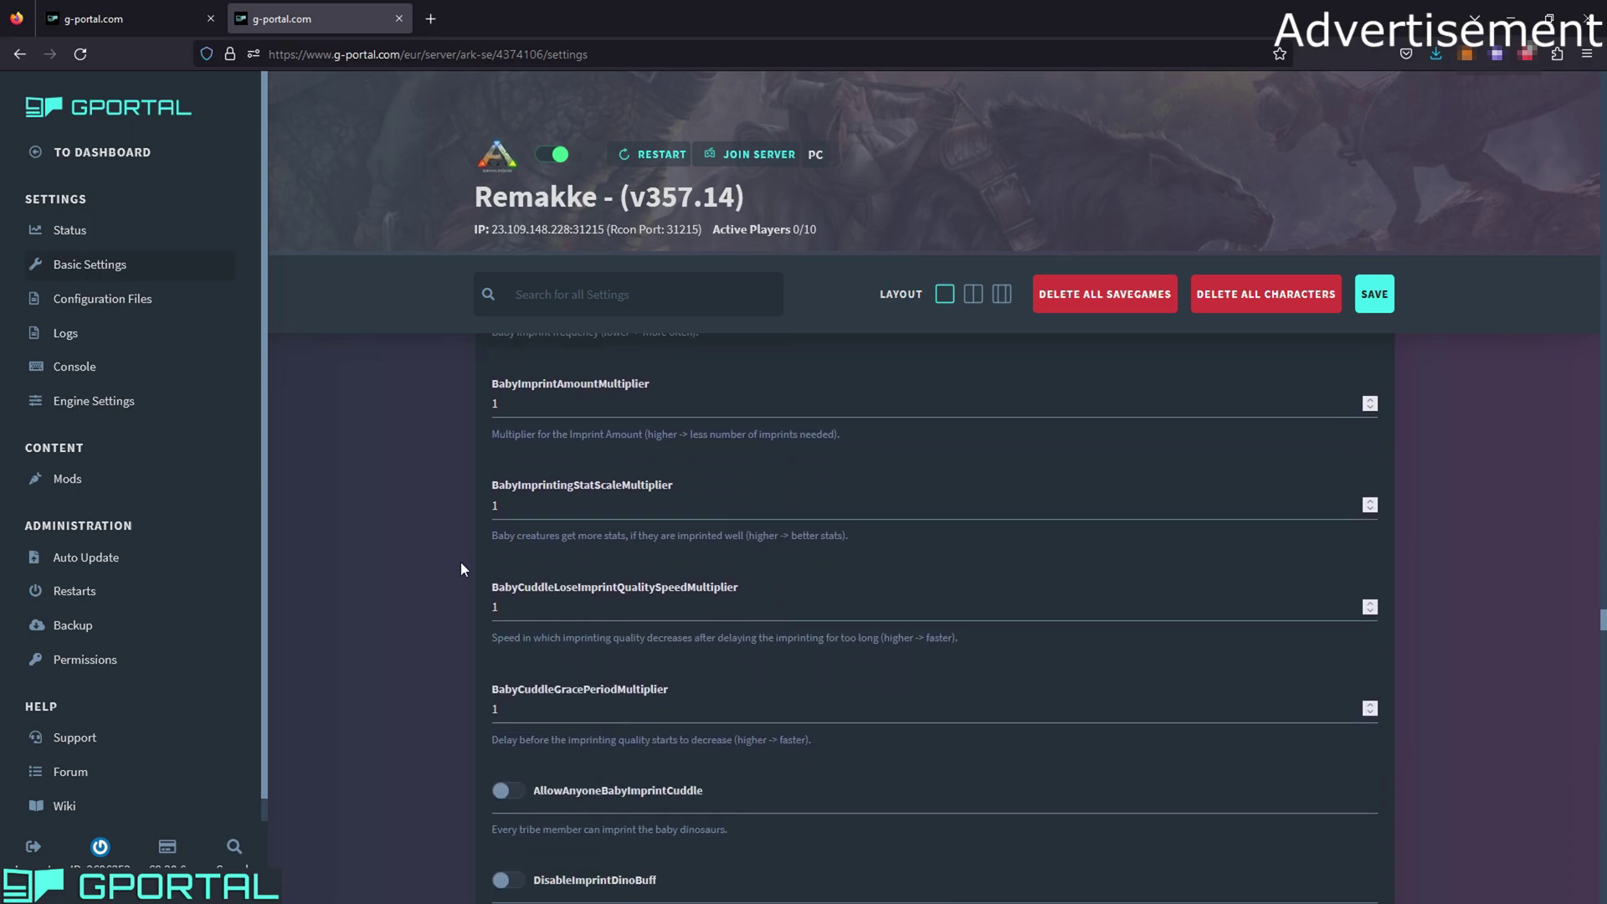
{"action": "scroll", "coordinate": [461, 569], "scroll_direction": "down", "scroll_amount": 3}
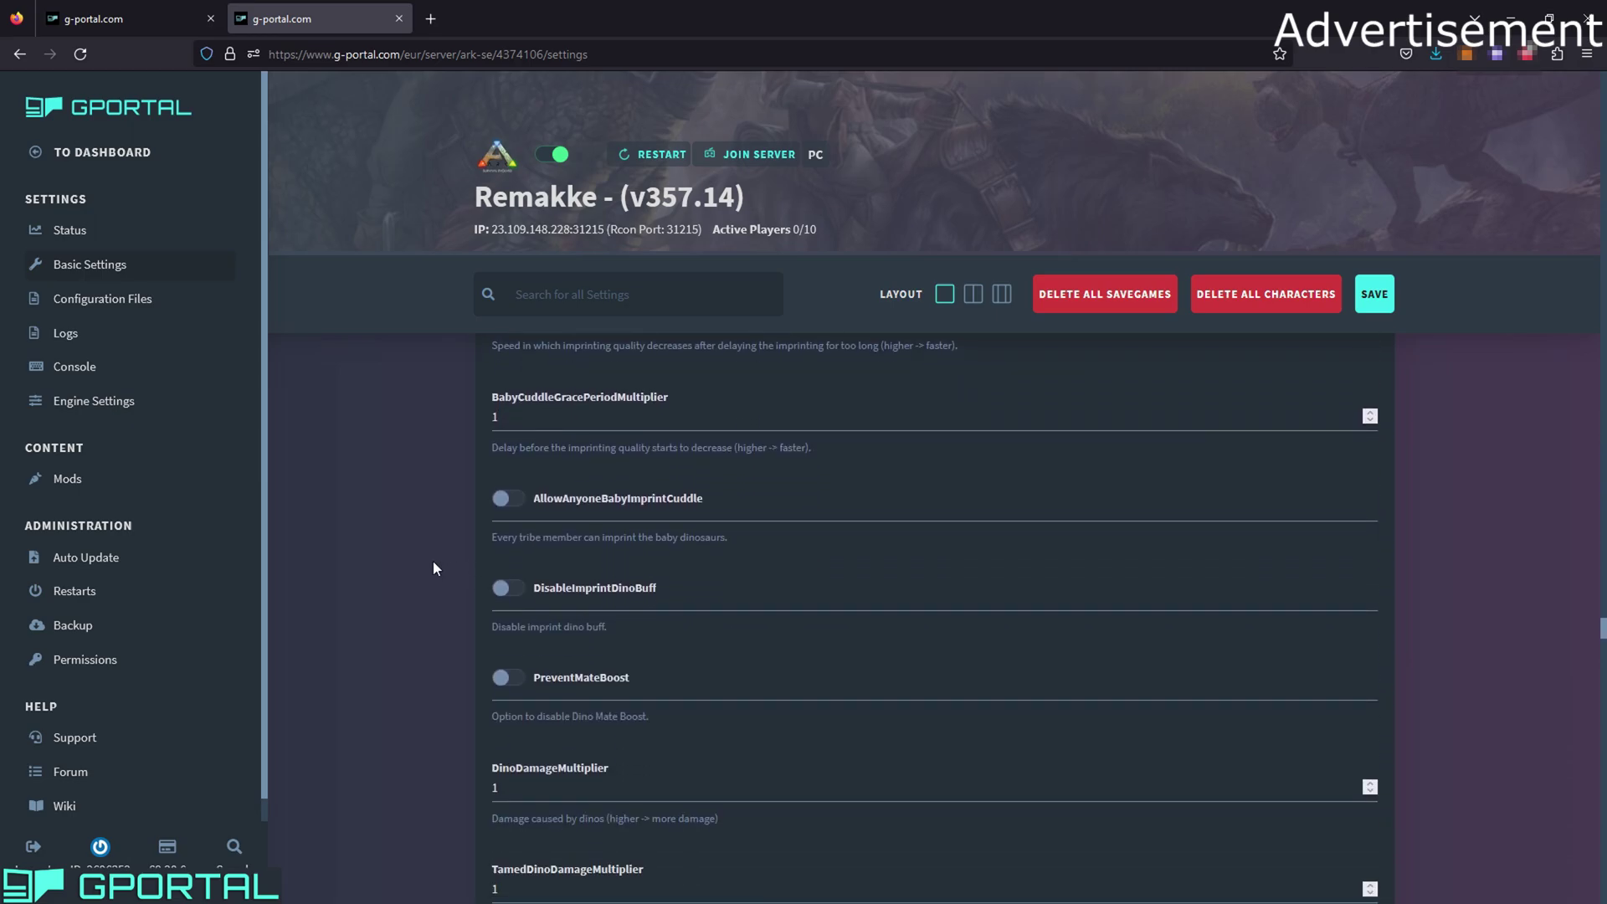
{"action": "scroll", "coordinate": [434, 561], "scroll_direction": "down", "scroll_amount": 7}
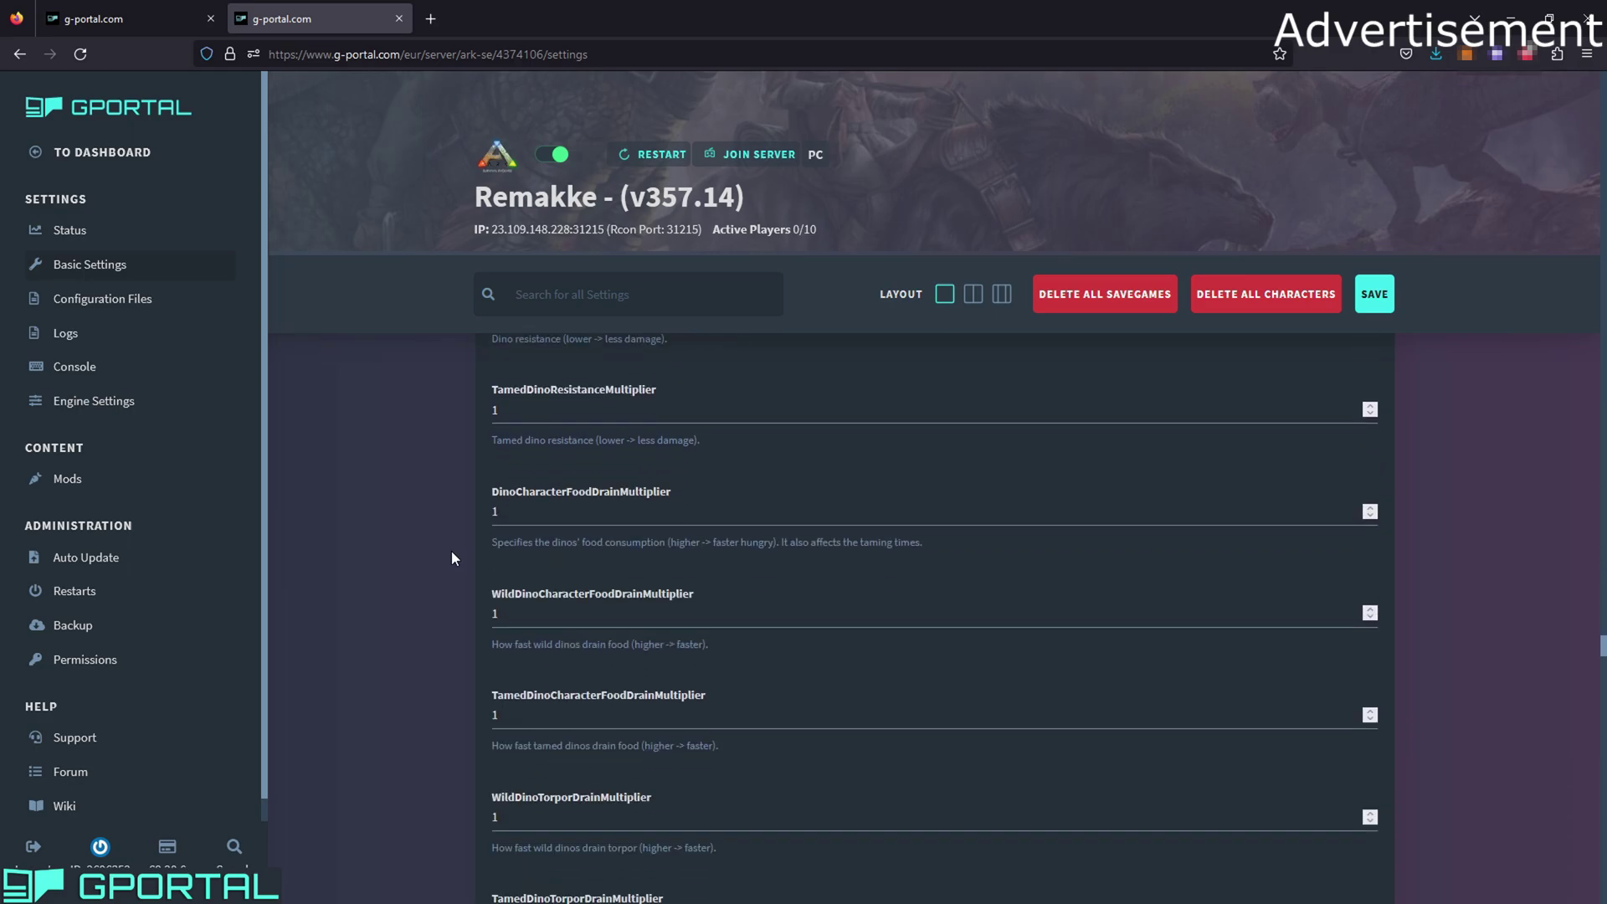
{"action": "scroll", "coordinate": [450, 551], "scroll_direction": "down", "scroll_amount": 12}
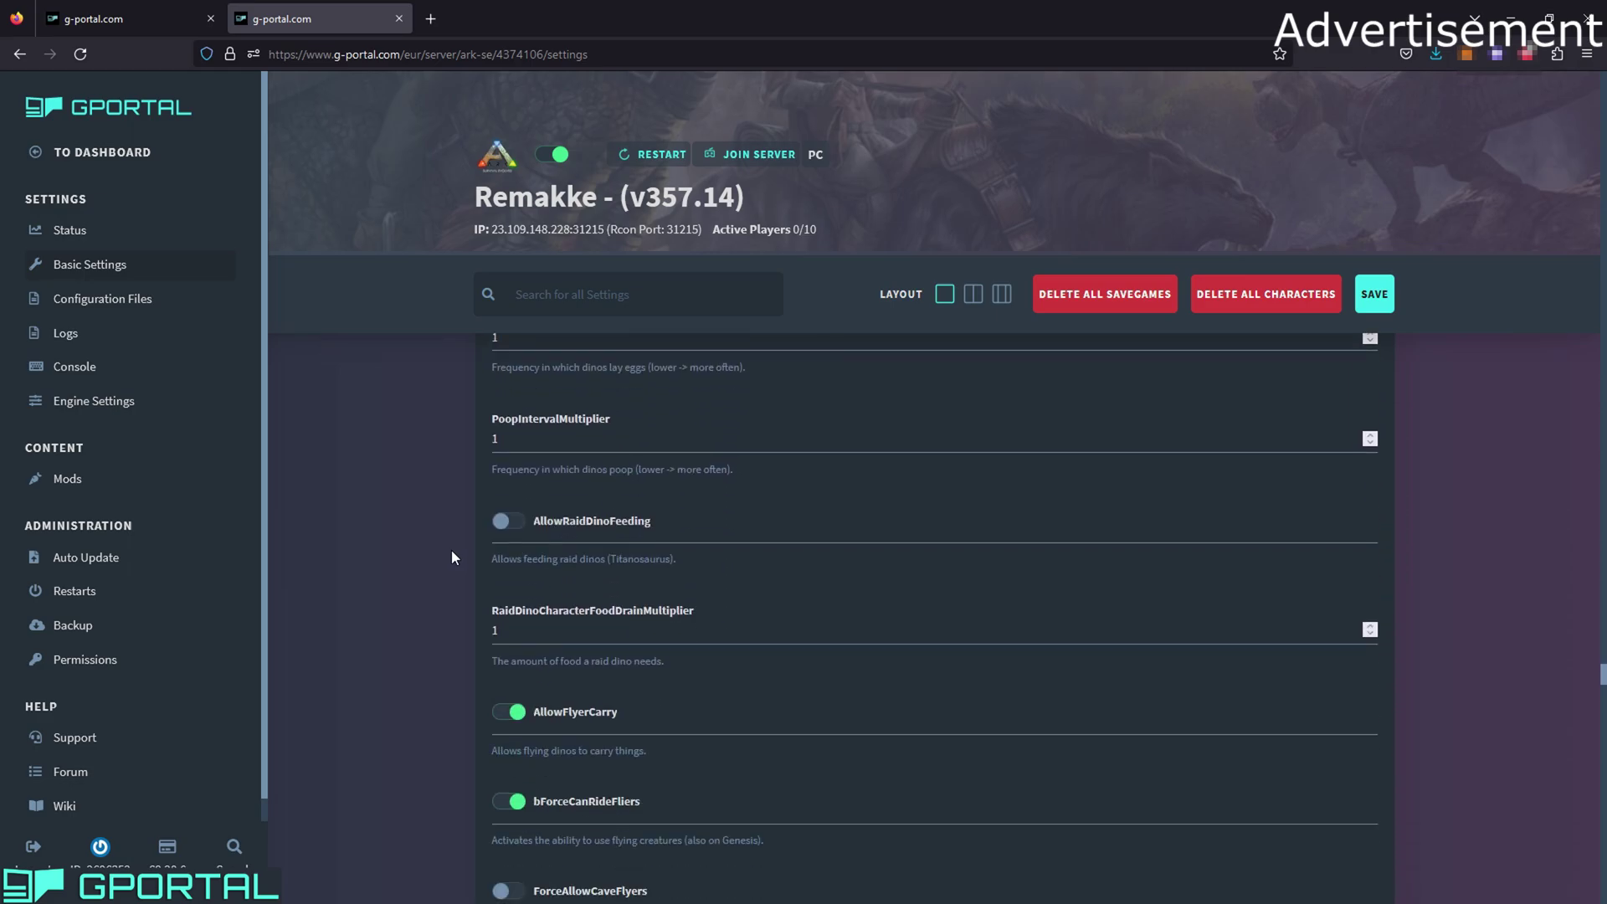
{"action": "scroll", "coordinate": [452, 553], "scroll_direction": "down", "scroll_amount": 2}
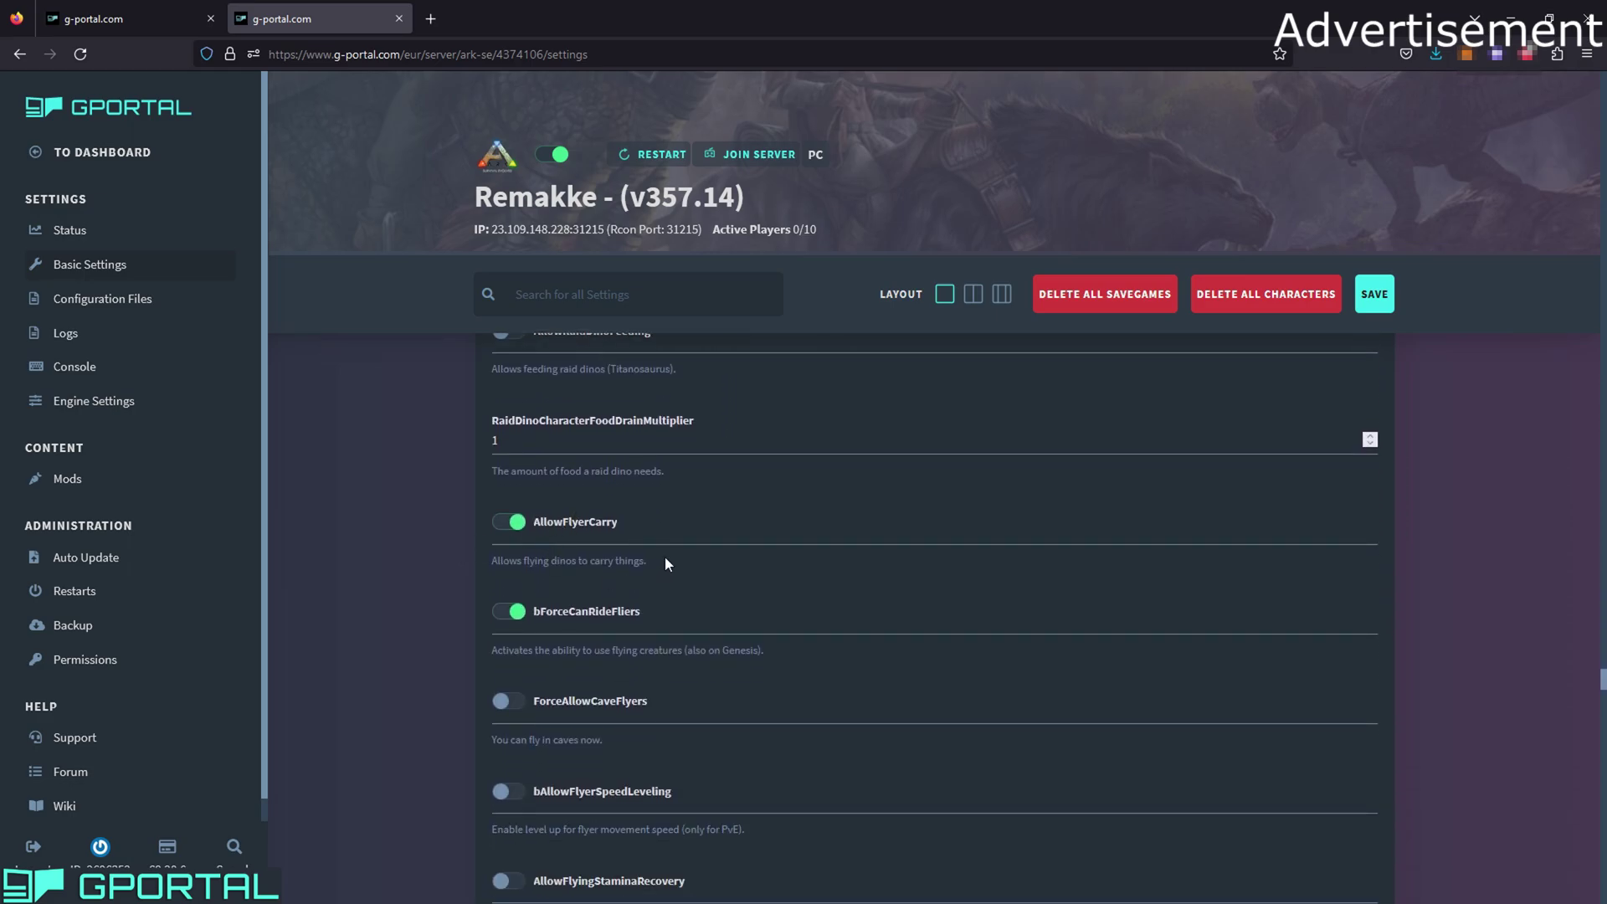
Highlight the AllowFlyerCarry setting name and its description.
{"action": "left_click_drag", "start_coordinate": [667, 562], "coordinate": [431, 563]}
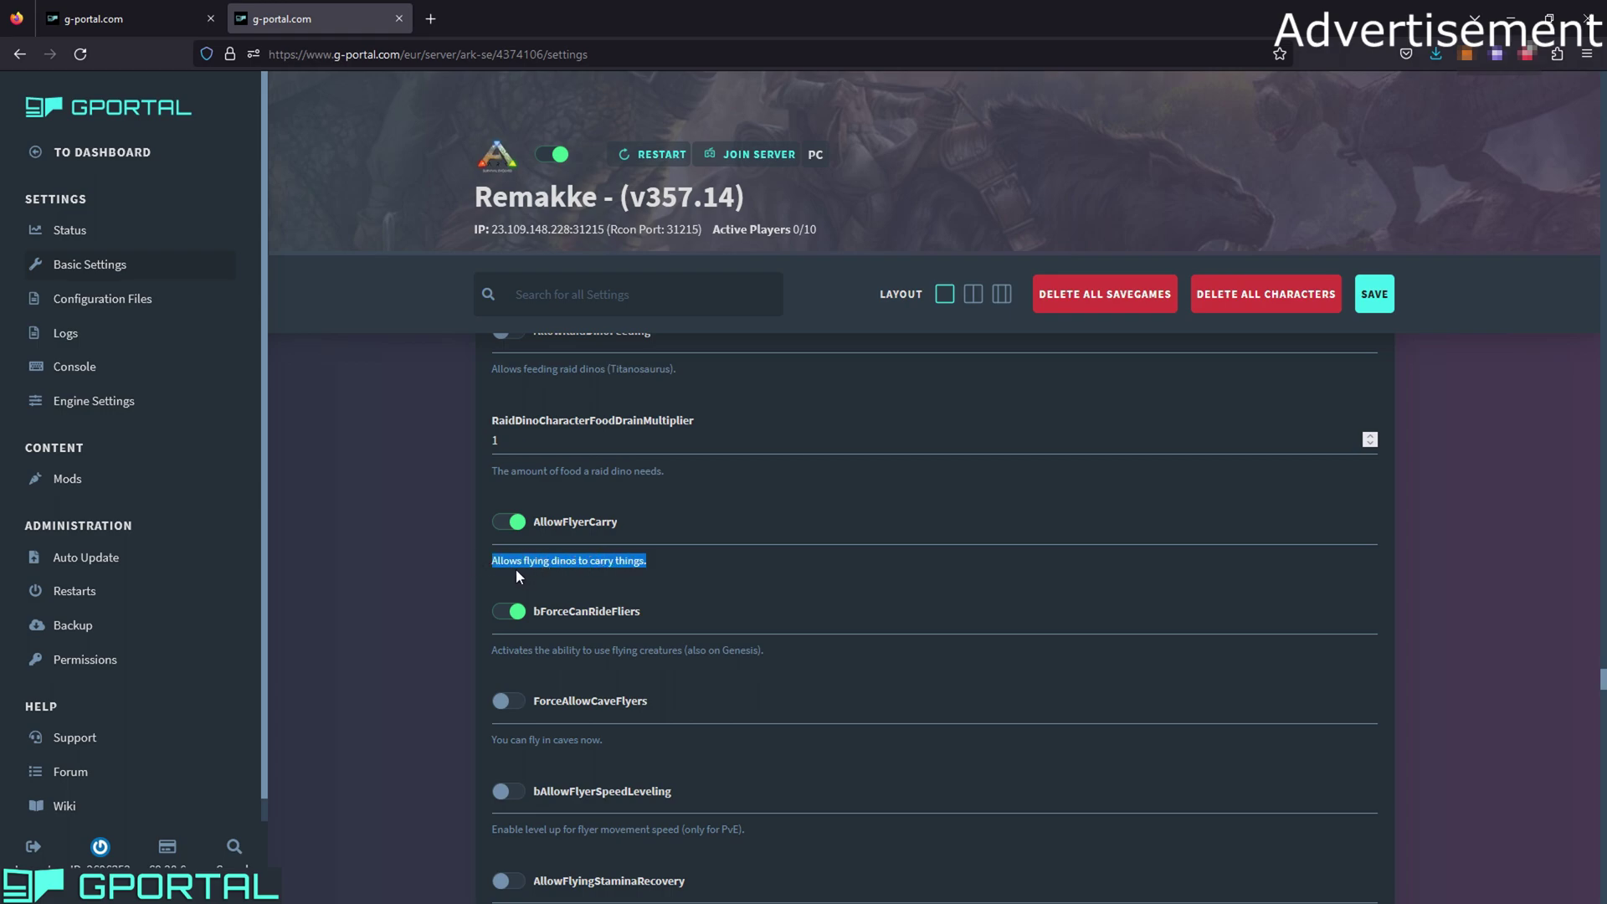
{"action": "left_click", "coordinate": [537, 561]}
{"action": "left_click_drag", "start_coordinate": [630, 561], "coordinate": [460, 563]}
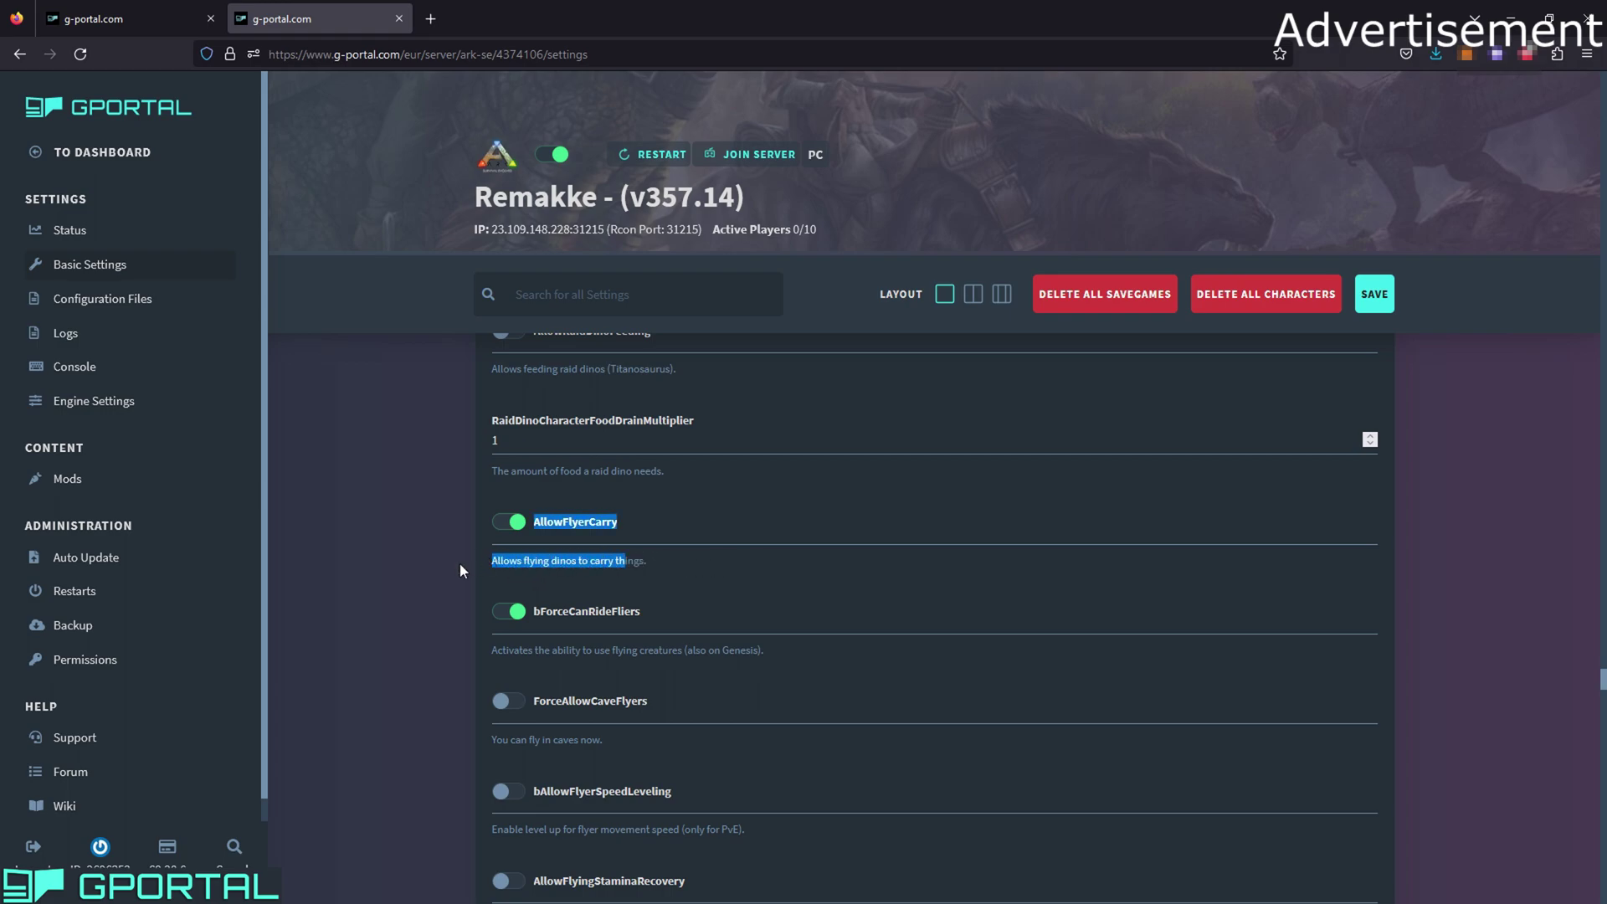
{"action": "left_click", "coordinate": [450, 564]}
Check the tame limits: MaxTamedDinos 10000 and MaxPersonalTamedDinos 5000.
{"action": "scroll", "coordinate": [536, 571], "scroll_direction": "down", "scroll_amount": 1}
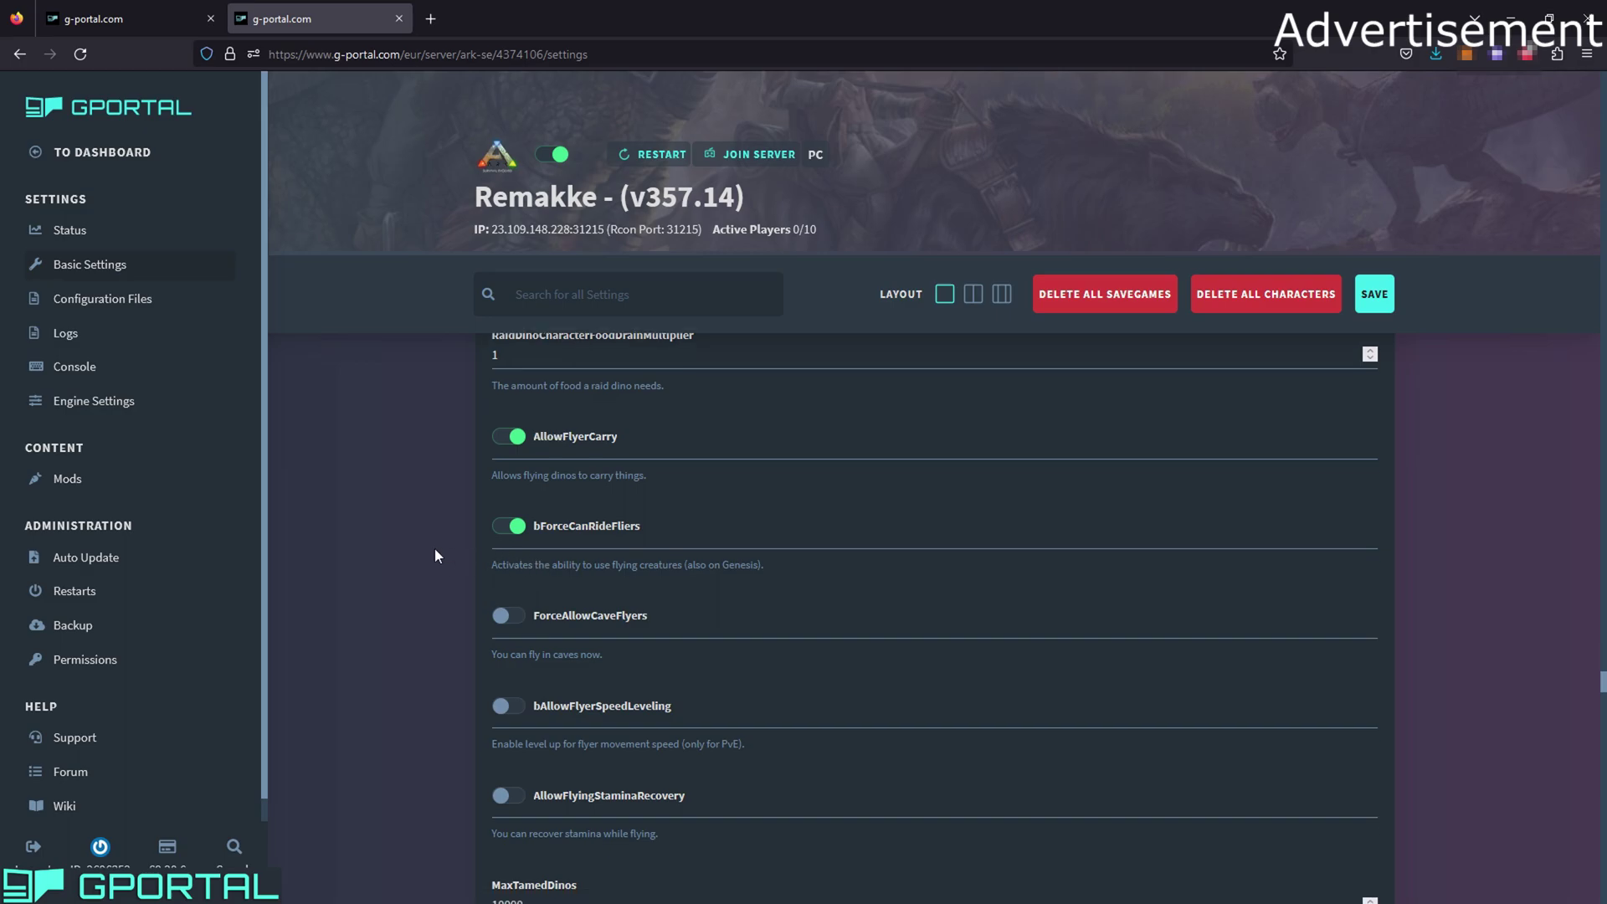
{"action": "scroll", "coordinate": [407, 545], "scroll_direction": "down", "scroll_amount": 2}
{"action": "scroll", "coordinate": [434, 534], "scroll_direction": "down", "scroll_amount": 9}
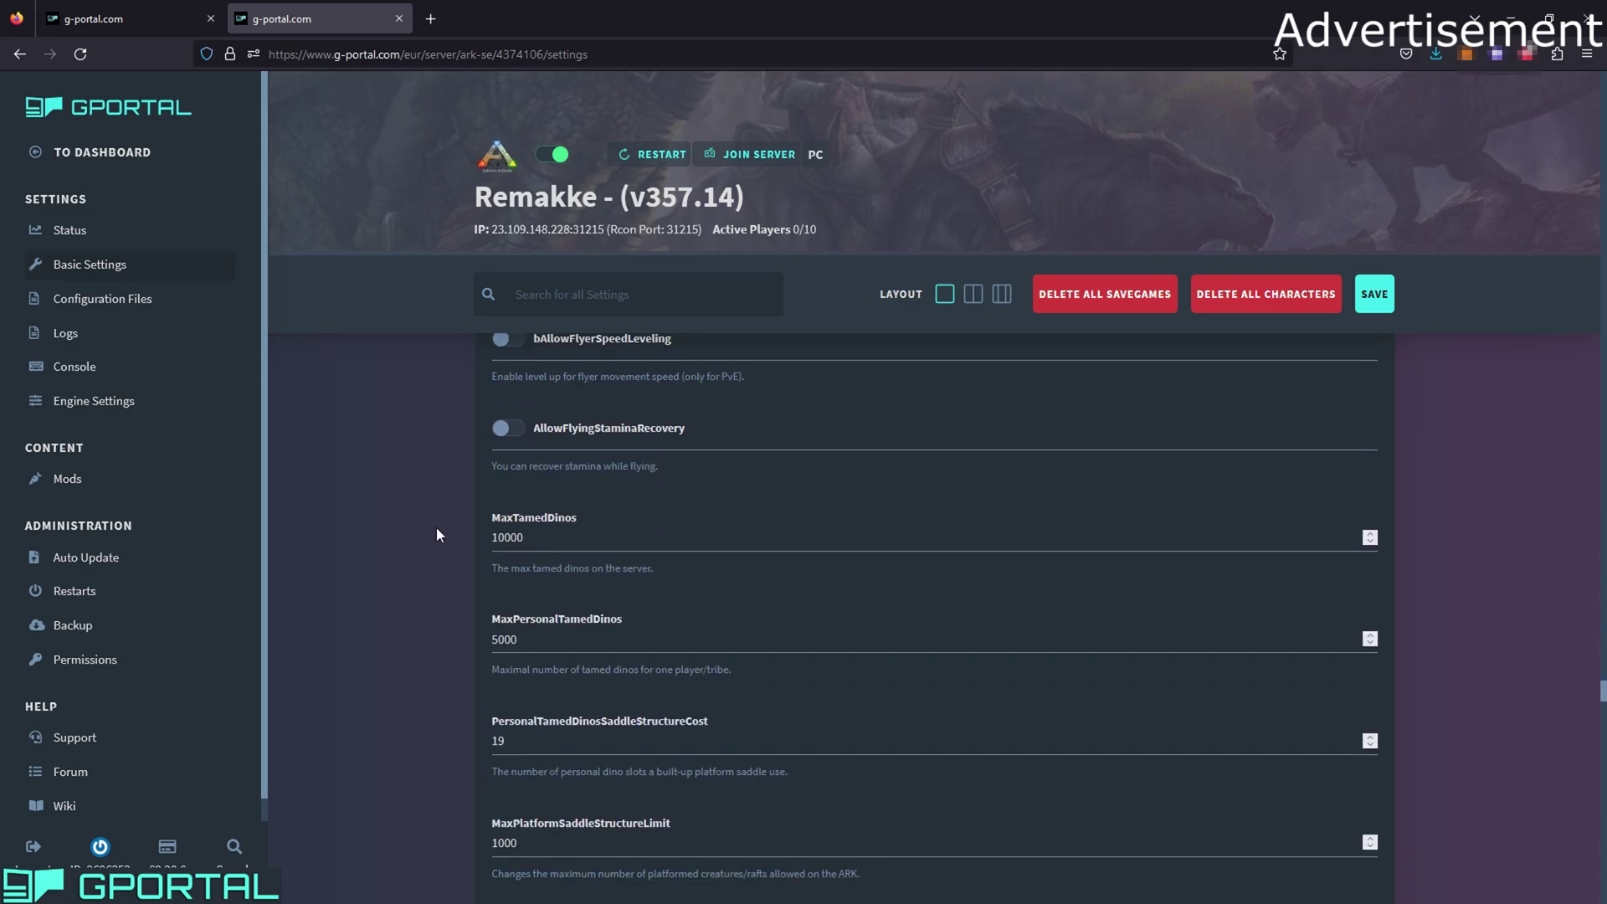
{"action": "scroll", "coordinate": [452, 536], "scroll_direction": "up", "scroll_amount": 4}
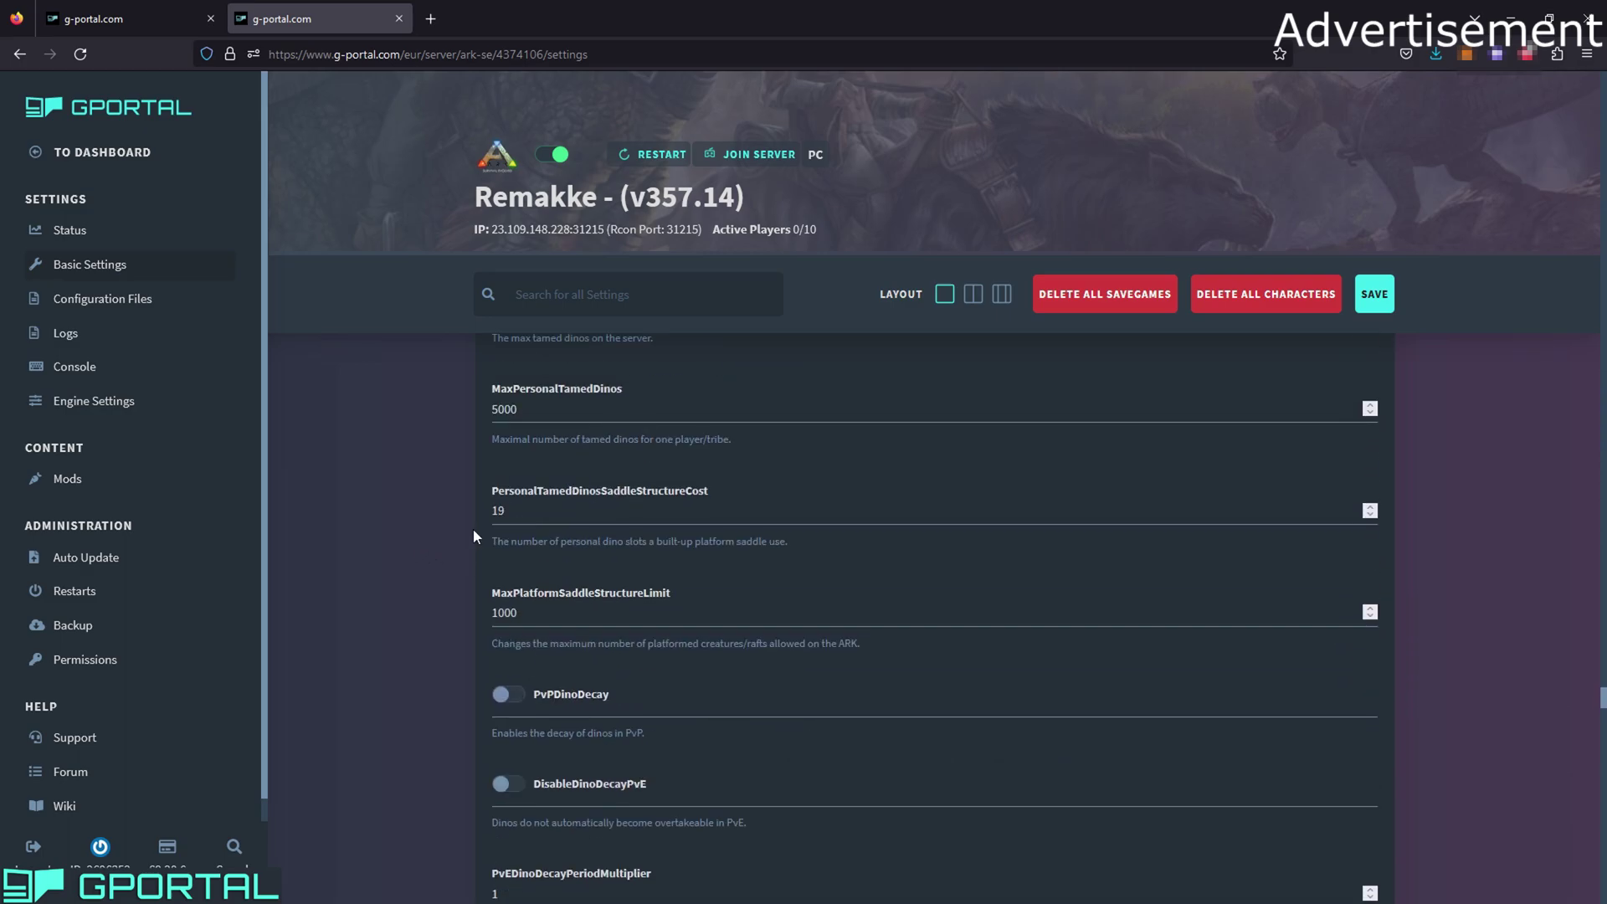
{"action": "scroll", "coordinate": [669, 412], "scroll_direction": "up", "scroll_amount": 3}
{"action": "scroll", "coordinate": [502, 544], "scroll_direction": "up", "scroll_amount": 3}
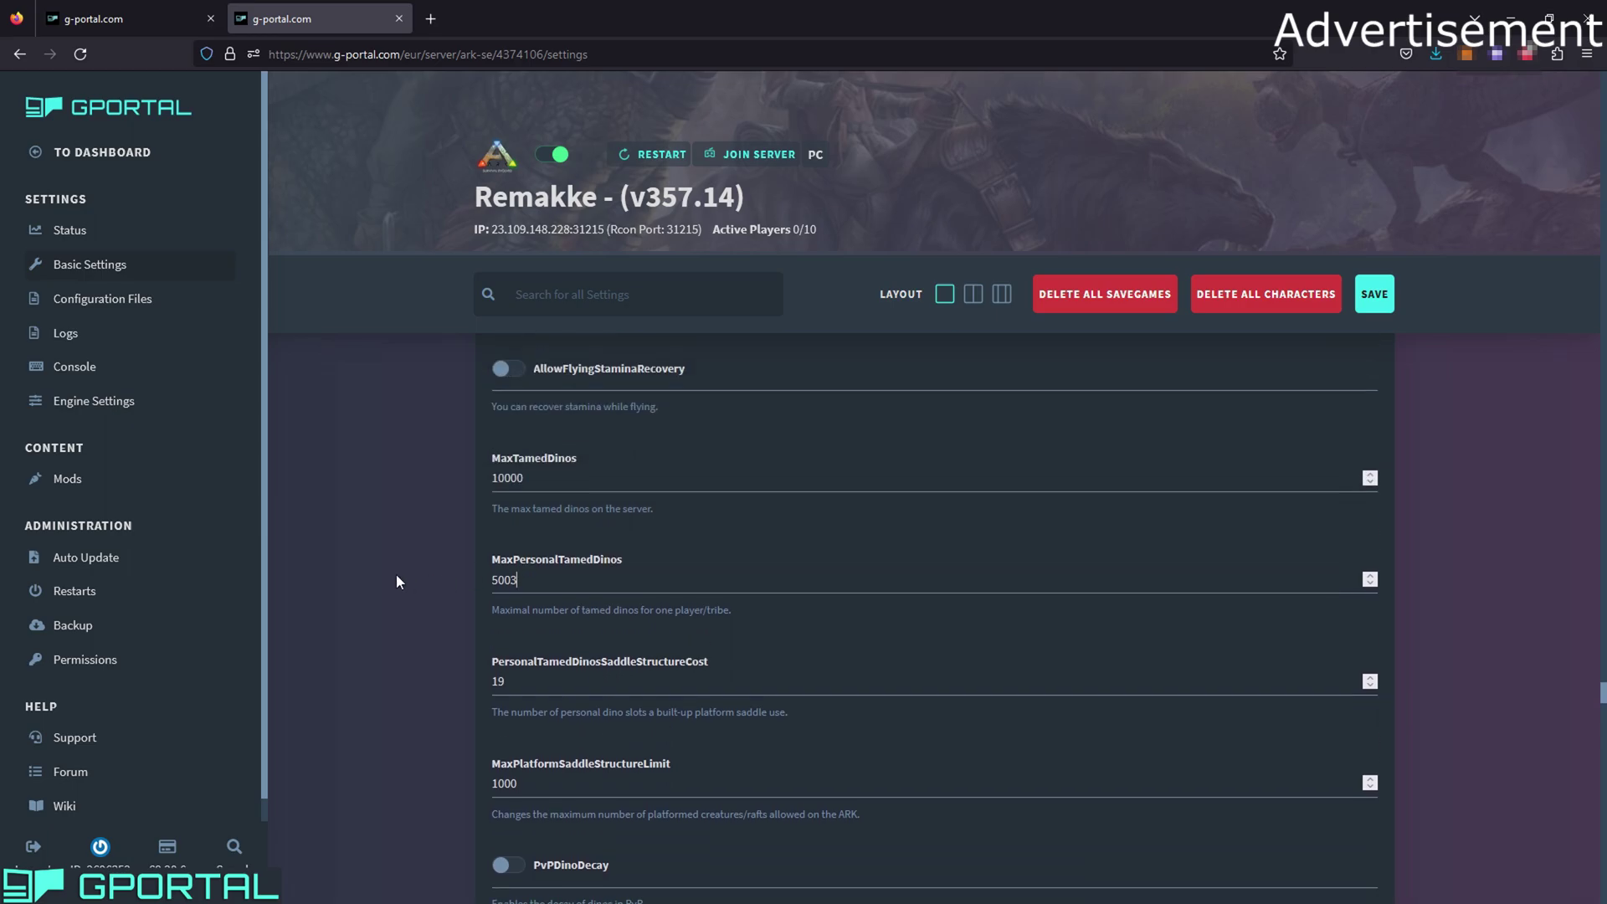
{"action": "scroll", "coordinate": [572, 666], "scroll_direction": "down", "scroll_amount": 1}
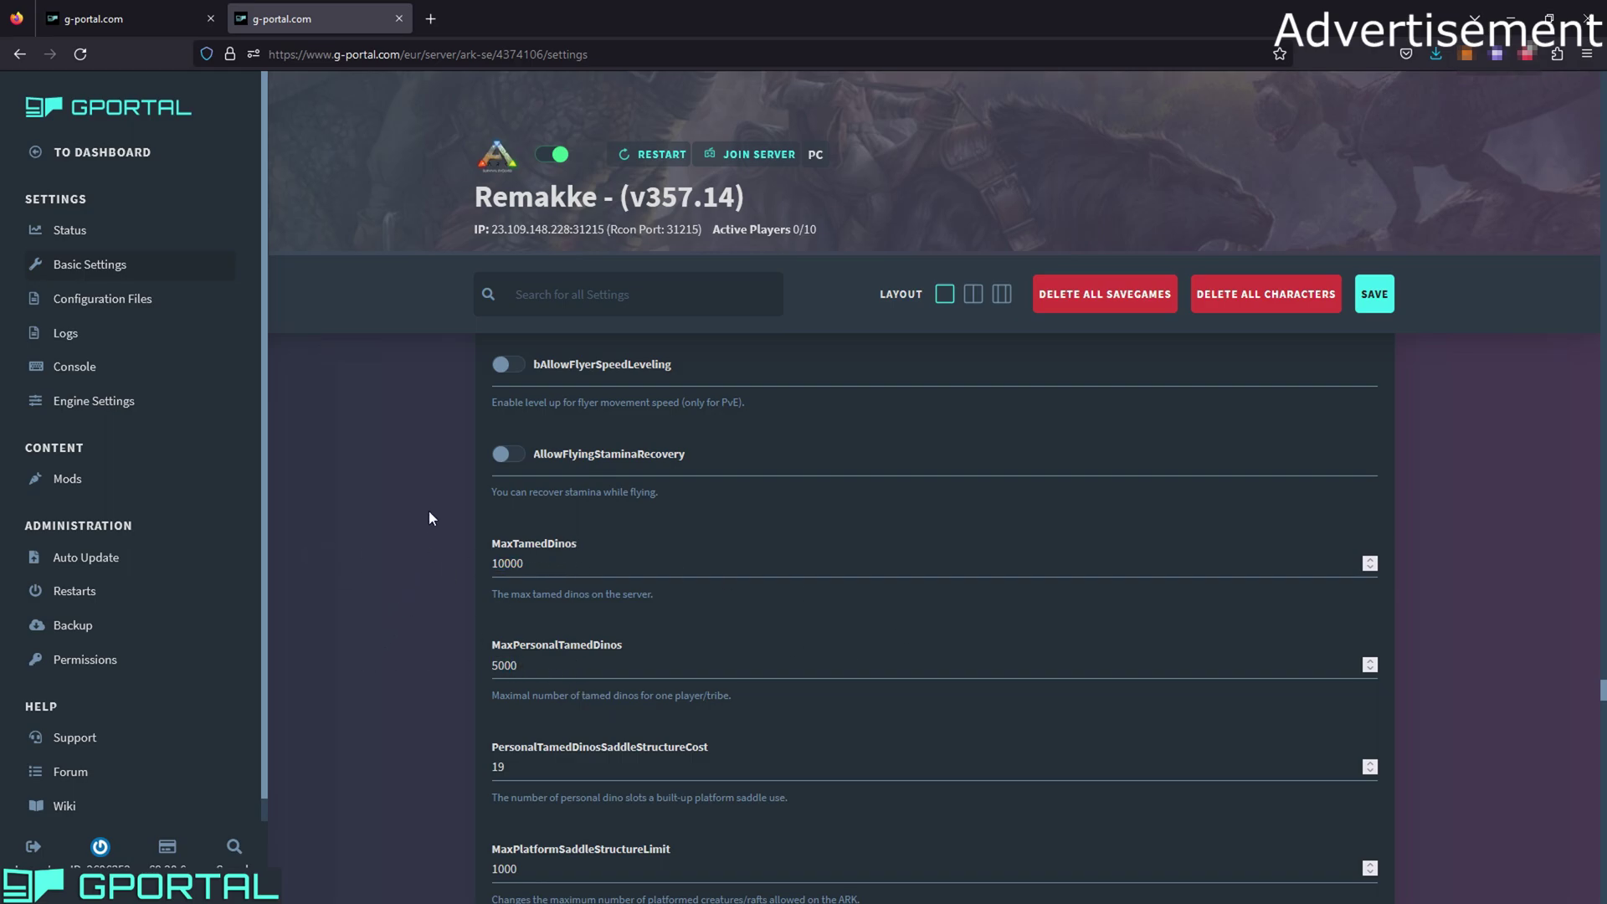
Scroll past PvPDinoDecay and highlight the enabled EnableCryoSicknessPVE name and description.
{"action": "scroll", "coordinate": [429, 511], "scroll_direction": "down", "scroll_amount": 4}
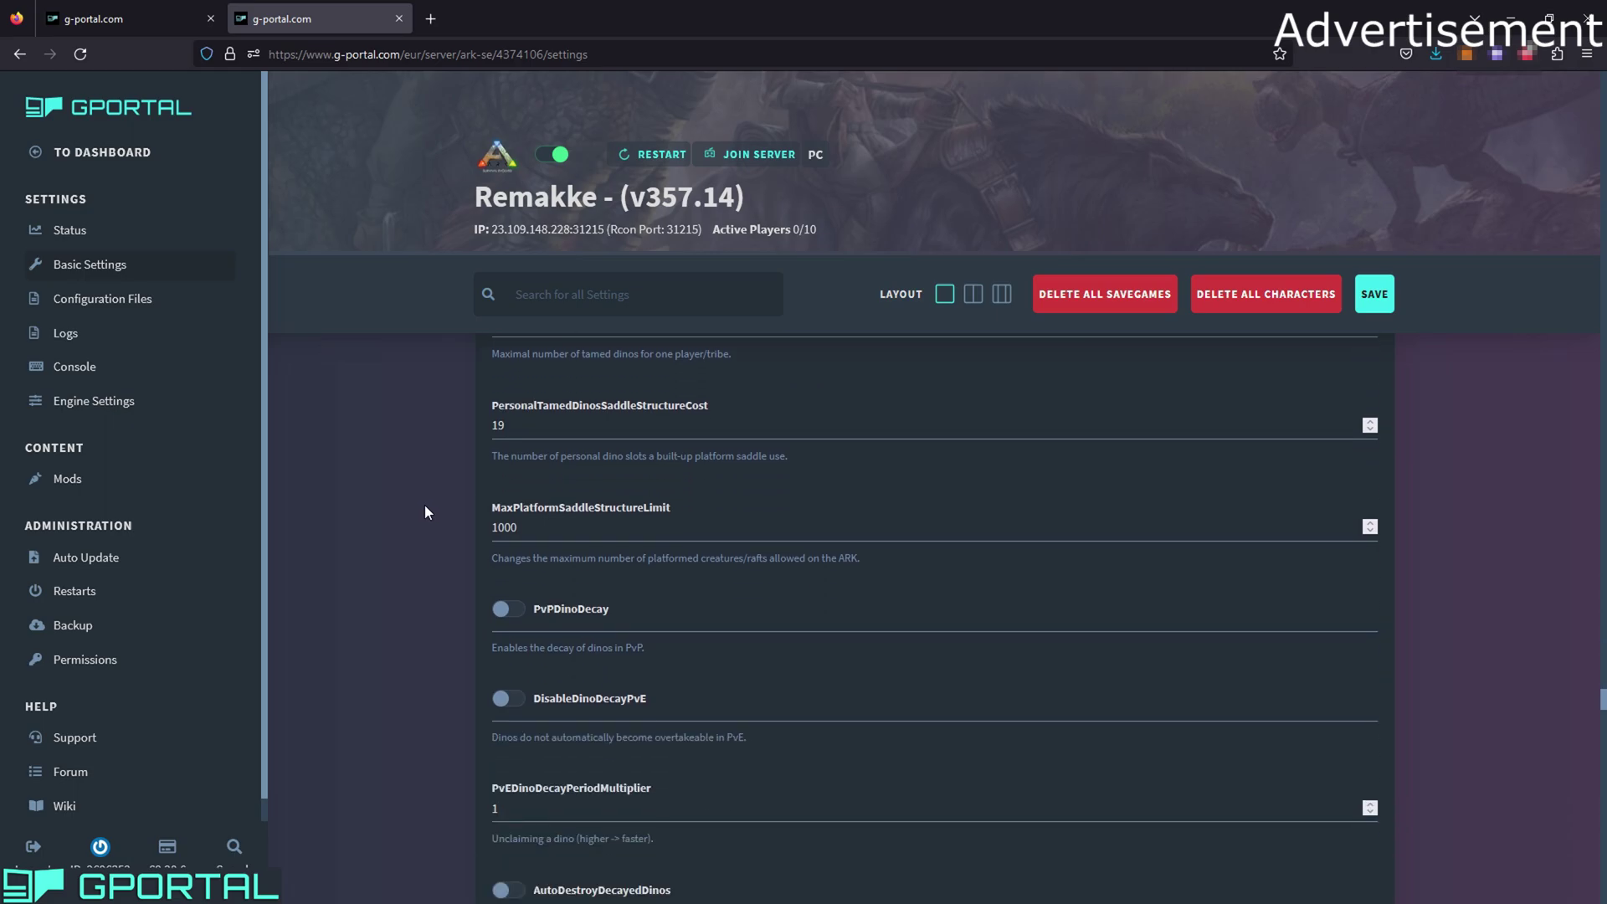
{"action": "scroll", "coordinate": [425, 506], "scroll_direction": "down", "scroll_amount": 8}
{"action": "scroll", "coordinate": [445, 511], "scroll_direction": "down", "scroll_amount": 1}
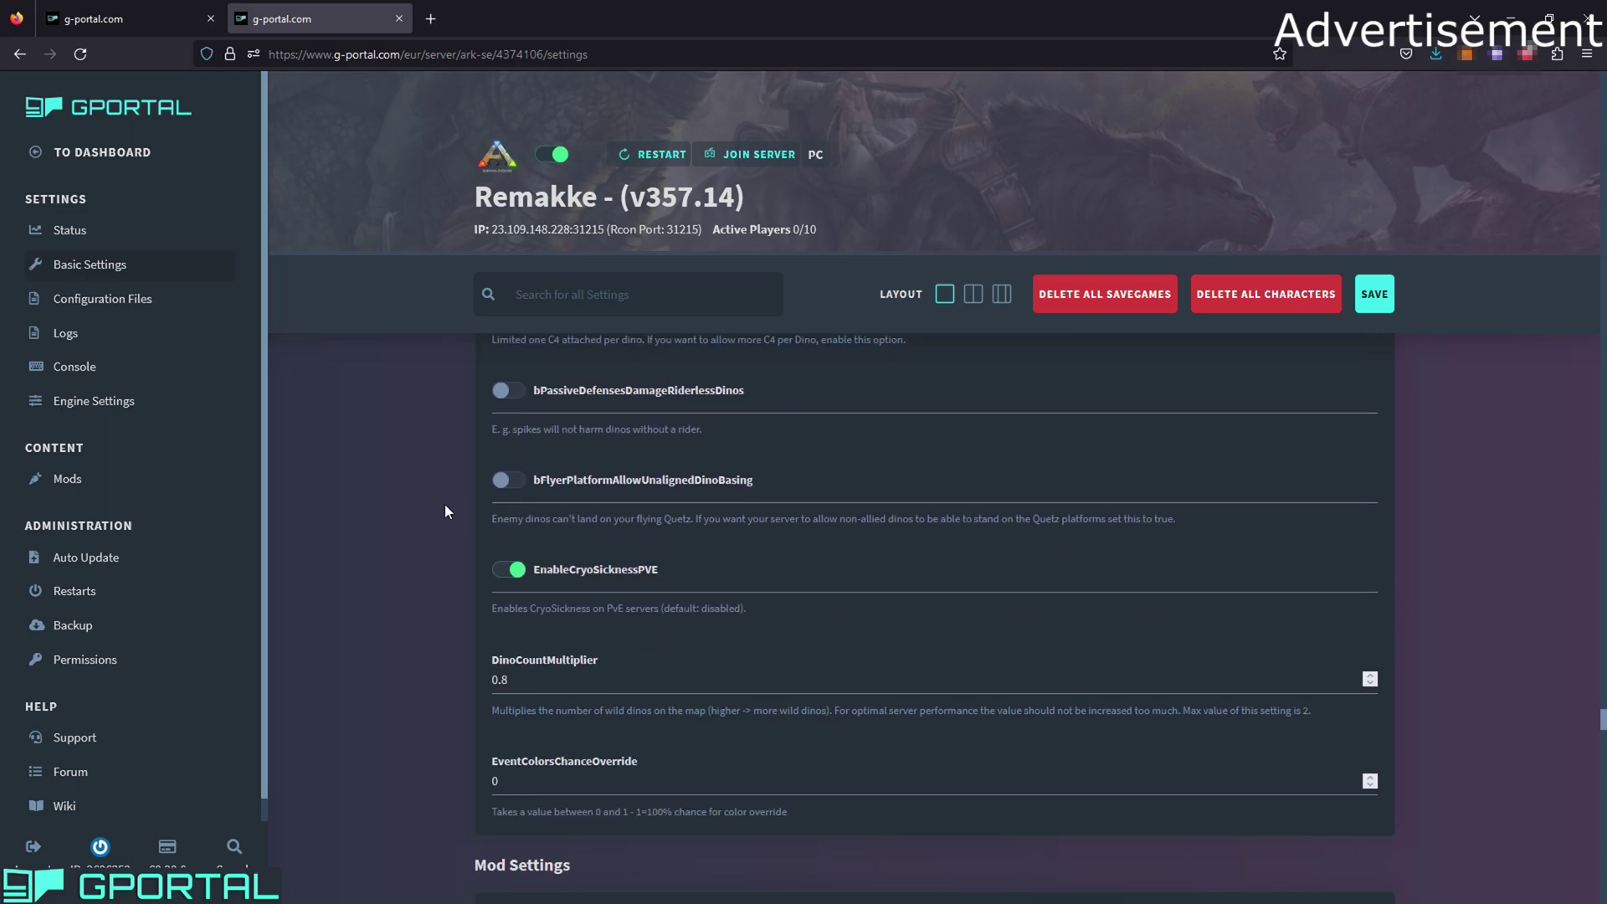
{"action": "scroll", "coordinate": [444, 504], "scroll_direction": "down", "scroll_amount": 1}
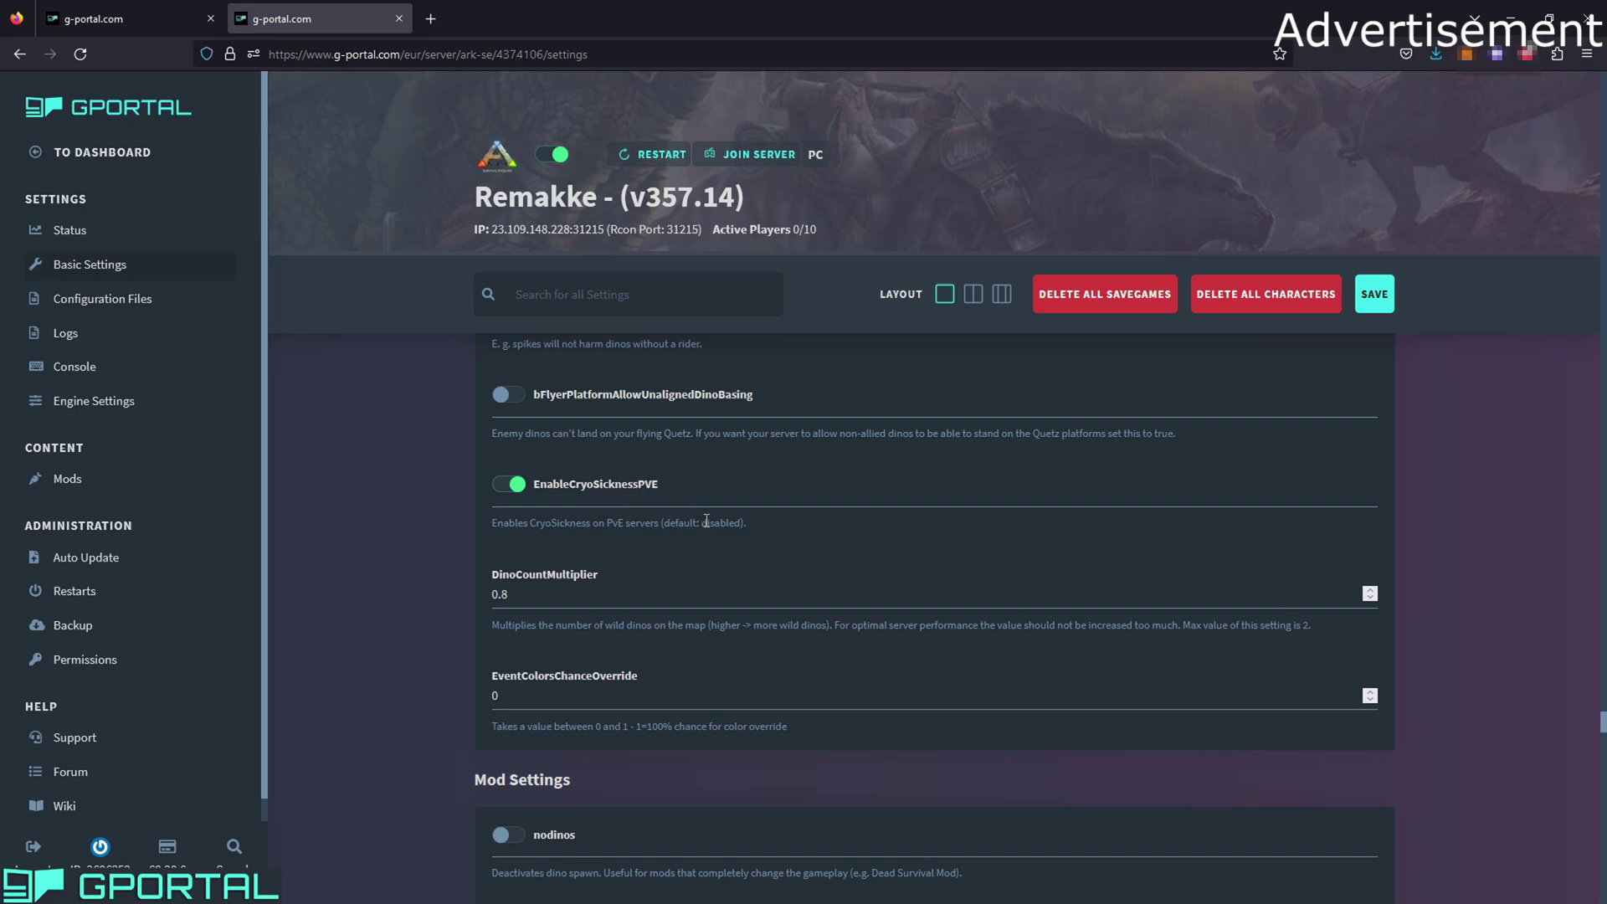
{"action": "left_click_drag", "start_coordinate": [756, 530], "coordinate": [468, 518]}
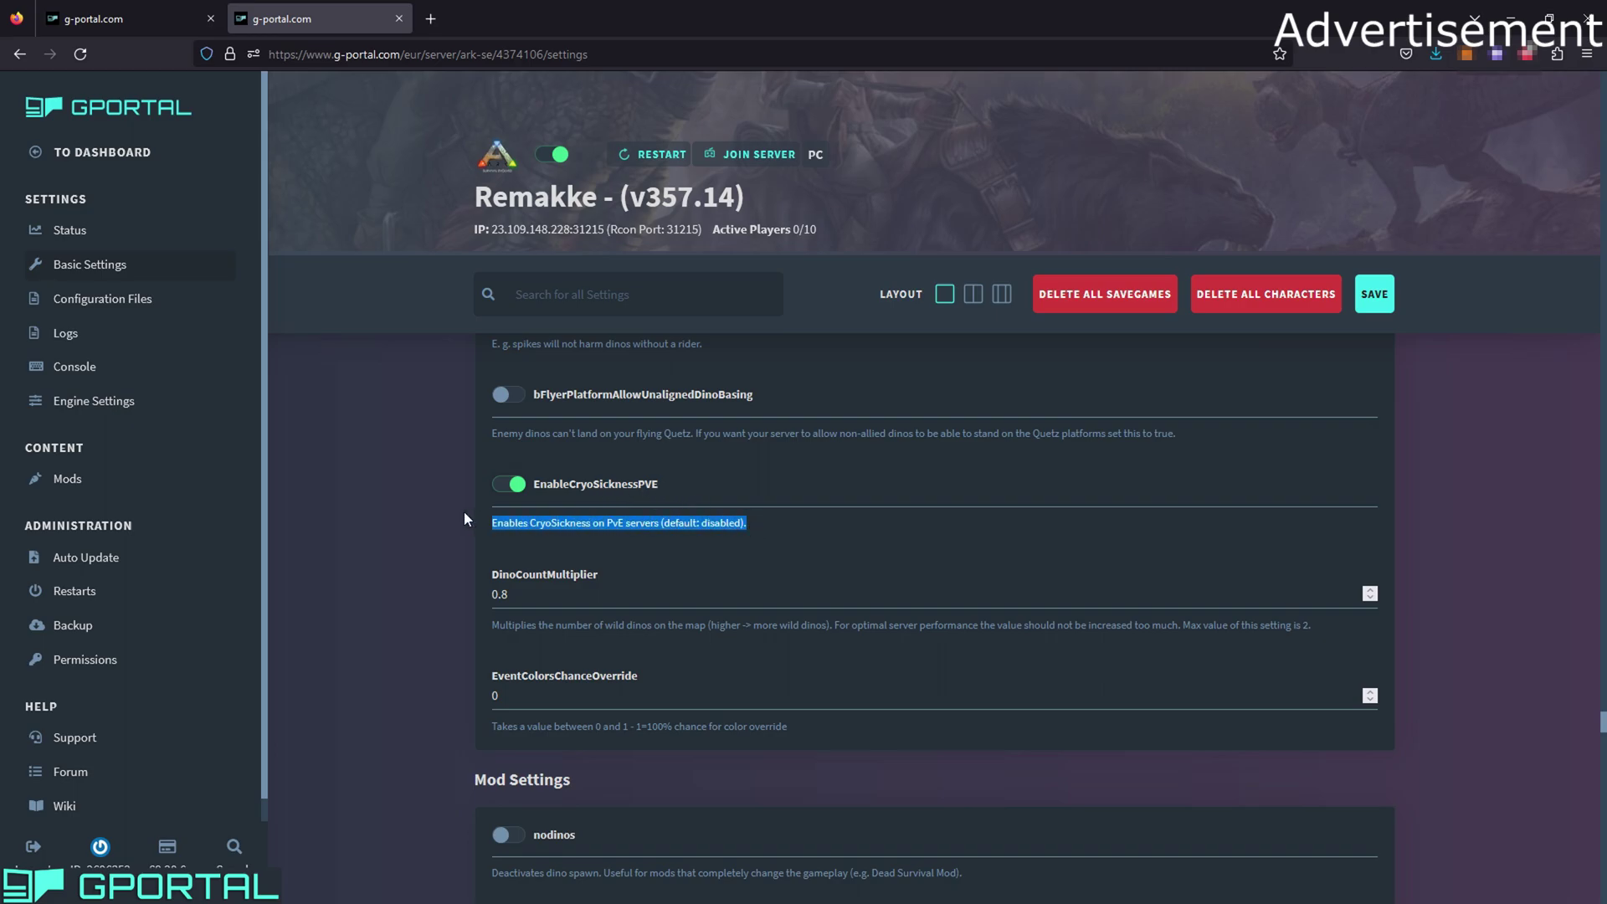
{"action": "left_click", "coordinate": [588, 519]}
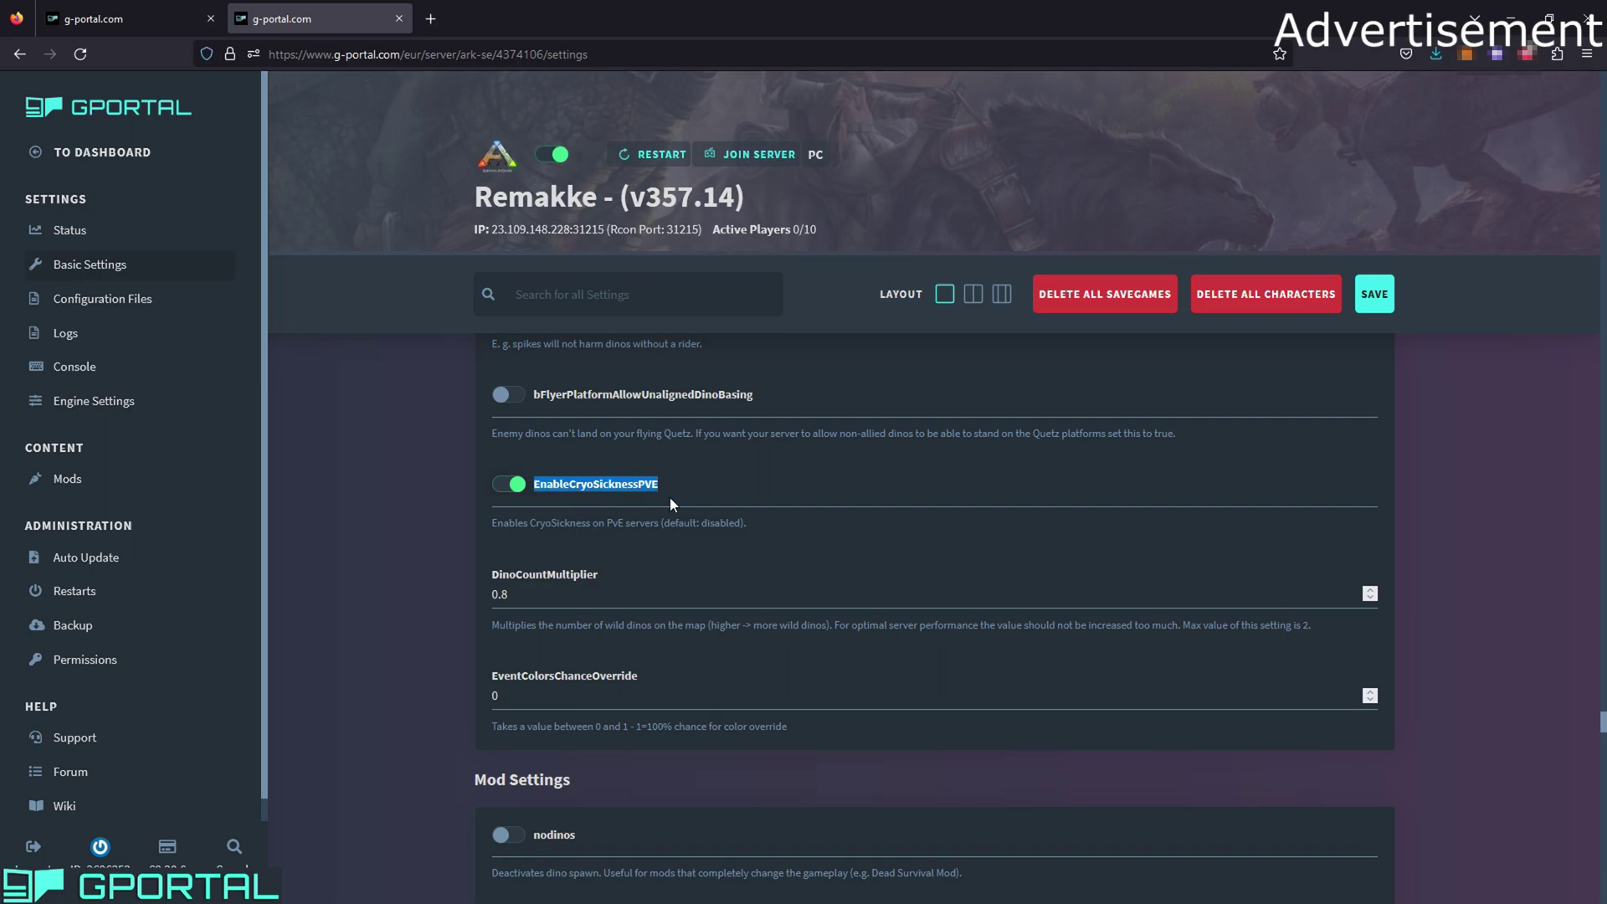
{"action": "left_click", "coordinate": [725, 493]}
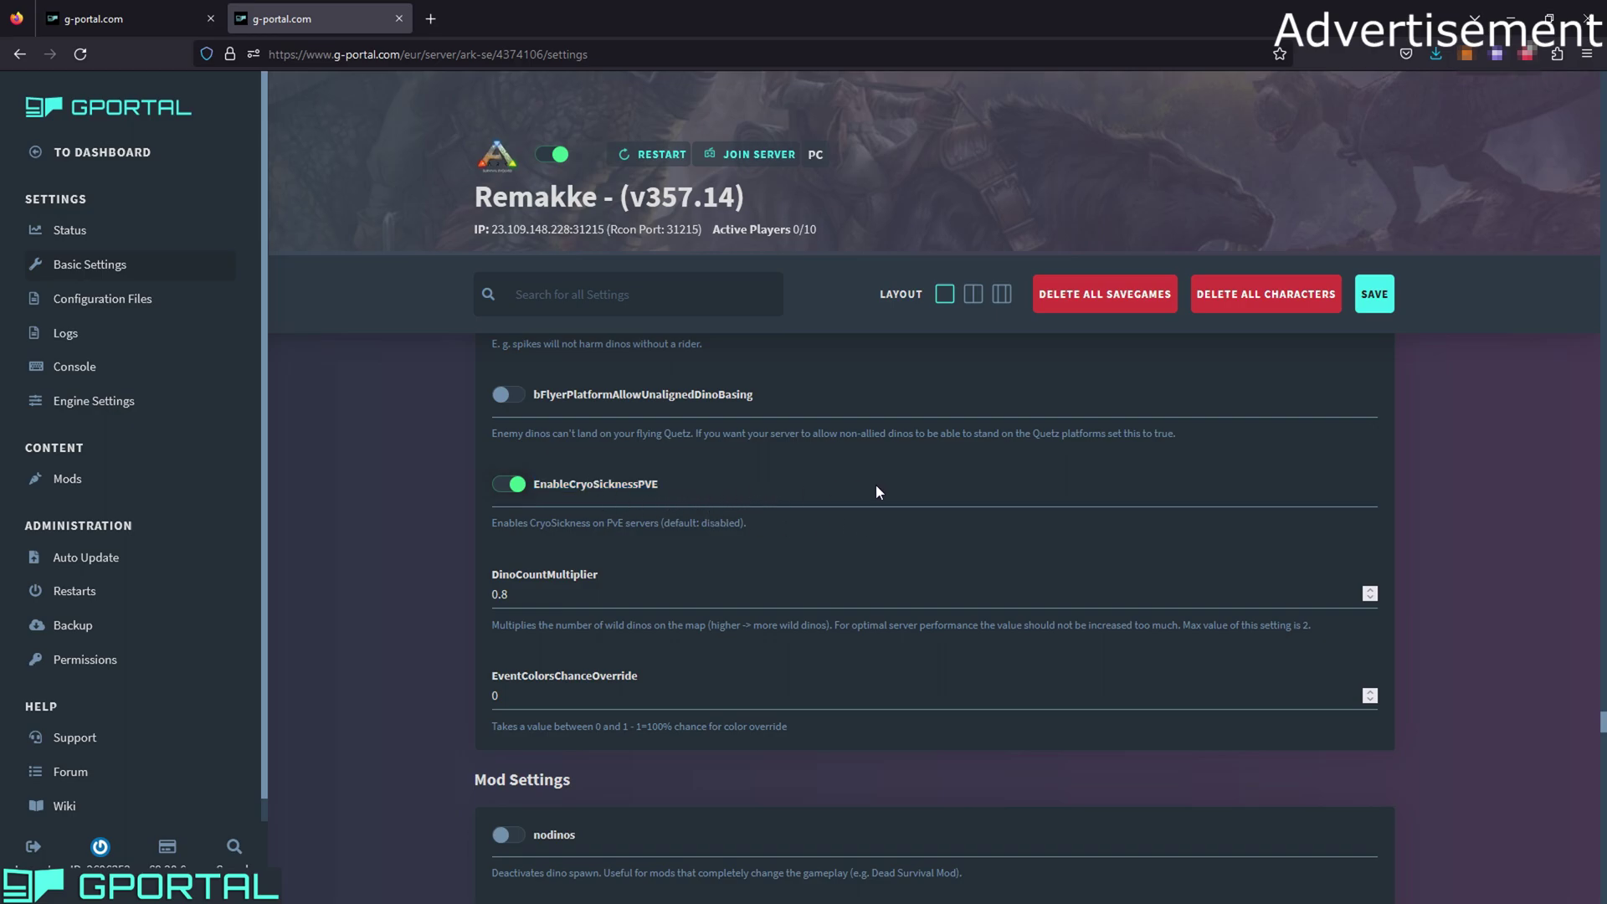
{"action": "left_click_drag", "start_coordinate": [781, 484], "coordinate": [554, 486]}
{"action": "scroll", "coordinate": [762, 519], "scroll_direction": "down", "scroll_amount": 1}
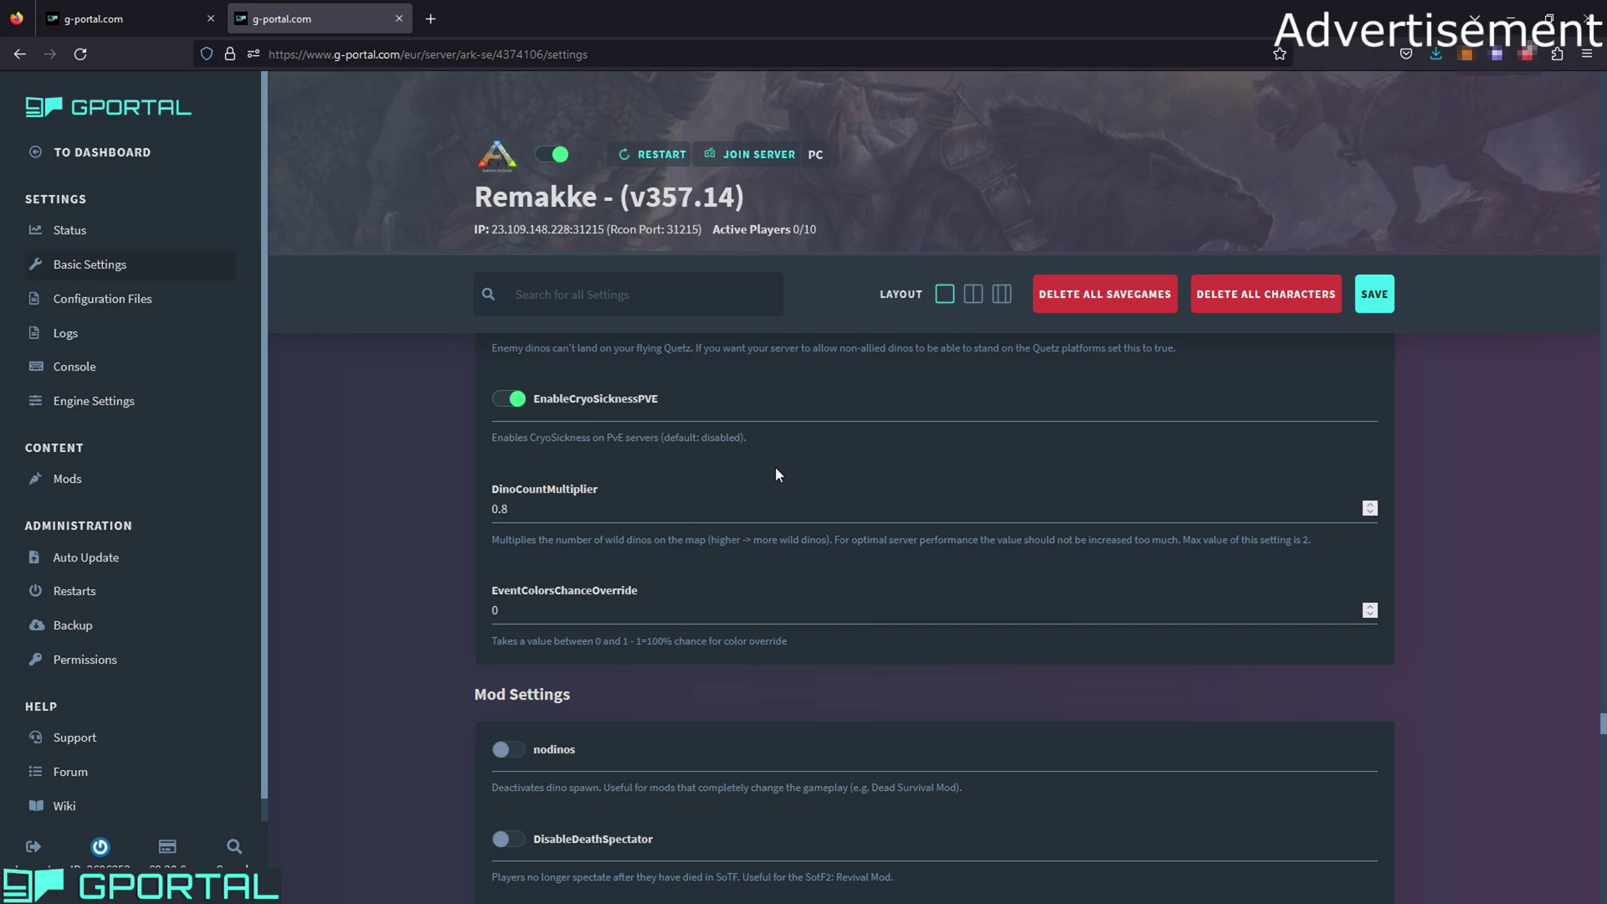
Scroll through Chat, AdminLogging and Procedural settings to the footer, then back to SouthRegion fields.
{"action": "scroll", "coordinate": [649, 519], "scroll_direction": "down", "scroll_amount": 8}
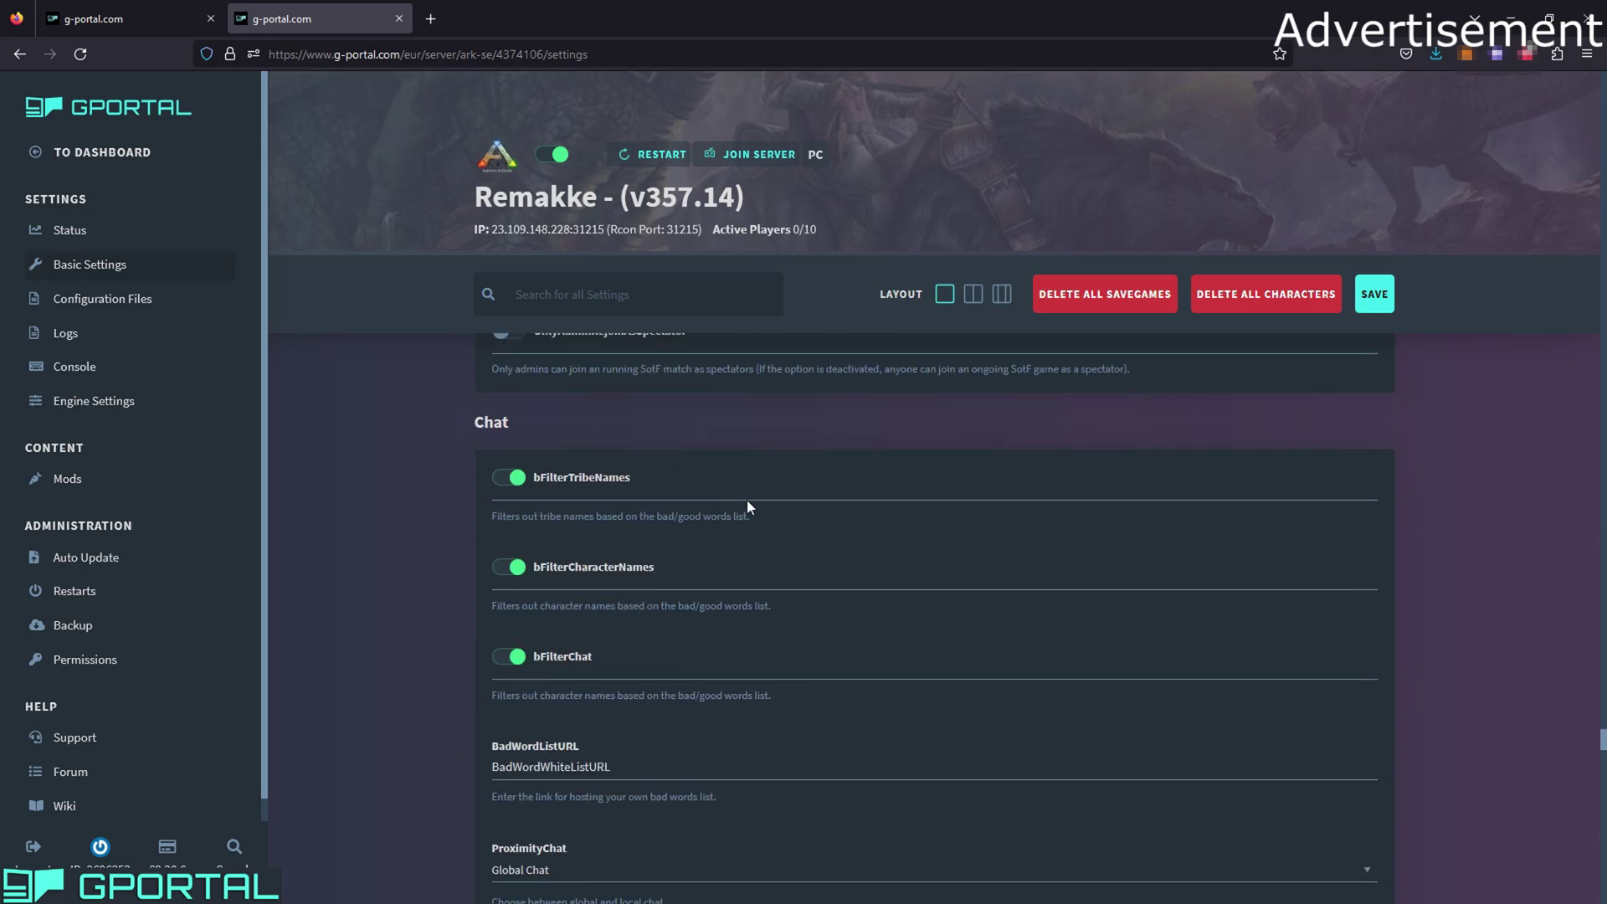
{"action": "scroll", "coordinate": [749, 499], "scroll_direction": "down", "scroll_amount": 12}
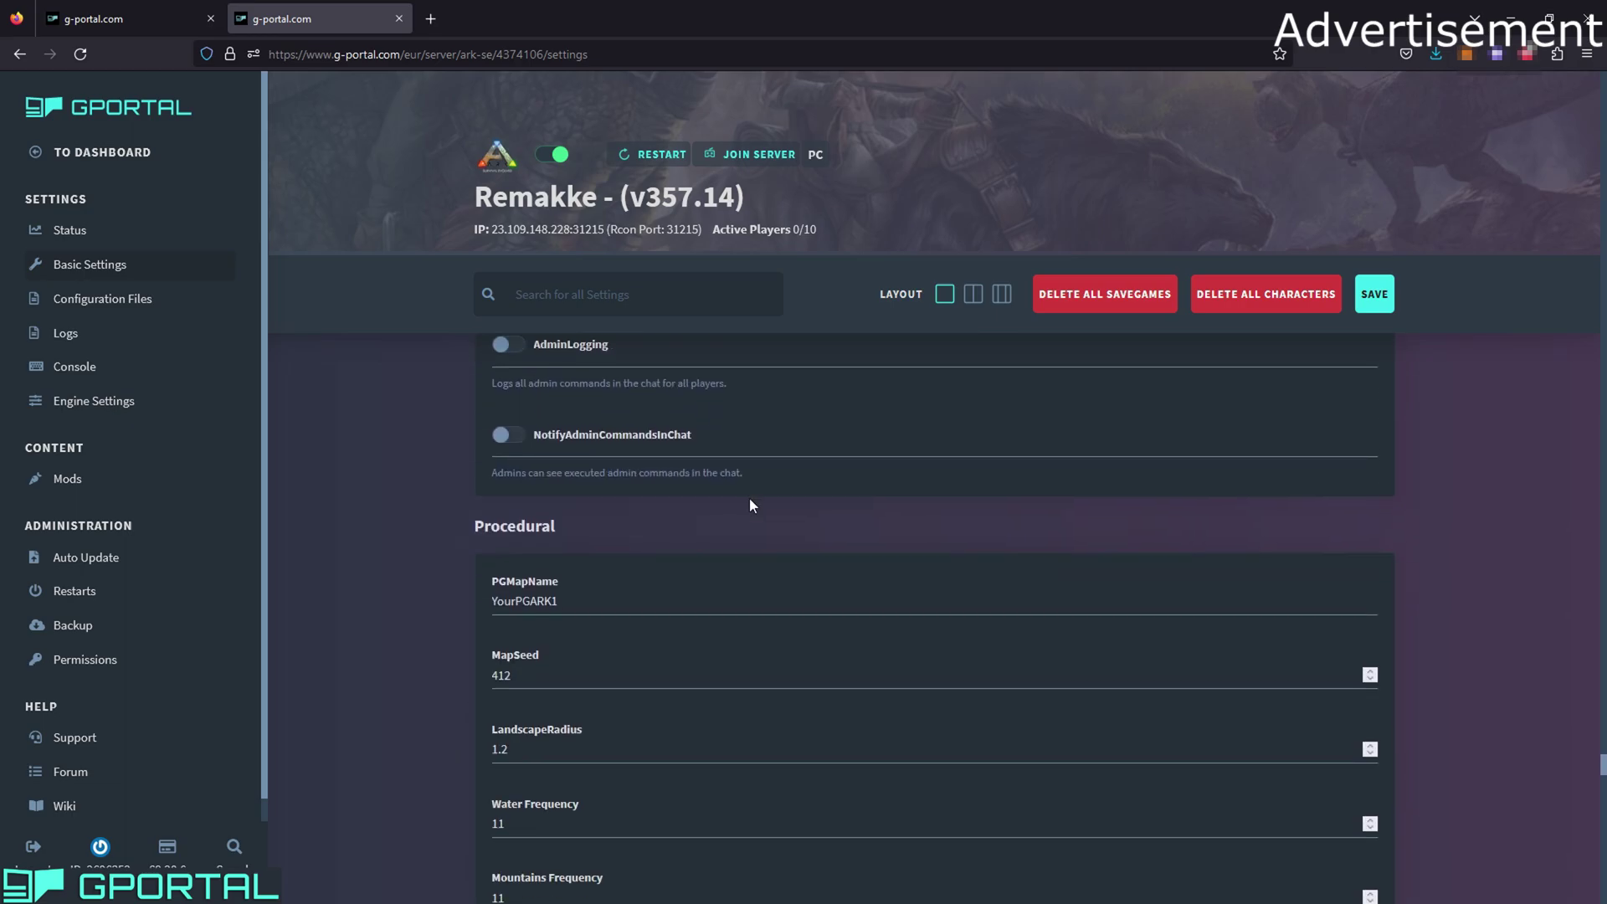
{"action": "scroll", "coordinate": [750, 497], "scroll_direction": "down", "scroll_amount": 3}
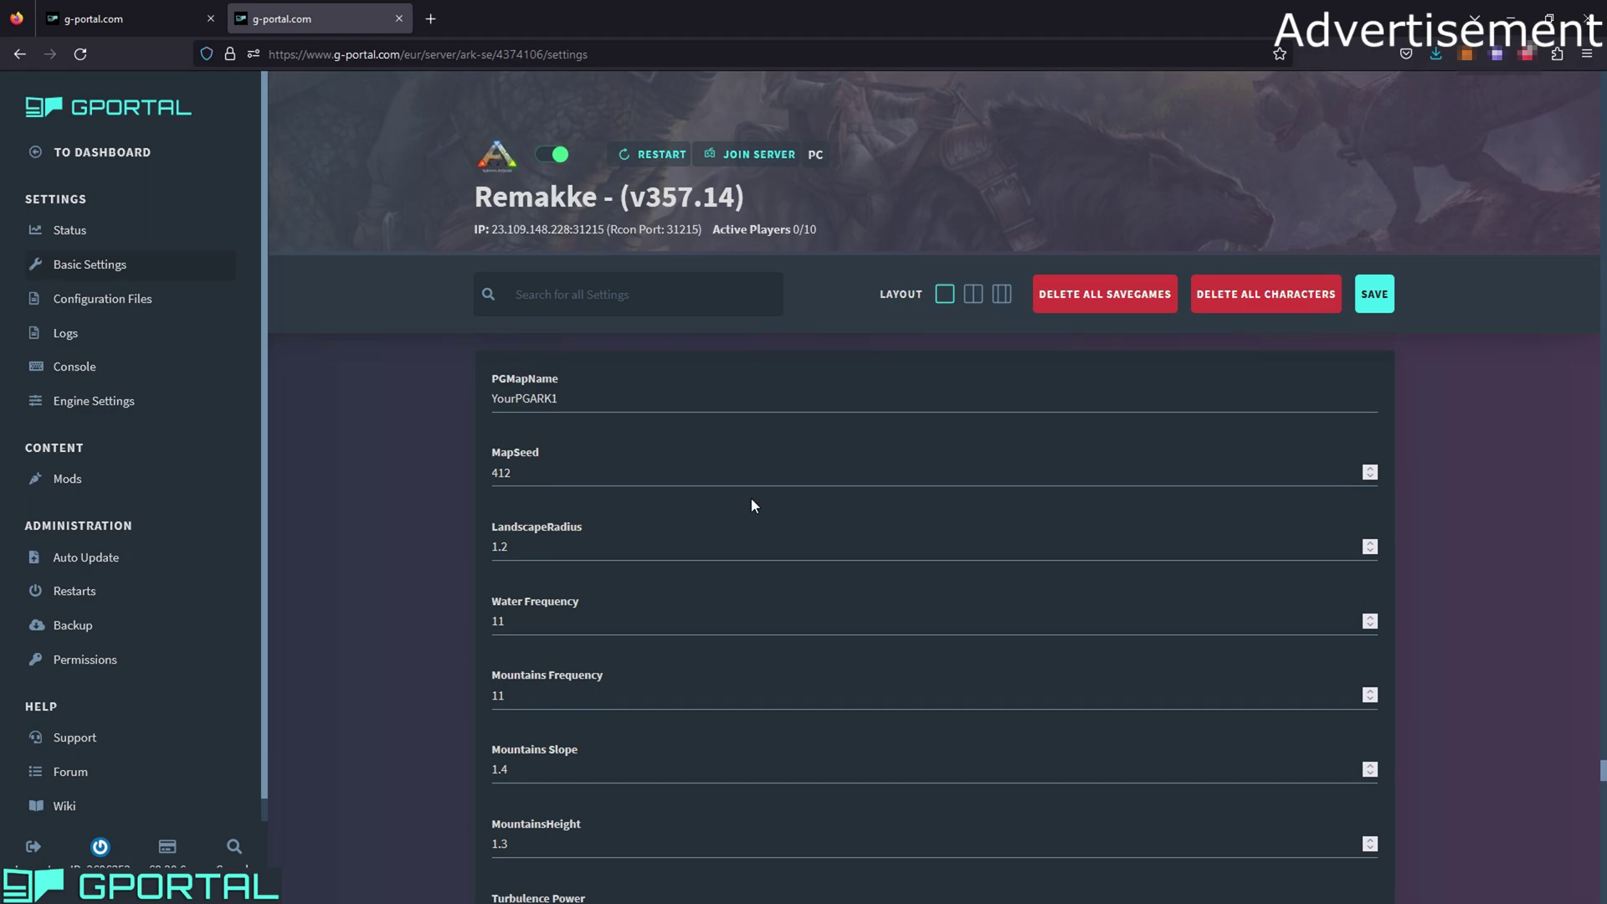
{"action": "scroll", "coordinate": [751, 497], "scroll_direction": "down", "scroll_amount": 20}
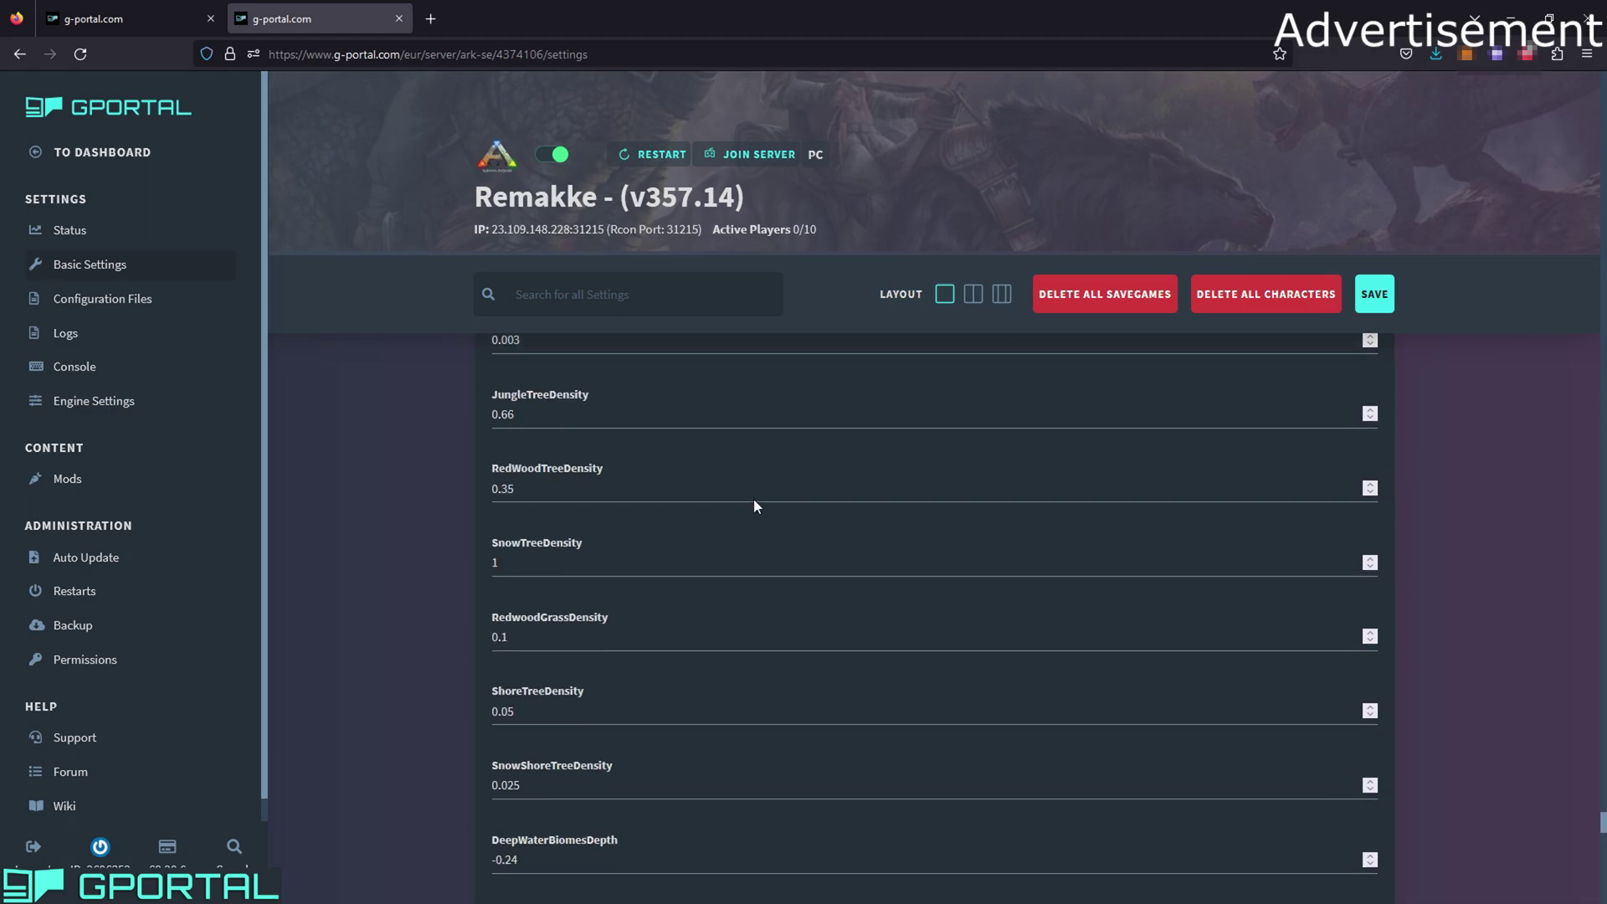
{"action": "scroll", "coordinate": [755, 499], "scroll_direction": "down", "scroll_amount": 20}
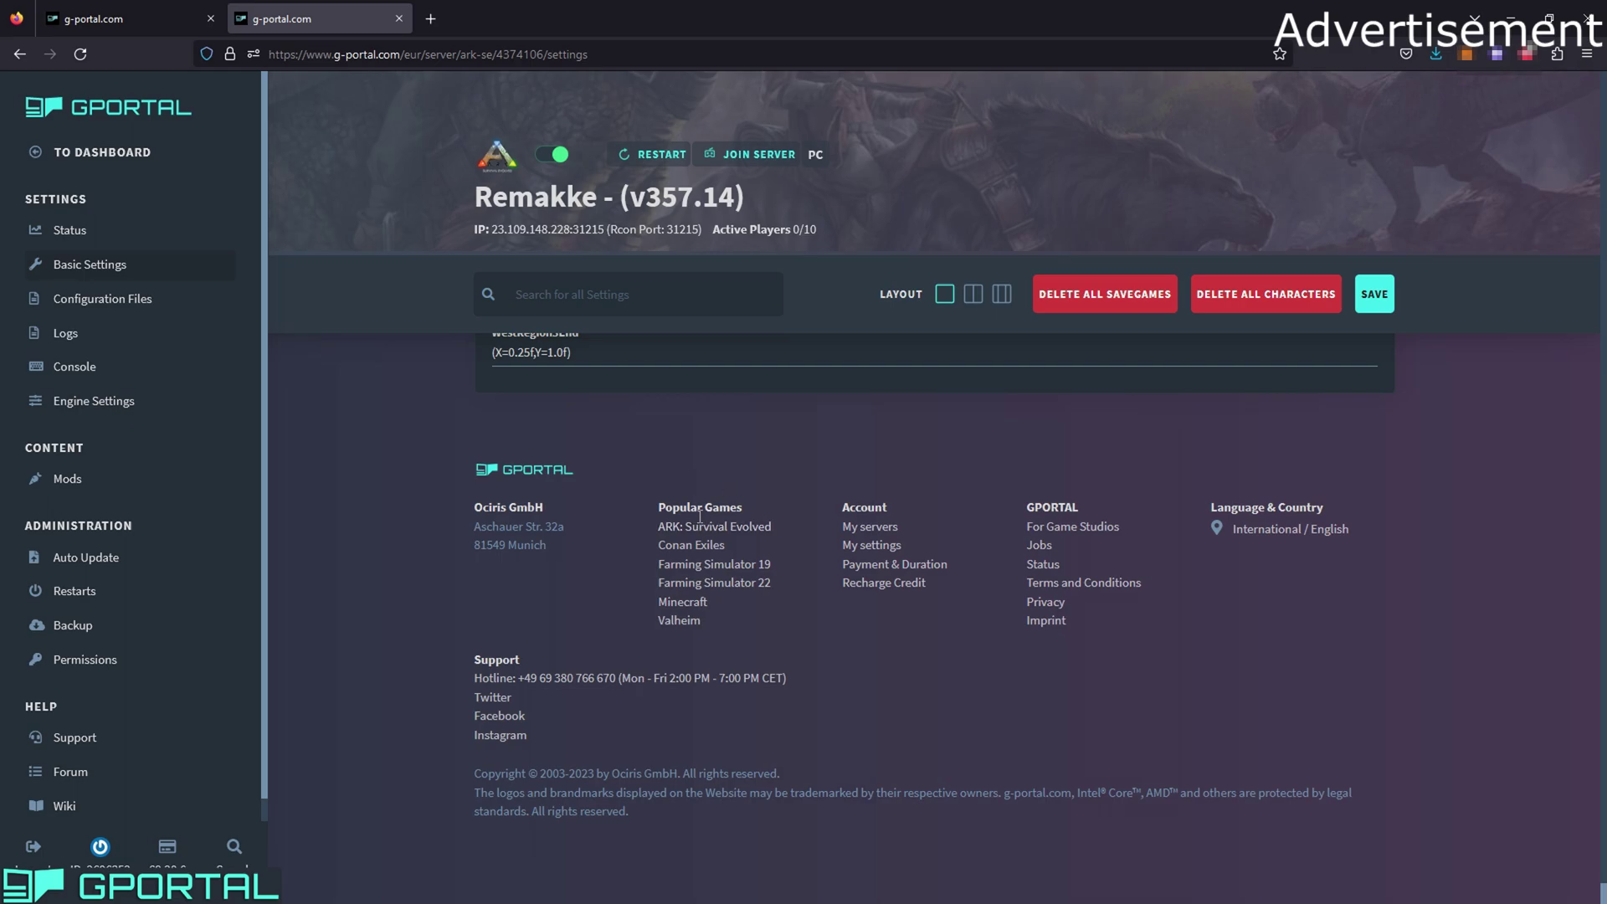
{"action": "scroll", "coordinate": [707, 464], "scroll_direction": "up", "scroll_amount": 5}
{"action": "scroll", "coordinate": [704, 494], "scroll_direction": "up", "scroll_amount": 5}
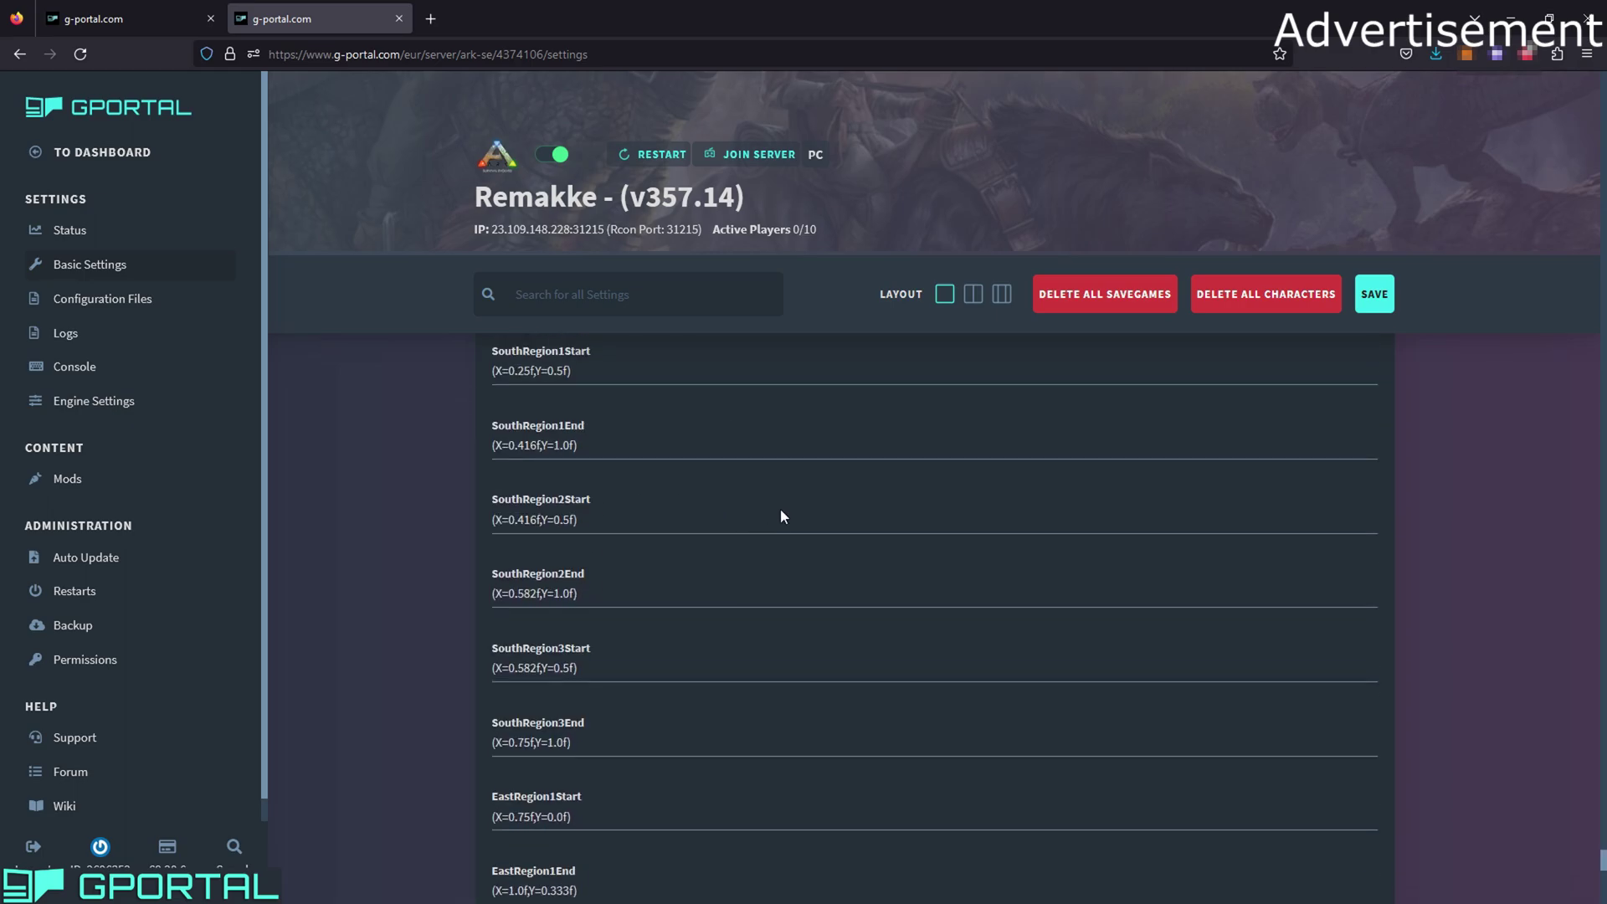